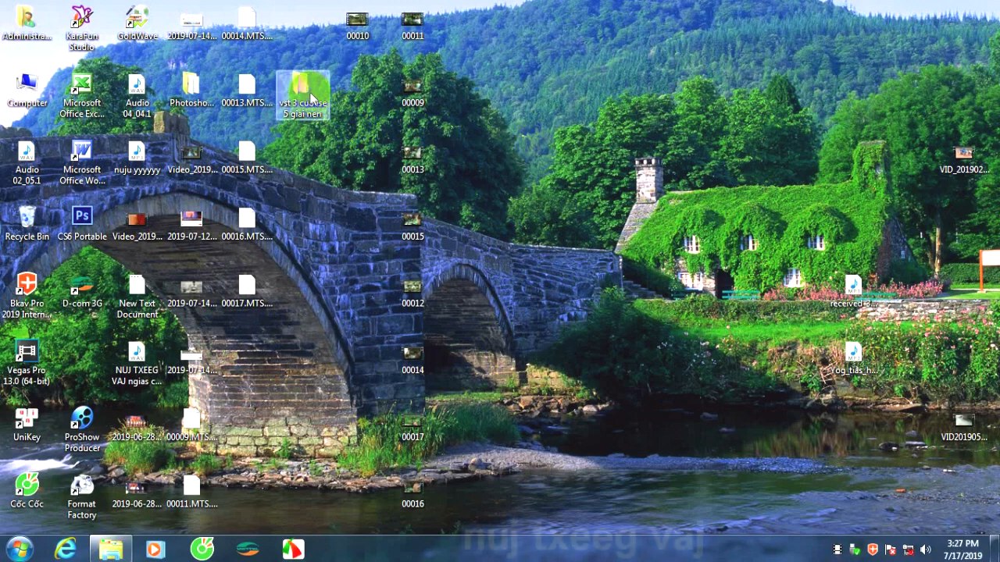
Move the "vst 3 cubase 5 giai nen" folder to an empty area of the desktop above the cottage and refresh the desktop.
drag(312, 95, 786, 78)
right_click(647, 78)
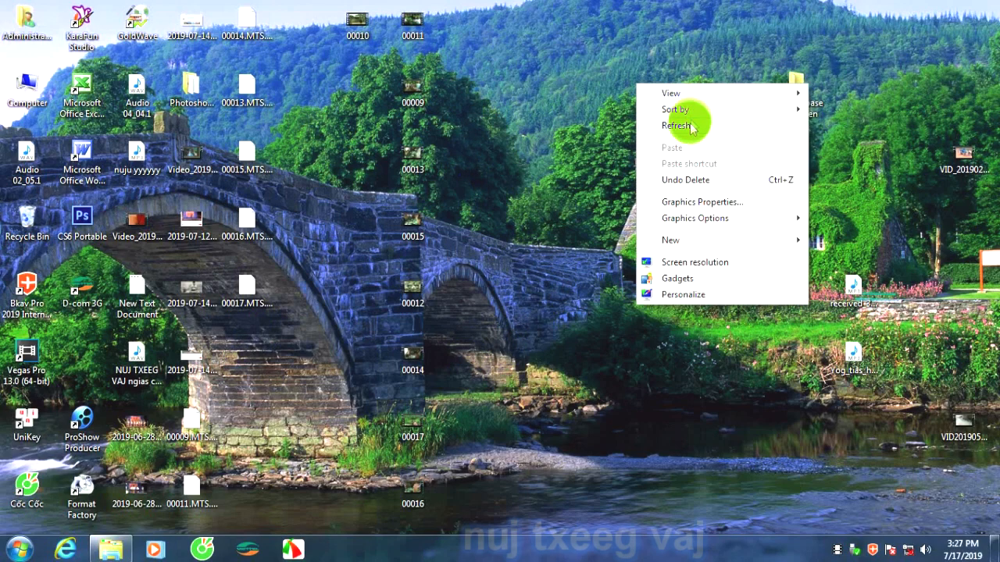
click(692, 122)
right_click(647, 51)
click(692, 94)
right_click(644, 37)
click(688, 80)
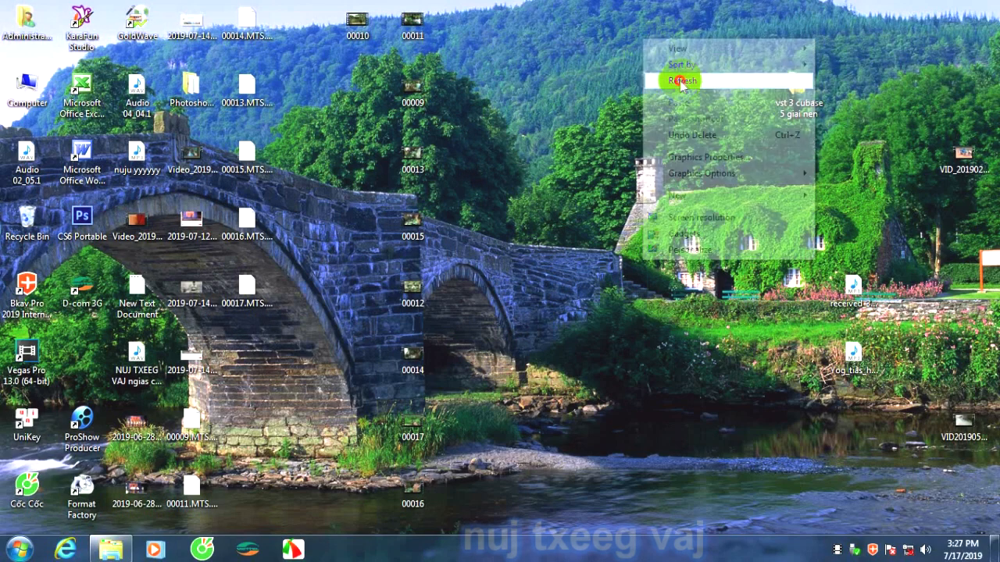
right_click(637, 30)
click(680, 69)
right_click(664, 51)
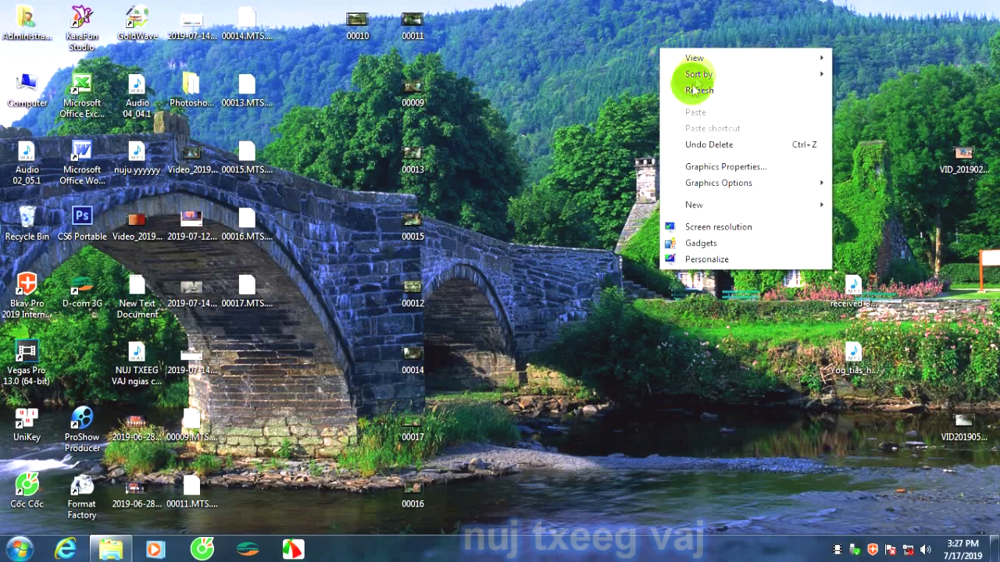
click(690, 86)
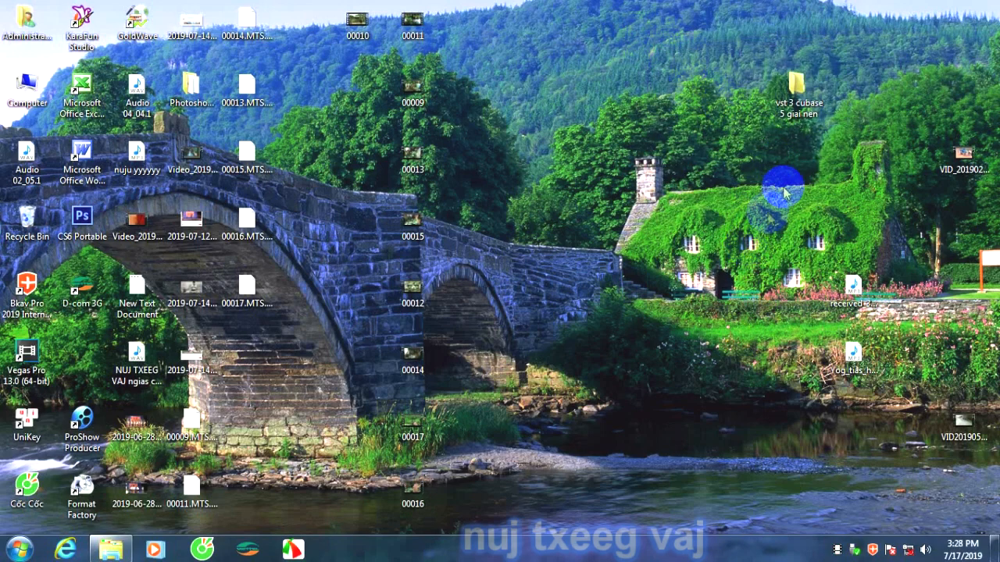
Look through the plug-in files in the "vst 3 cubase 5 giai nen" folder and close its window.
double_click(797, 87)
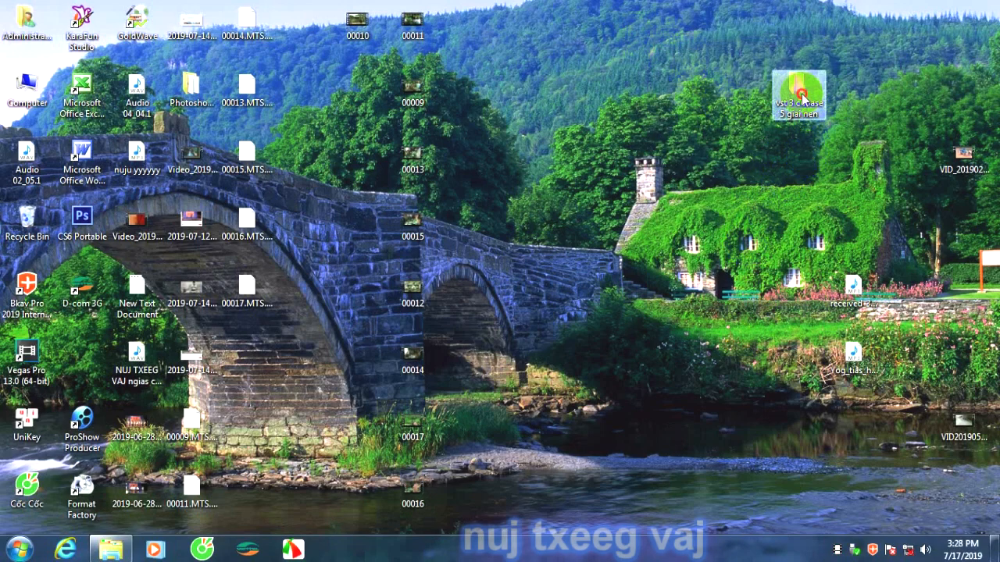
scroll(648, 252, down, 10)
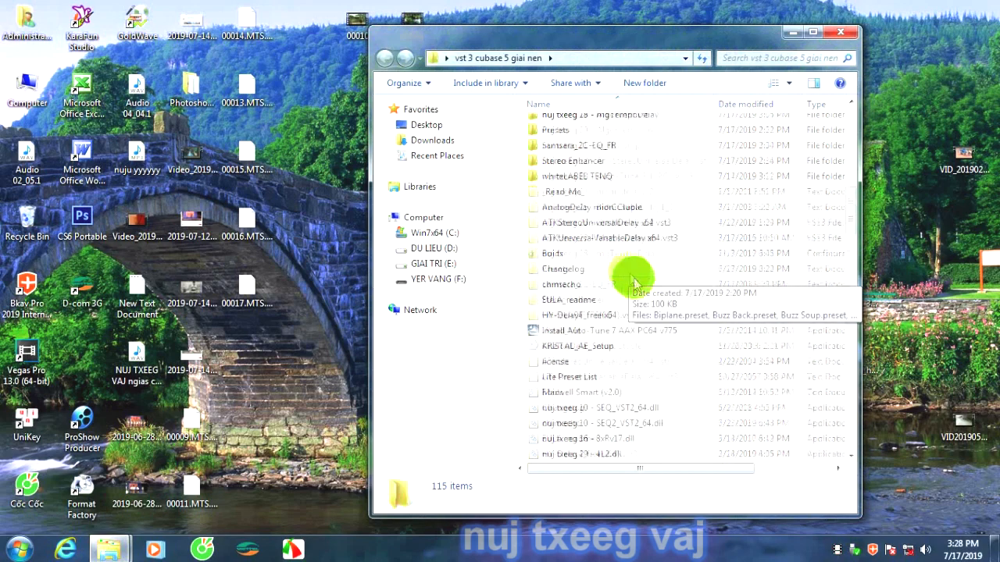
scroll(645, 306, down, 12)
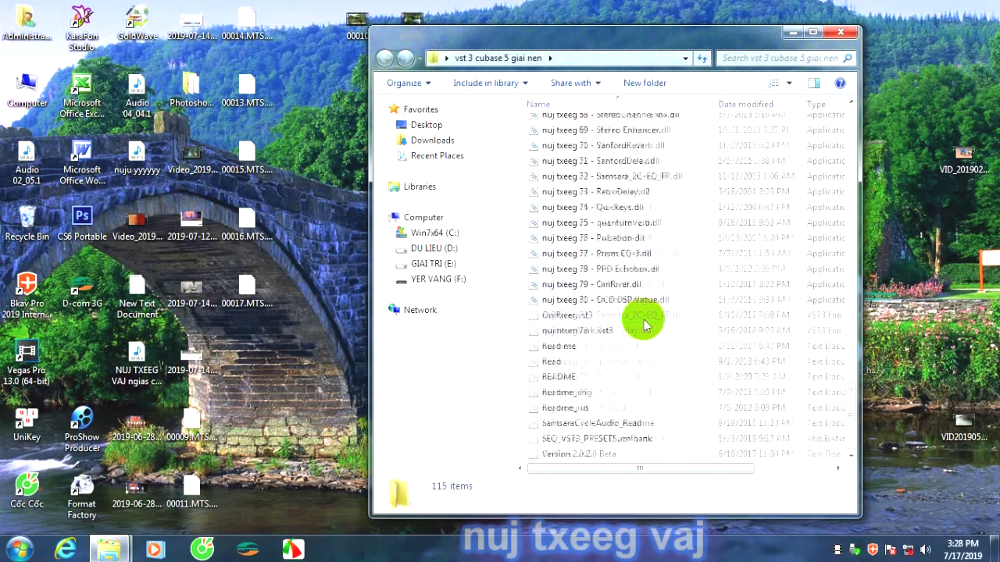
scroll(658, 282, up, 10)
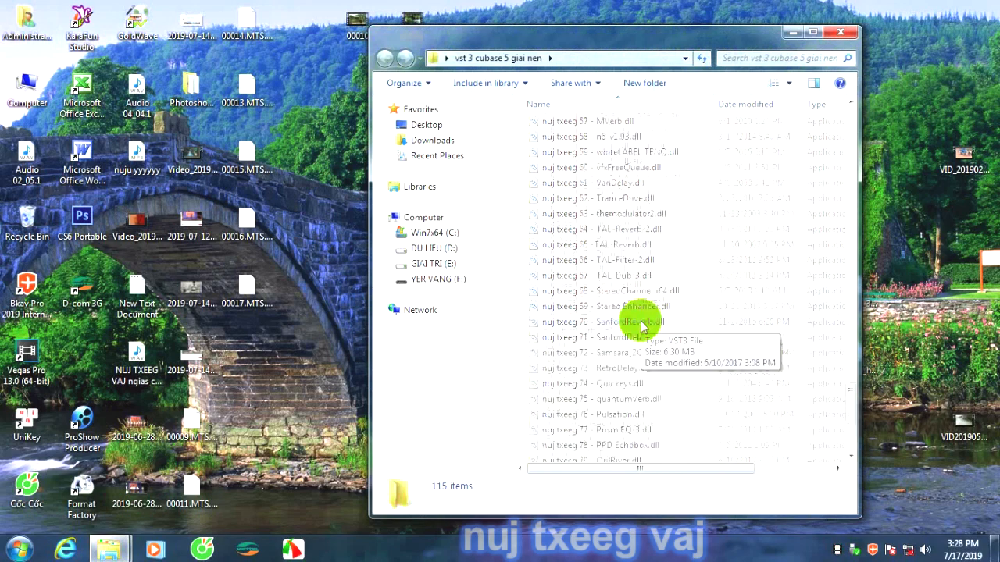
click(845, 36)
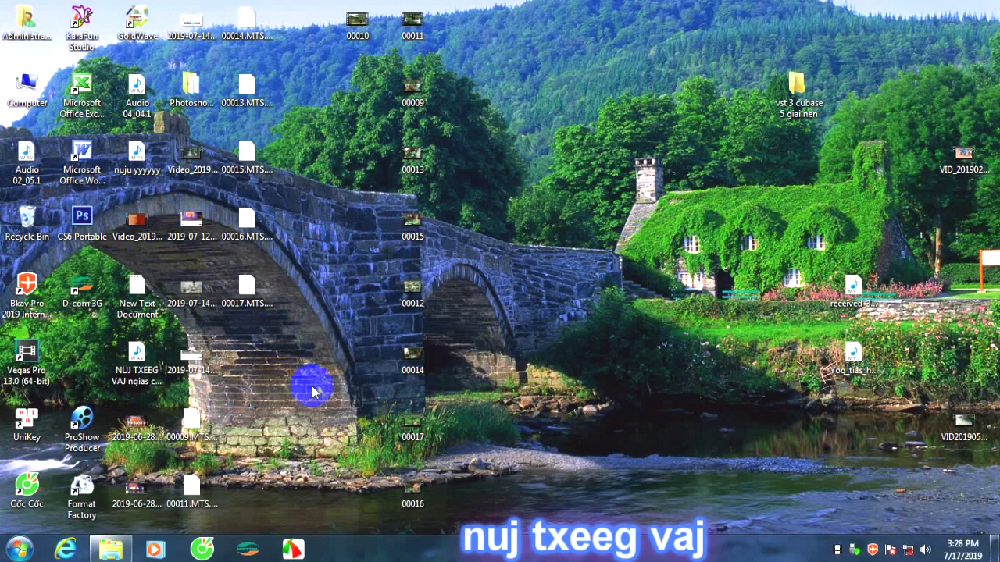
Launch the Cubase 5 setup application from the "pham men" folder on the YER VANG (F:) drive.
double_click(35, 95)
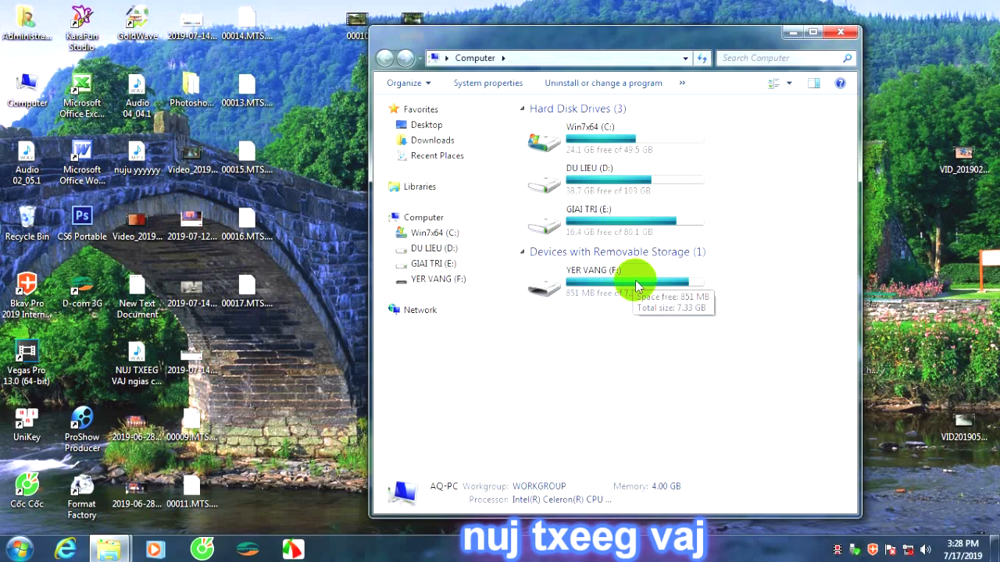
double_click(631, 283)
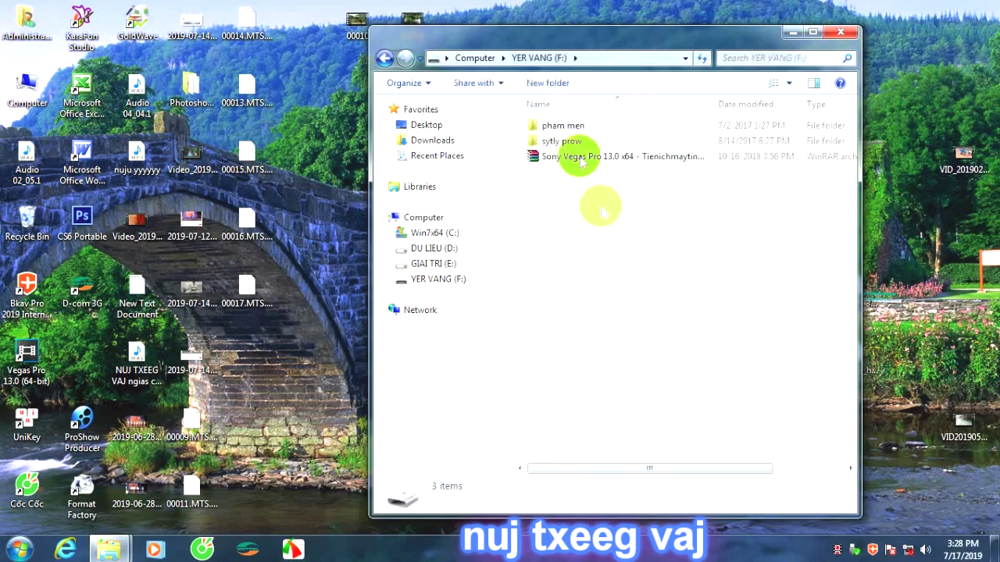
double_click(561, 126)
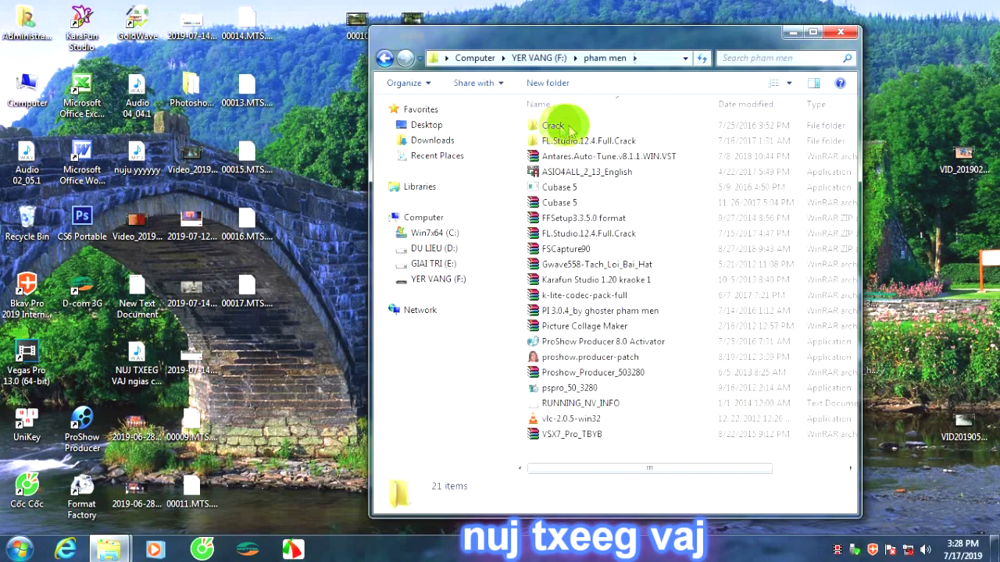
click(577, 190)
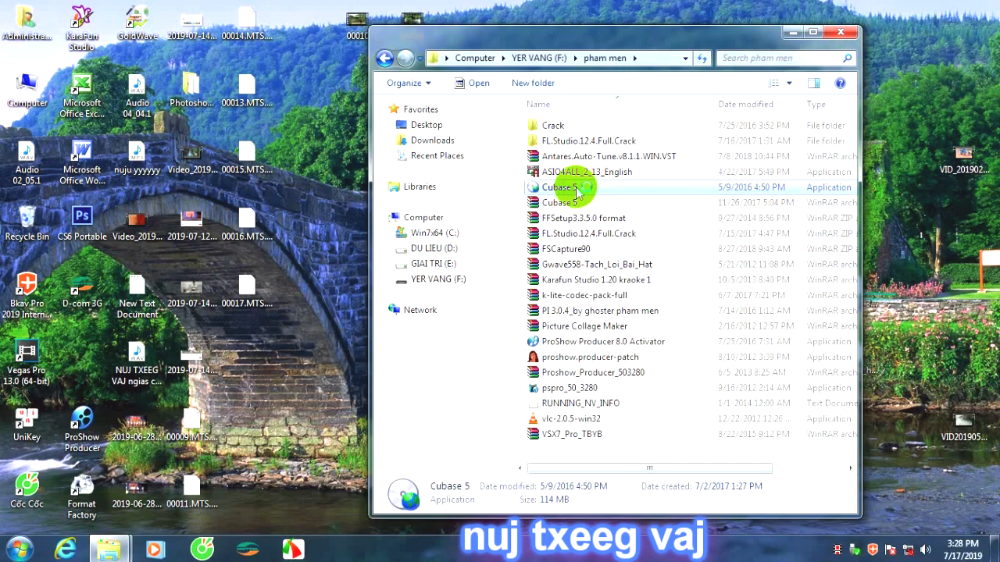
double_click(592, 195)
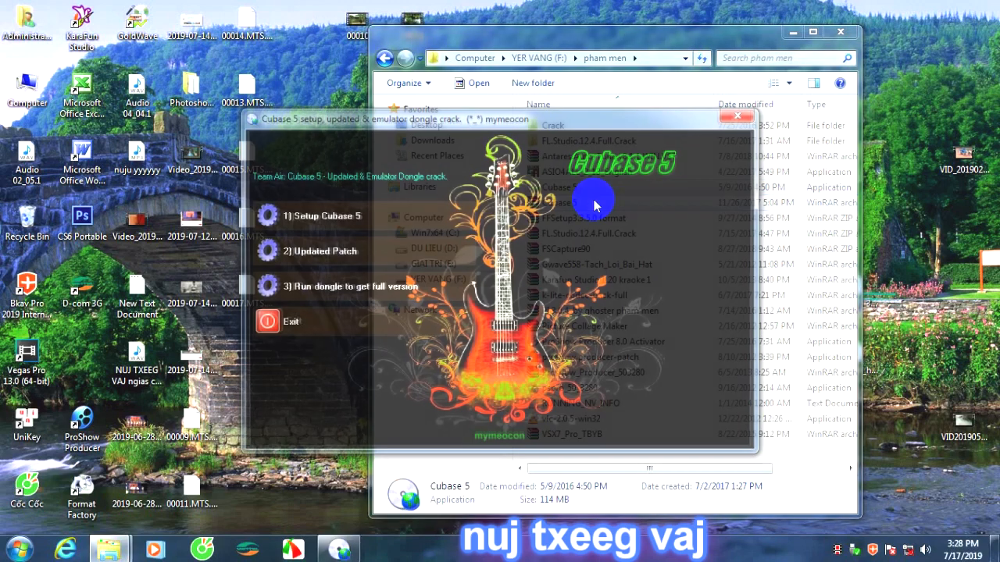
Start the Cubase 5 installation, accepting the license agreement and keeping the default track presets, desktop shortcut and install location.
click(372, 225)
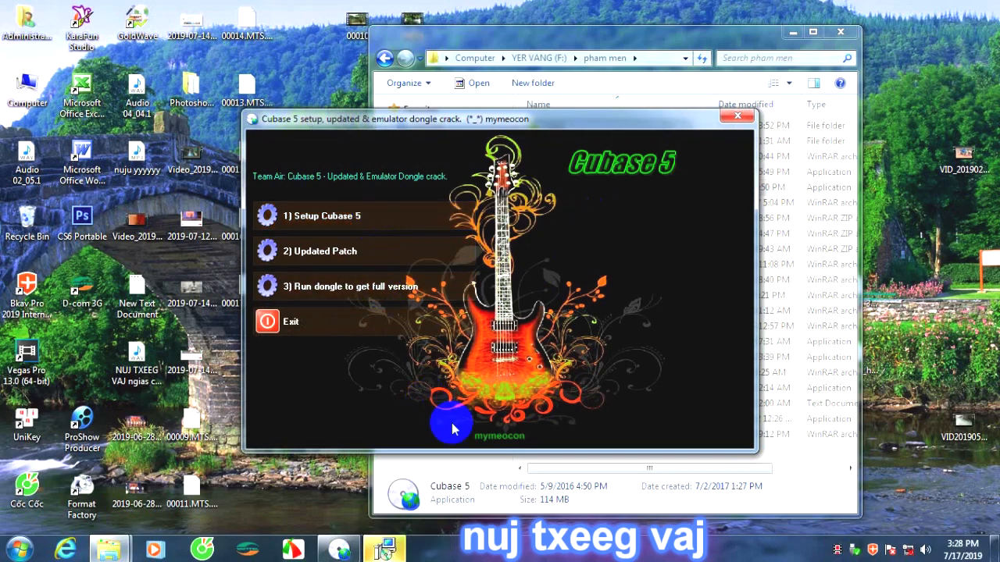
drag(509, 121, 761, 119)
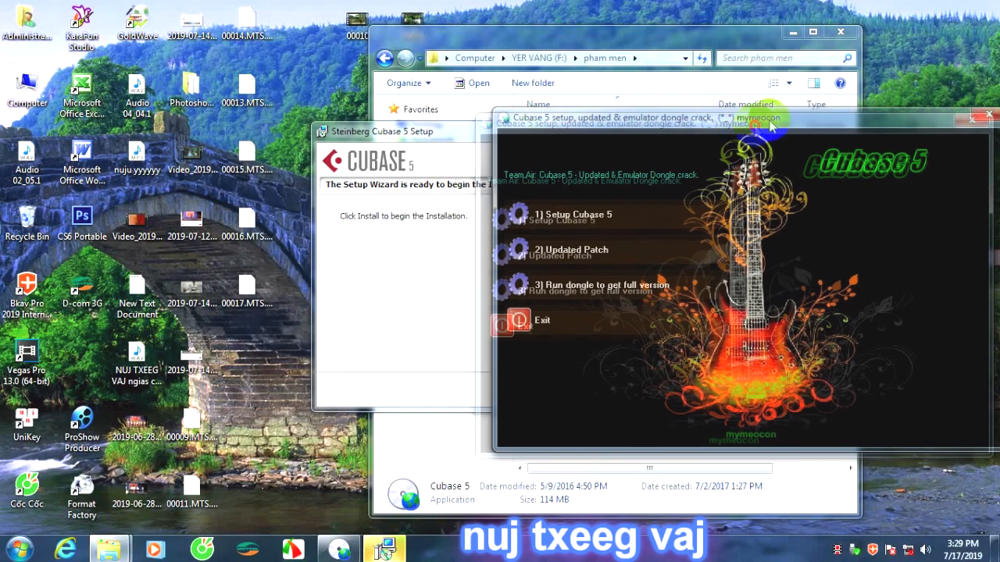
click(416, 132)
click(575, 387)
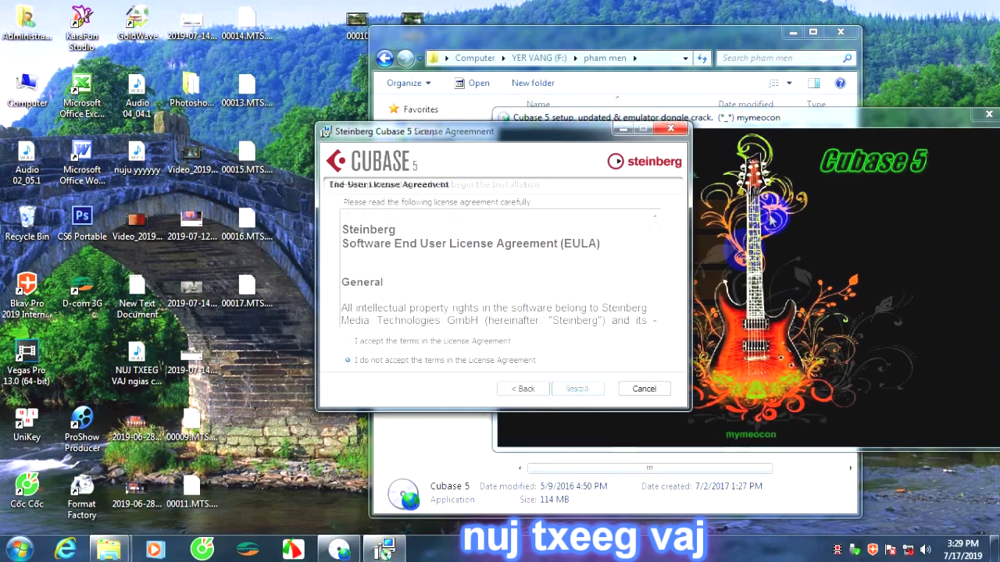
click(348, 341)
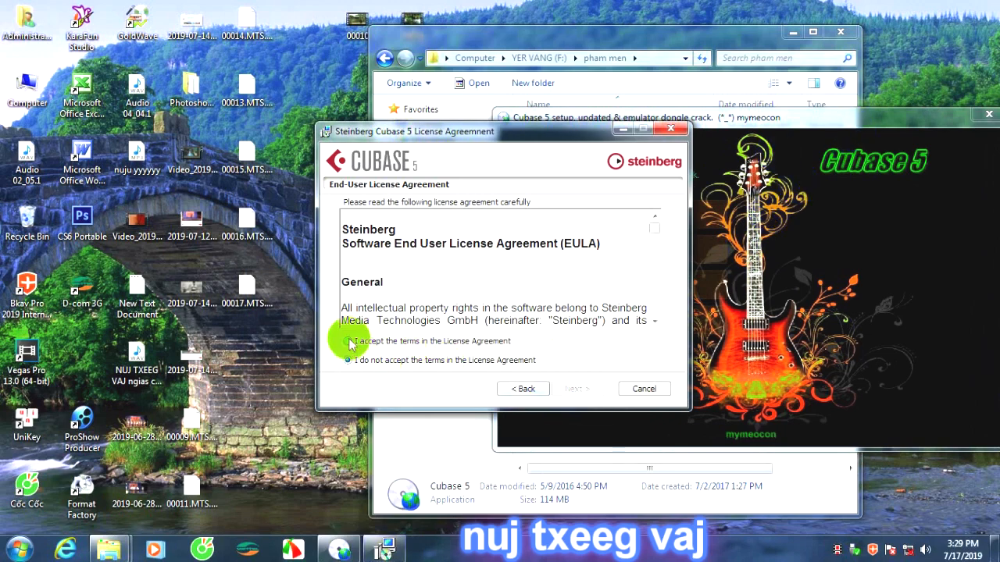
click(570, 393)
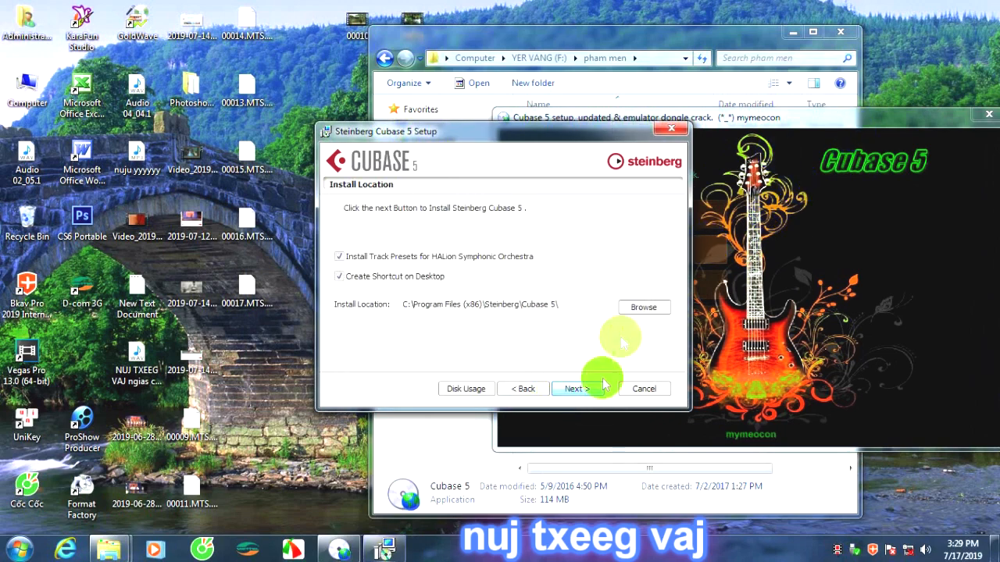
click(575, 391)
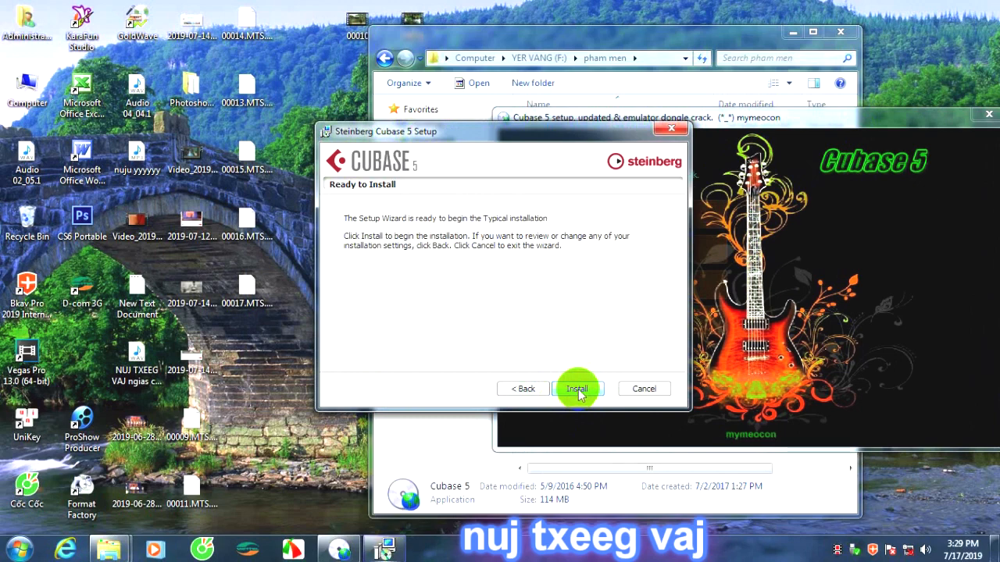
click(576, 391)
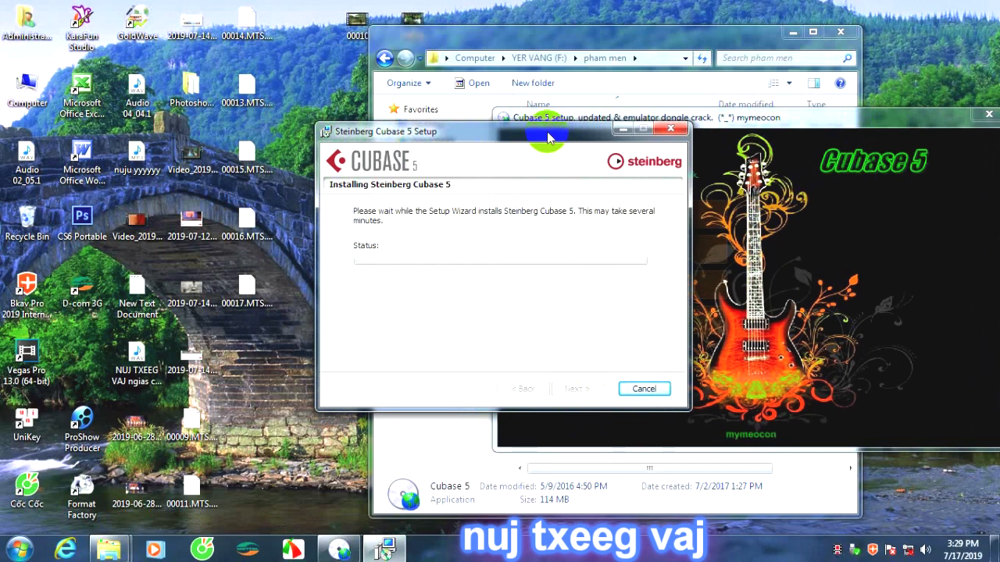
Arrange the open windows apart while Cubase 5 installs, and finish its setup wizard.
click(797, 122)
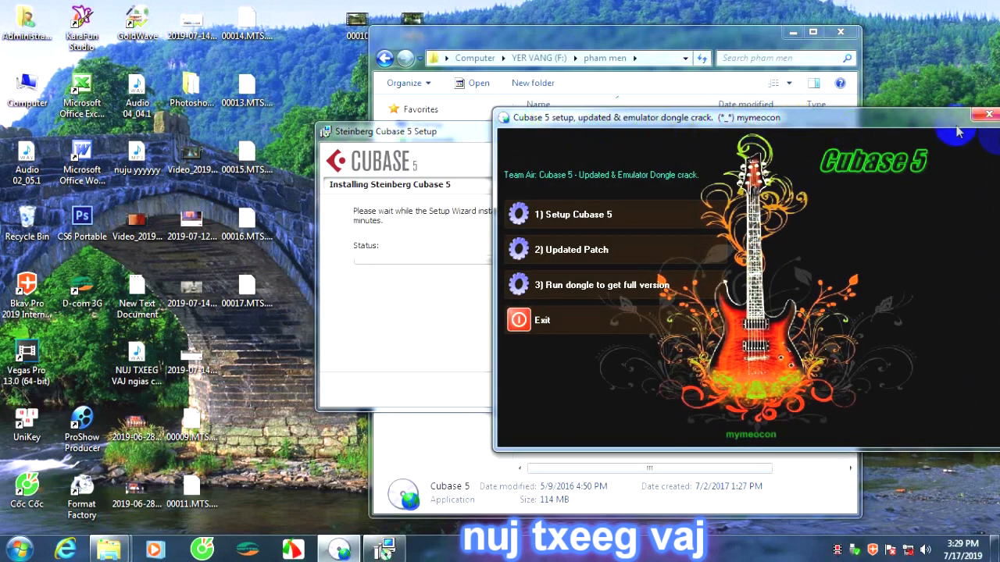
drag(903, 119, 943, 124)
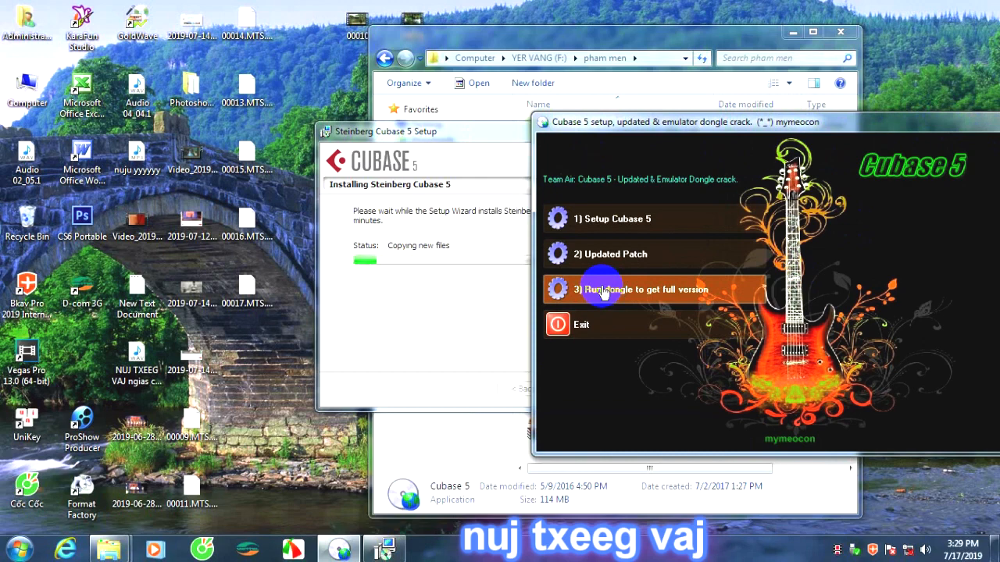
drag(502, 133, 439, 111)
click(670, 53)
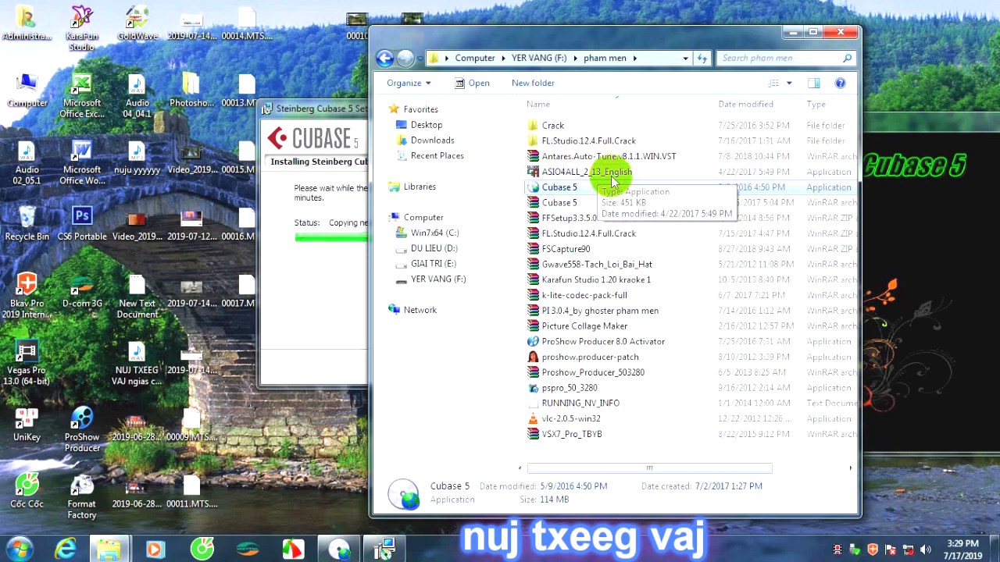
click(347, 109)
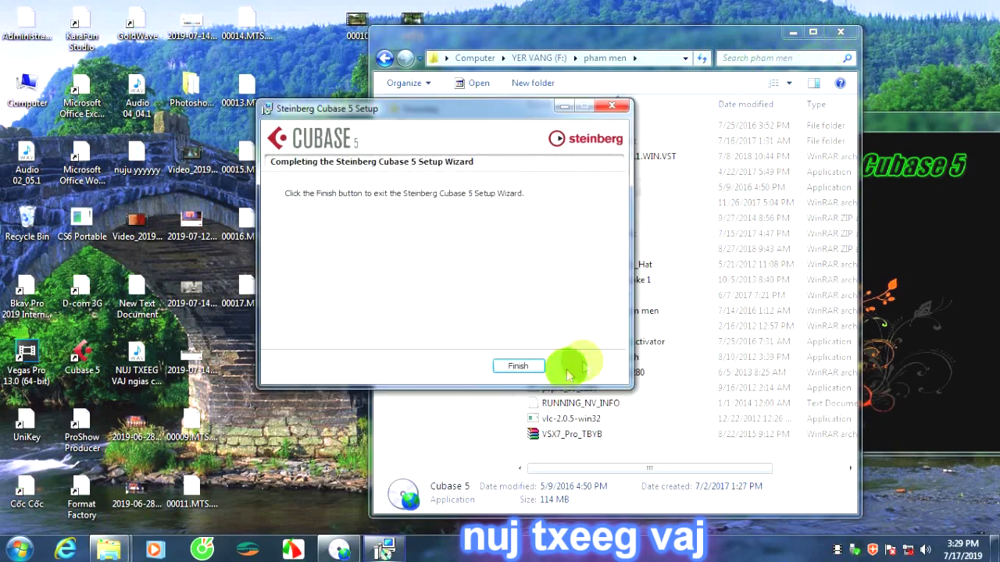
click(522, 372)
Install the Updated Patch for Cubase 5 from the setup launcher and finish its wizard.
double_click(796, 202)
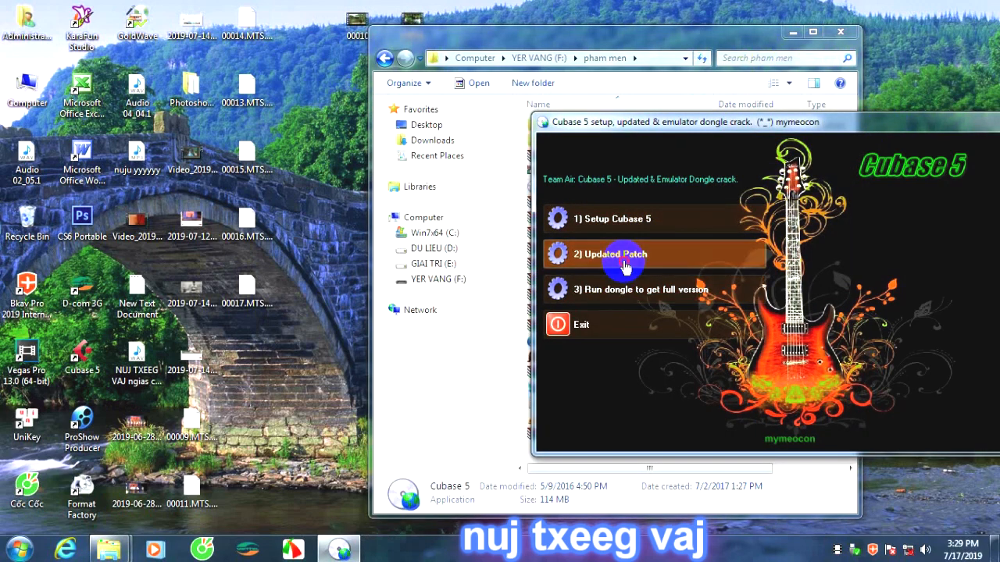
click(624, 256)
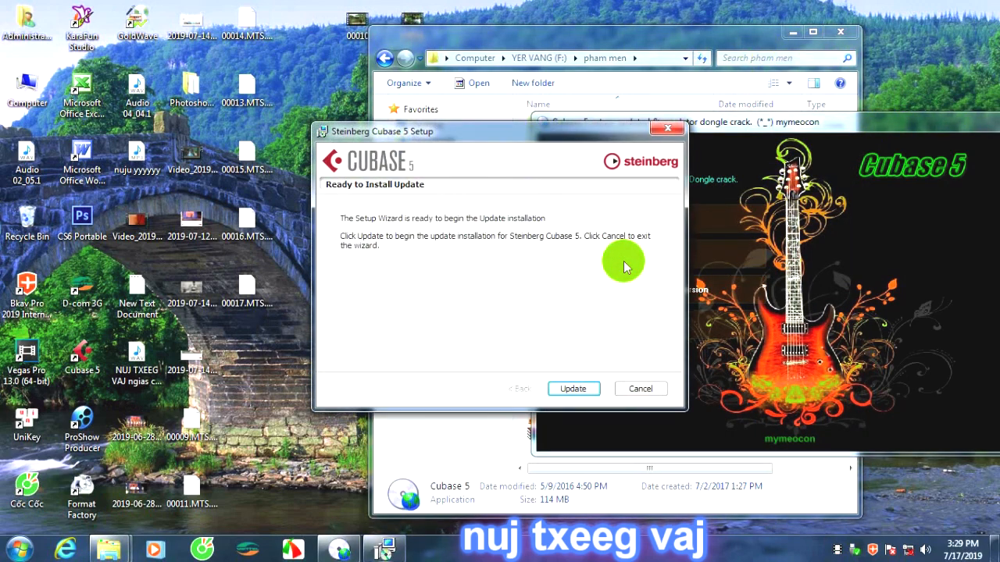
click(571, 388)
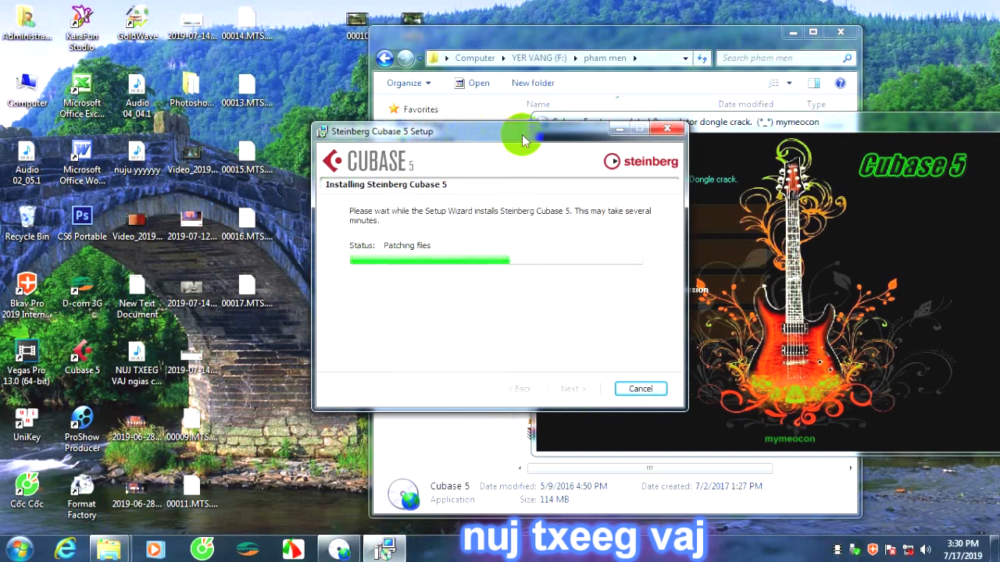
drag(523, 140, 413, 84)
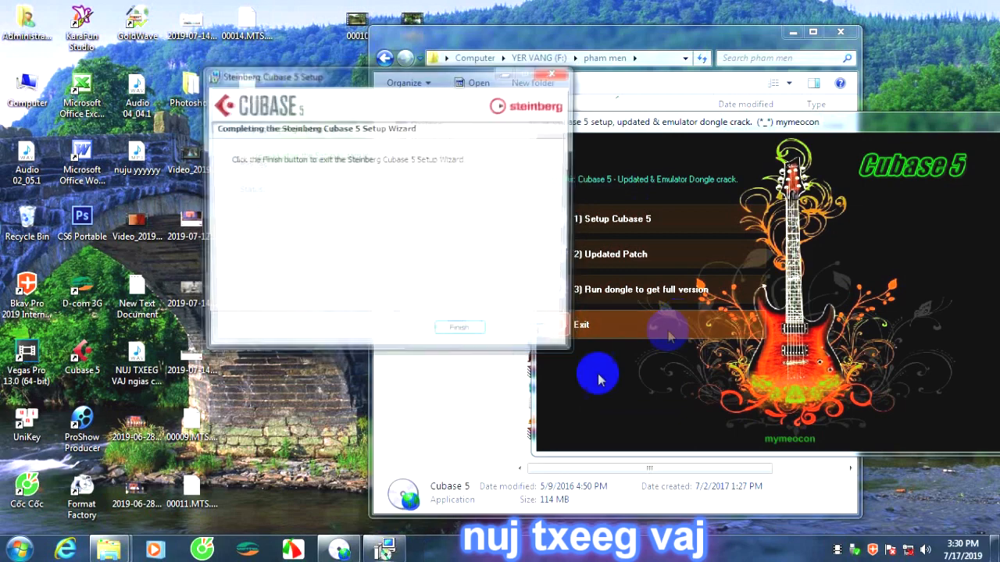
click(460, 328)
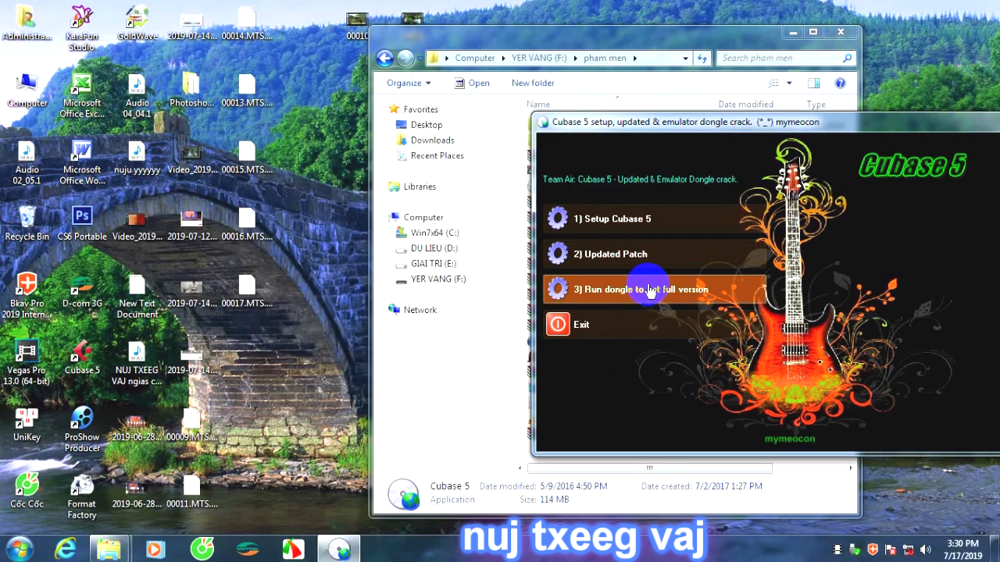
Install the Steinberg Cubase v5.1 Dongle Emulator from the setup launcher, finish its wizard and close the launcher.
click(649, 289)
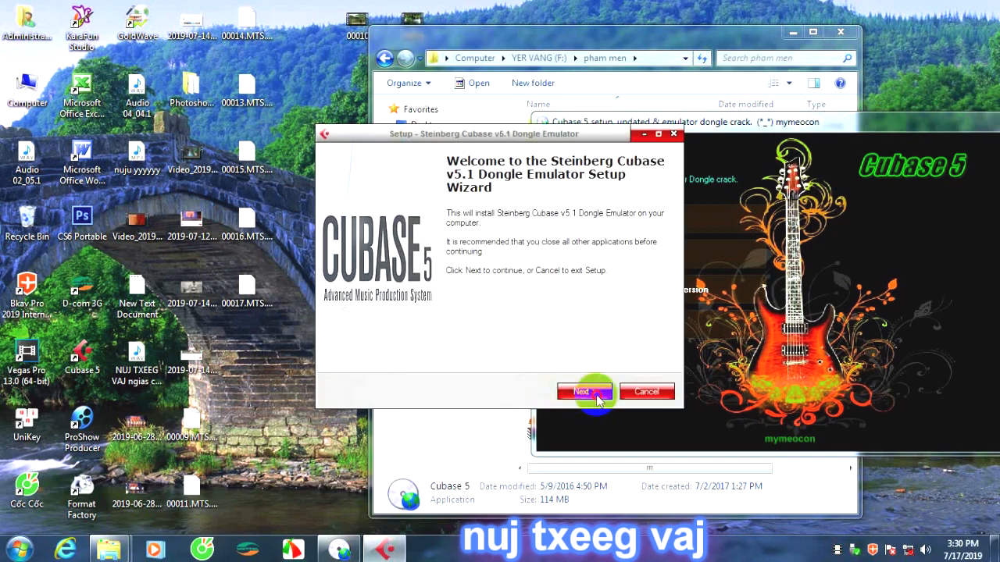
click(598, 397)
click(584, 393)
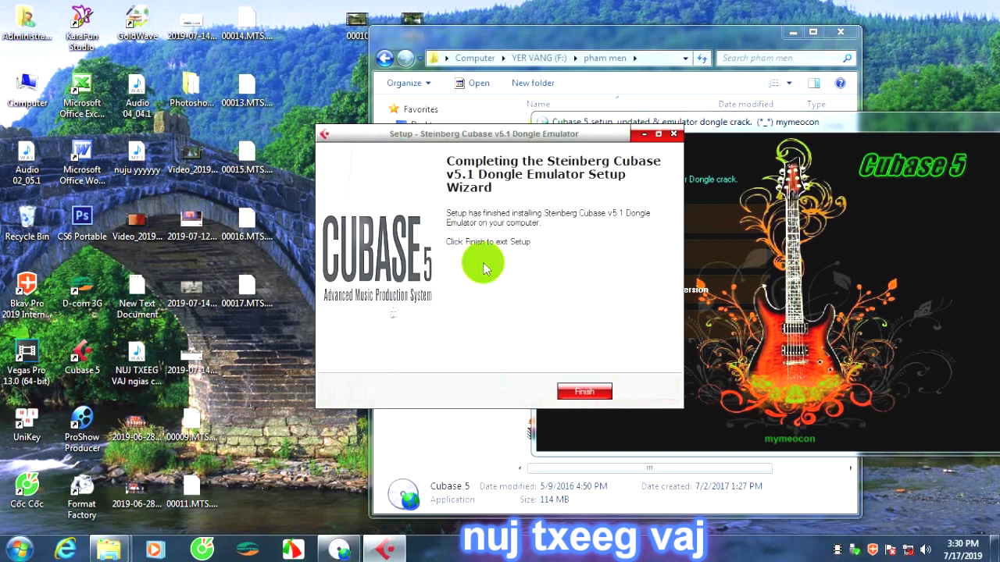
click(585, 392)
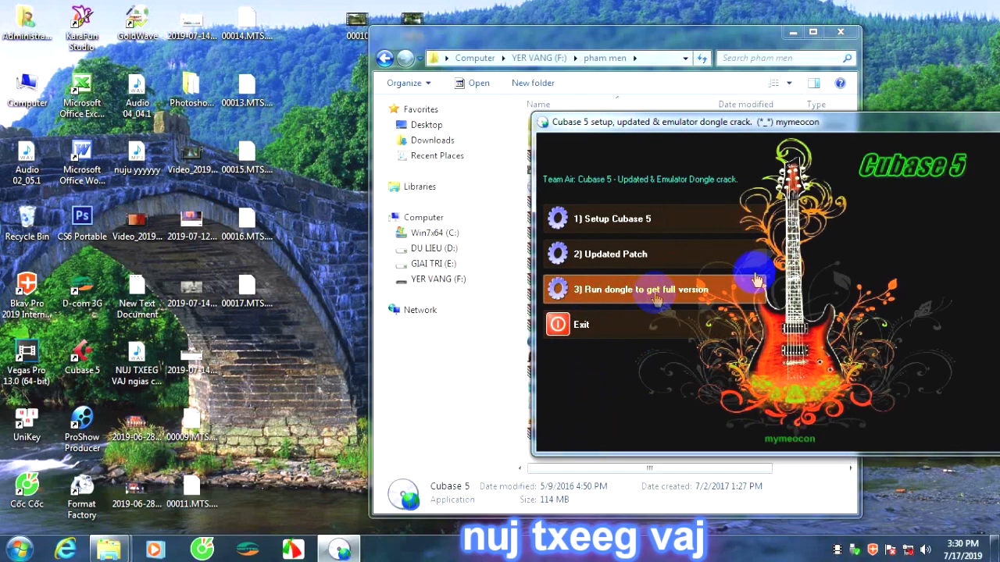
drag(898, 125, 732, 147)
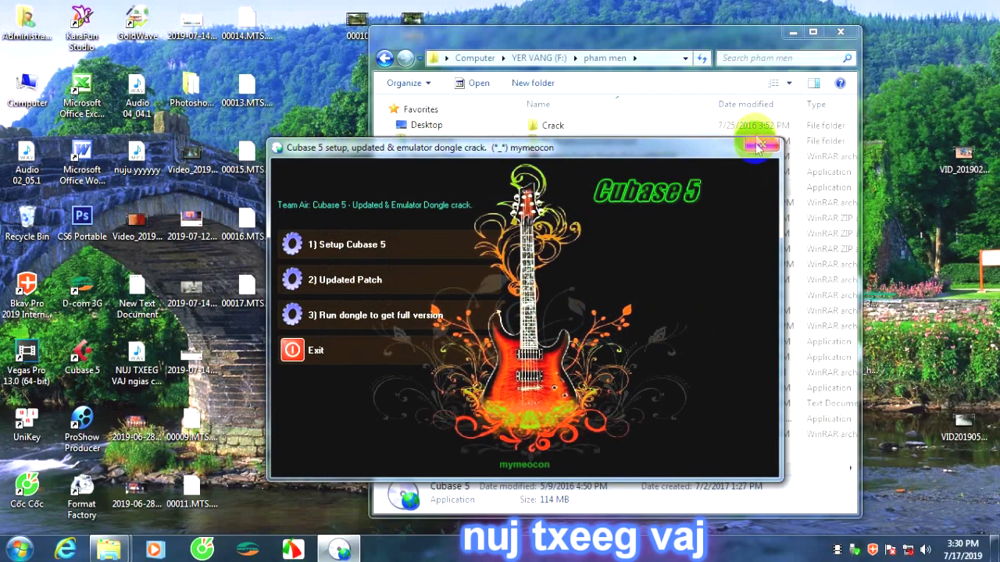
click(759, 148)
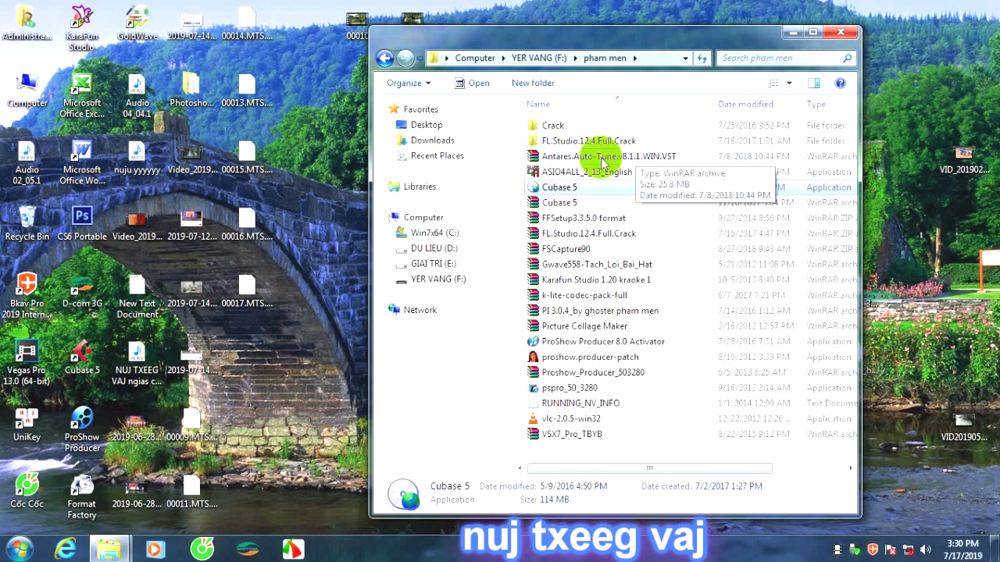
Minimize the pham men folder window and refresh the desktop several times.
click(794, 33)
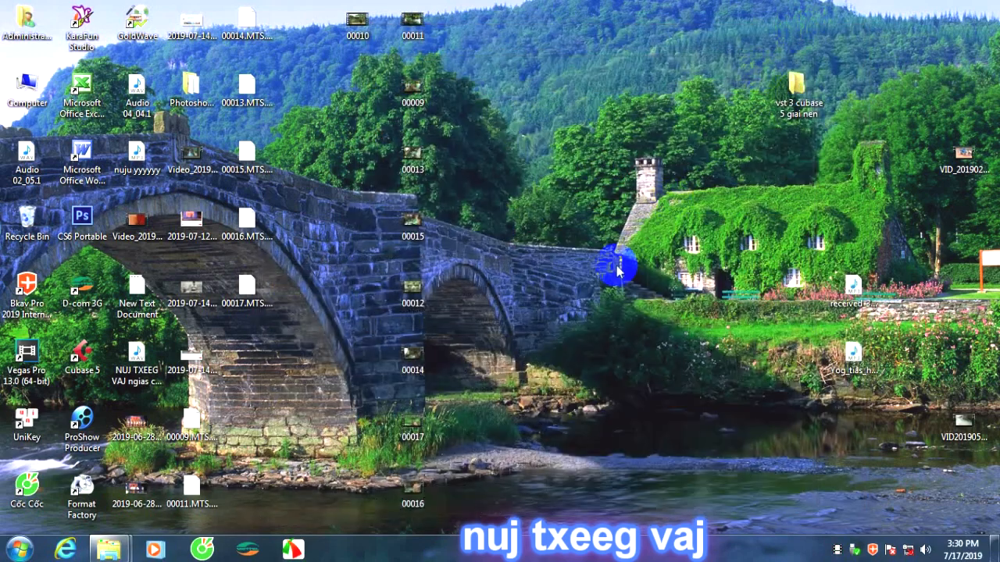
right_click(568, 167)
click(630, 208)
right_click(547, 138)
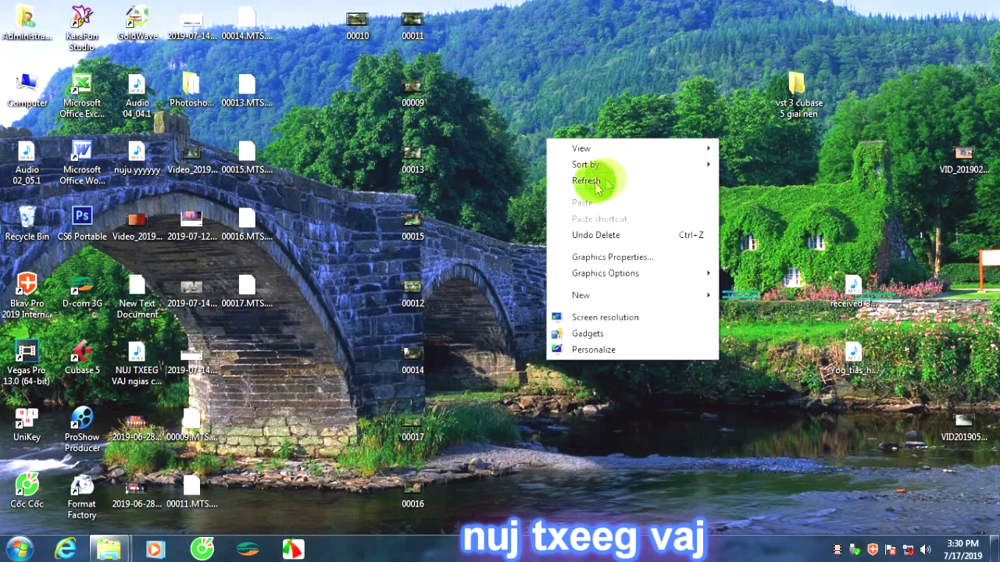
click(595, 182)
right_click(563, 124)
click(607, 165)
right_click(562, 101)
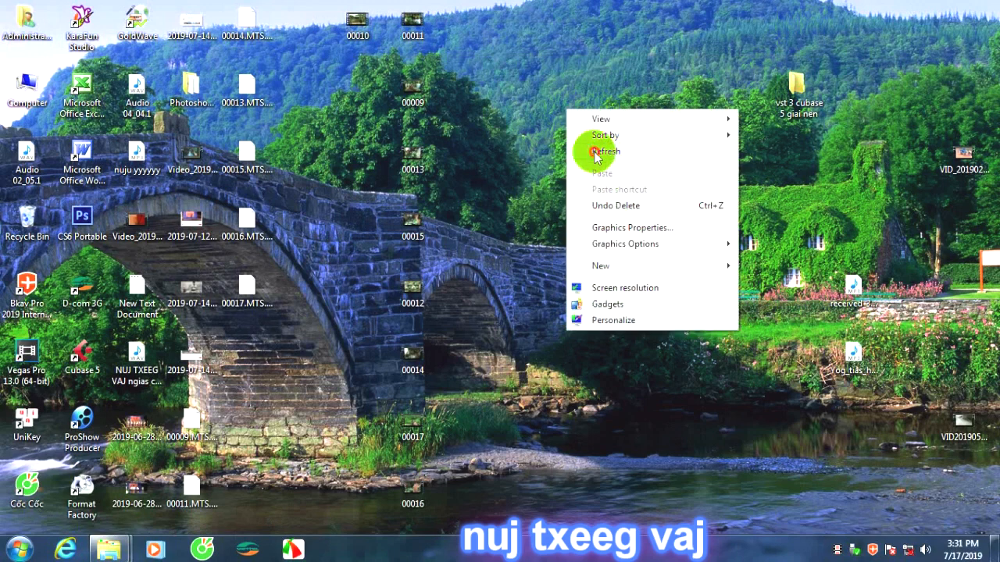
click(586, 144)
right_click(562, 100)
click(601, 144)
right_click(570, 94)
click(613, 134)
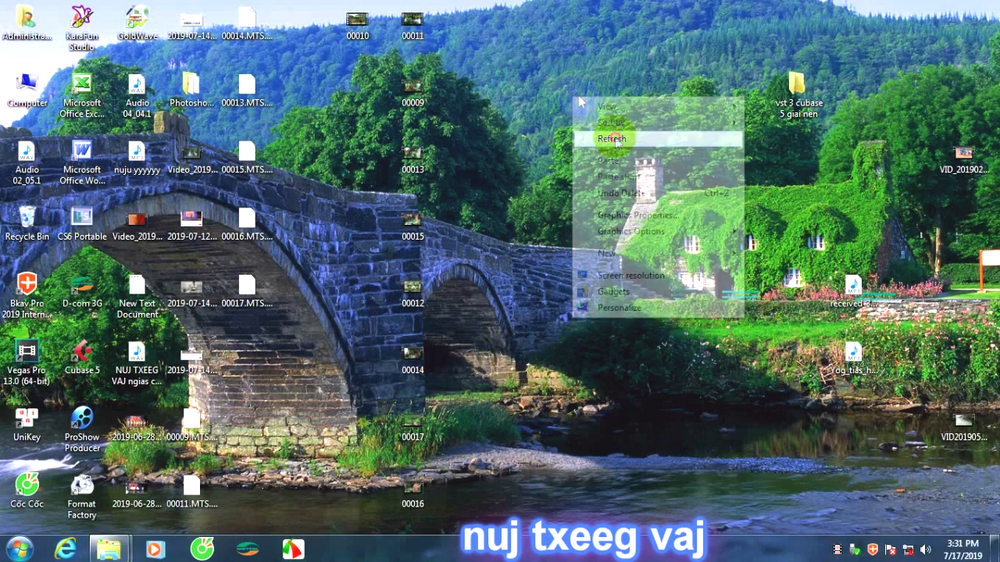
right_click(575, 90)
click(623, 134)
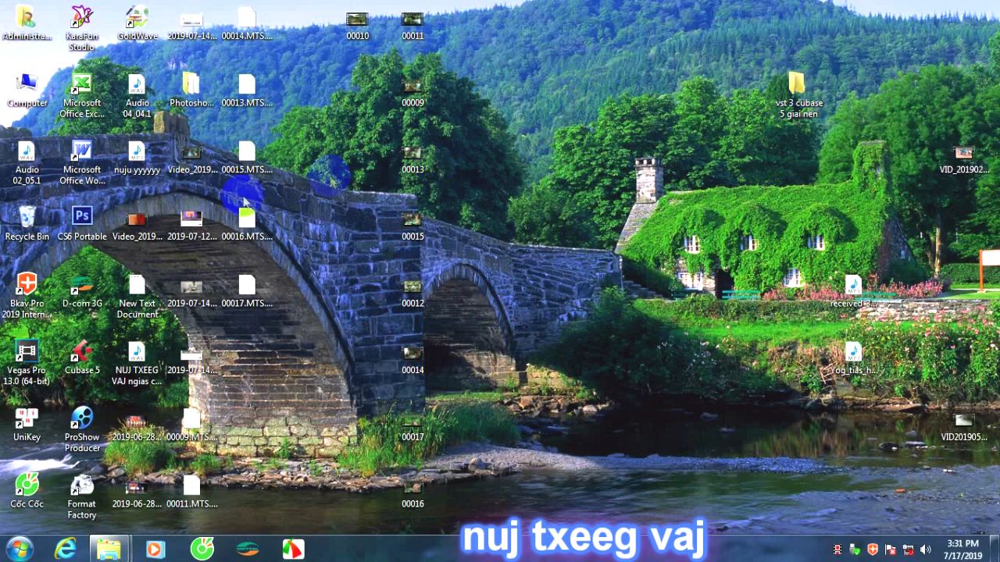
right_click(591, 123)
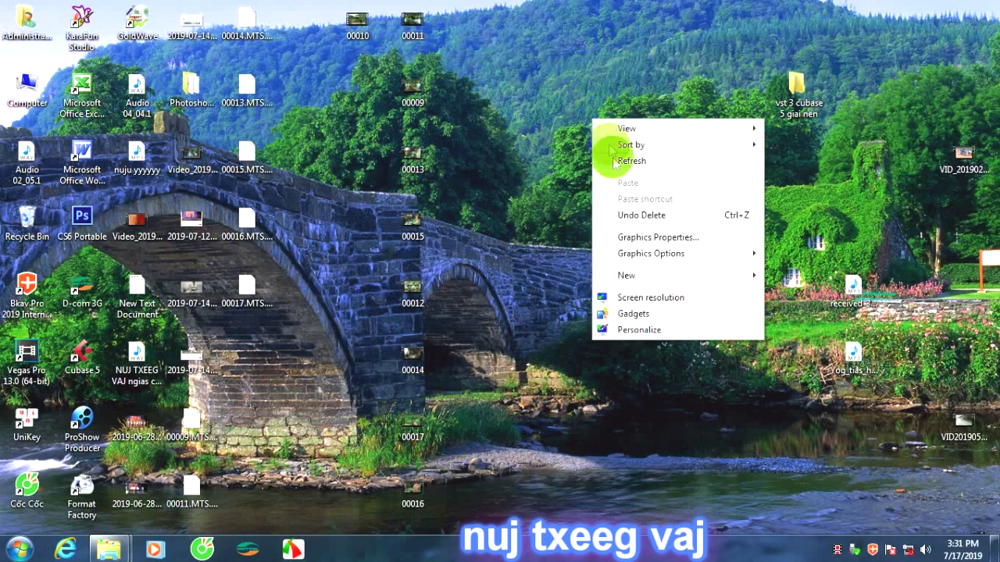
click(618, 160)
right_click(583, 139)
click(623, 179)
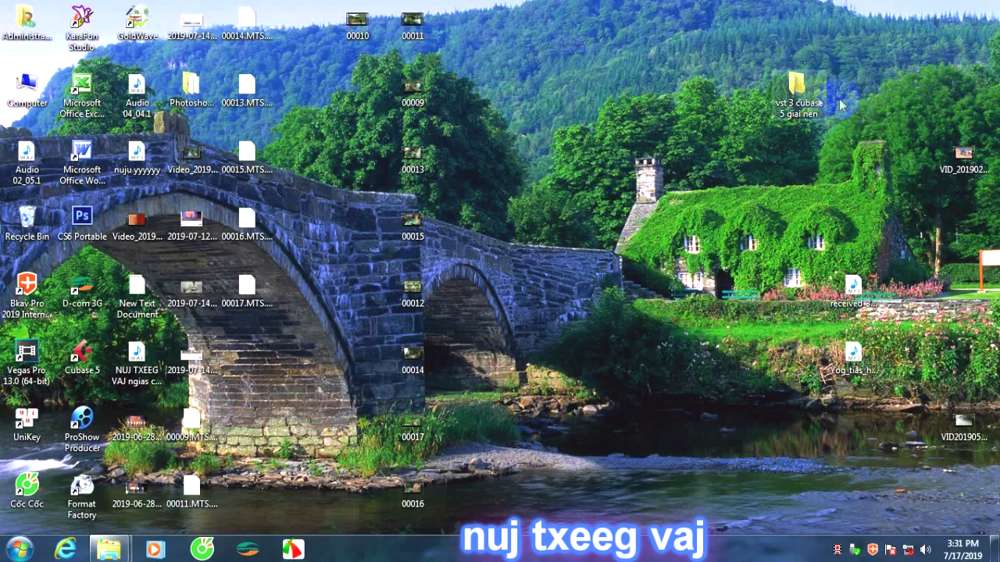
Copy everything in the desktop folder "vst 3 cubase 5 giai nen" except the 10 Band Graphic Eq Presets folder, and close the window.
double_click(799, 102)
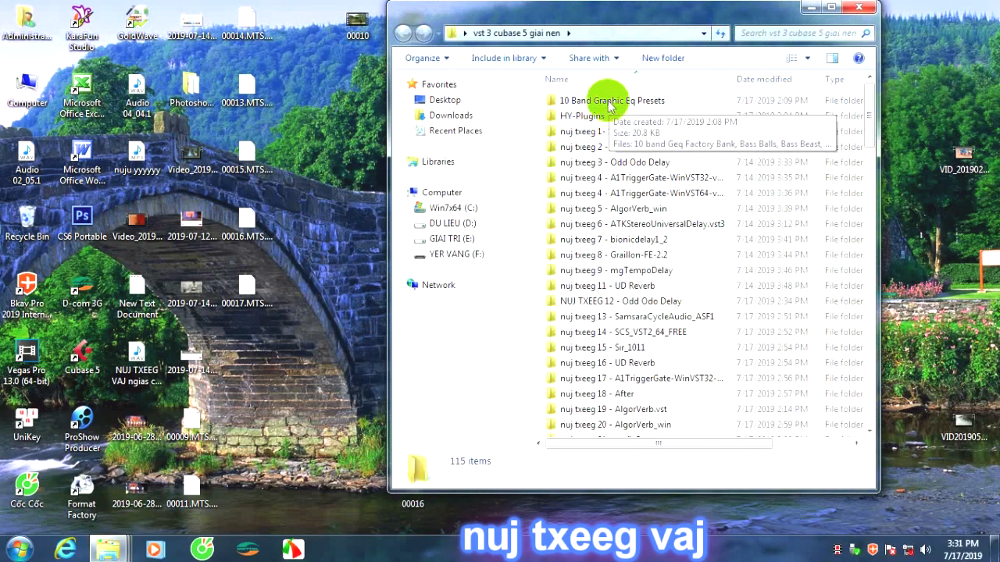
drag(632, 17, 655, 17)
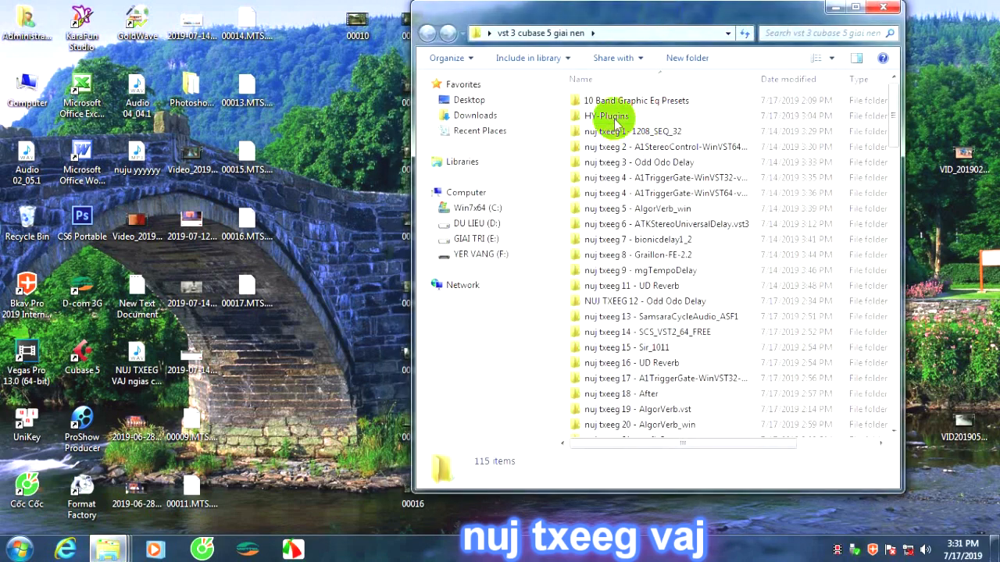
click(615, 117)
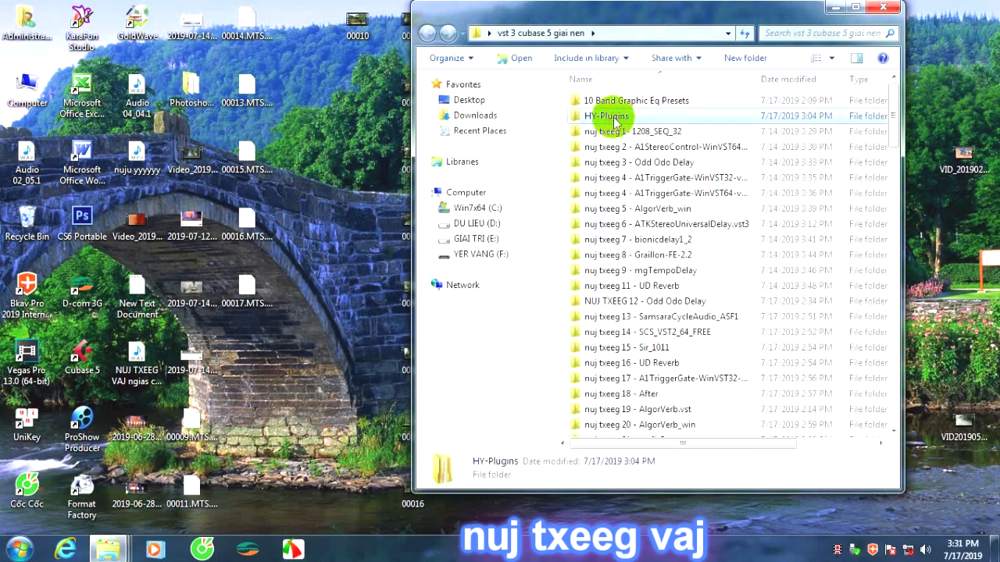
key(ctrl+a)
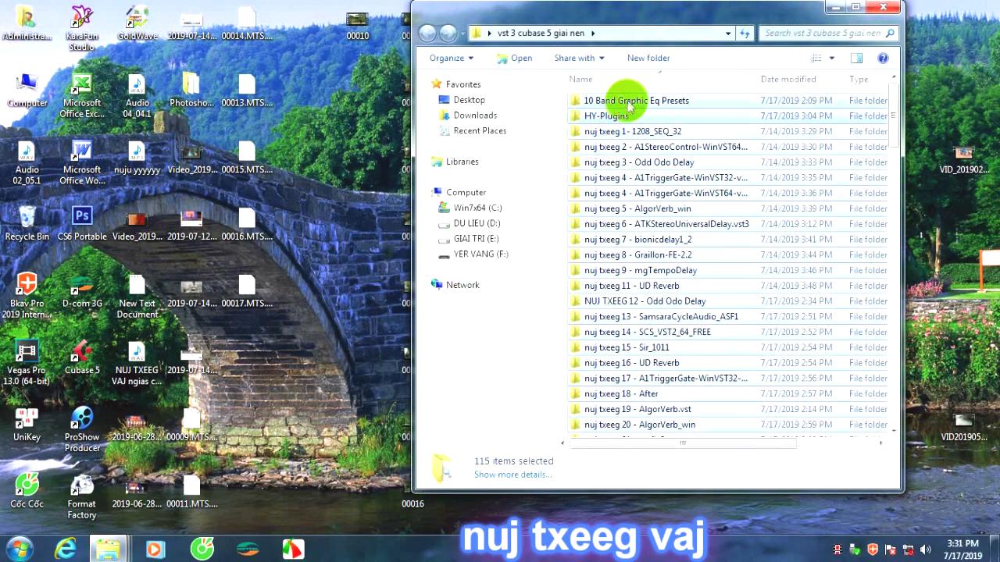
ctrl+click(630, 106)
scroll(692, 257, down, 6)
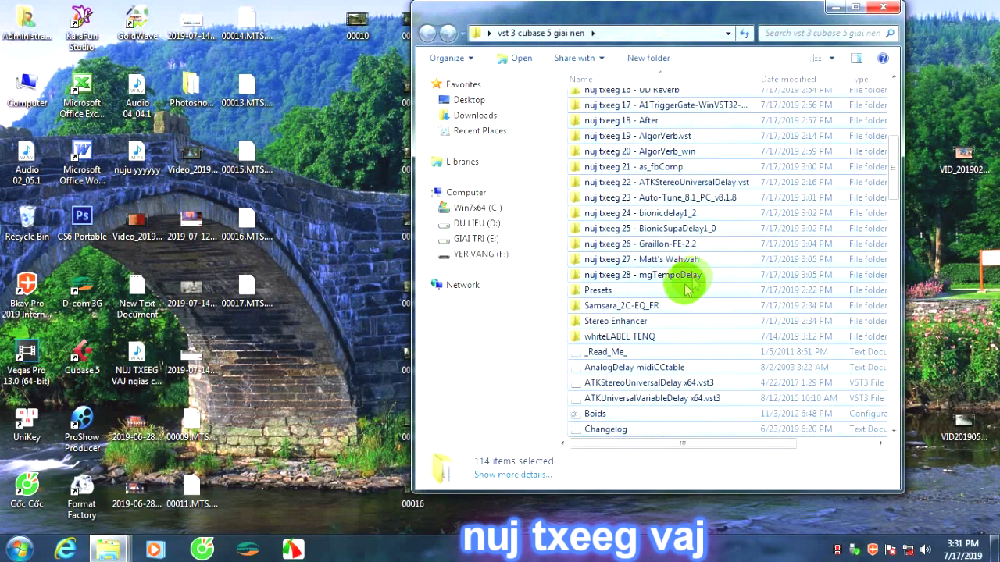
right_click(647, 252)
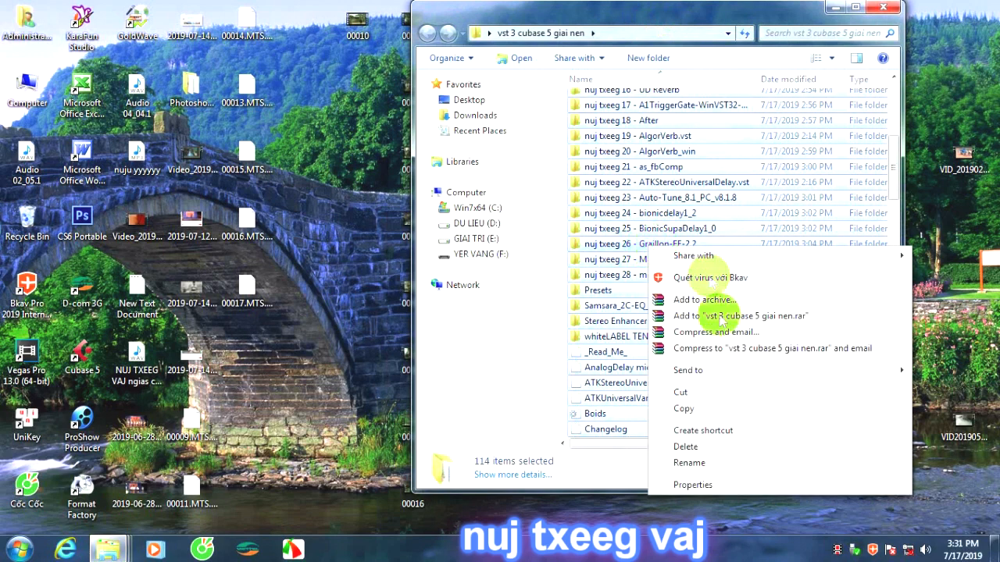
click(703, 409)
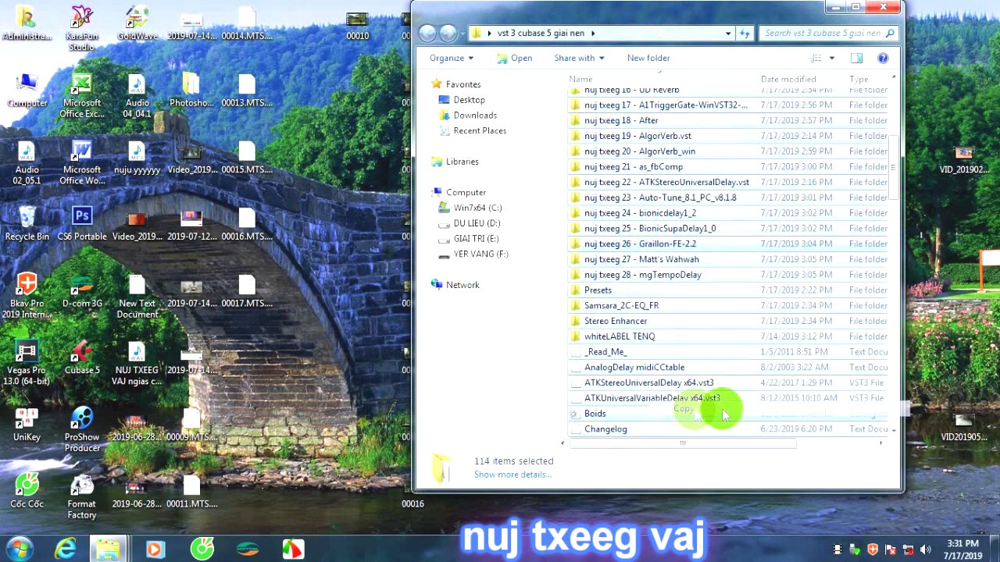
click(883, 9)
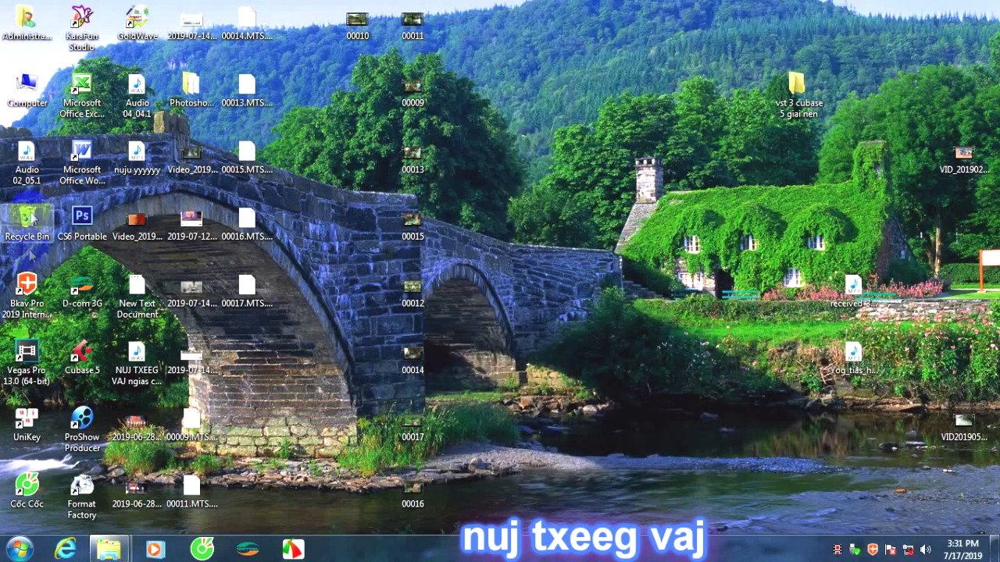
Open the VSTPlugins folder of the Cubase 5 installation, under Steinberg in Program Files (x86) on drive C.
double_click(27, 91)
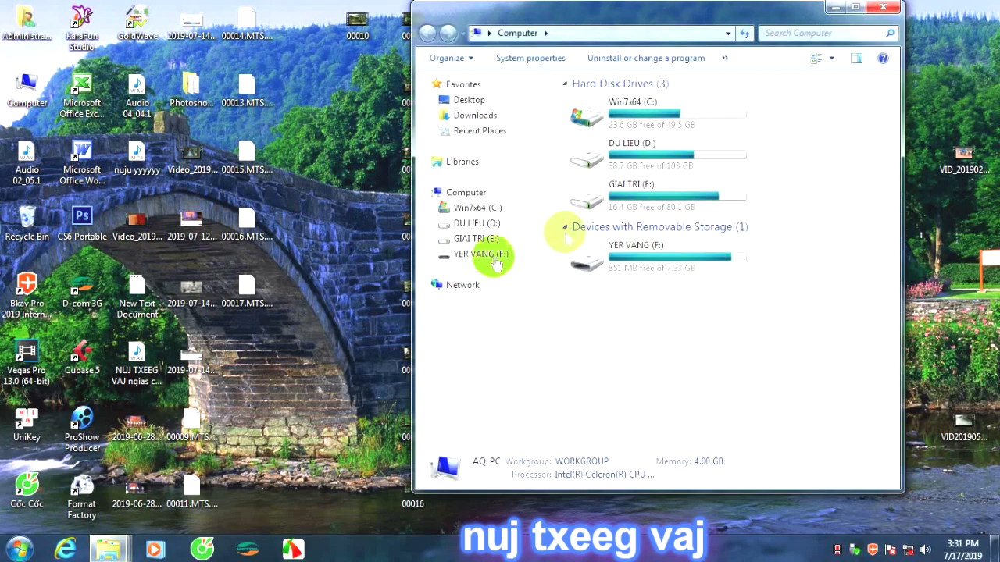
click(484, 210)
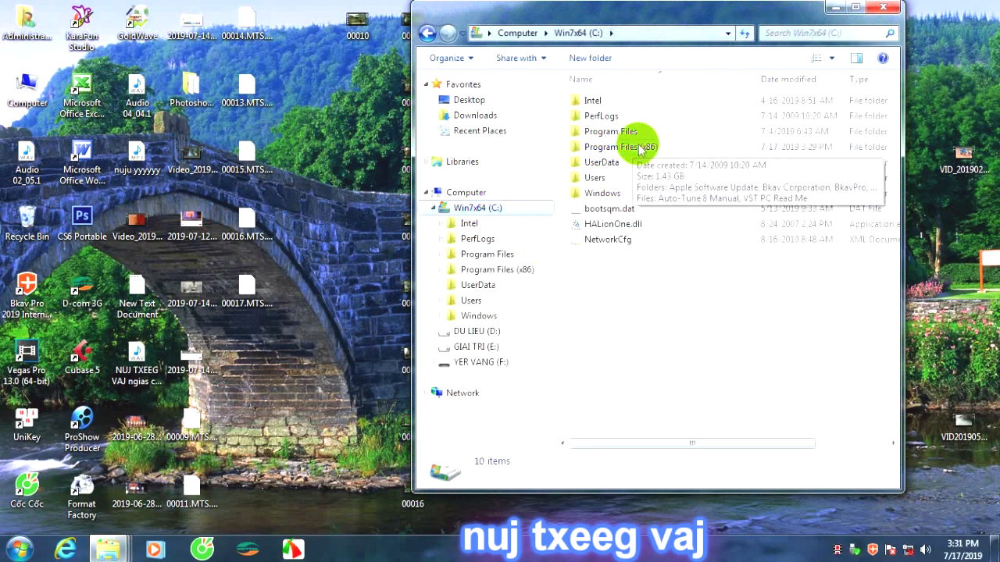
double_click(639, 149)
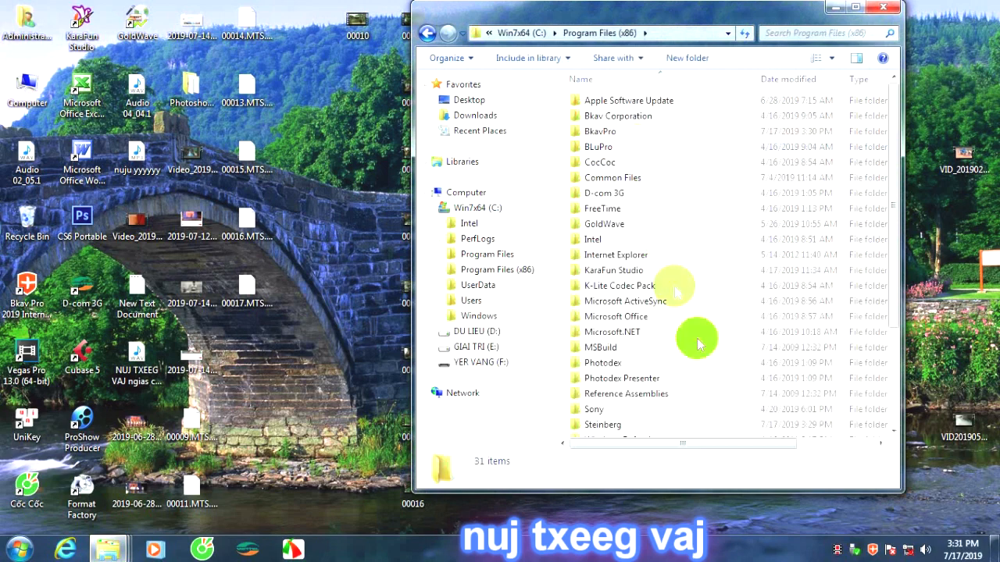
scroll(724, 374, down, 1)
scroll(724, 371, down, 2)
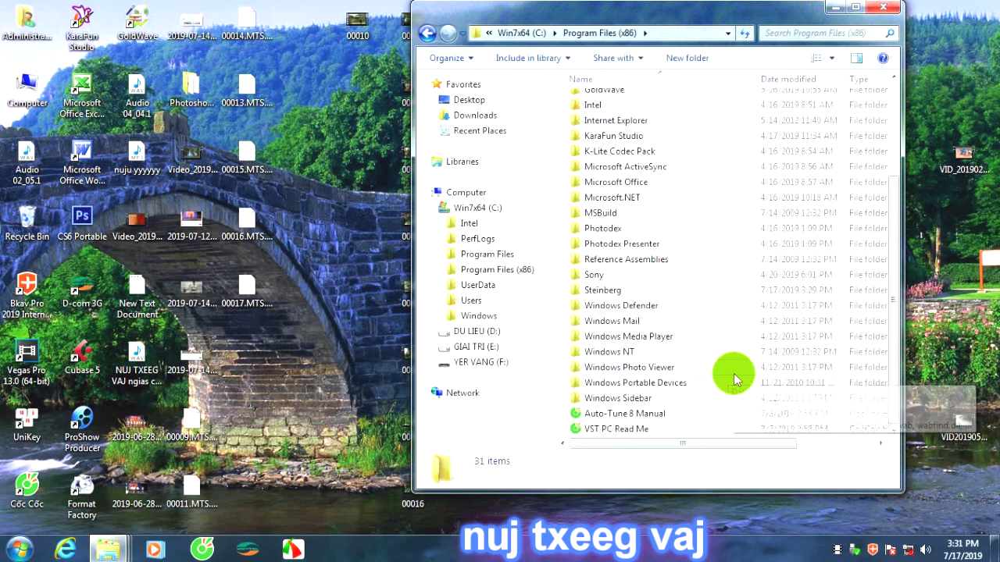
double_click(624, 294)
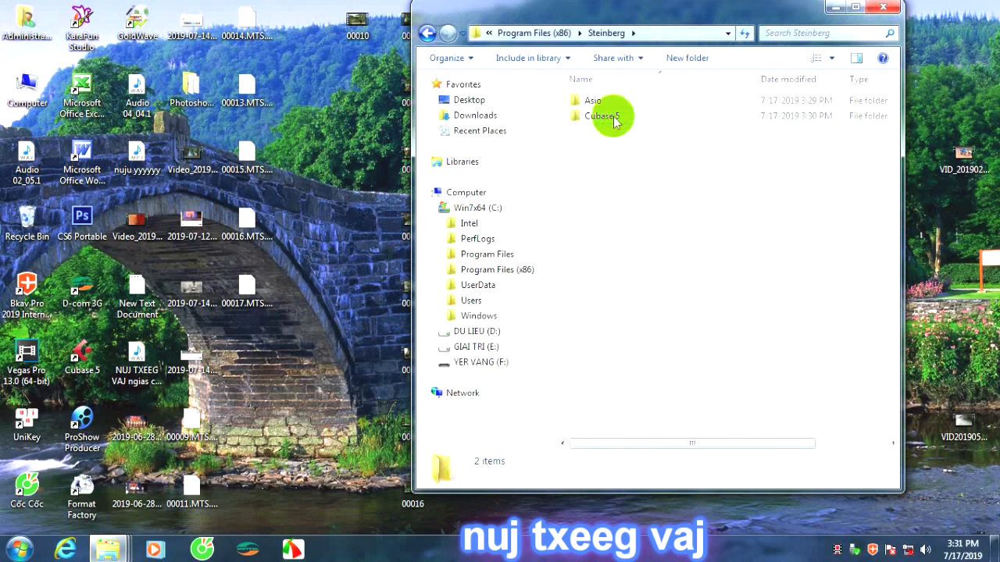
double_click(614, 119)
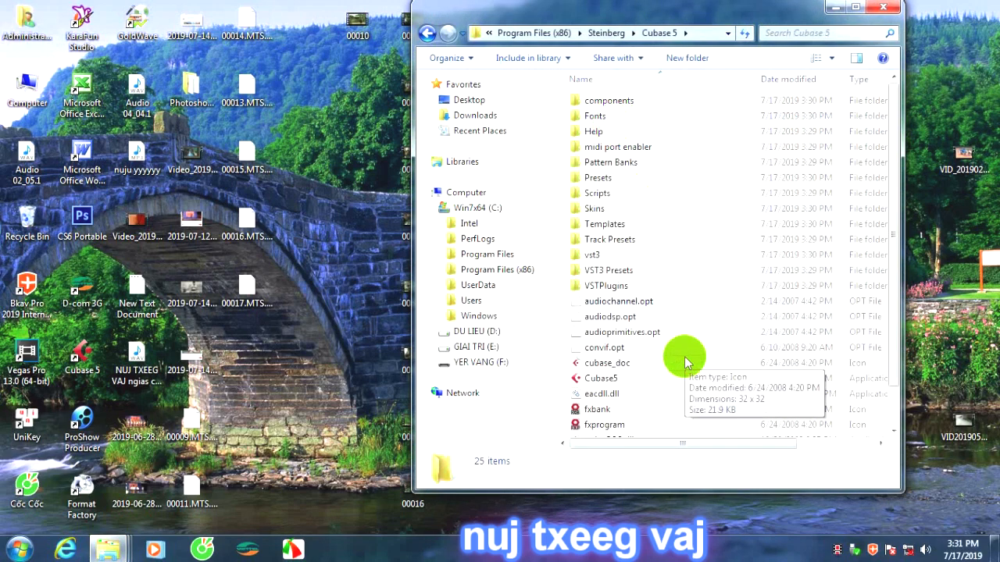
double_click(616, 286)
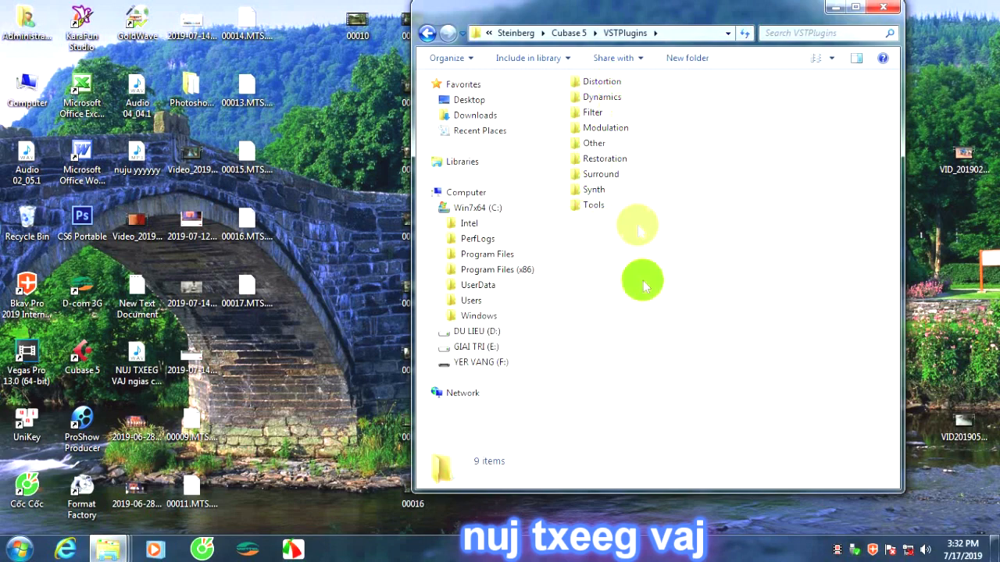
Paste the copied plug-in folders and files into VSTPlugins.
right_click(612, 286)
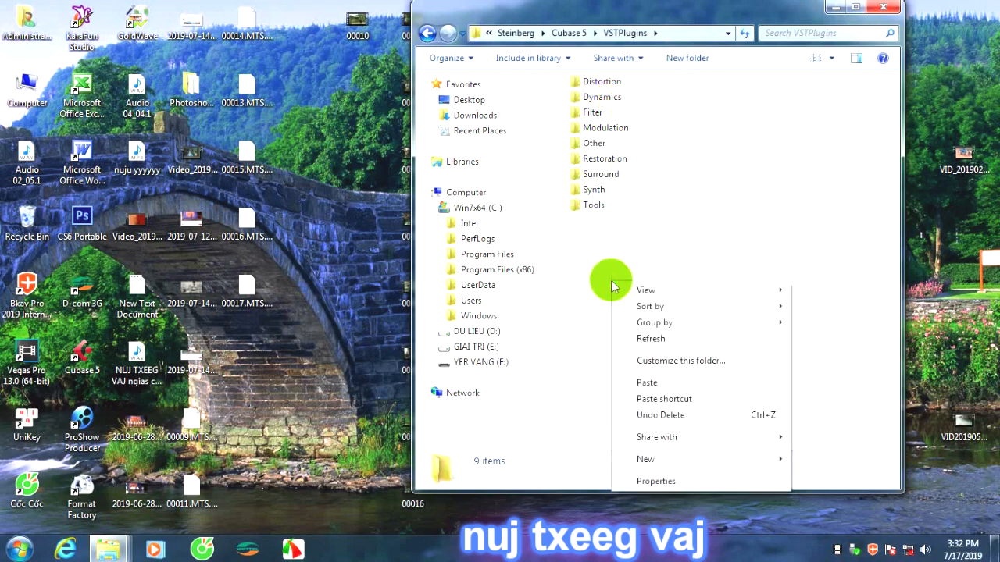
click(648, 383)
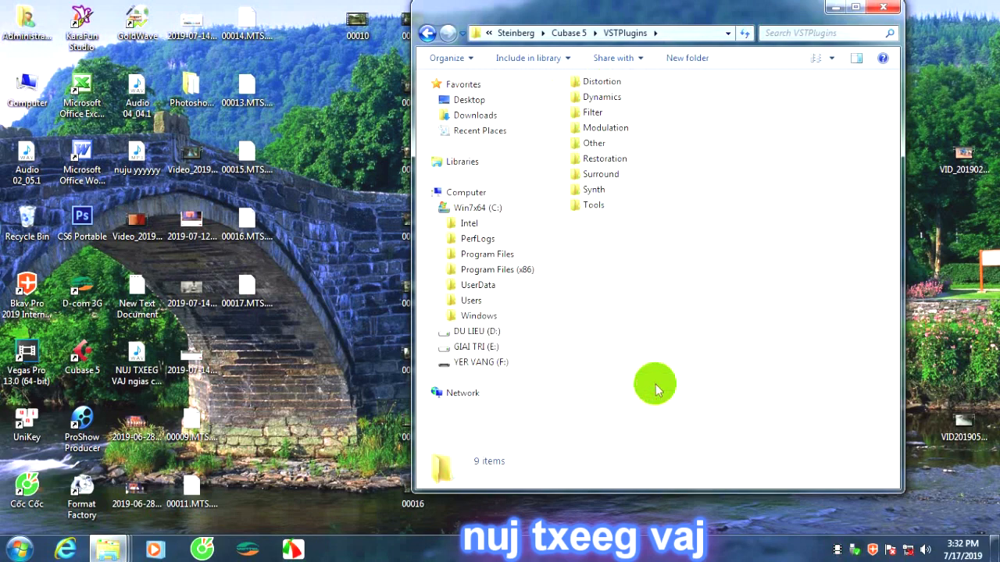
drag(606, 239, 708, 301)
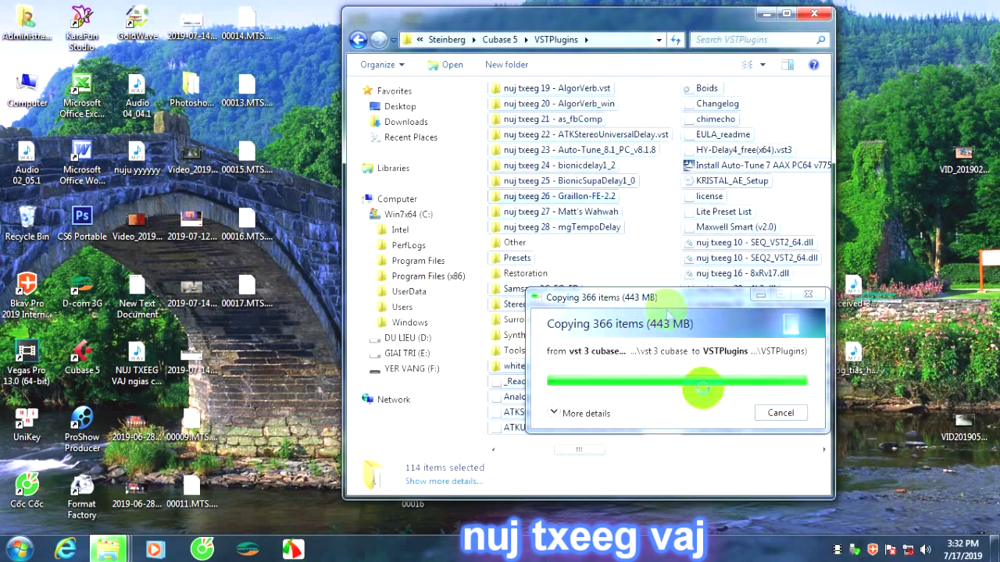
Look through the pasted plug-ins in the VSTPlugins folder from first to last, and close the window.
scroll(609, 301, up, 3)
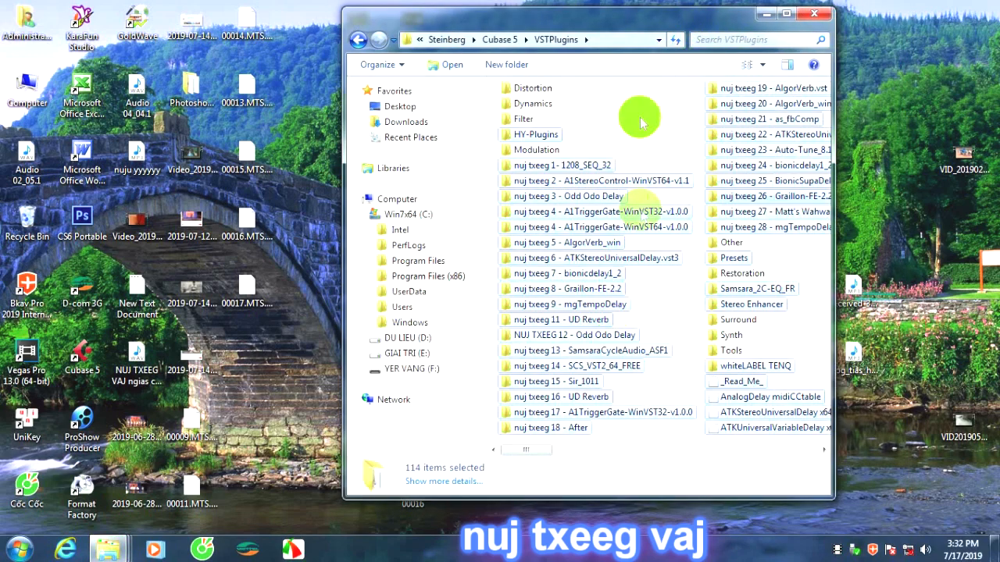
scroll(672, 172, down, 5)
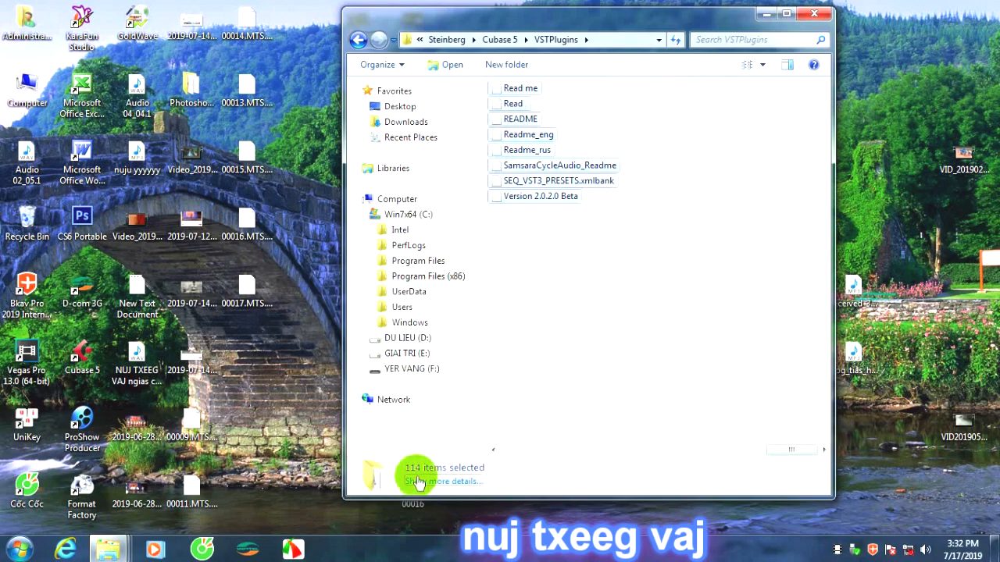
scroll(570, 351, up, 5)
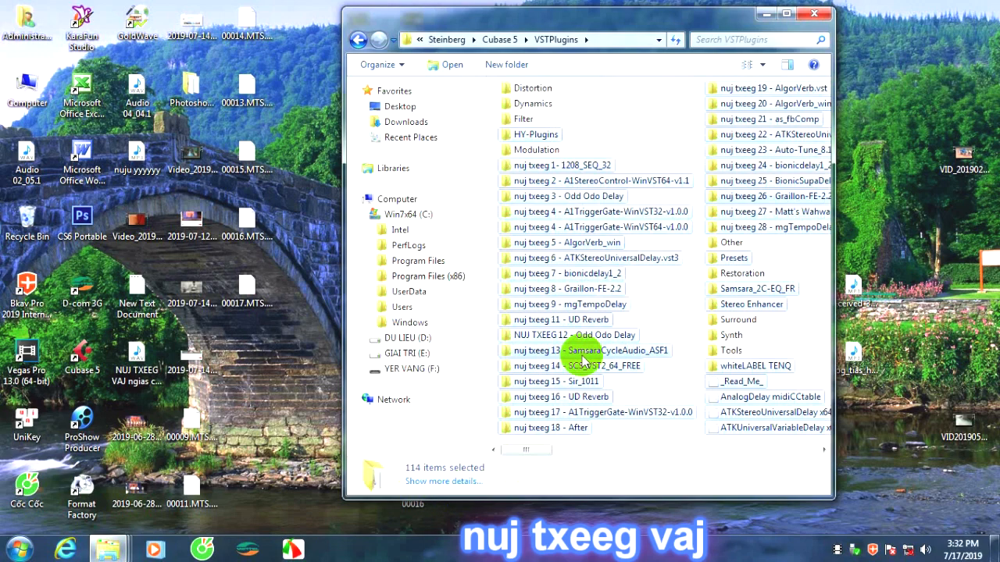
scroll(591, 358, down, 6)
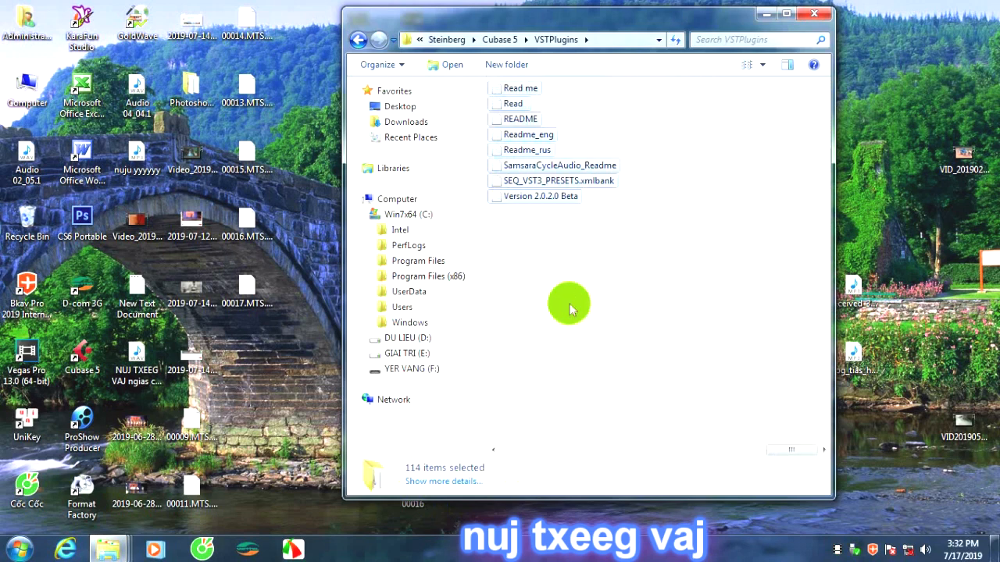
scroll(575, 310, down, 2)
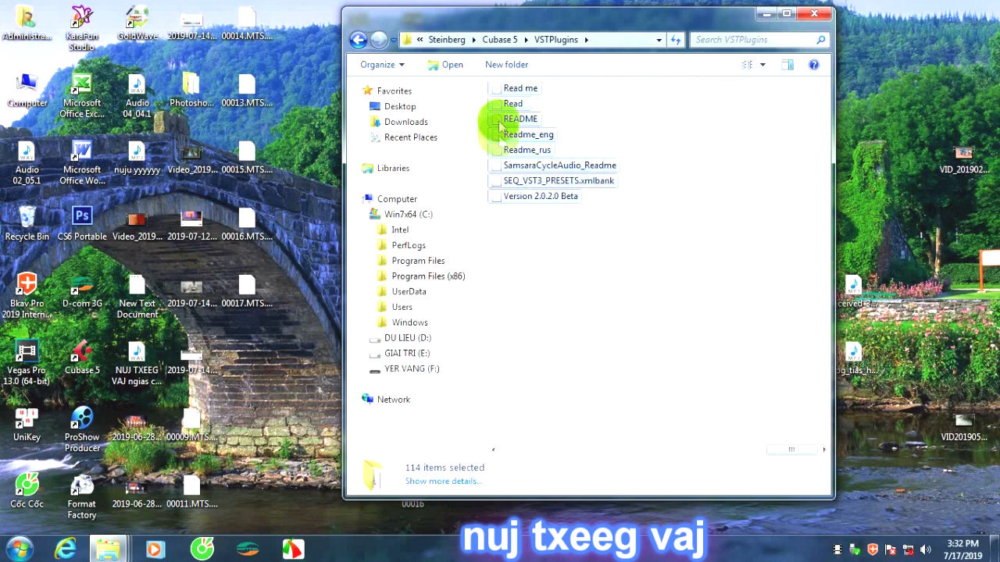
click(527, 235)
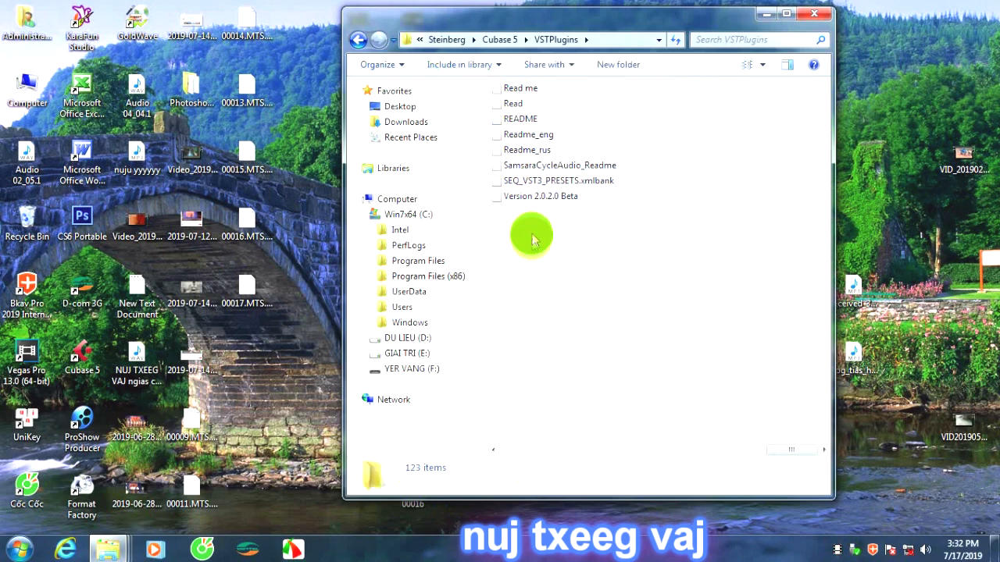
scroll(534, 235, up, 1)
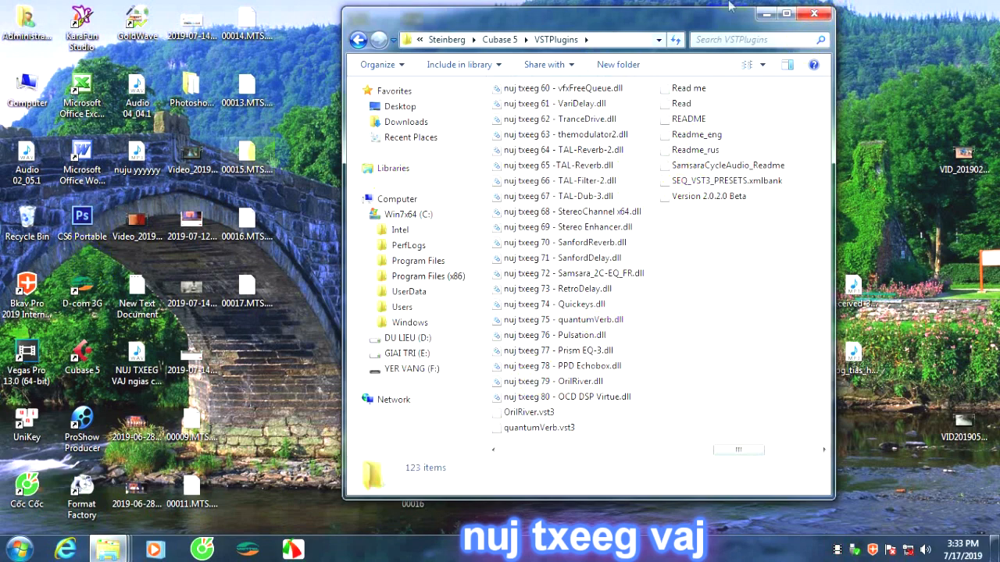
click(815, 14)
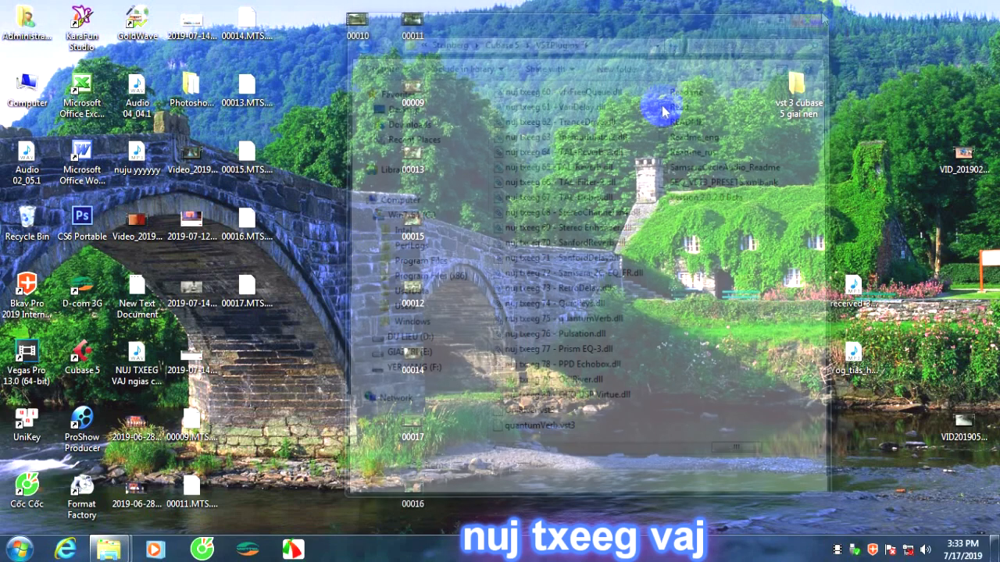
Refresh the desktop and launch Cubase 5 from its shortcut.
right_click(625, 185)
click(665, 225)
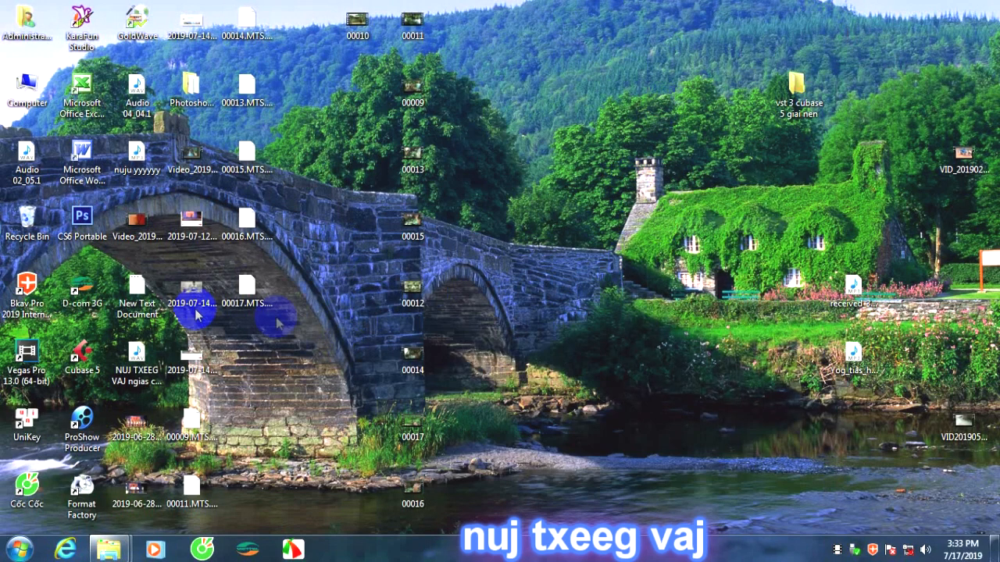
double_click(92, 360)
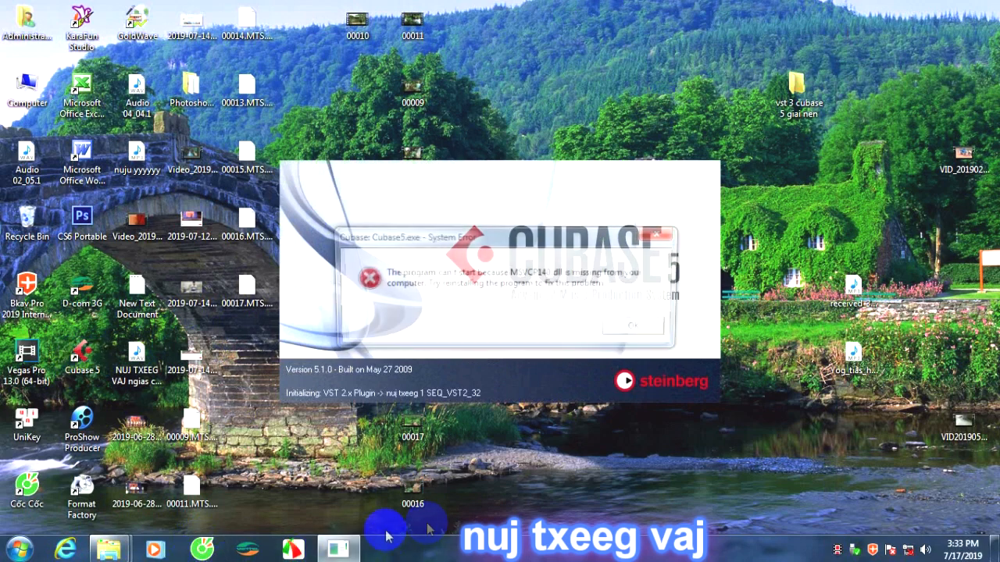
Dismiss the Cubase5.exe system error dialog and refresh the desktop while the VST plug-ins load.
click(639, 328)
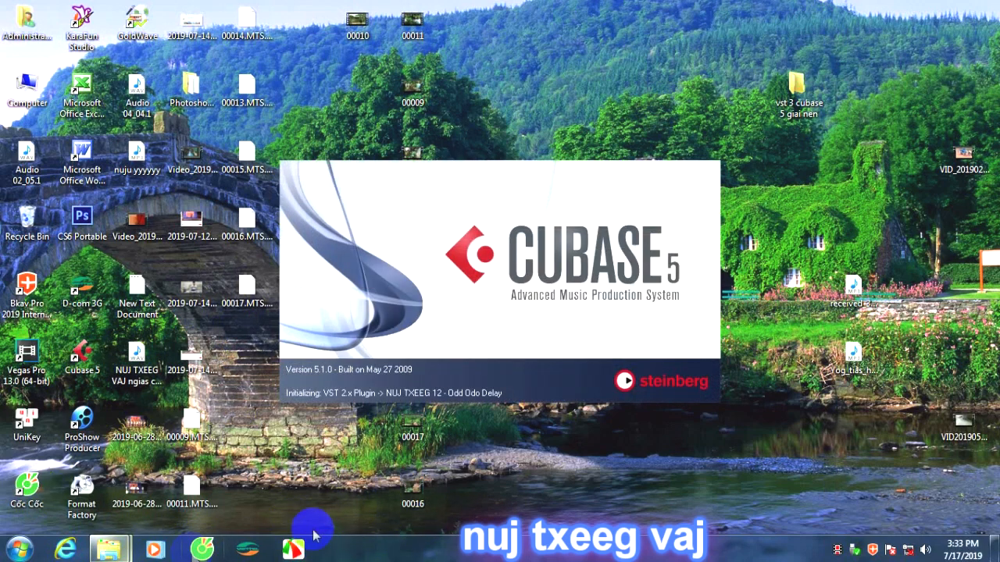
right_click(621, 492)
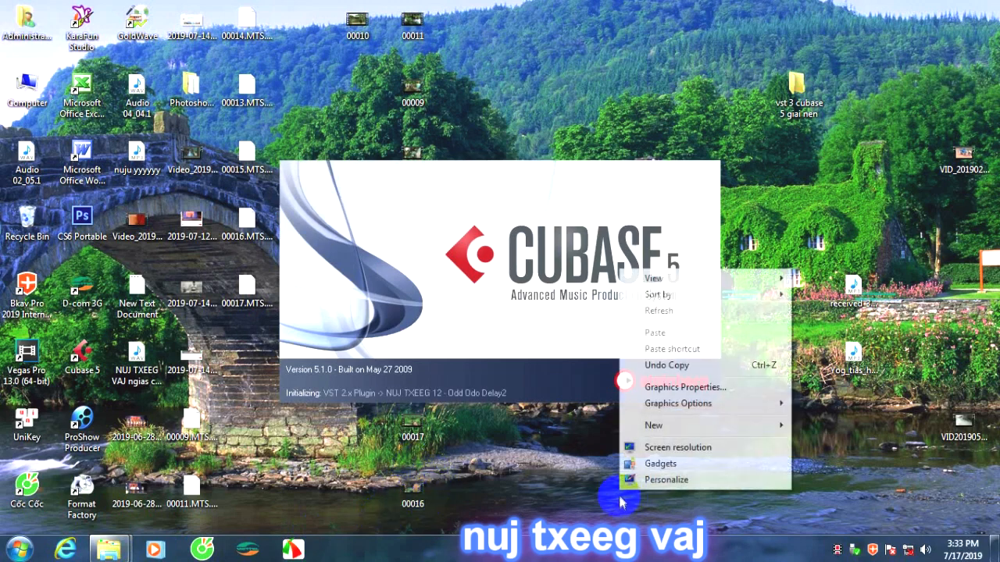
click(701, 320)
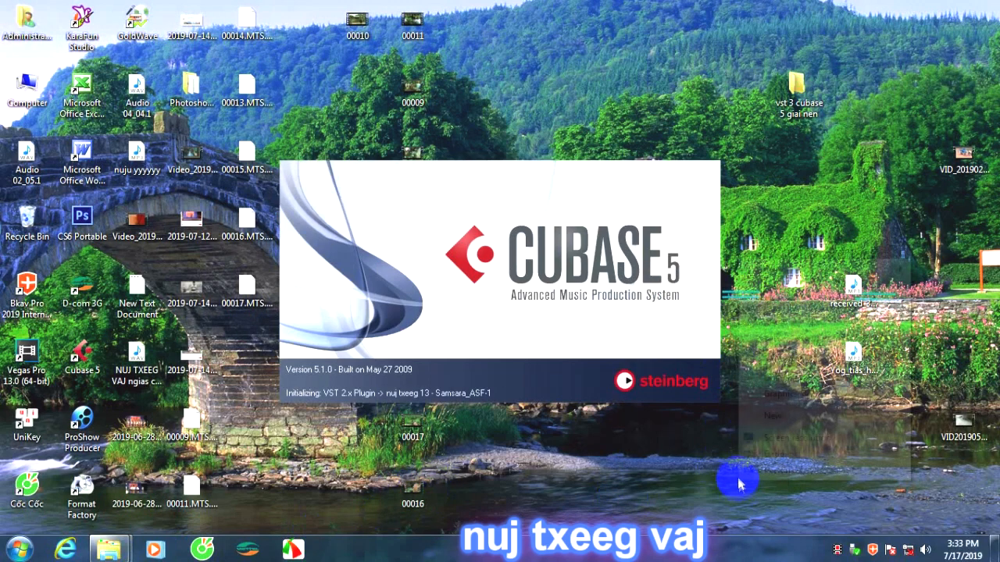
right_click(739, 480)
click(798, 309)
right_click(707, 294)
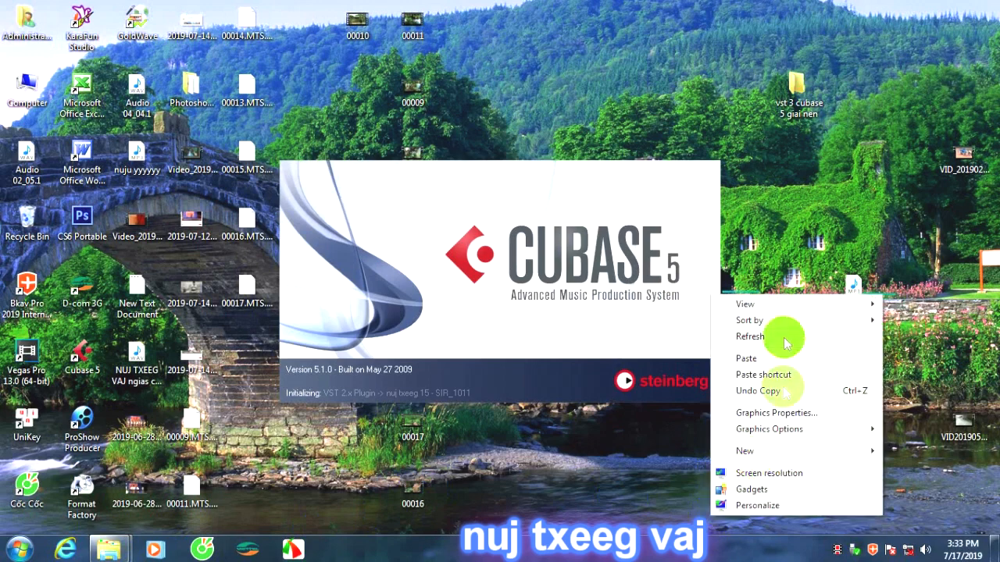
click(781, 336)
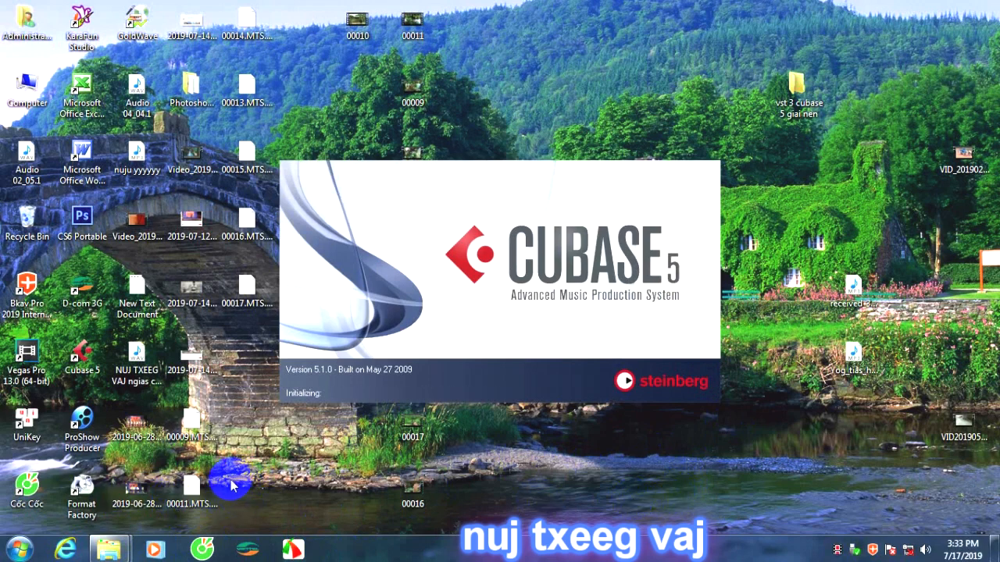
Move the seven MTS files on the desktop, 00009, 00011 and 00013 through 00017, to the Recycle Bin.
drag(282, 57, 246, 327)
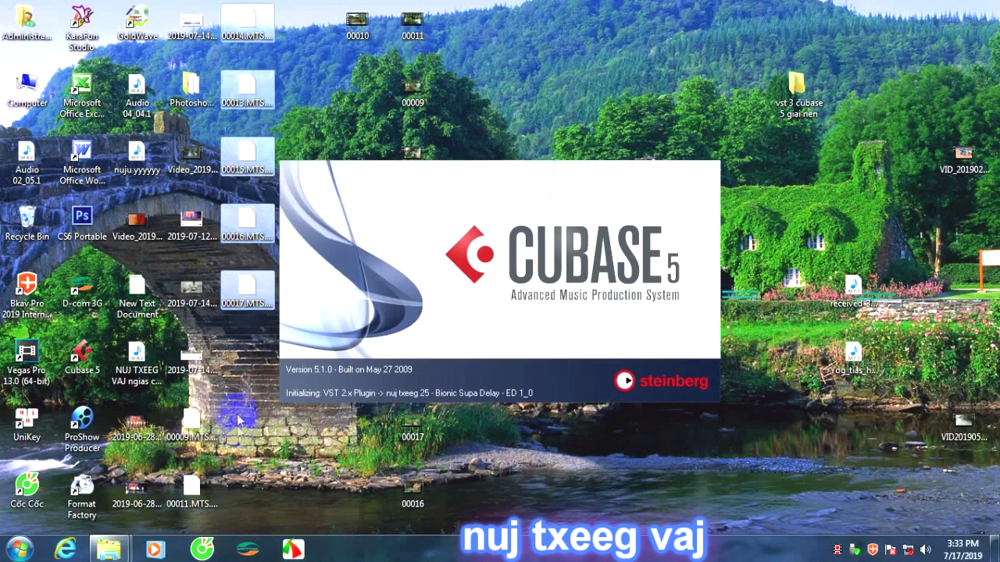
drag(227, 421, 190, 492)
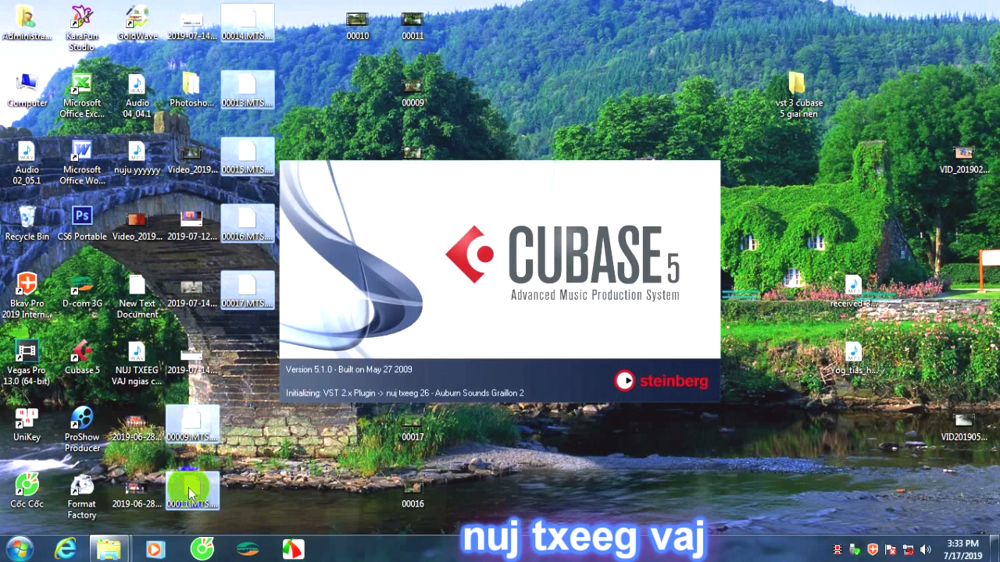
key(Delete)
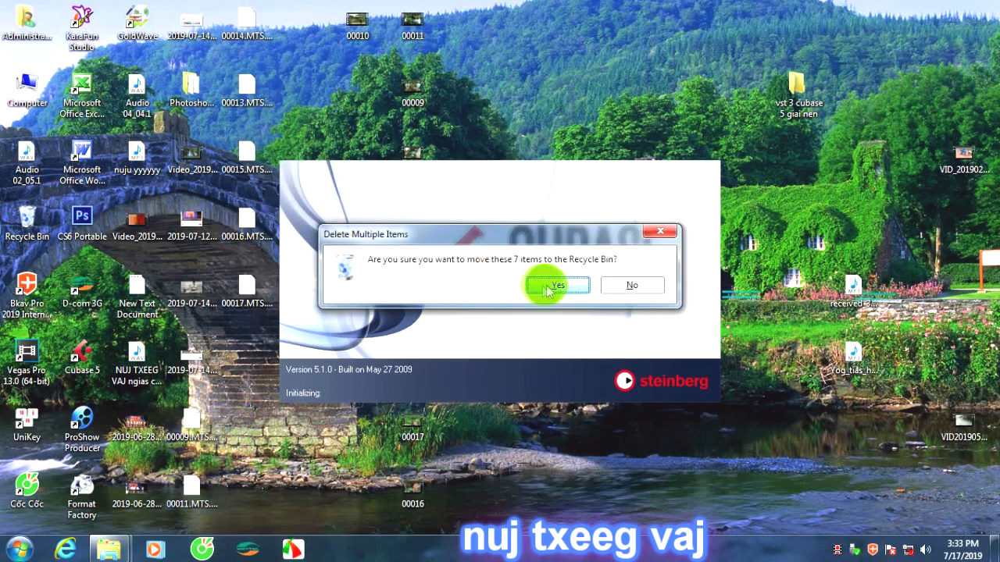
click(556, 286)
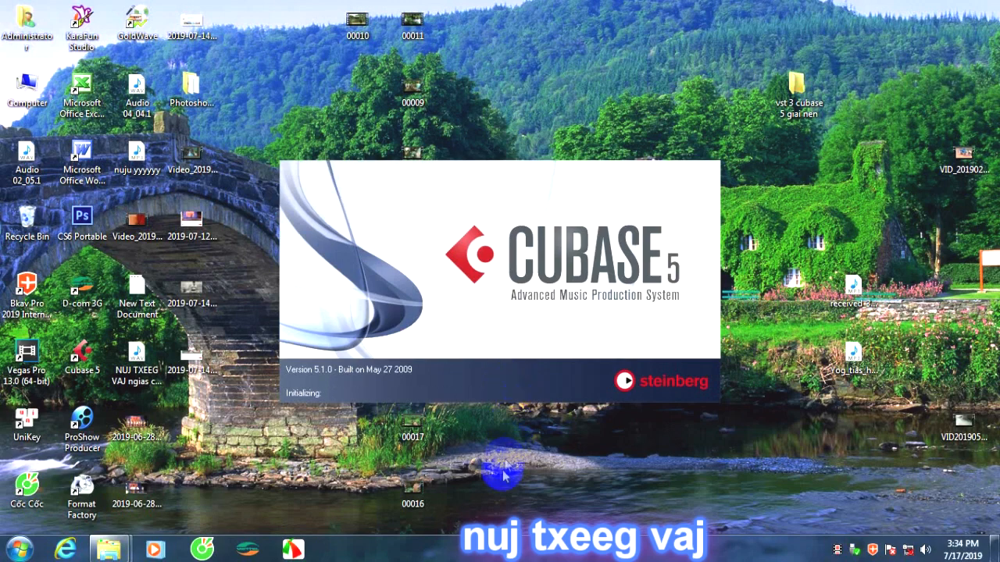
right_click(535, 26)
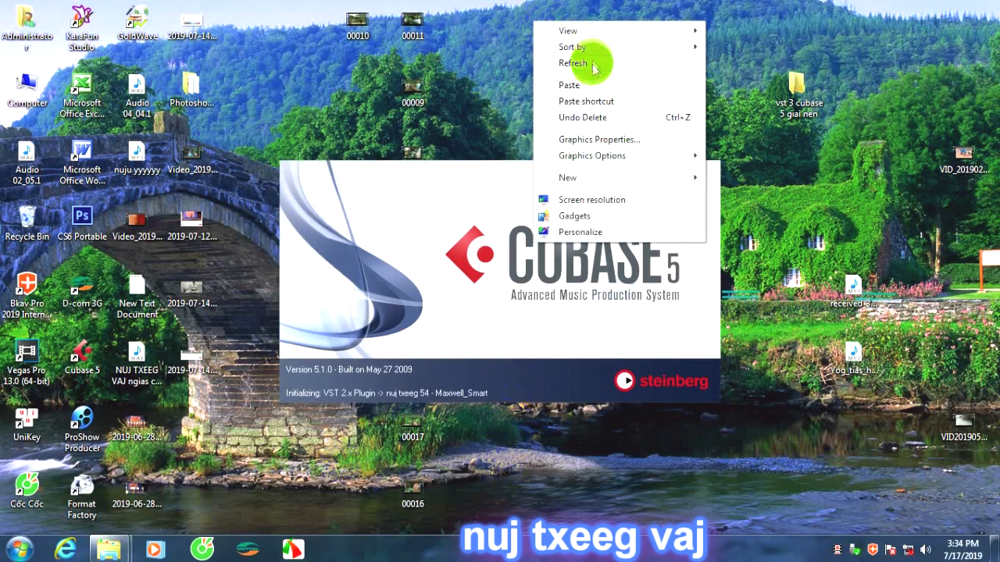
click(532, 67)
right_click(594, 25)
click(625, 72)
right_click(586, 15)
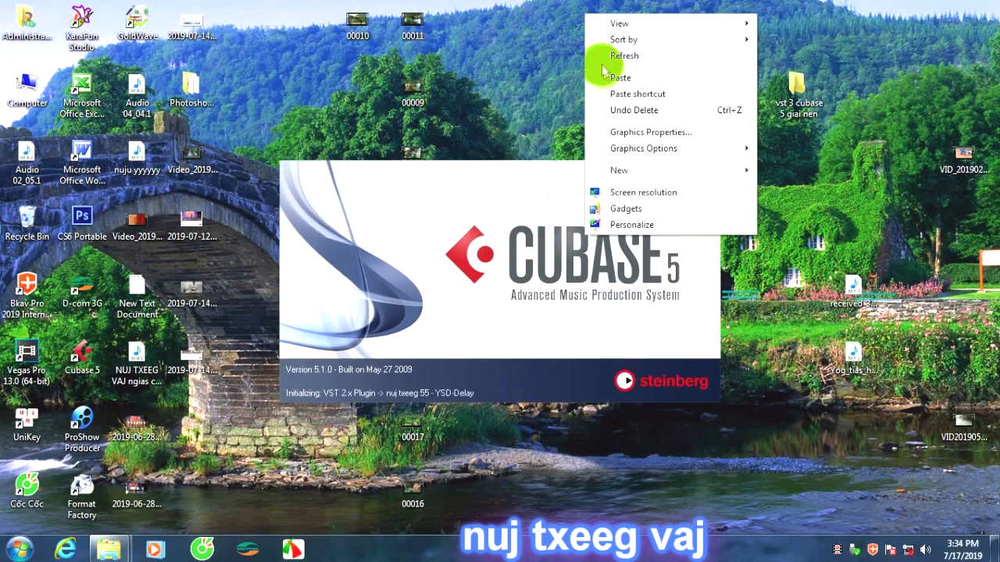
click(600, 69)
right_click(578, 29)
click(629, 72)
right_click(571, 33)
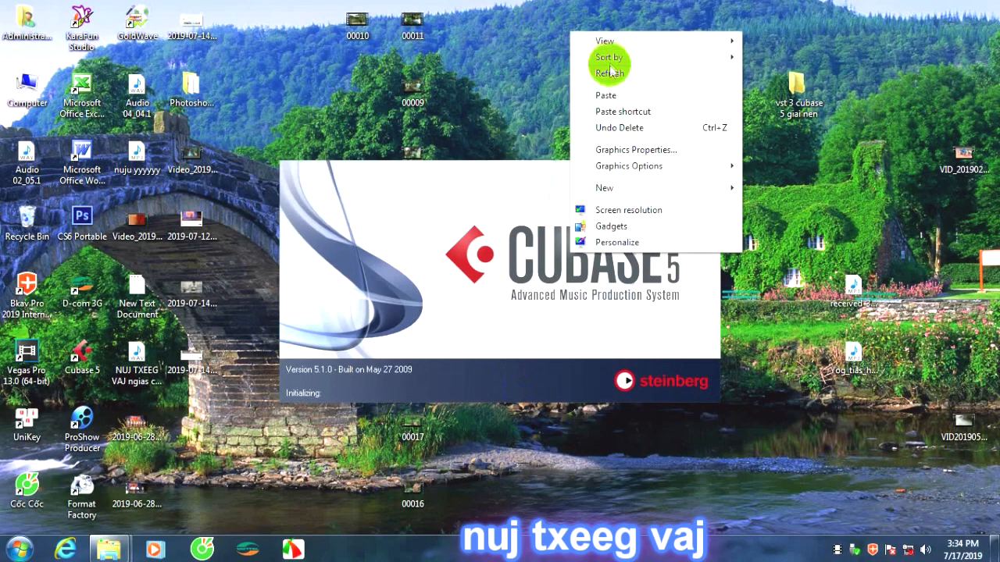
click(609, 68)
right_click(537, 2)
click(575, 41)
right_click(568, 22)
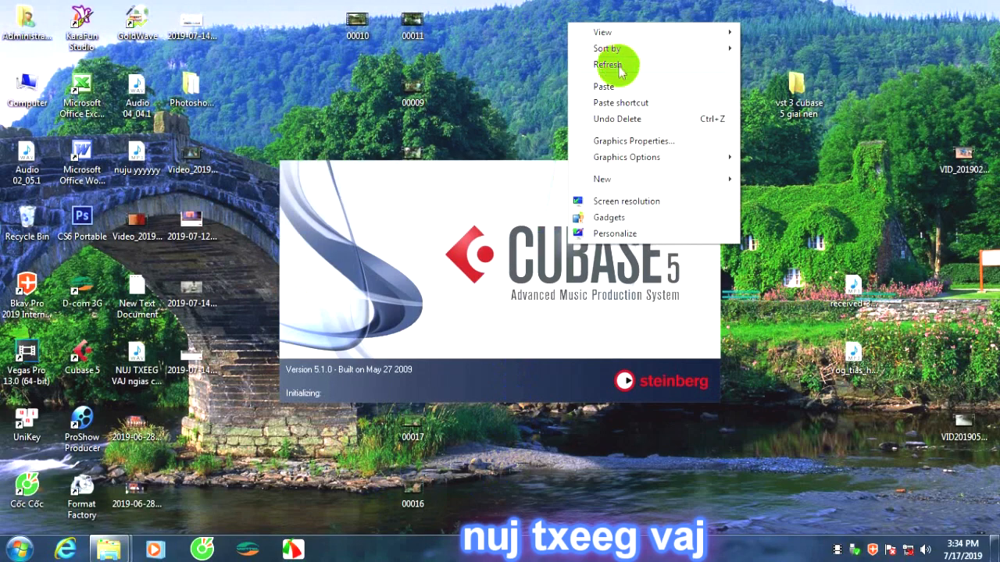
click(625, 65)
right_click(579, 20)
click(618, 64)
right_click(585, 21)
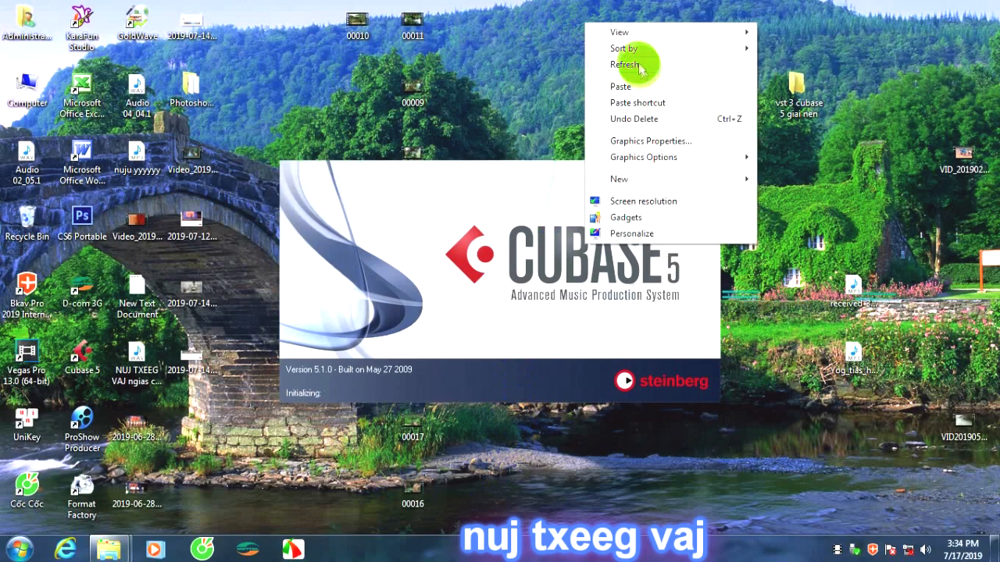
click(629, 64)
right_click(582, 20)
click(640, 66)
right_click(618, 30)
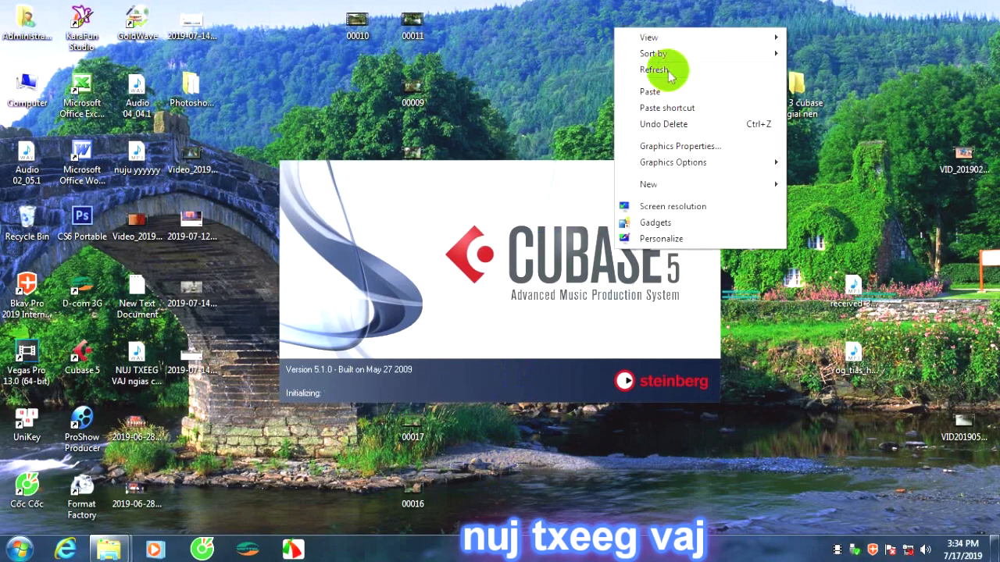
click(666, 70)
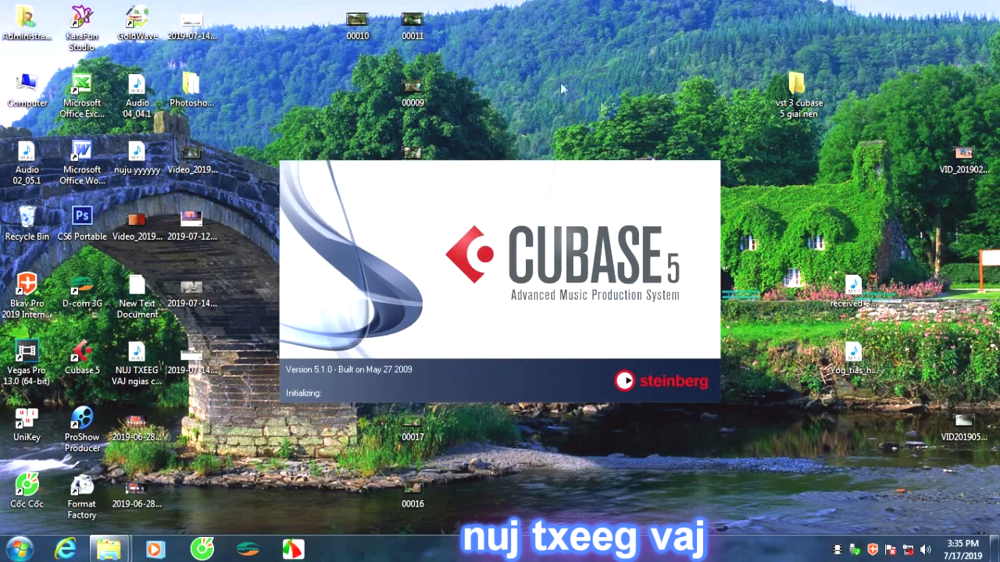
right_click(529, 39)
click(600, 83)
right_click(582, 51)
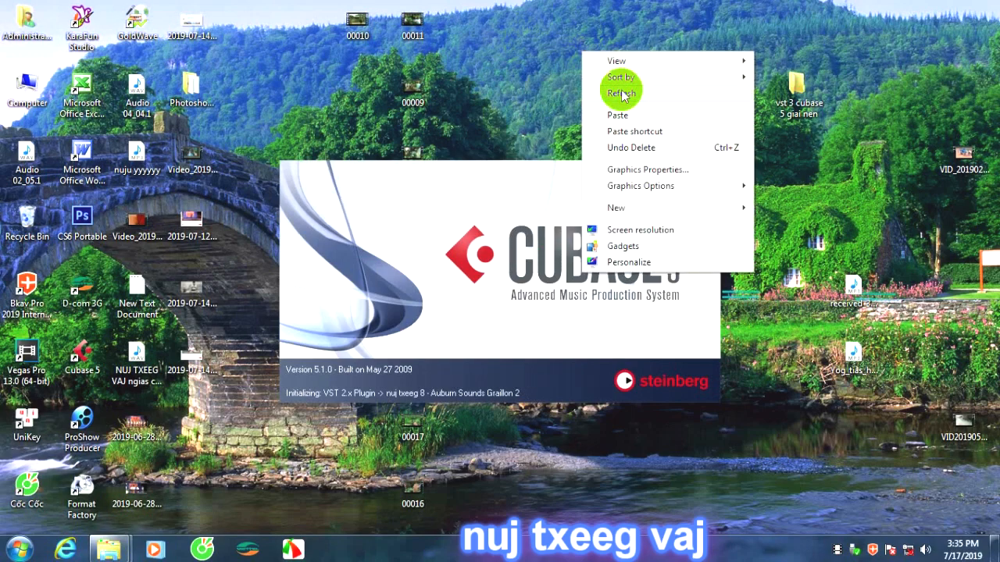
click(640, 86)
right_click(606, 43)
click(639, 84)
right_click(599, 6)
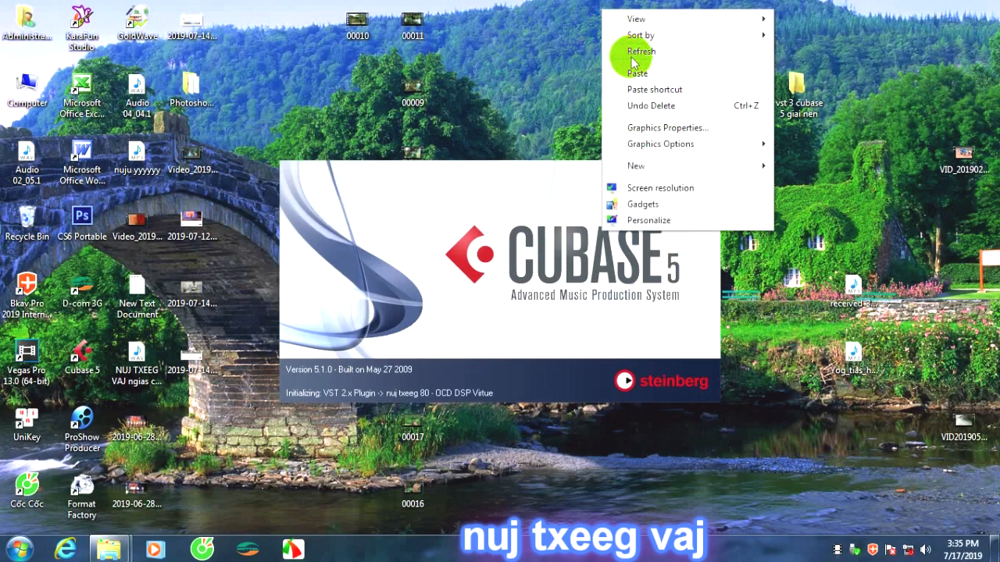
click(624, 49)
right_click(621, 35)
click(653, 80)
right_click(601, 36)
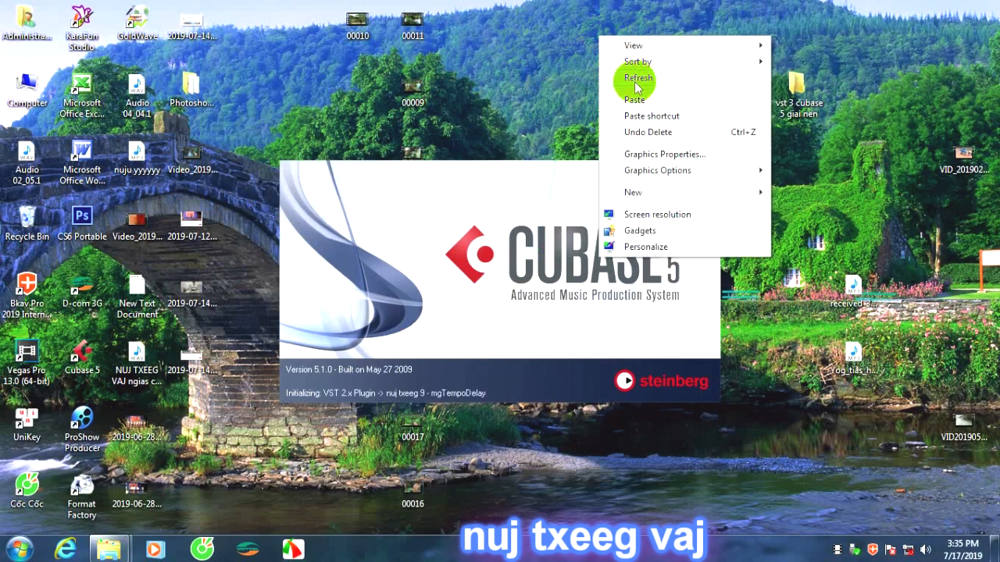
click(635, 78)
right_click(617, 45)
click(653, 87)
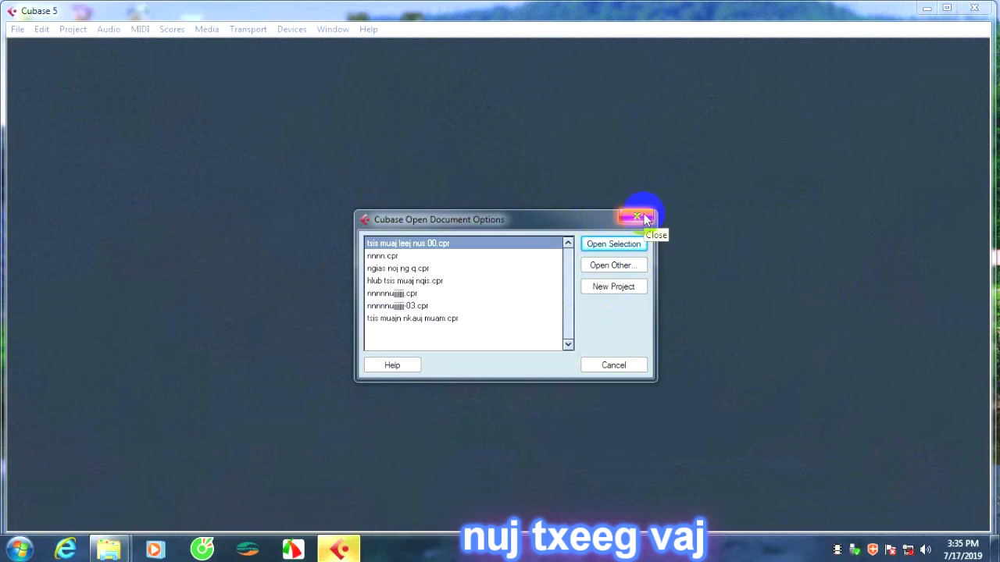
Dismiss the Open Document Options dialog without opening a project and look through the audio plug-ins available in Cubase.
click(640, 218)
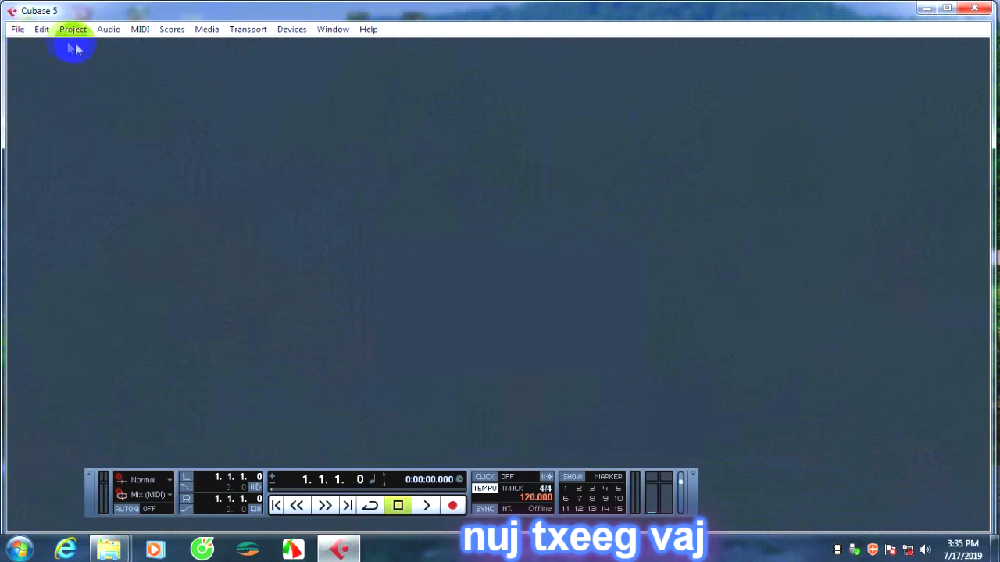
click(47, 33)
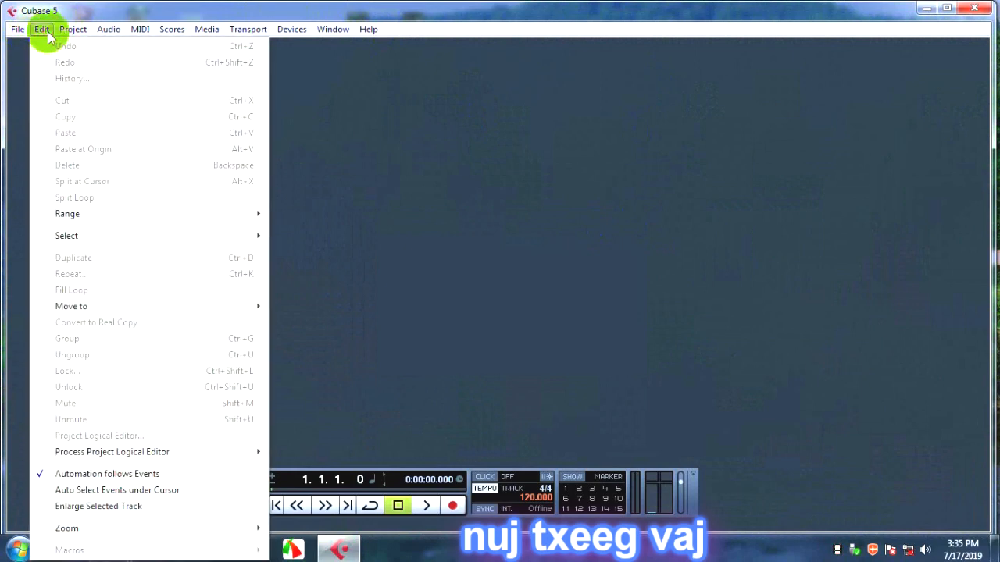
mouse_move(66, 37)
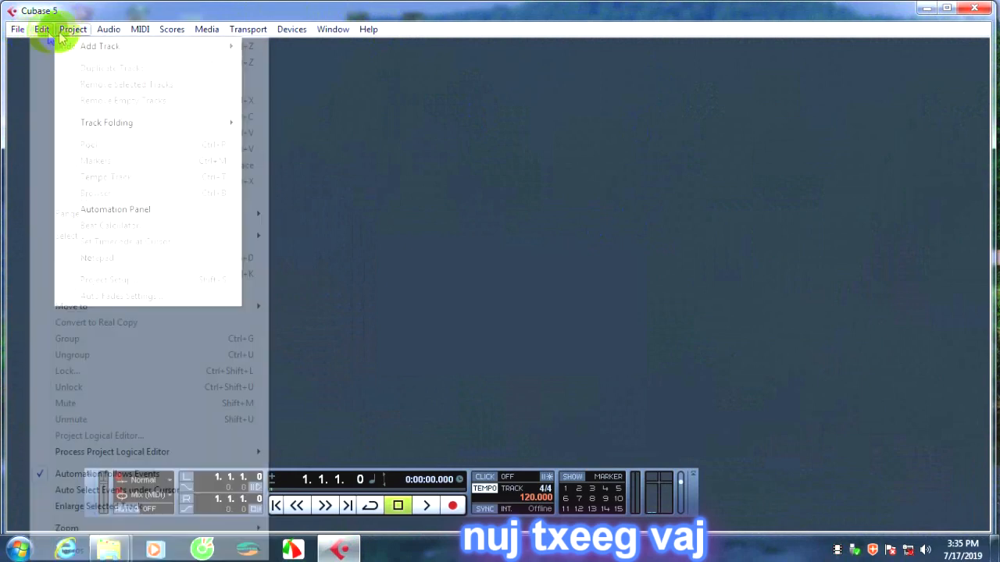
mouse_move(99, 35)
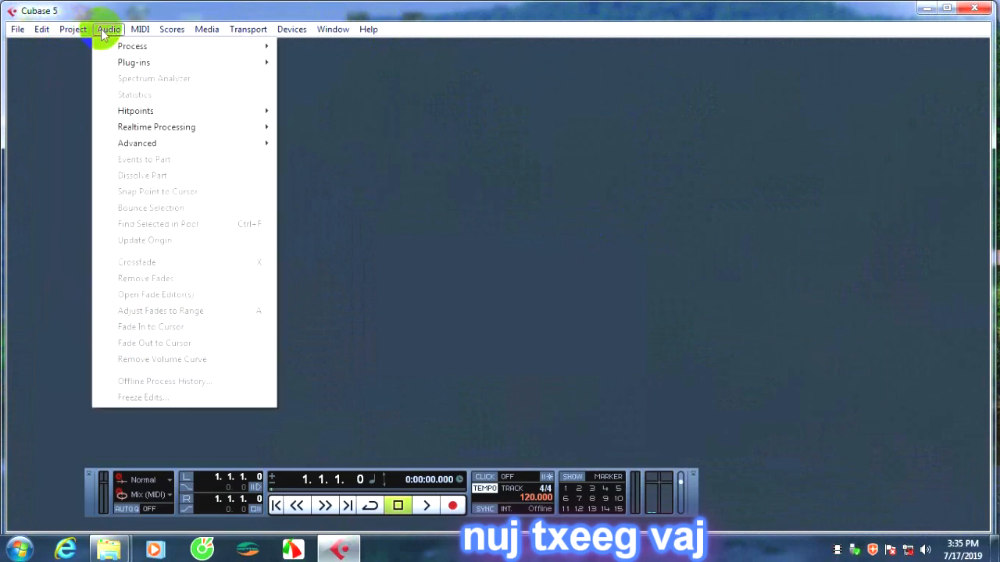
mouse_move(125, 67)
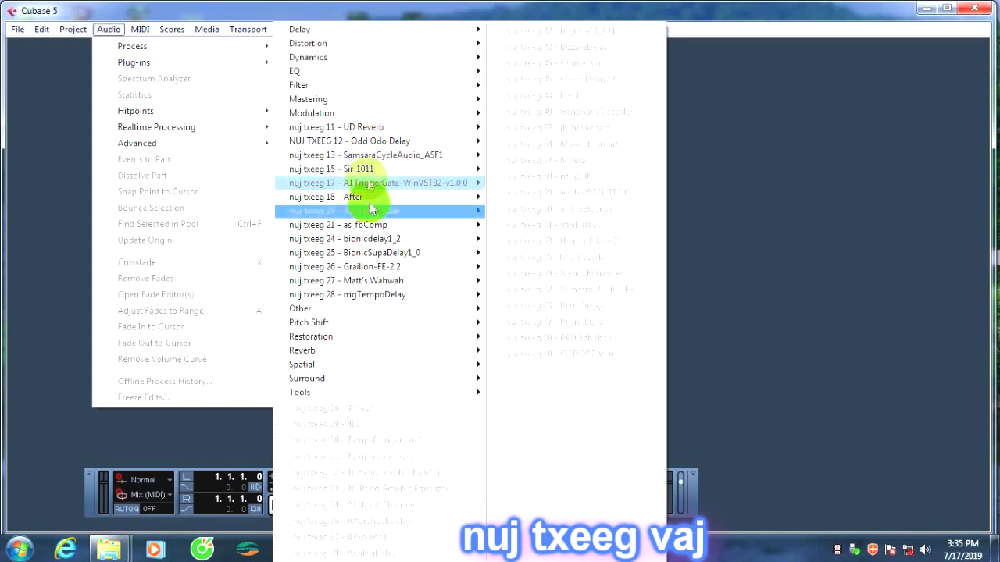
mouse_move(372, 297)
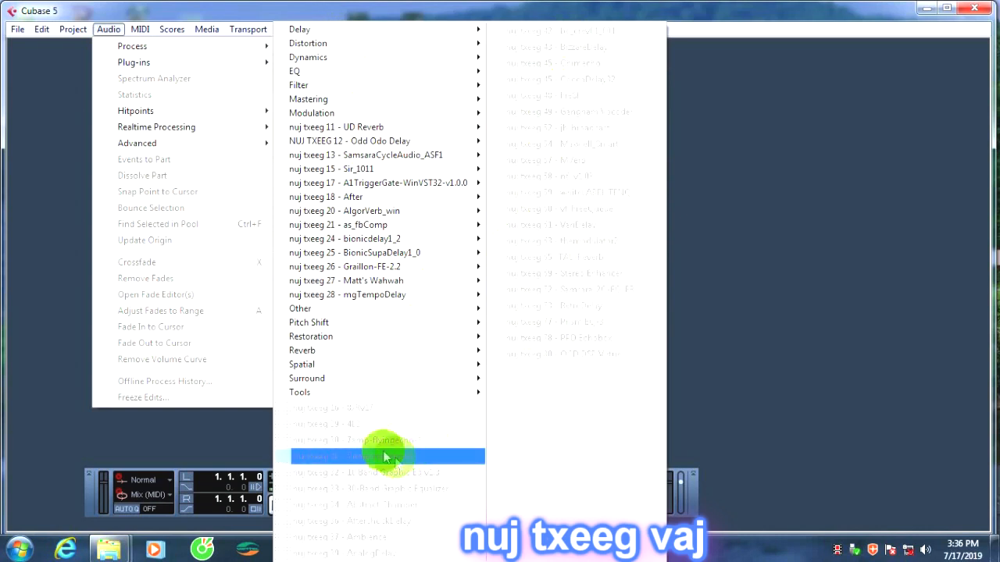
mouse_move(346, 114)
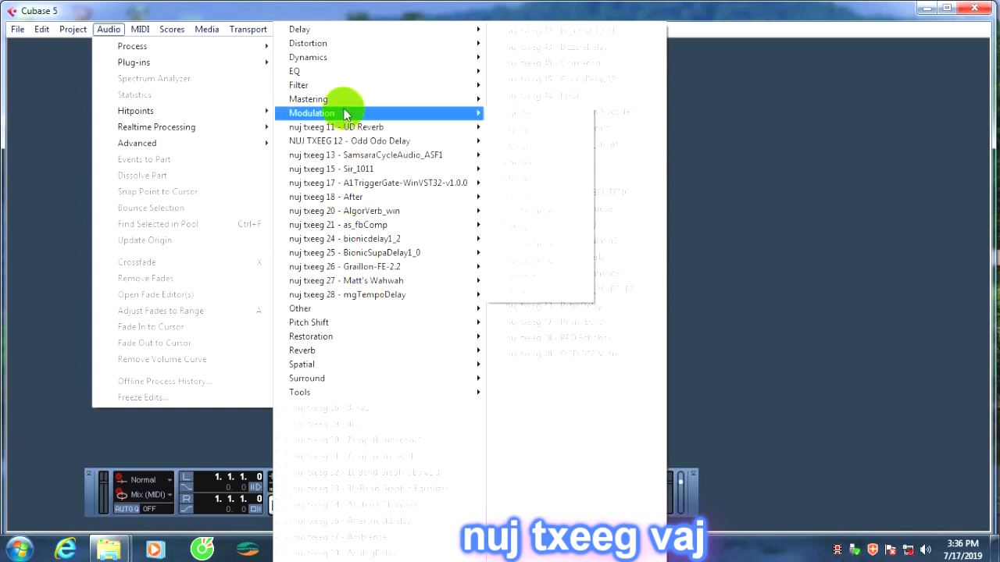
mouse_move(336, 30)
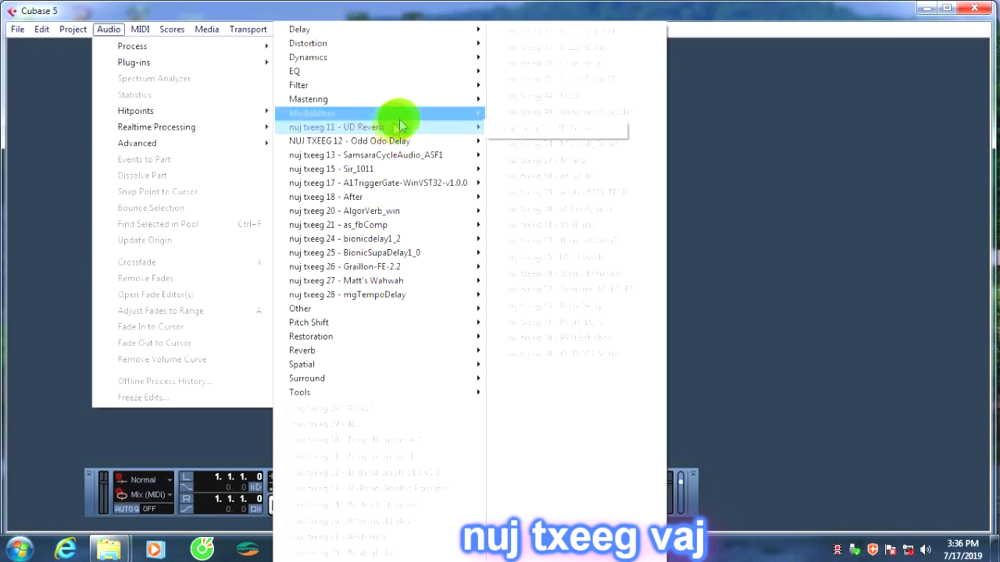
mouse_move(449, 86)
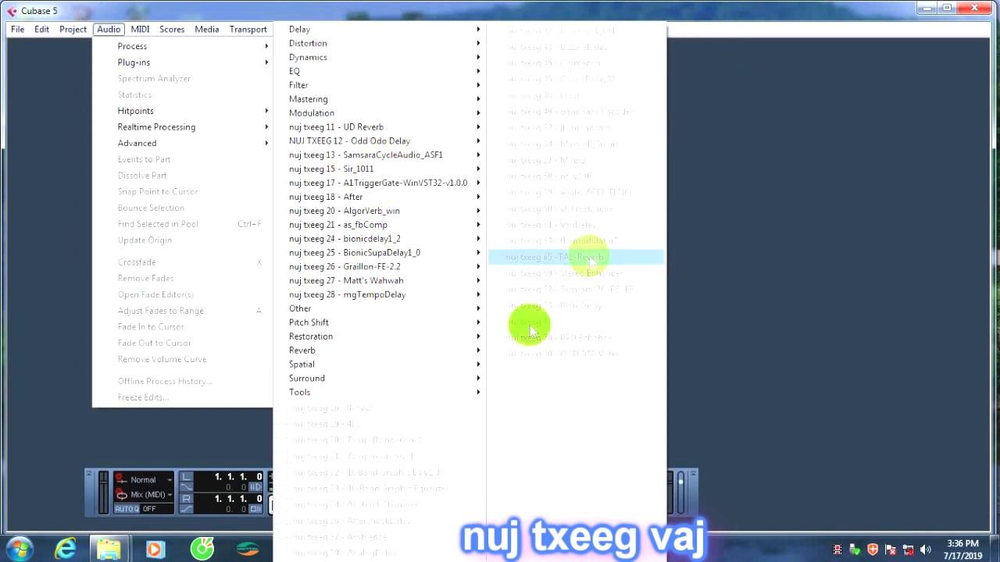
mouse_move(482, 184)
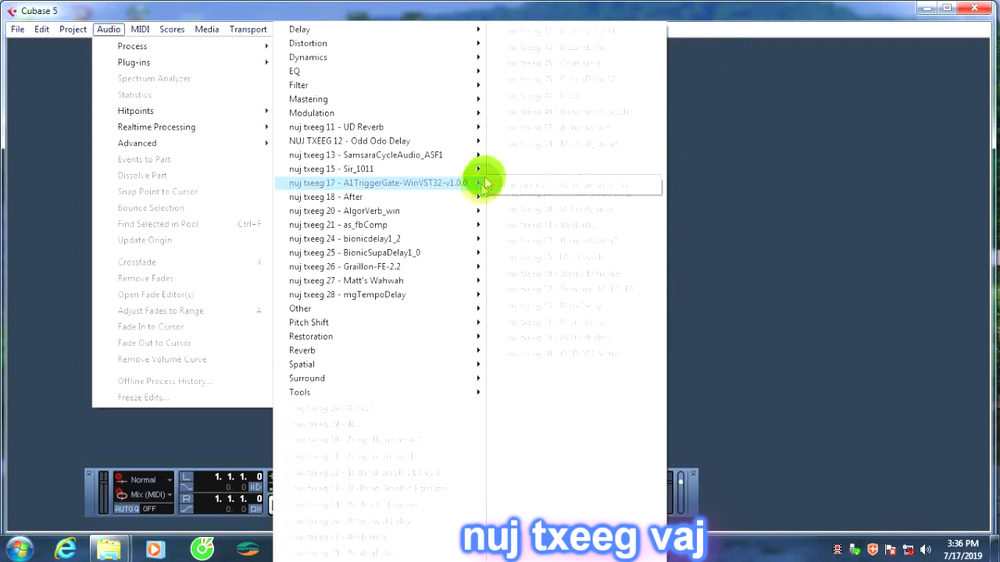
click(605, 8)
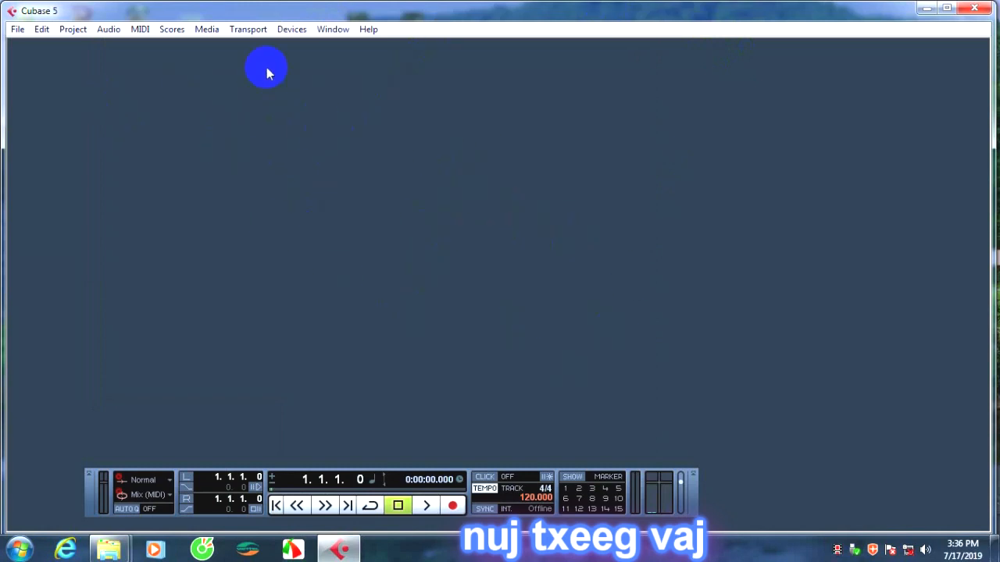
Review the ASIO DirectX Full Duplex Driver's input and output ports in Device Setup and accept the dialog.
click(291, 29)
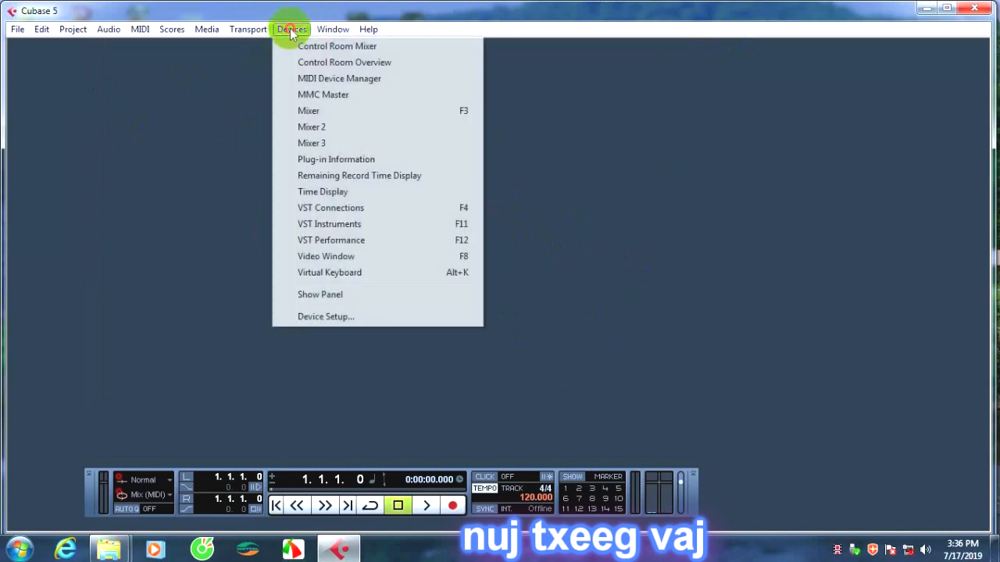
click(351, 320)
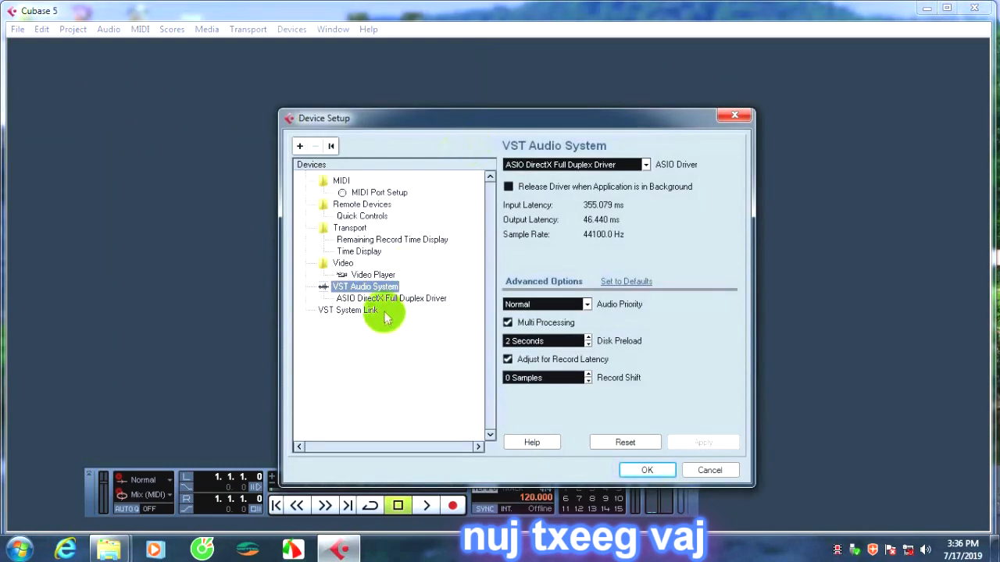
click(390, 302)
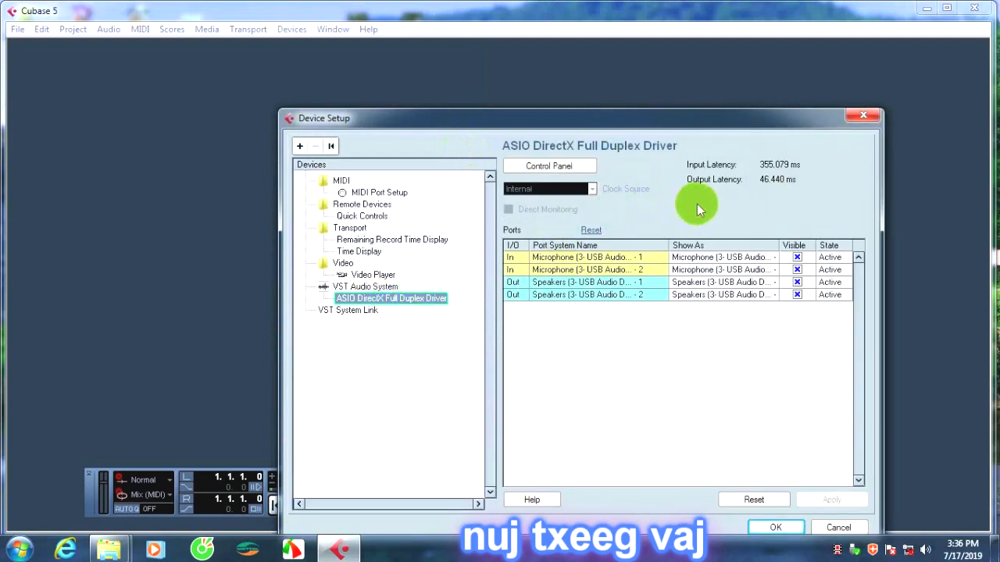
click(776, 533)
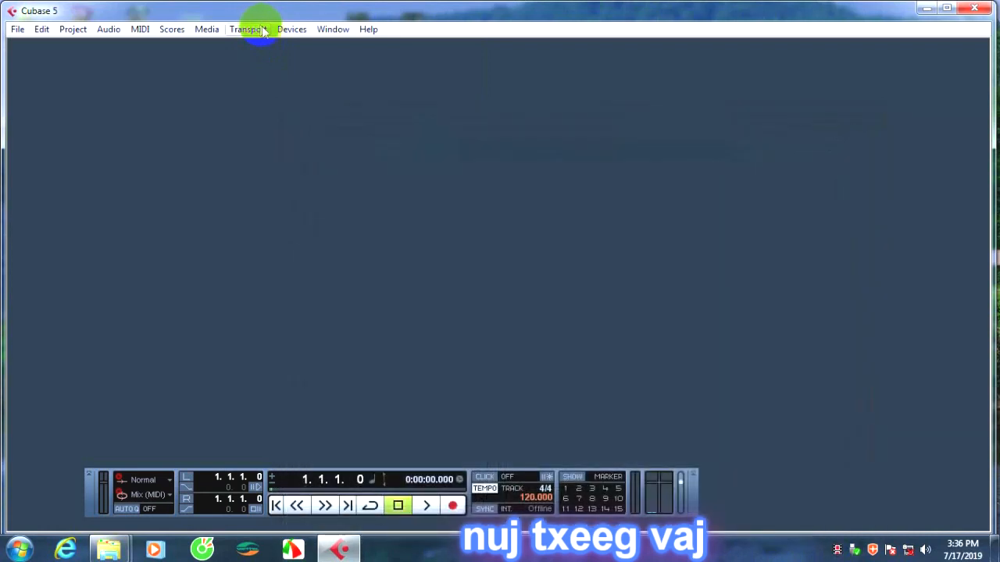
Open the Plug-in Information window, look through the VST plug-in list and update the plug-in information.
click(295, 31)
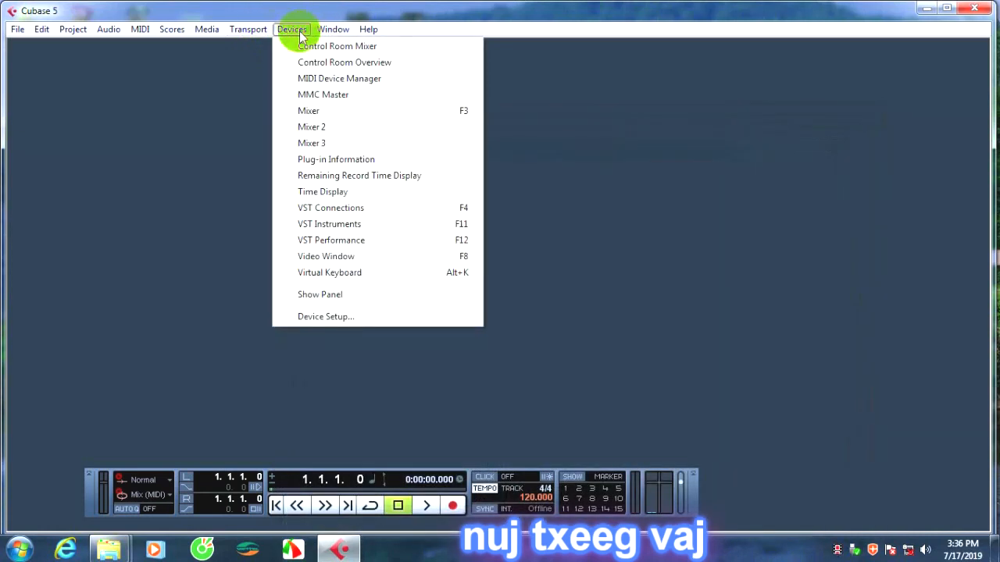
click(358, 164)
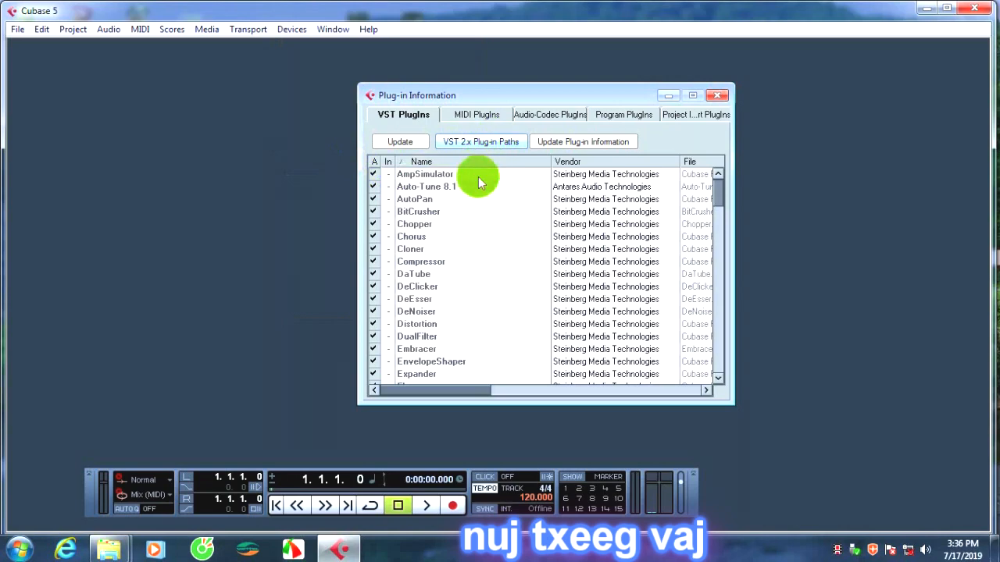
scroll(516, 204, down, 15)
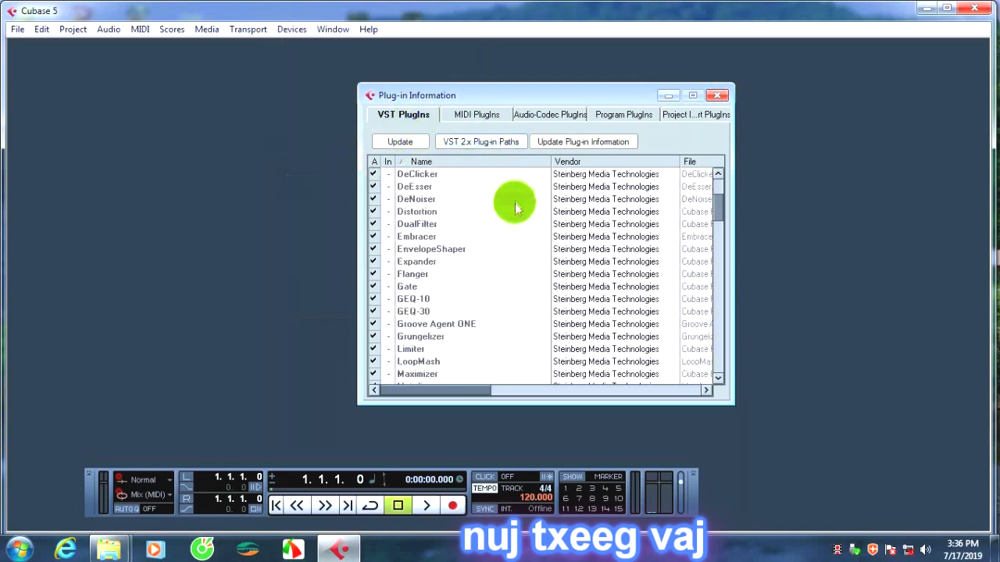
scroll(522, 221, down, 15)
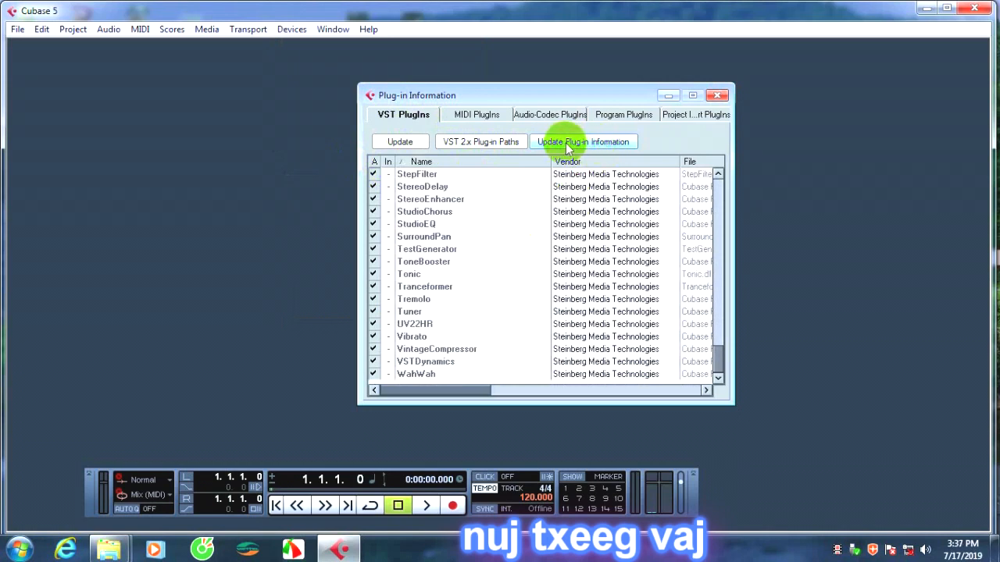
click(605, 147)
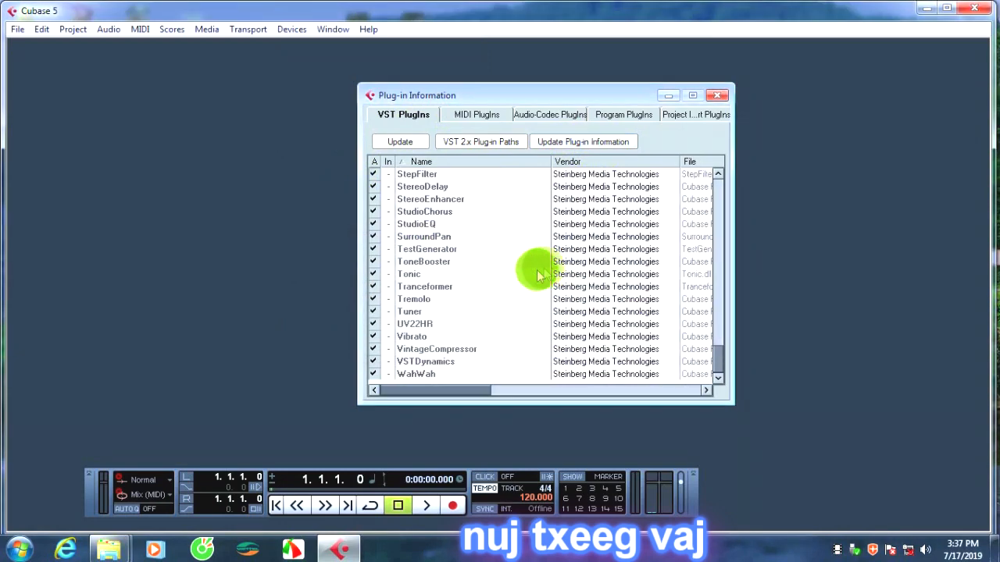
Review the nuj txeeg plug-ins and their vendors in the VST plug-in list, then close the Plug-in Information window.
scroll(469, 273, up, 3)
scroll(453, 262, down, 3)
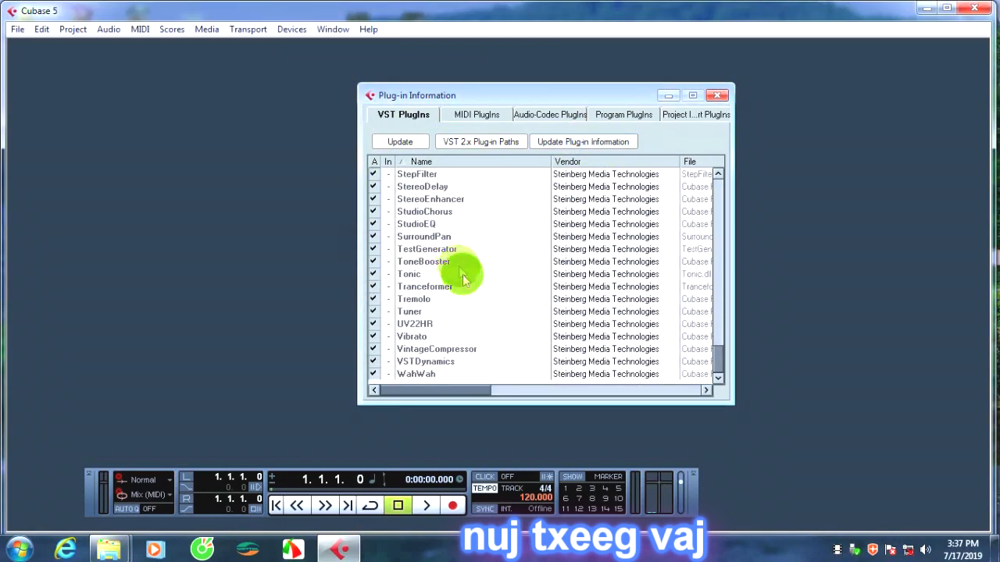
scroll(465, 281, up, 20)
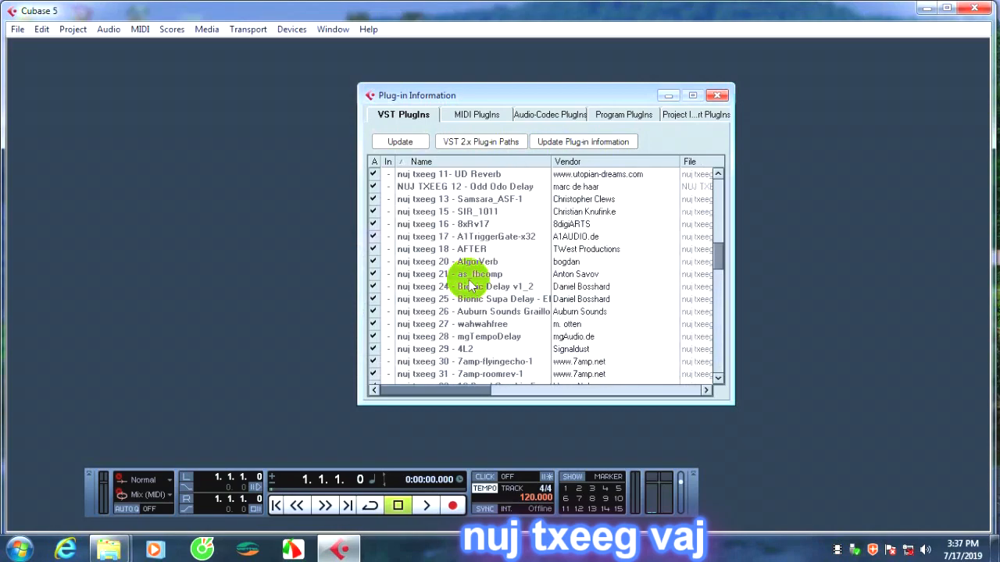
scroll(468, 275, down, 1)
scroll(465, 283, up, 4)
scroll(461, 281, down, 6)
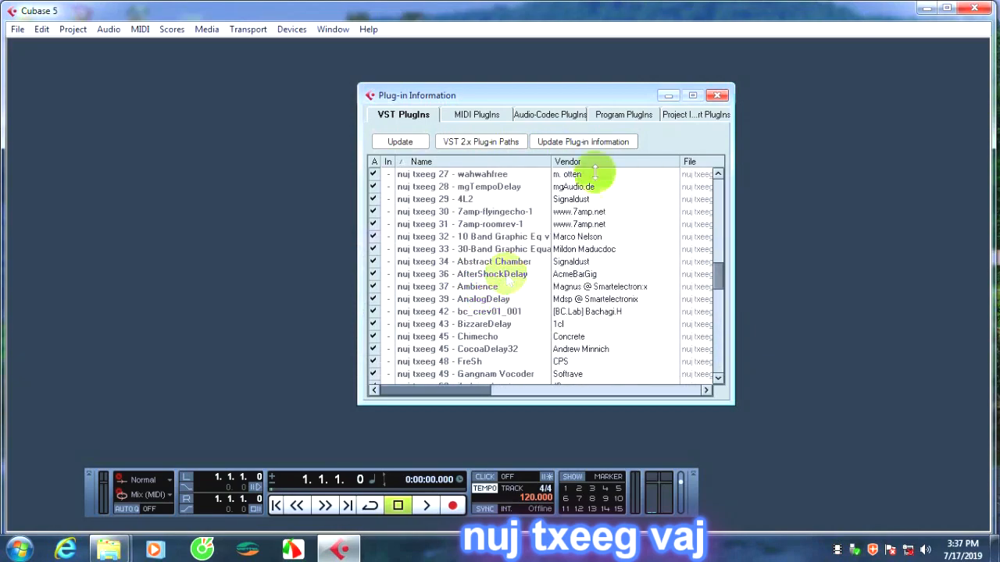
click(720, 97)
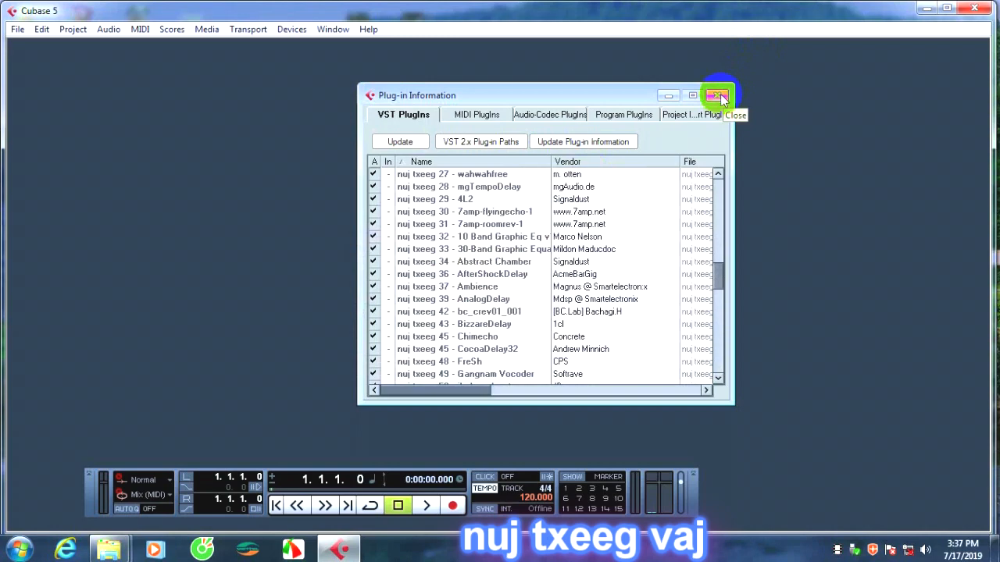
click(721, 97)
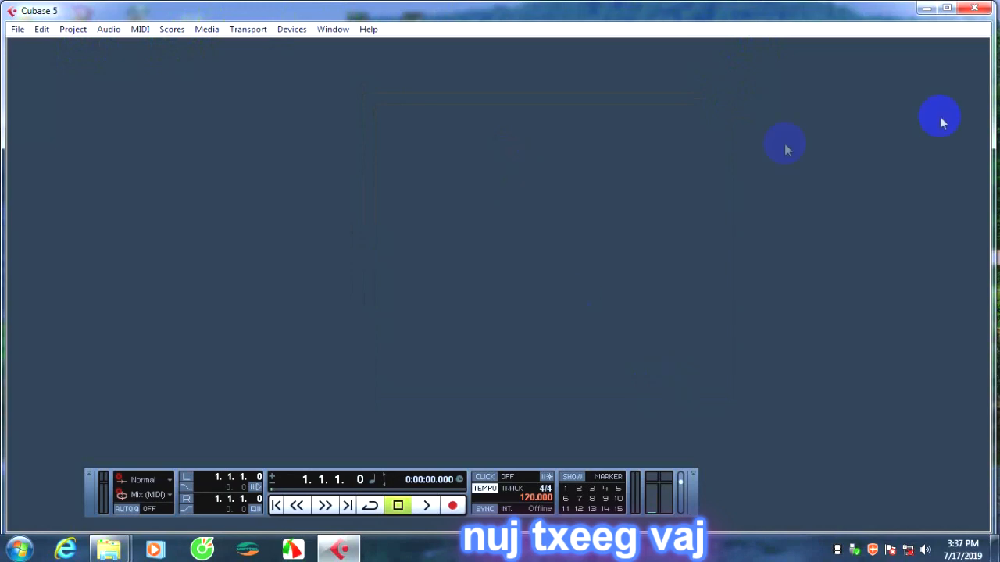
click(17, 29)
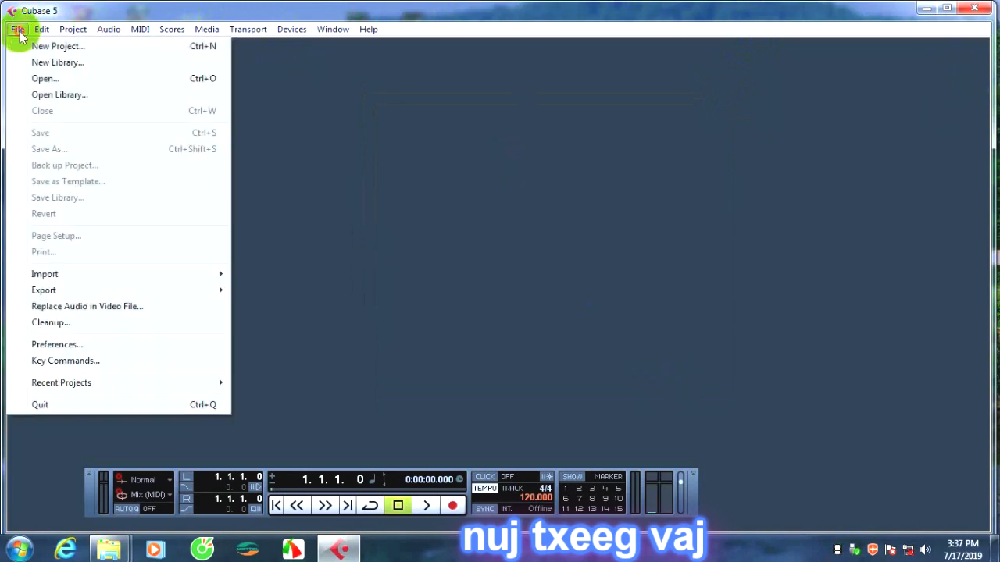
click(35, 49)
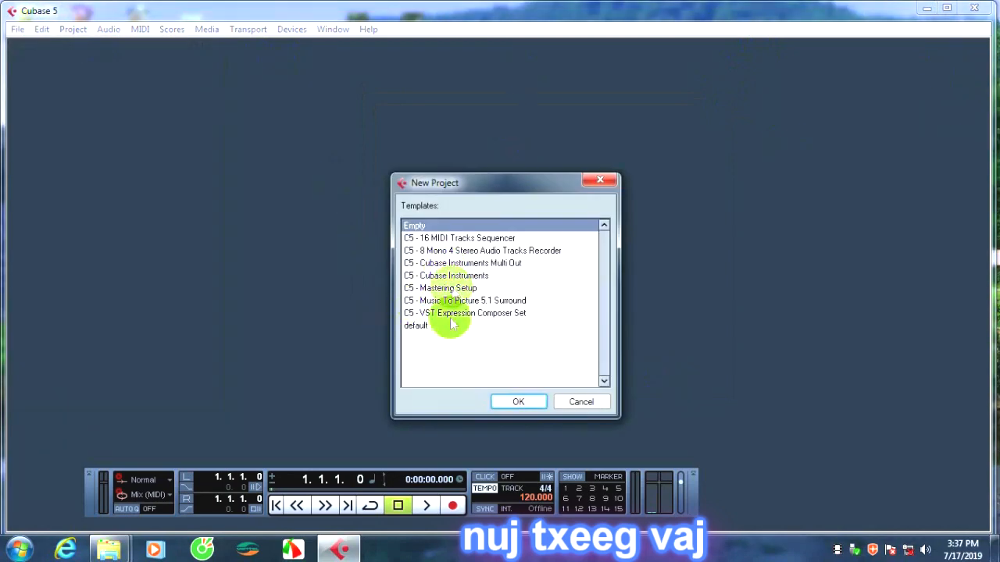
click(605, 181)
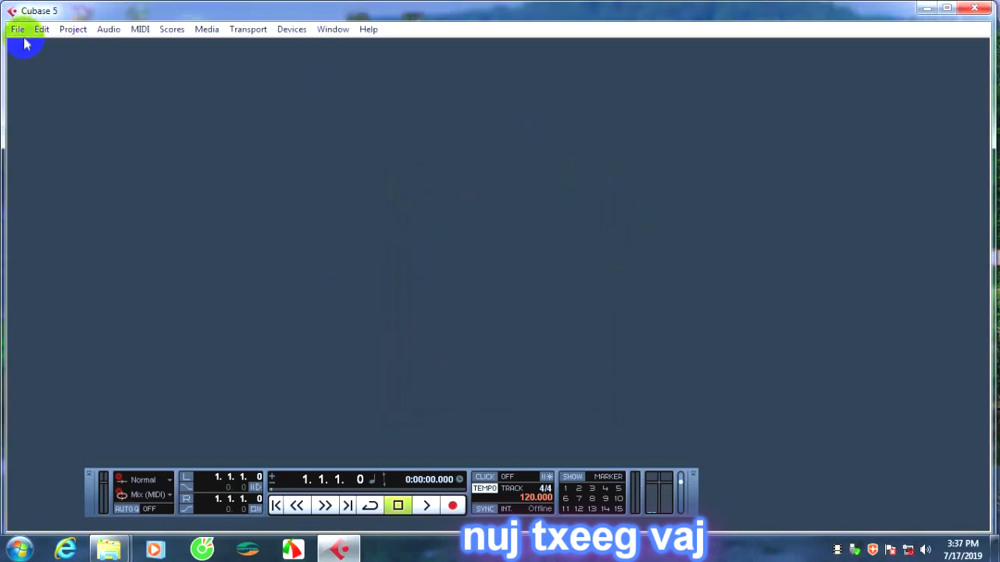
Browse the New folder and kaw tshiab subfolders of D:\THU AM and open the project ngias noj ng q from THU AM.
click(18, 29)
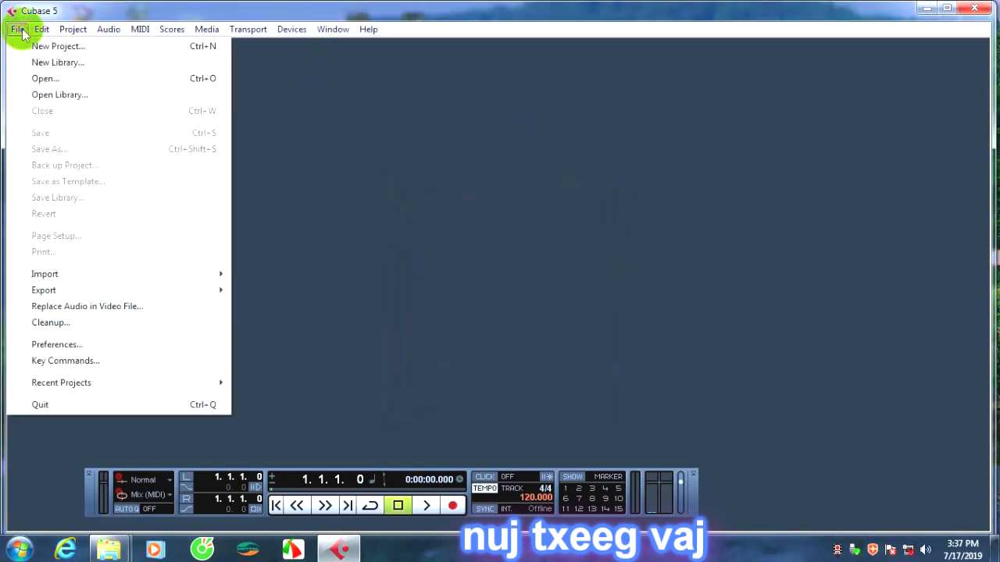
click(69, 78)
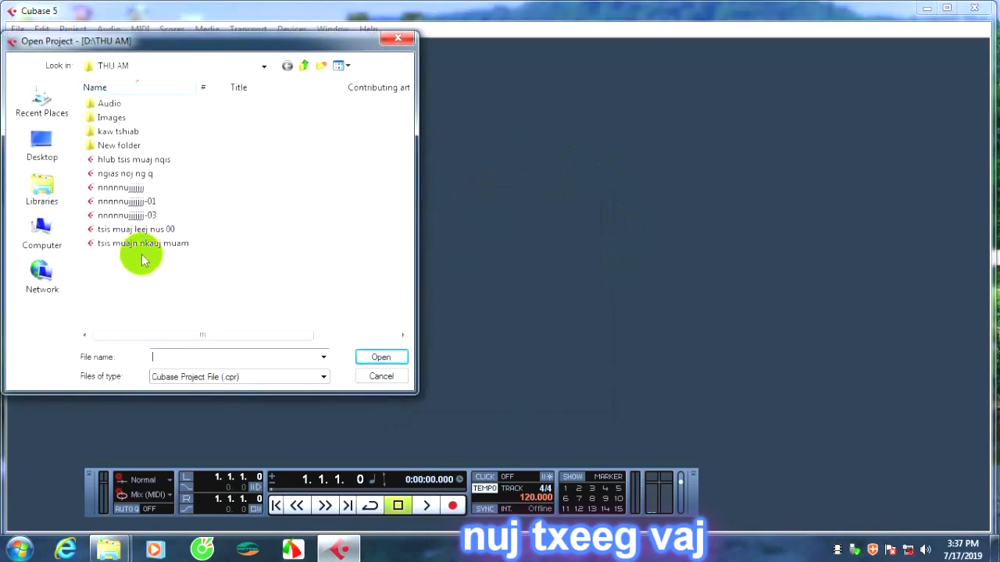
click(138, 177)
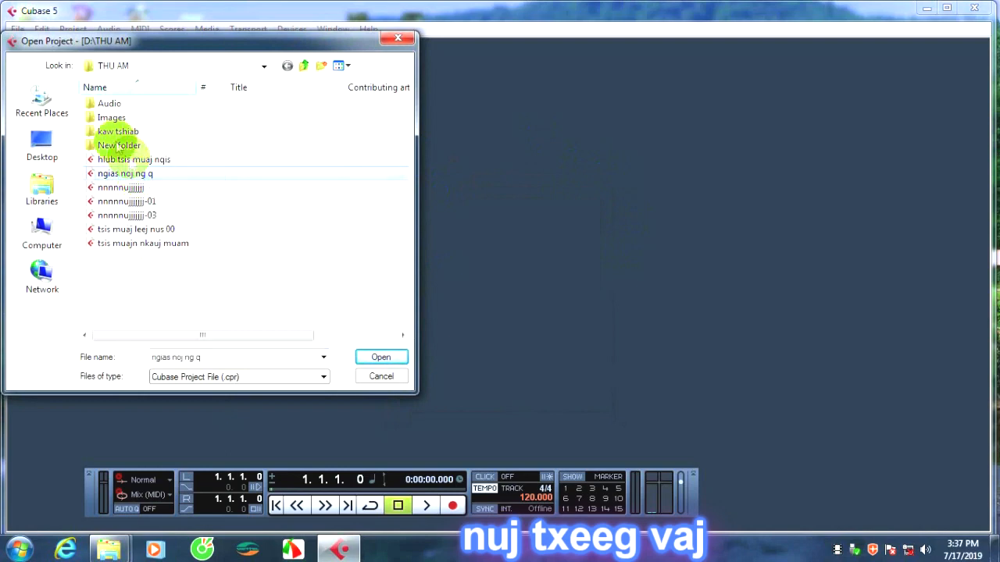
double_click(117, 147)
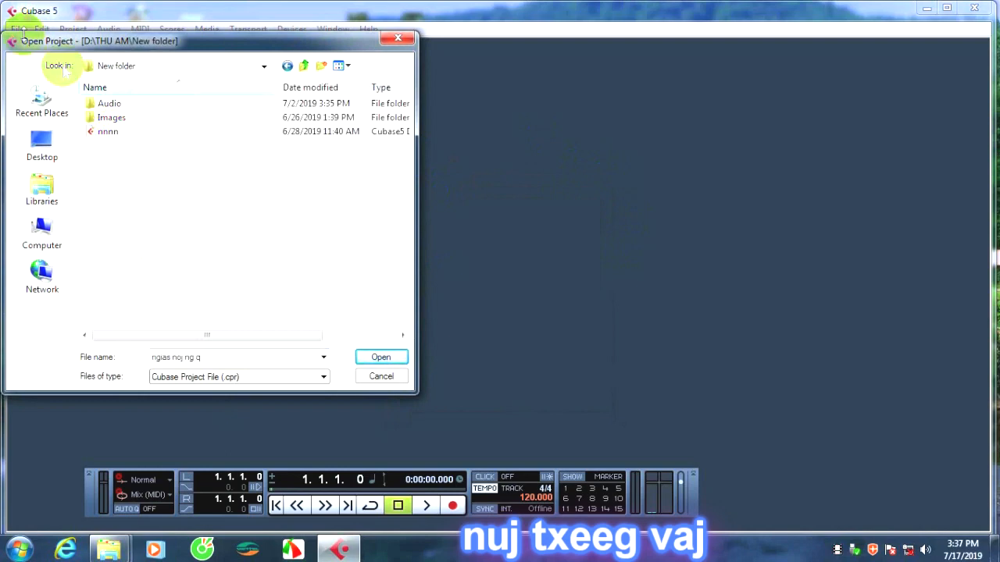
click(304, 65)
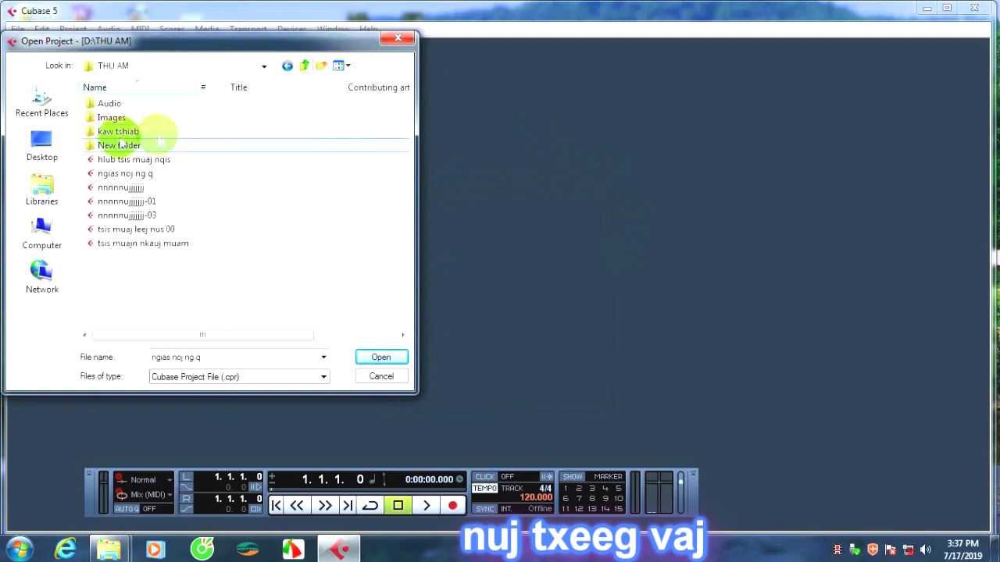
double_click(119, 132)
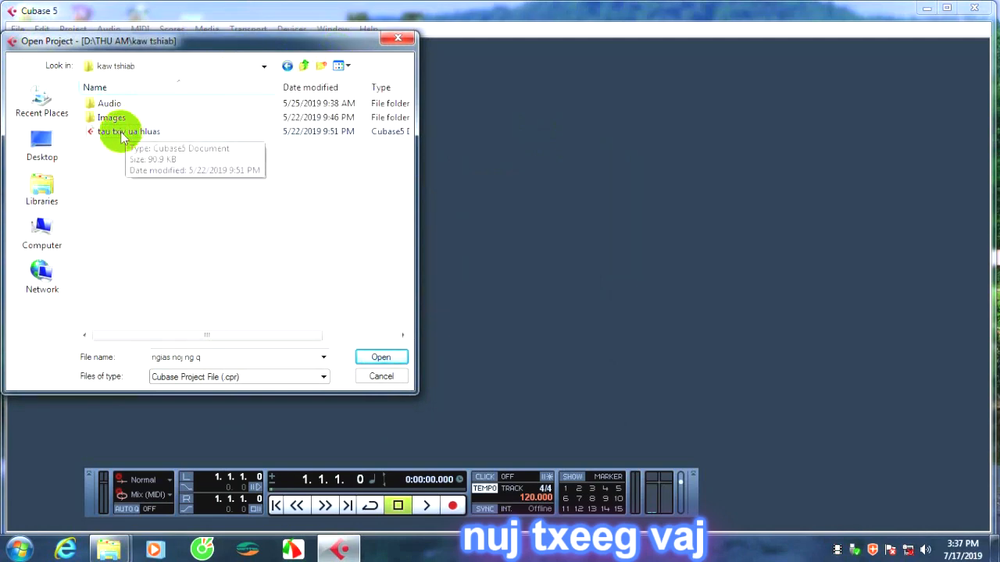
click(304, 66)
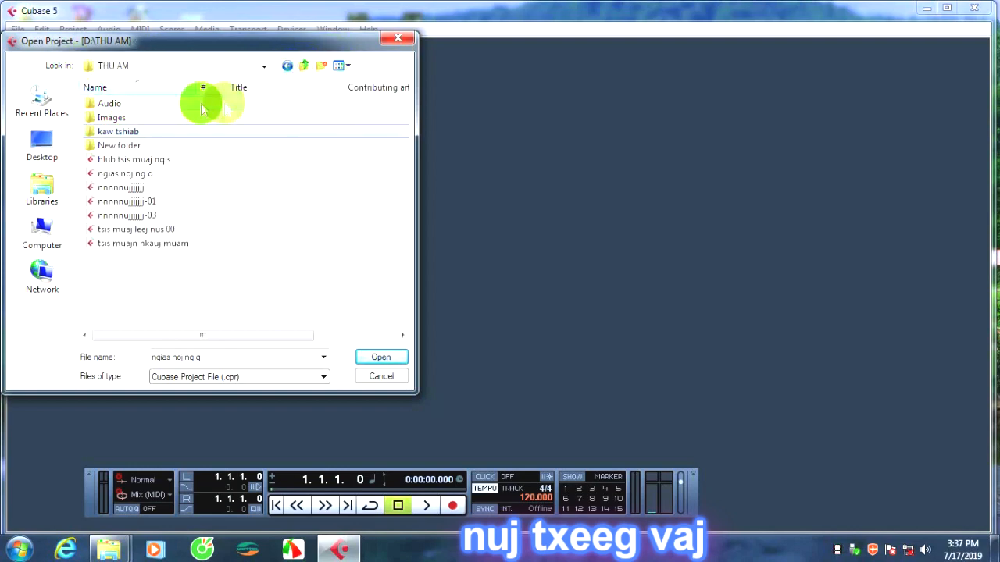
double_click(132, 147)
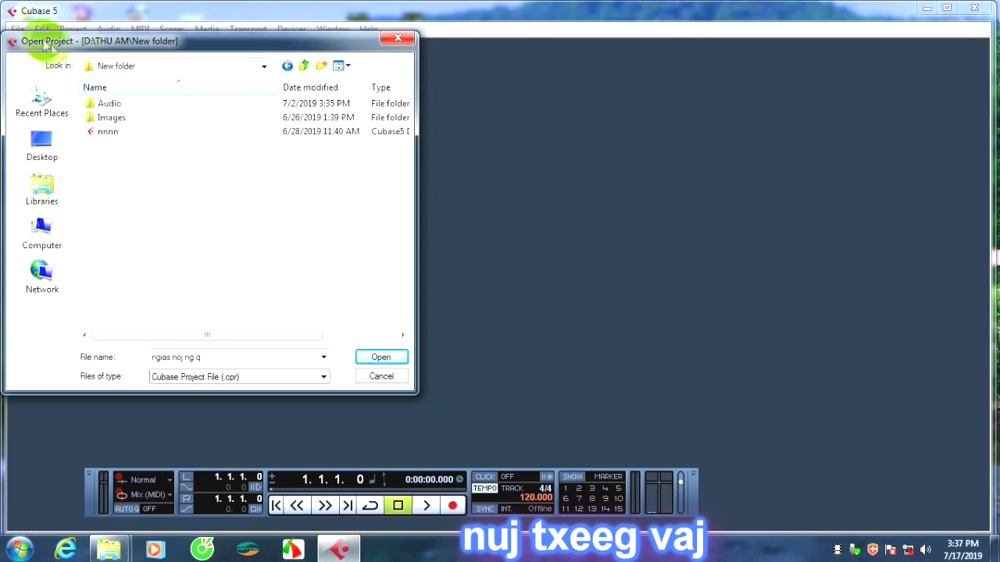
click(287, 66)
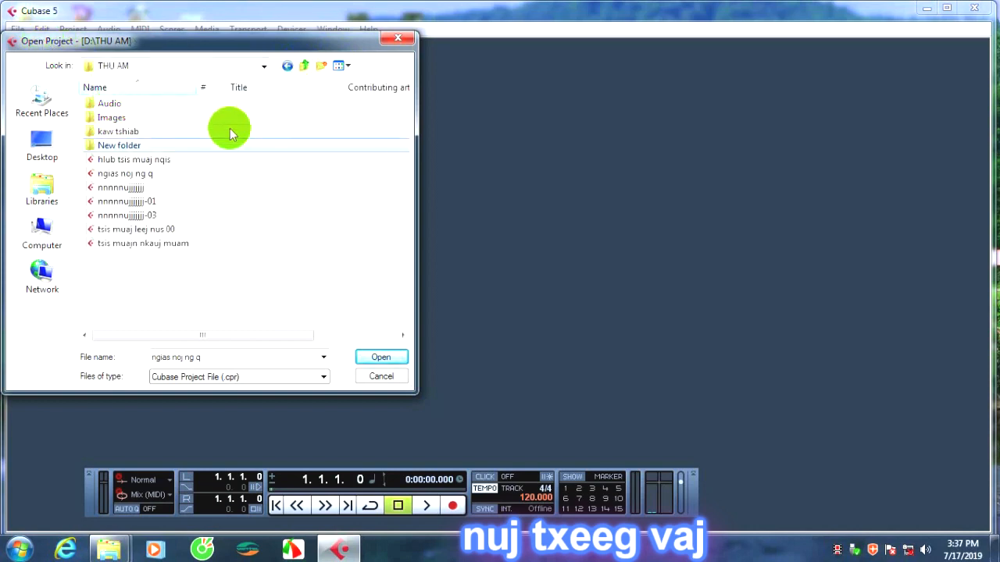
double_click(146, 178)
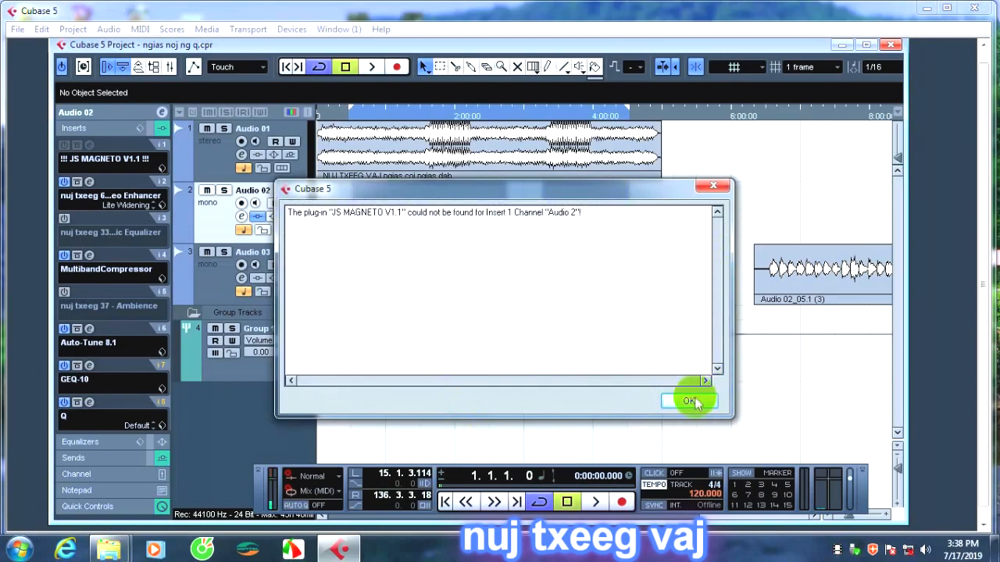
Dismiss the missing plug-in warning, tick Do not ask again for exporting warnings, and cancel saving the mixerWarnings text file.
click(695, 399)
click(436, 313)
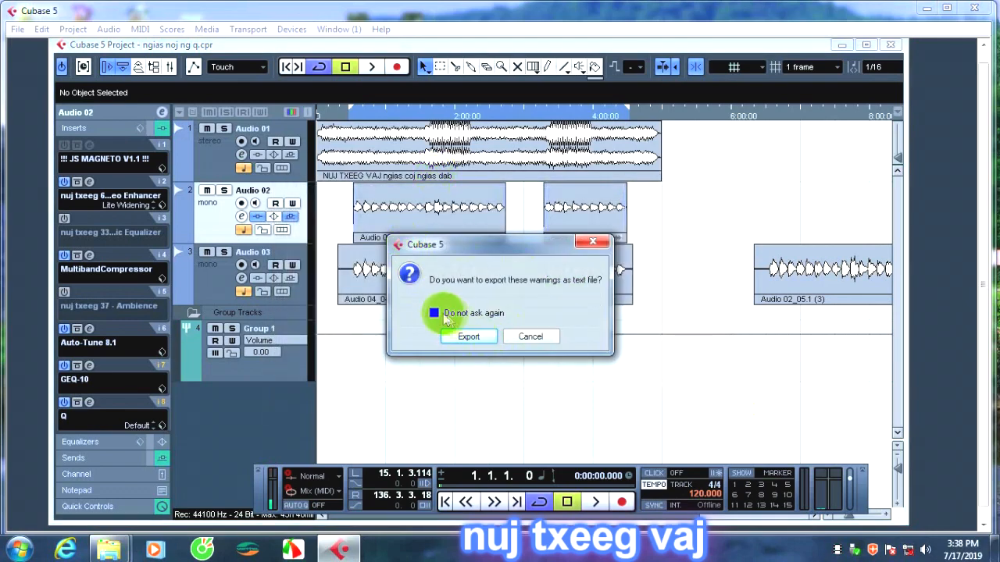
click(478, 341)
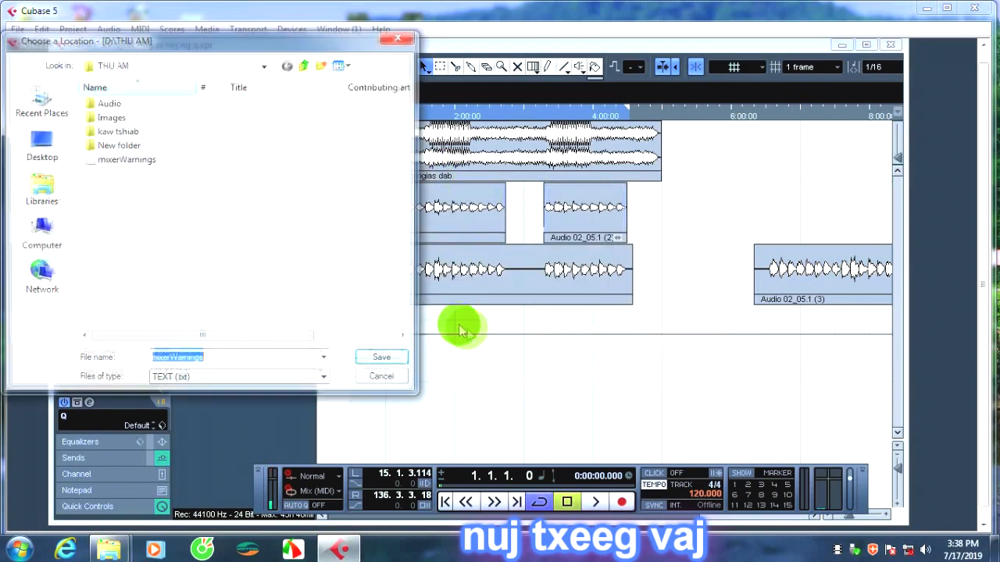
click(383, 376)
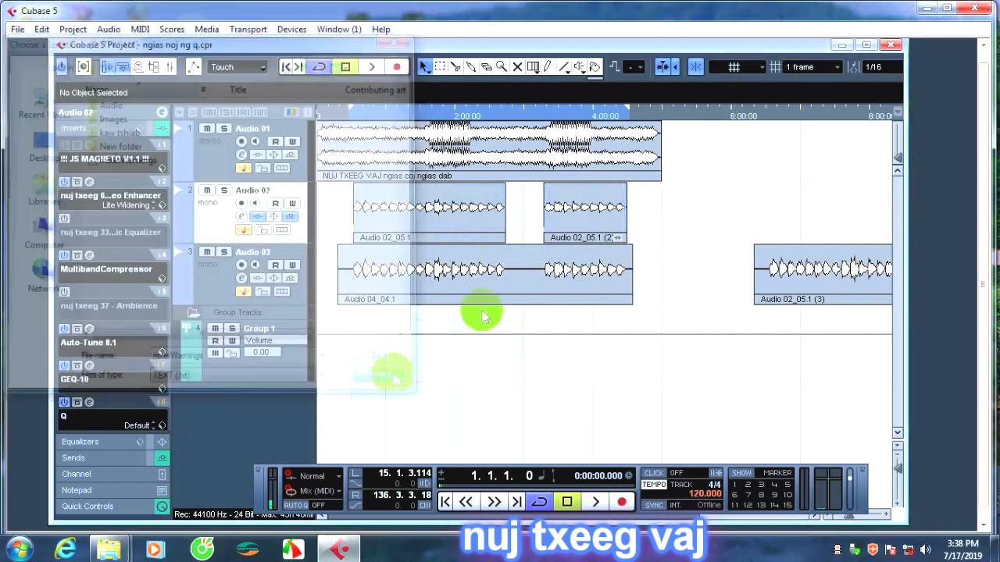
Play the project from about the one-minute mark to check the sound, then stop playback.
click(380, 117)
click(373, 67)
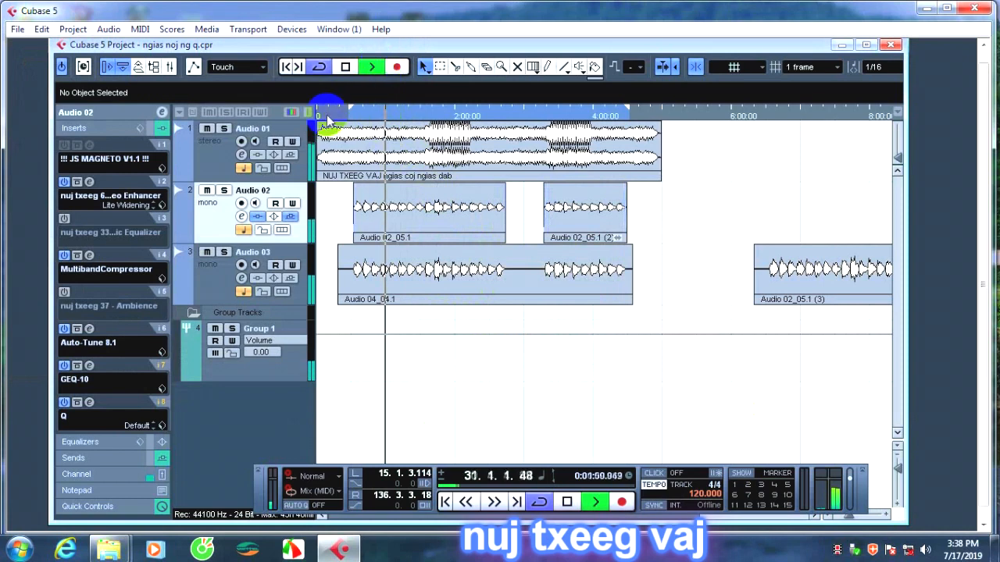
click(345, 67)
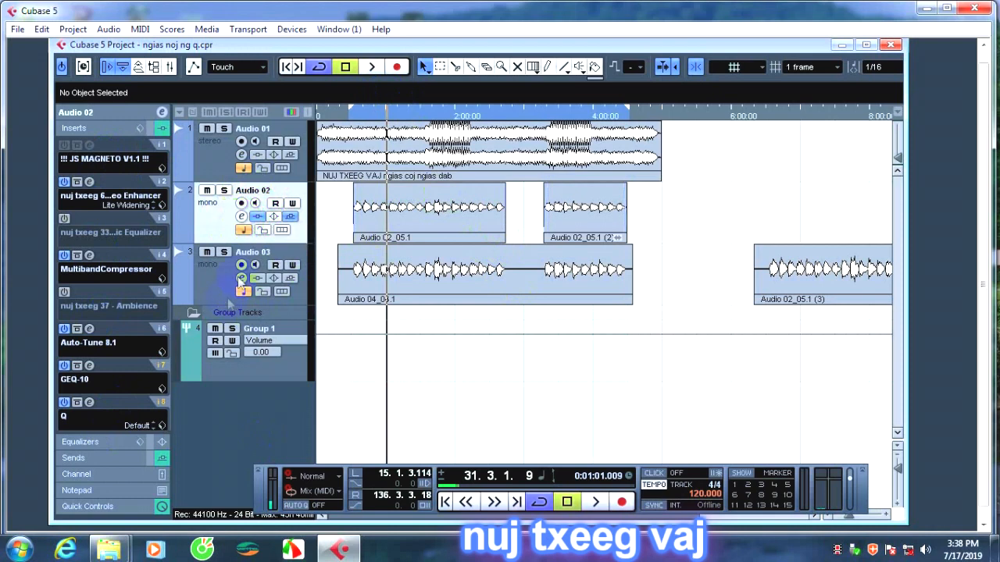
Switch monitoring on and off for Audio 02, and move its two Audio 02_05.1 clips onto Audio 01, starting at 0:05:09:21.
click(254, 204)
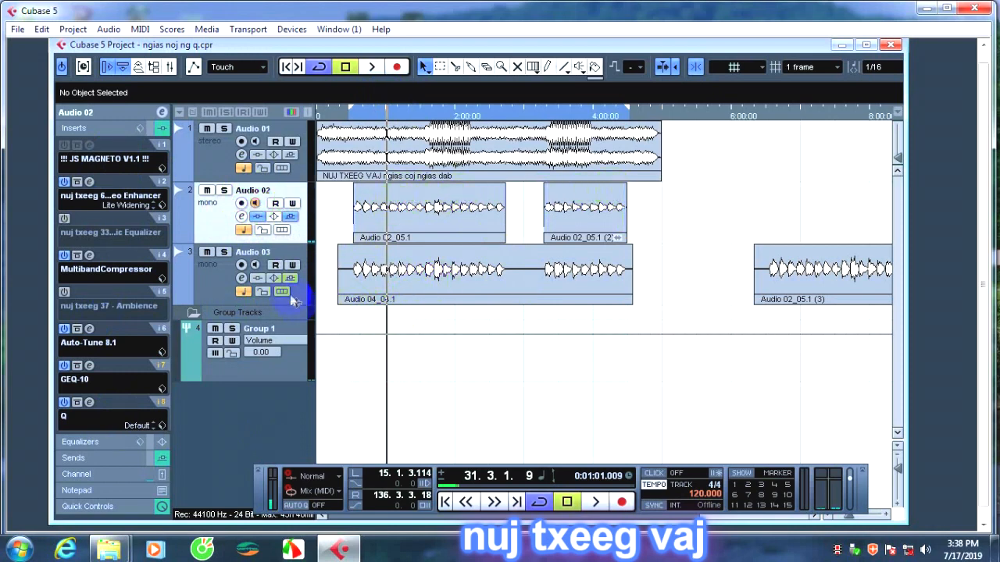
click(253, 204)
drag(669, 209, 707, 161)
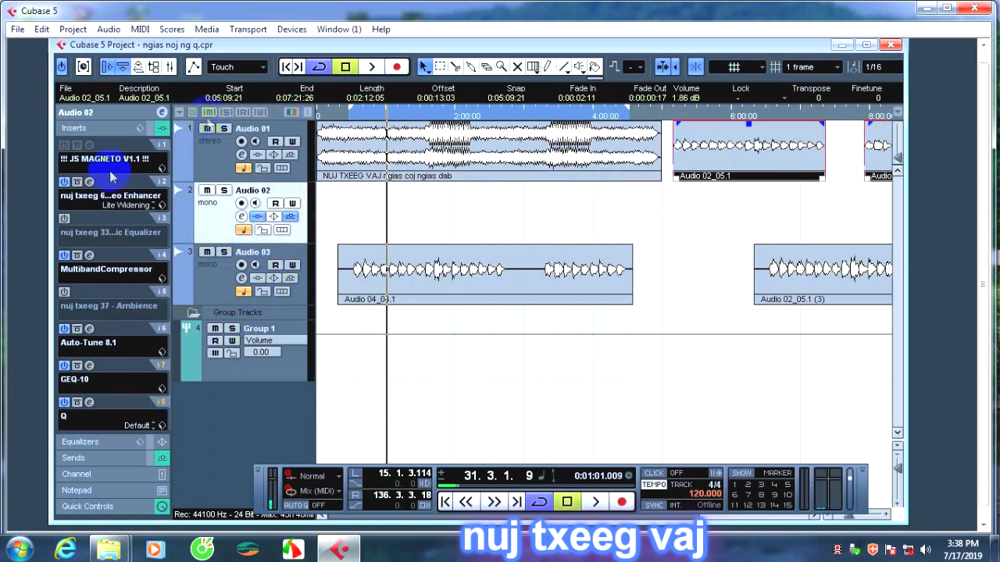
Deactivate the Enhancer, MultibandCompressor, Auto-Tune 8.1, GEQ-10 and Q inserts on the Audio 02 track.
click(64, 182)
click(64, 255)
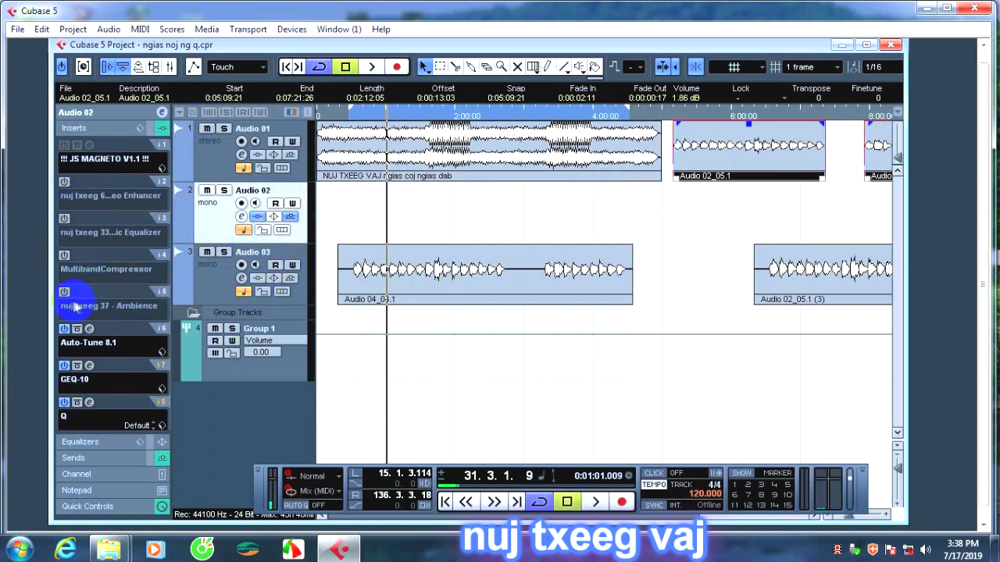
click(64, 329)
click(64, 365)
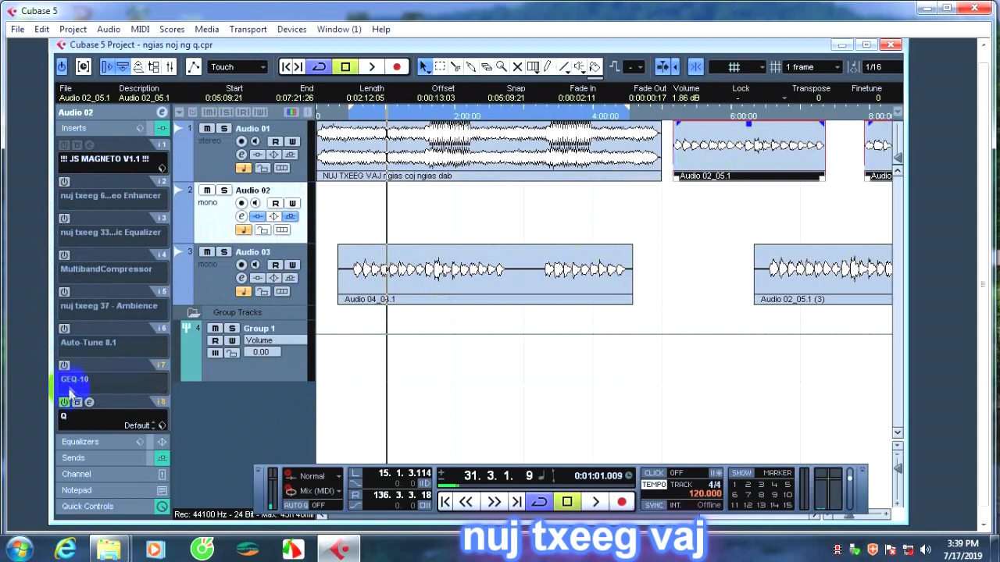
click(65, 402)
Deactivate the Roomworks SE, AlgorVerb, CocoaDelay32 and Ambience inserts on the Group 1 track.
click(231, 381)
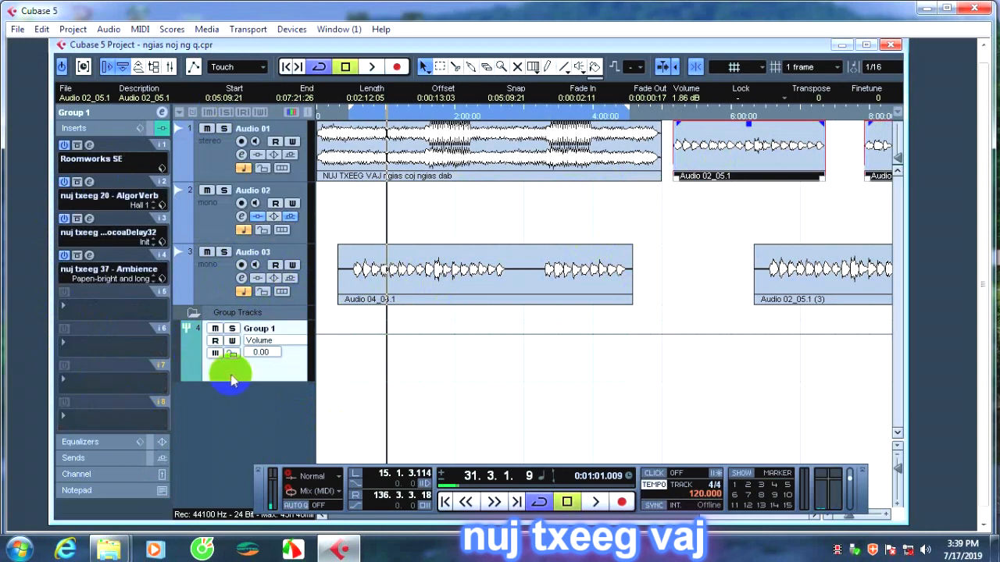
click(64, 145)
click(65, 182)
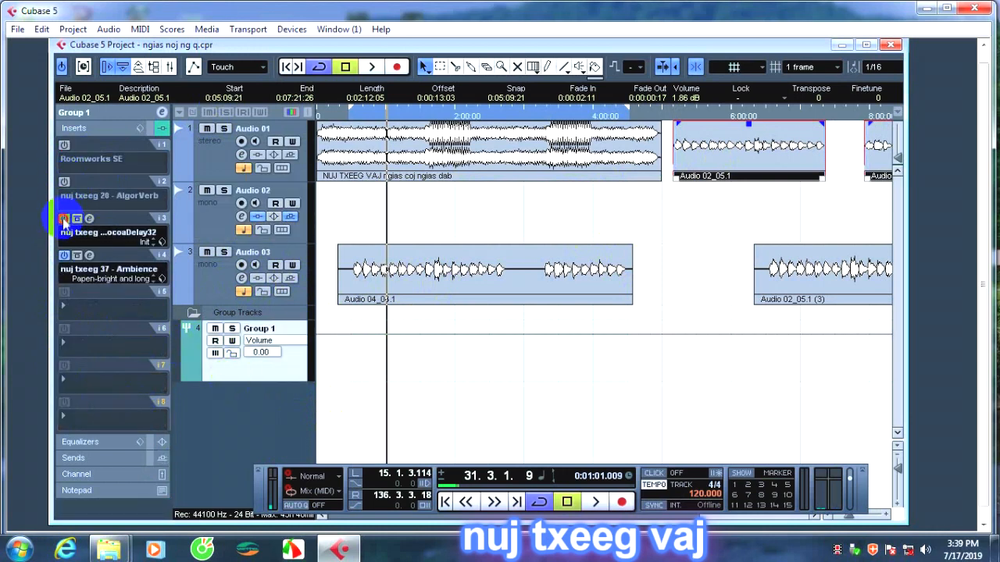
click(64, 218)
click(64, 255)
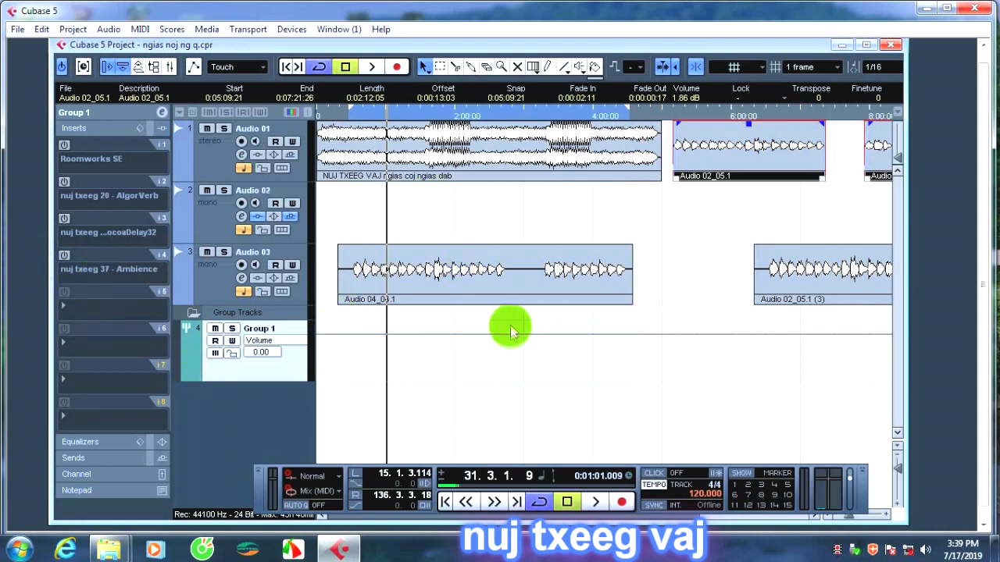
Add one group channel track with a mono configuration to the project.
click(464, 283)
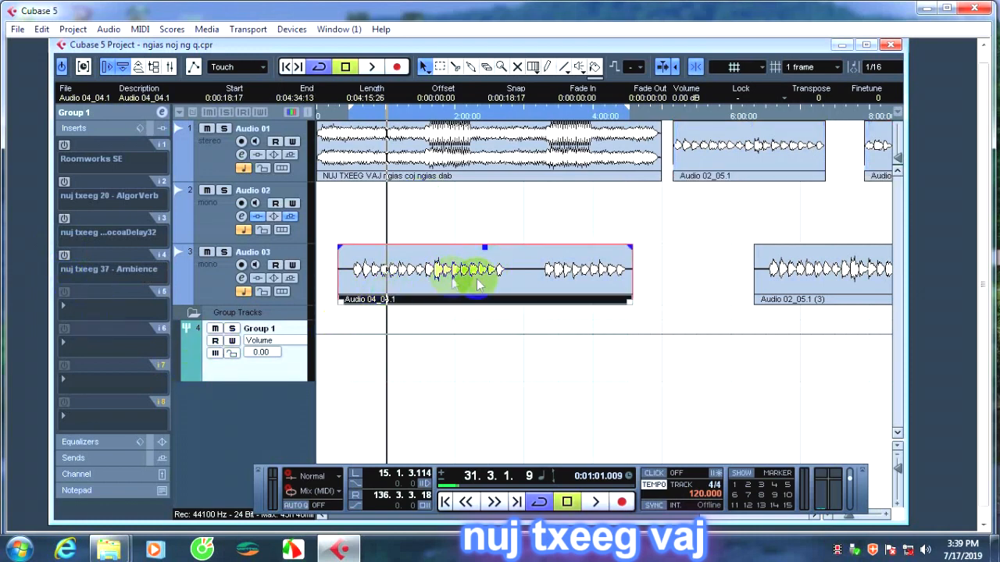
right_click(265, 412)
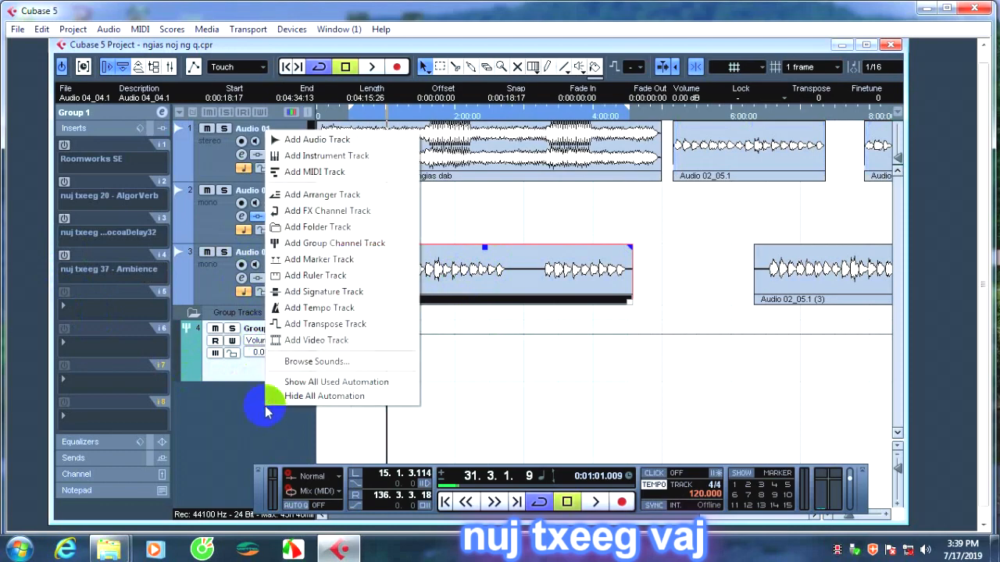
click(318, 245)
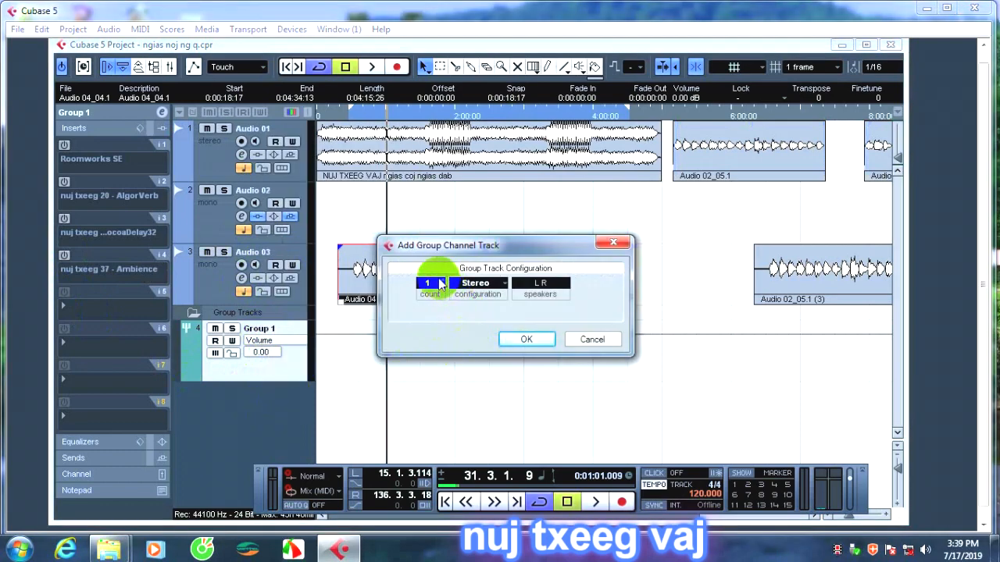
click(486, 289)
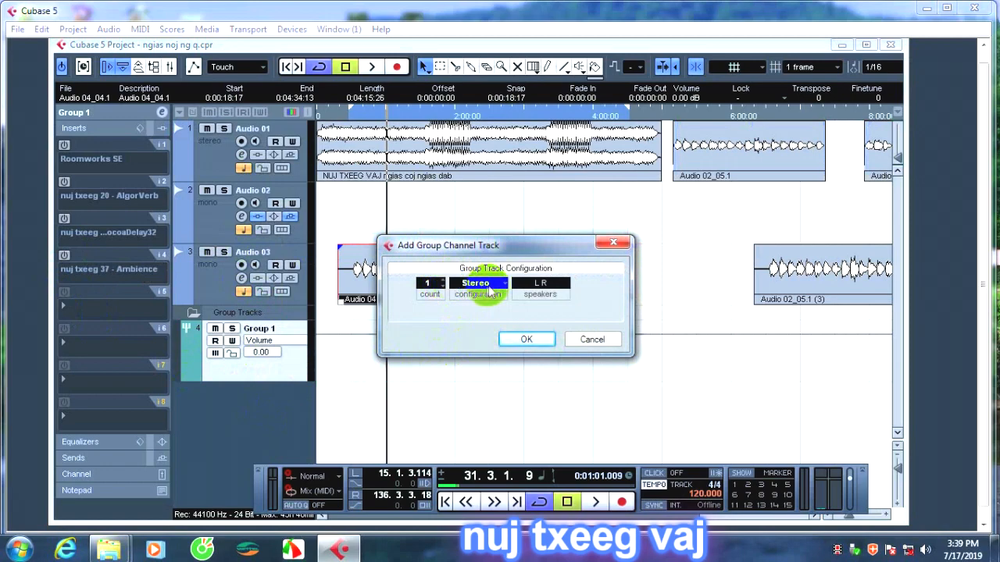
click(492, 288)
click(486, 299)
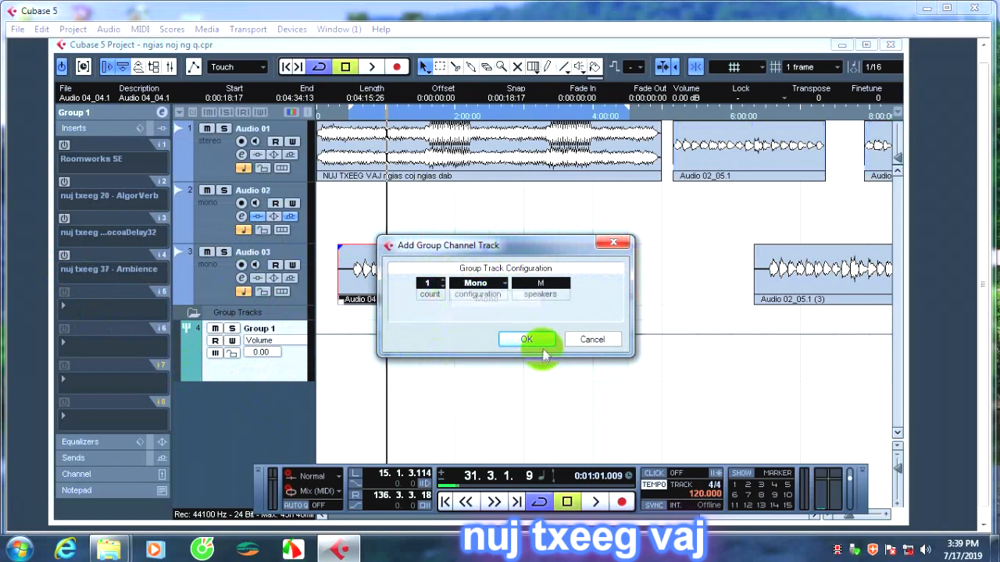
click(537, 341)
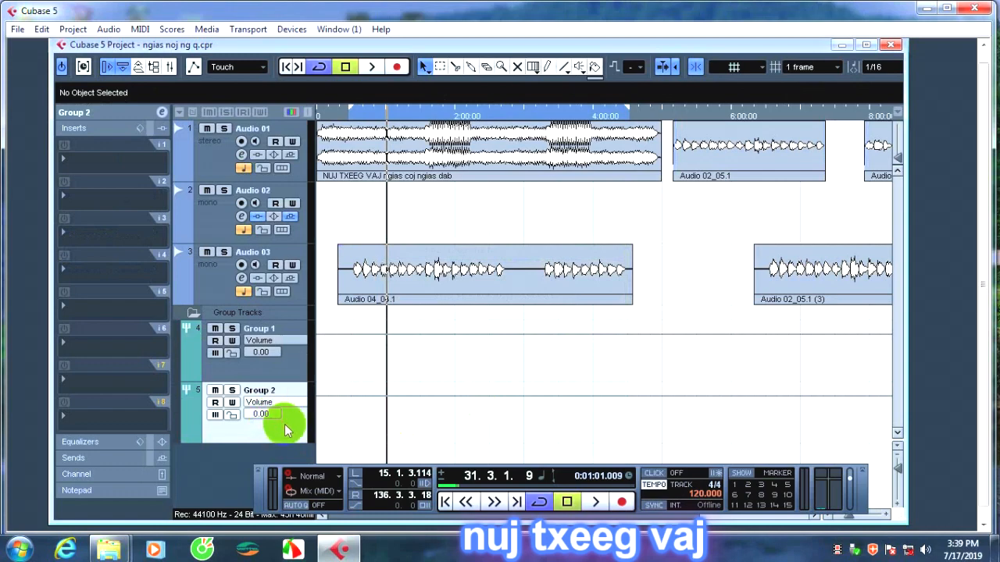
Open the channel settings of Audio 03 and remove the Graillon 2 effect from its first insert slot.
click(241, 279)
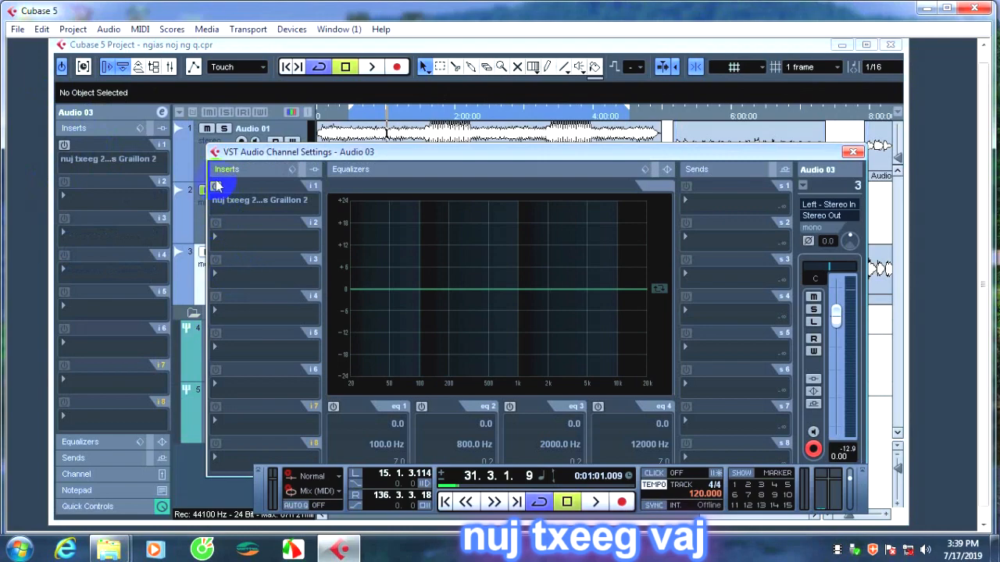
drag(618, 151, 527, 133)
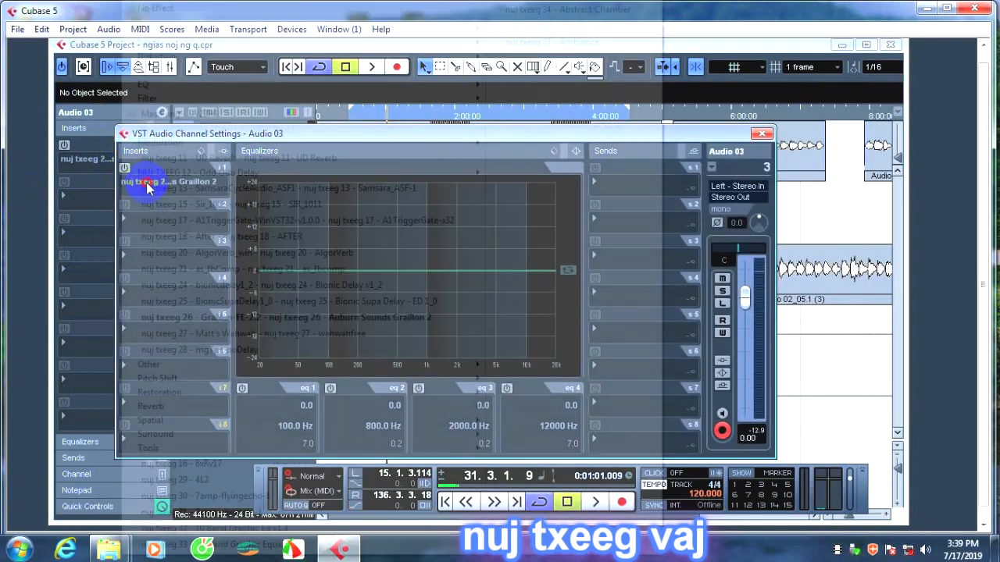
click(143, 183)
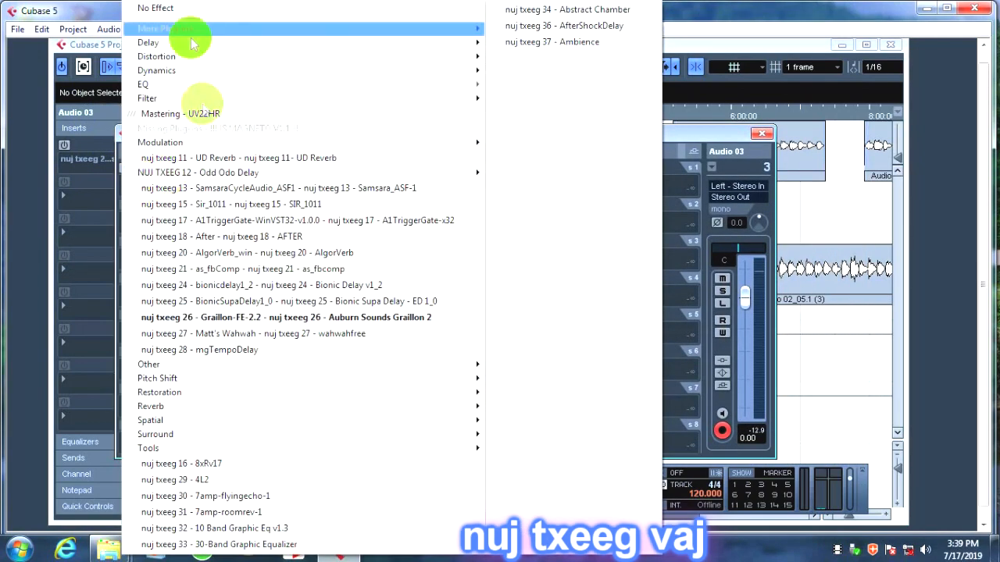
click(167, 9)
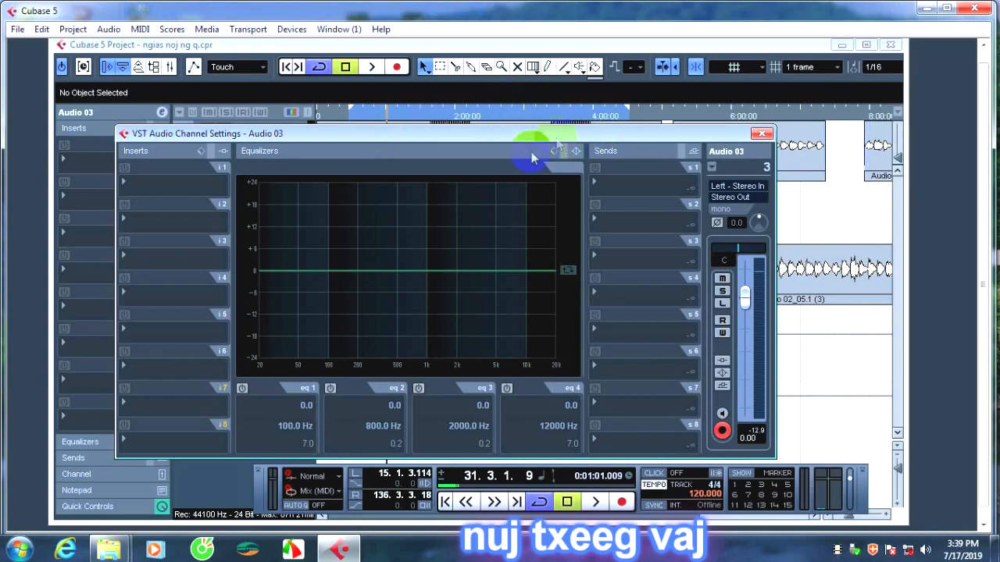
mouse_move(624, 138)
mouse_down()
mouse_move(718, 220)
mouse_move(645, 161)
mouse_move(637, 129)
mouse_up()
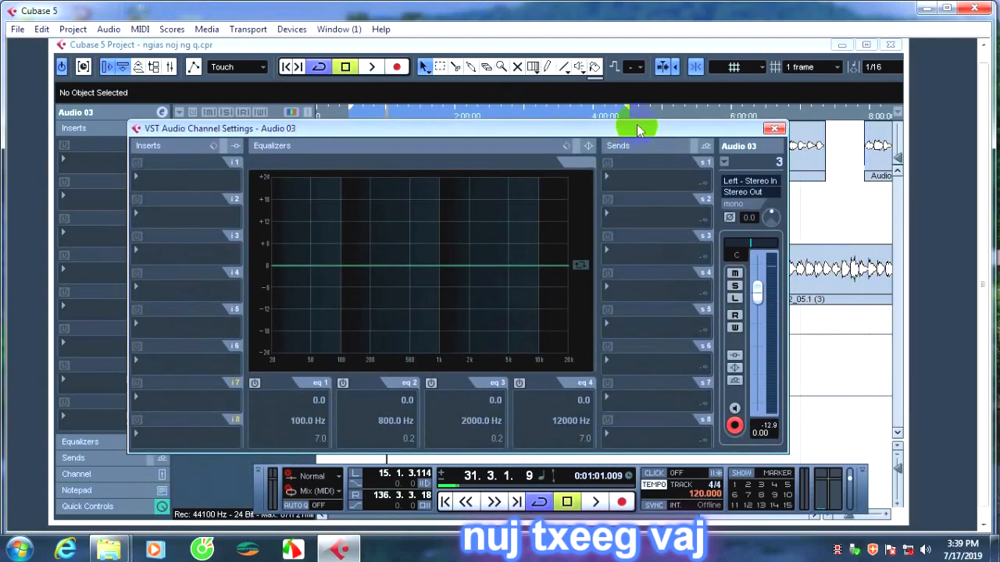
Load the Auto-Tune 8.1 pitch shift plug-in into the first insert slot of Audio 03 and close its editor.
click(172, 184)
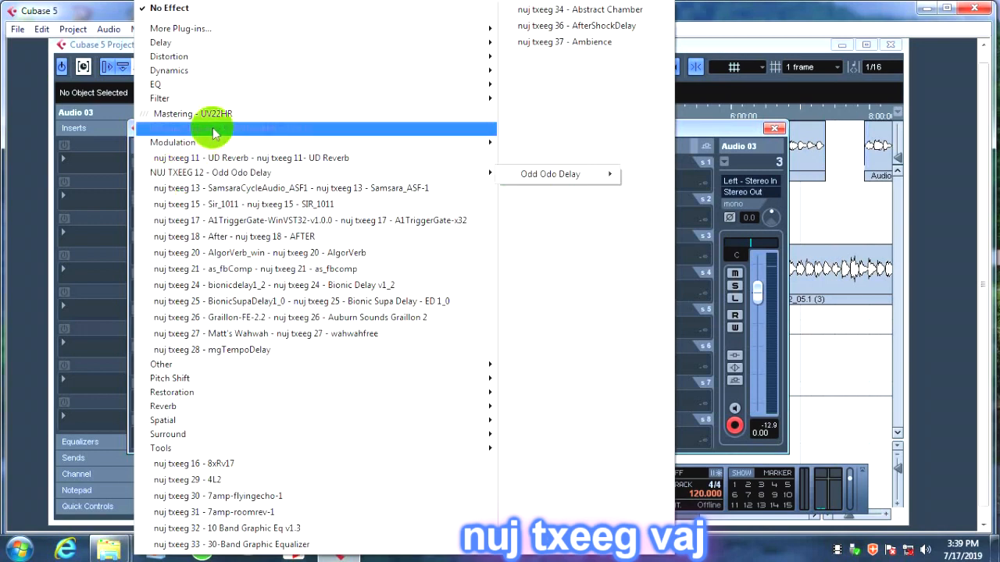
mouse_move(207, 29)
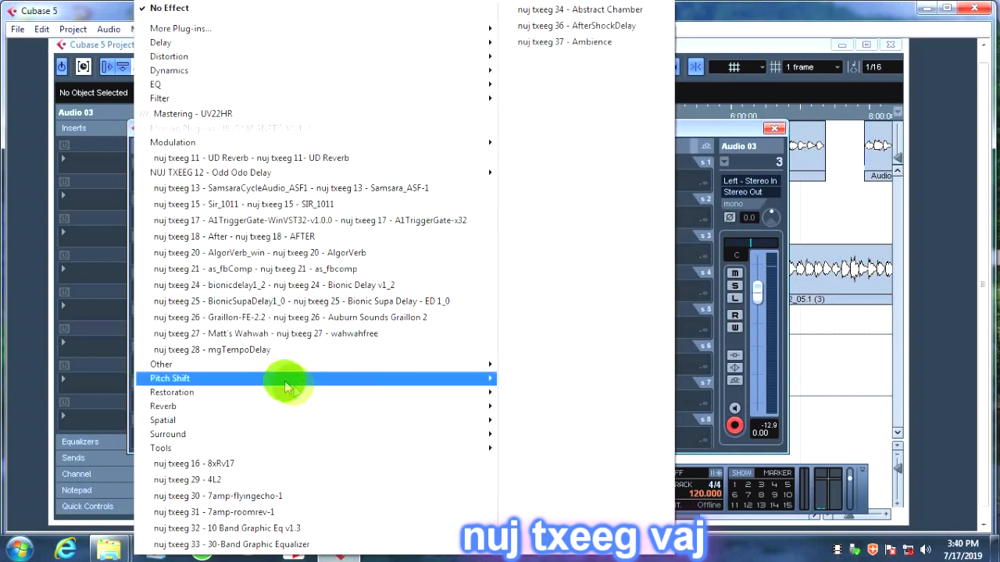
mouse_move(283, 384)
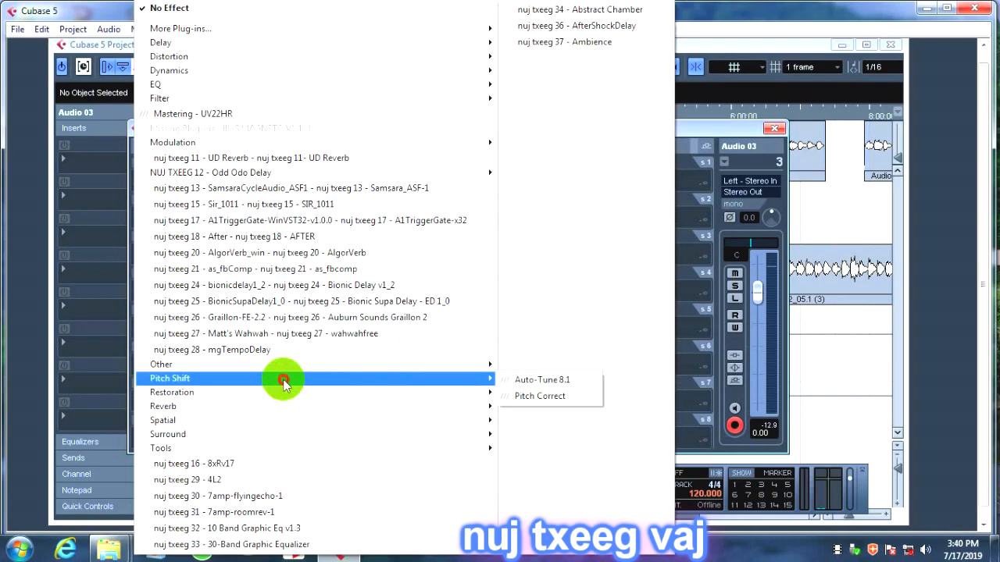
click(536, 381)
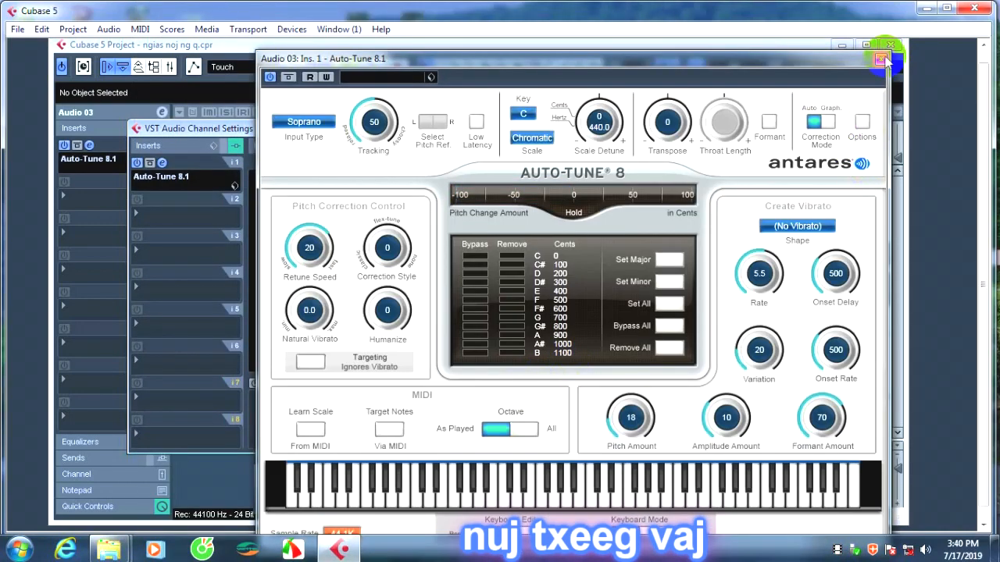
click(880, 60)
Load the nuj txeeg 39 - AnalogDelay plug-in into the second insert slot of Audio 03 and close its editor.
click(161, 215)
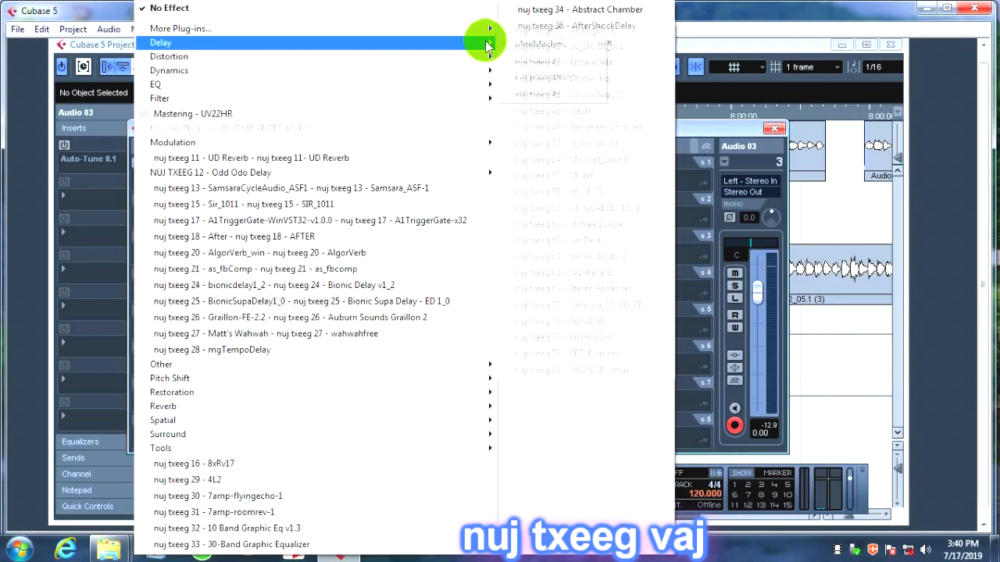
mouse_move(486, 45)
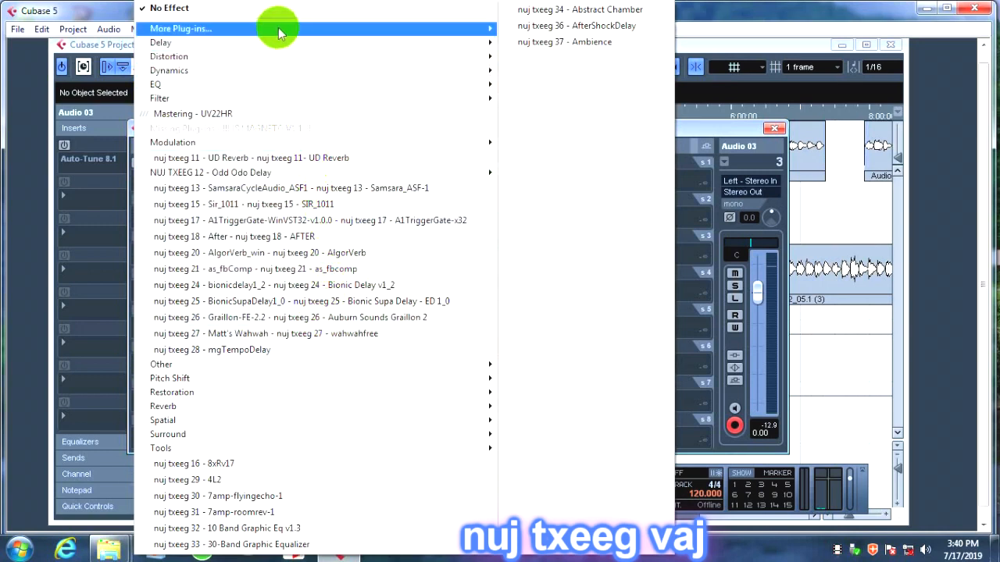
mouse_move(279, 32)
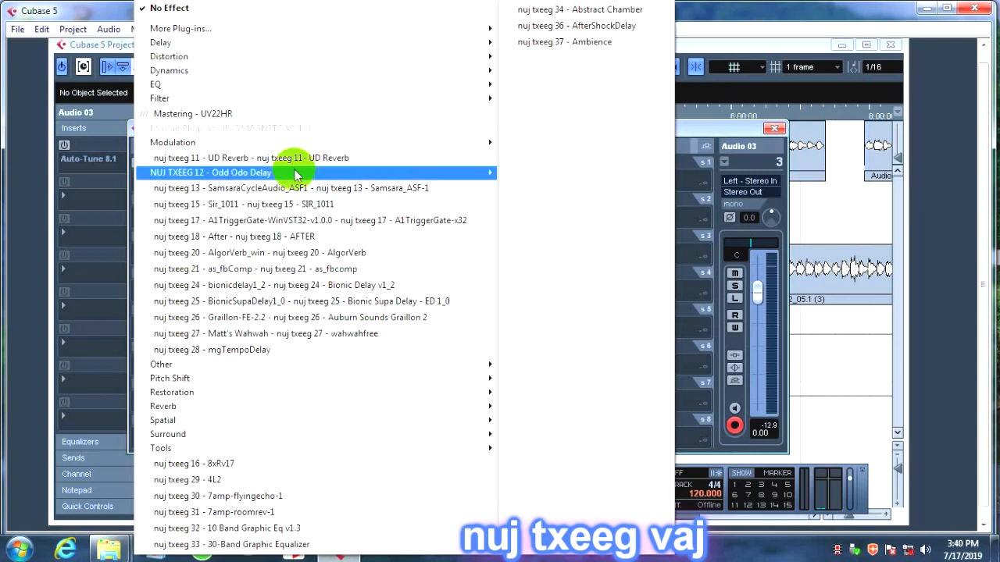
click(224, 29)
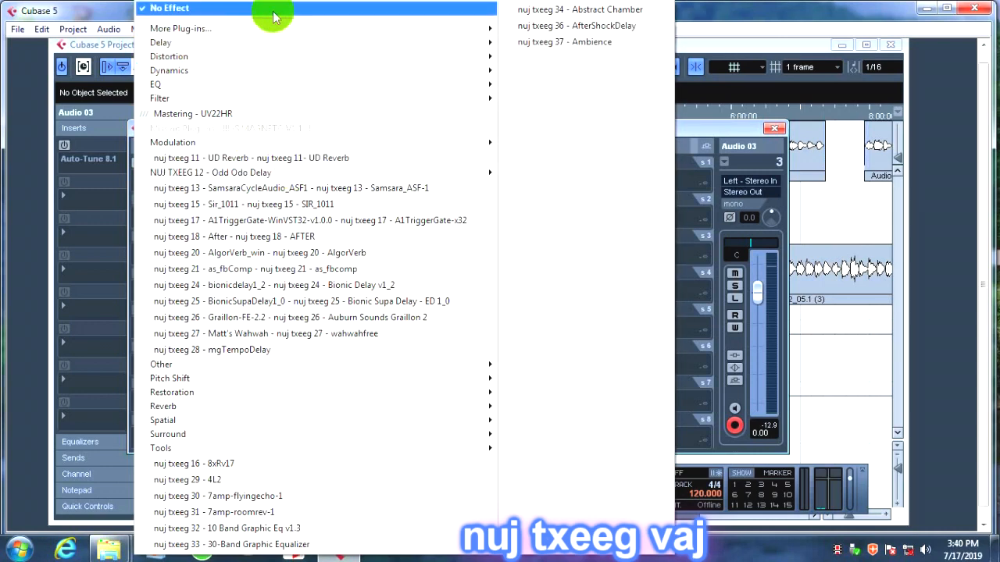
mouse_move(263, 26)
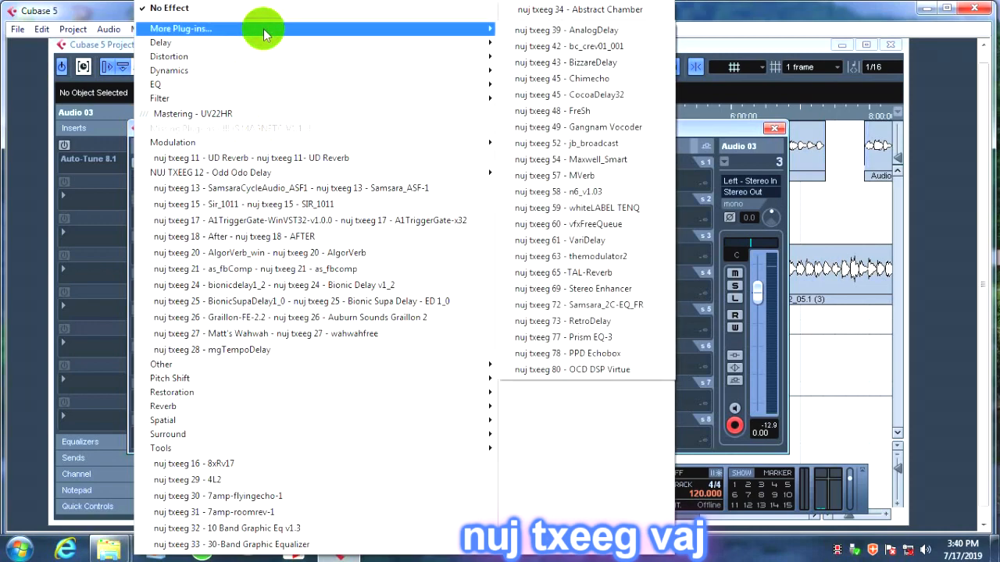
click(601, 33)
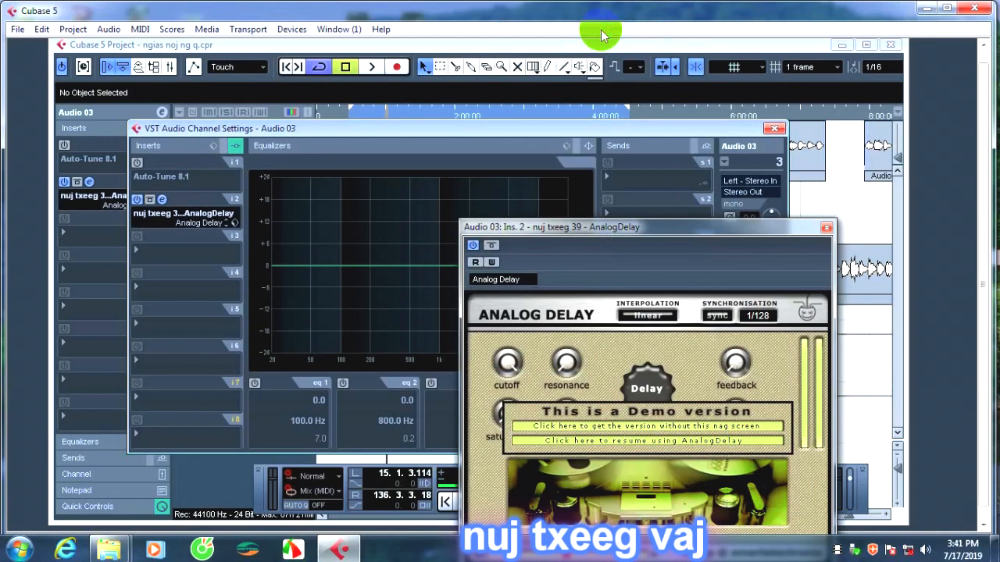
click(826, 227)
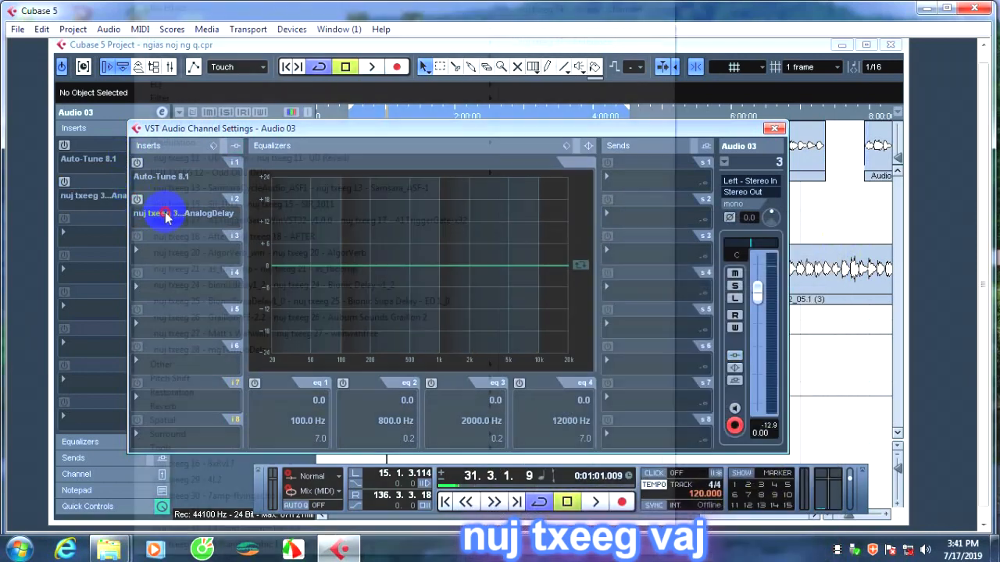
Replace AnalogDelay in Audio 03's second insert slot with nuj txeeg 42 - bc_crev01_001, and view its editor.
click(157, 212)
mouse_move(278, 32)
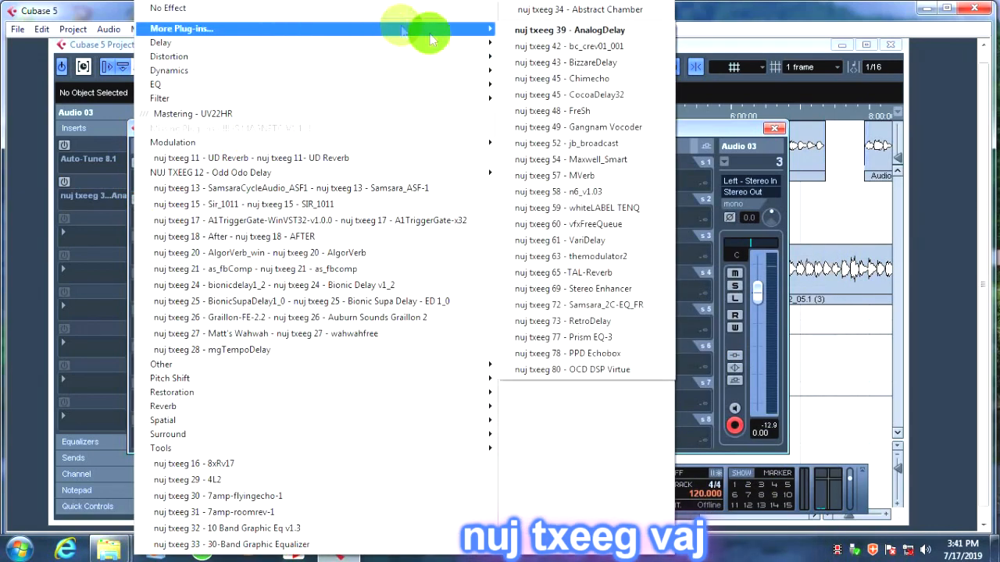
click(576, 47)
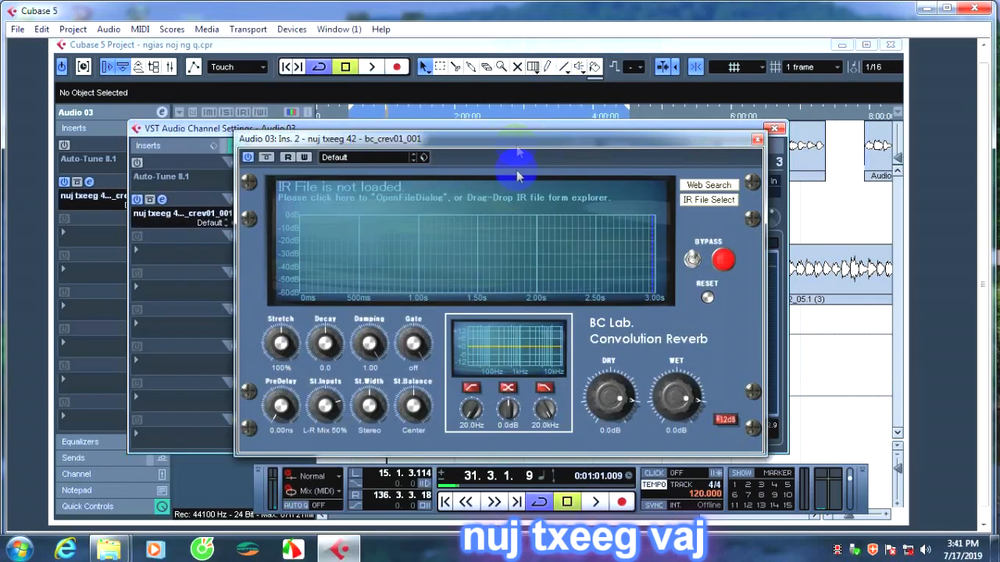
click(757, 139)
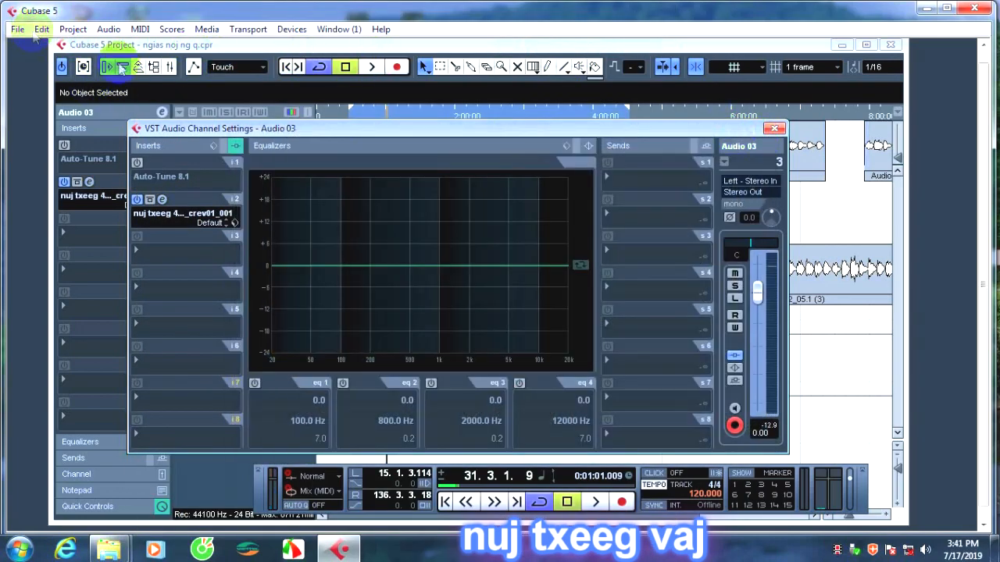
click(161, 200)
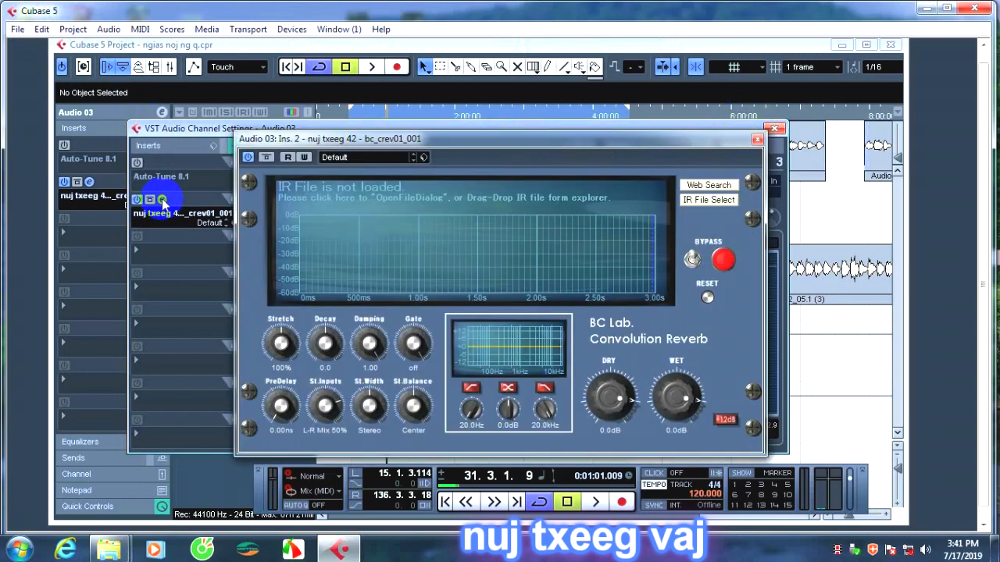
click(757, 139)
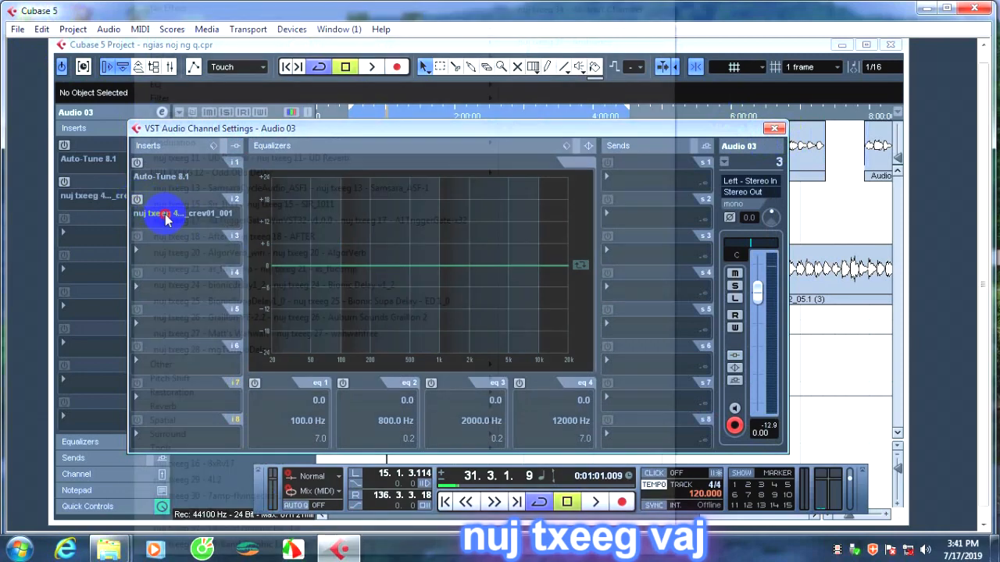
Replace the second insert of Audio 03 with nuj txeeg 45 - CocoaDelay32, close its editor and deactivate the insert.
click(161, 213)
mouse_move(205, 31)
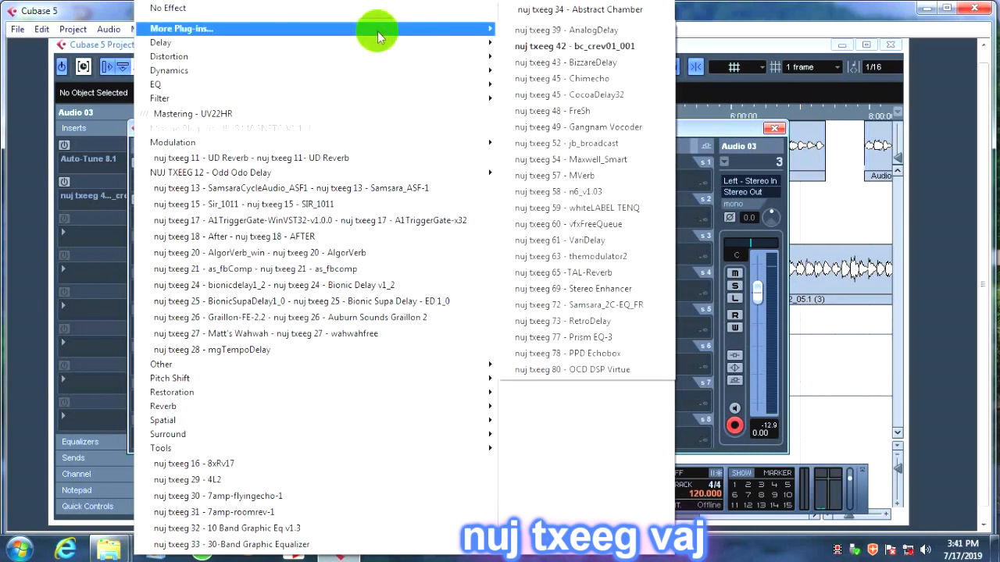
click(587, 96)
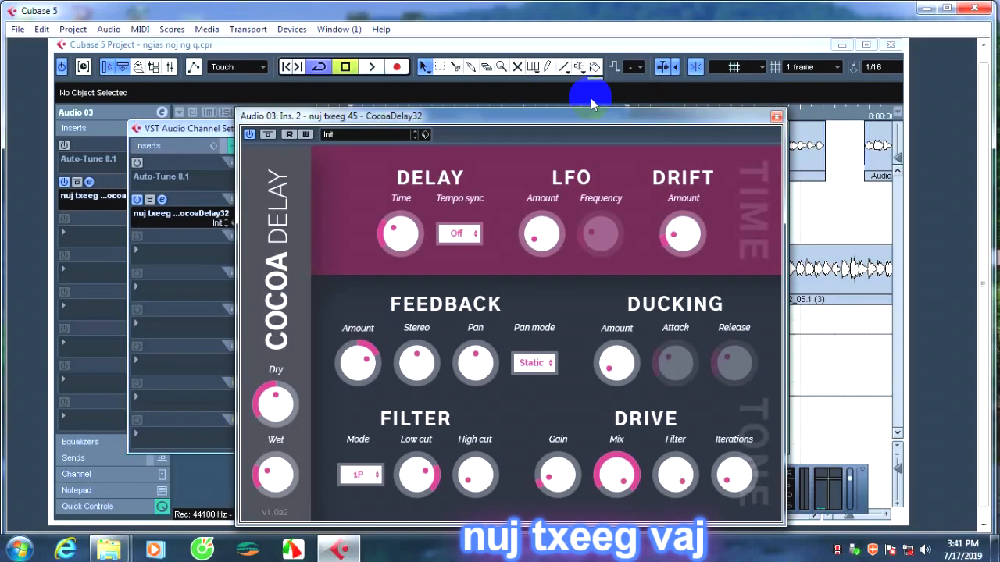
click(776, 115)
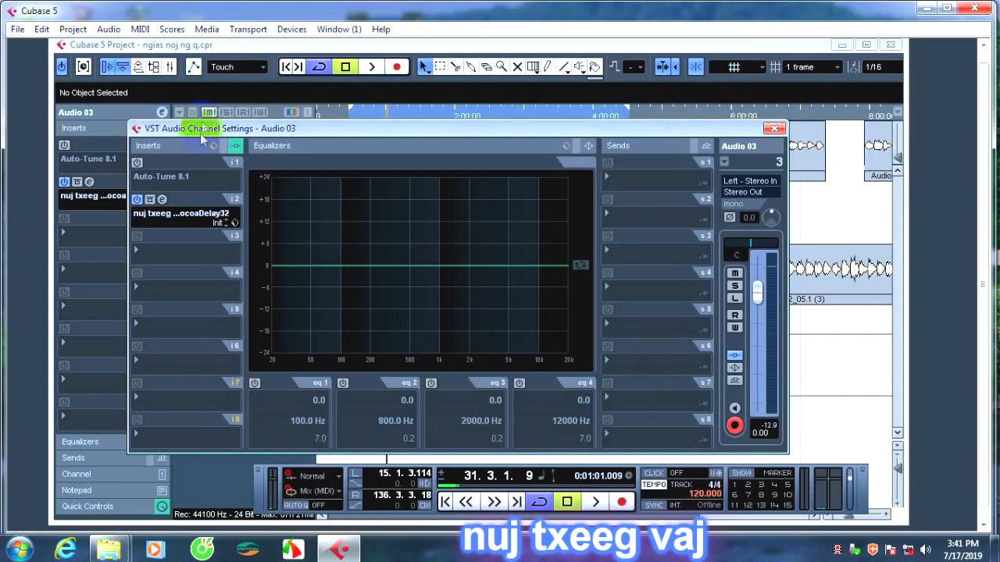
click(138, 200)
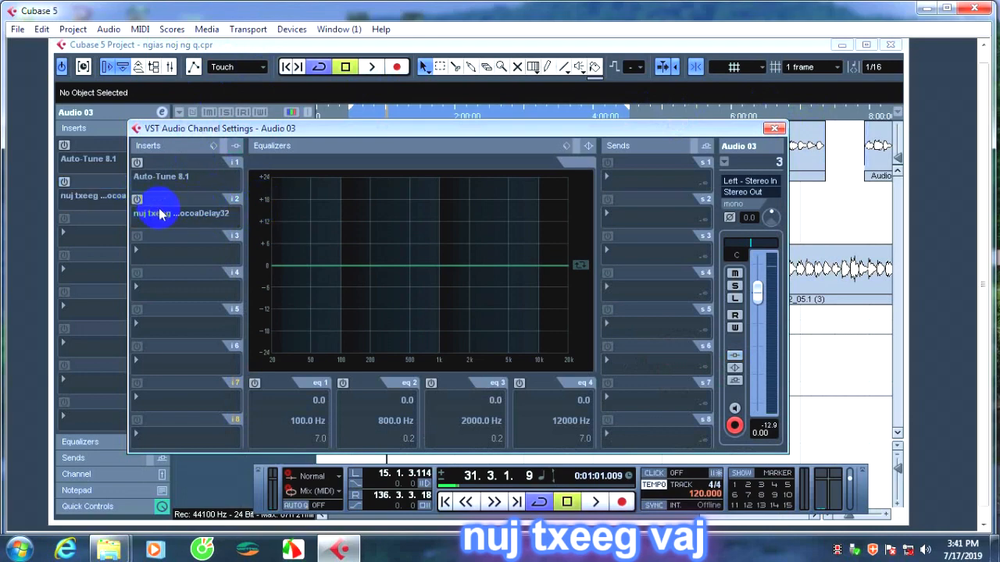
Replace CocoaDelay32 in Audio 03's second insert slot with NUJ TXEEG 12 - Odd Odo Delay, close its editor and deactivate the insert.
click(160, 217)
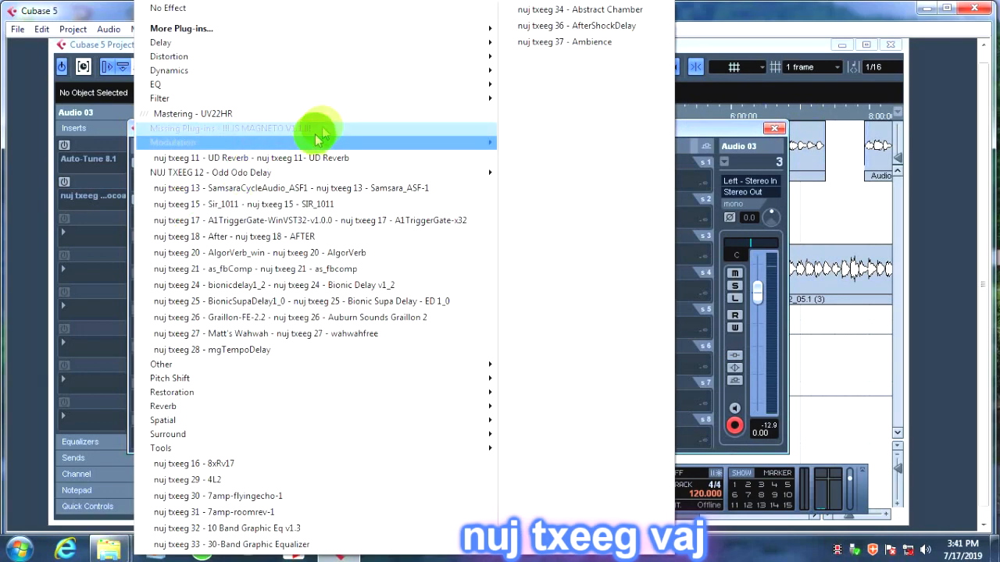
mouse_move(310, 145)
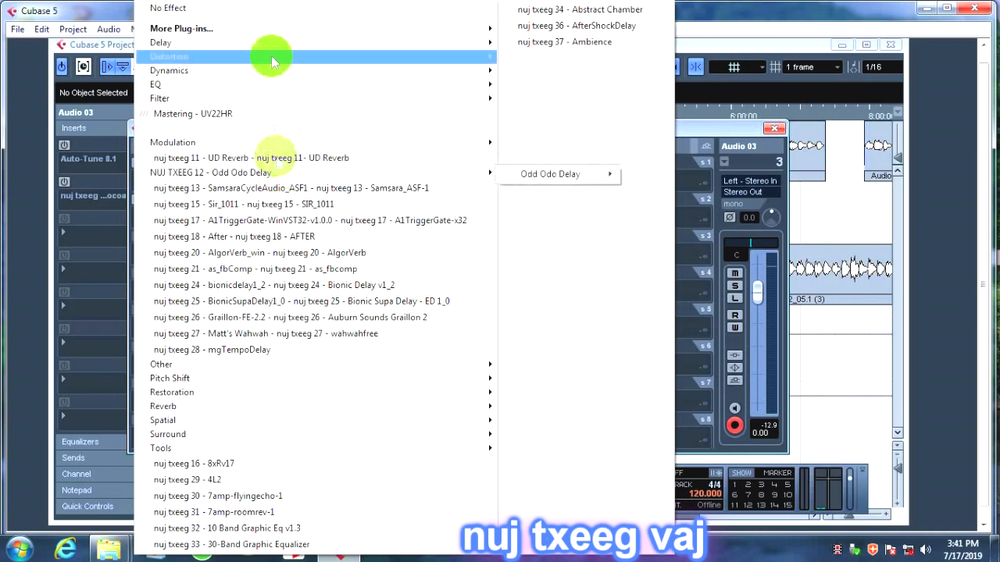
mouse_move(249, 29)
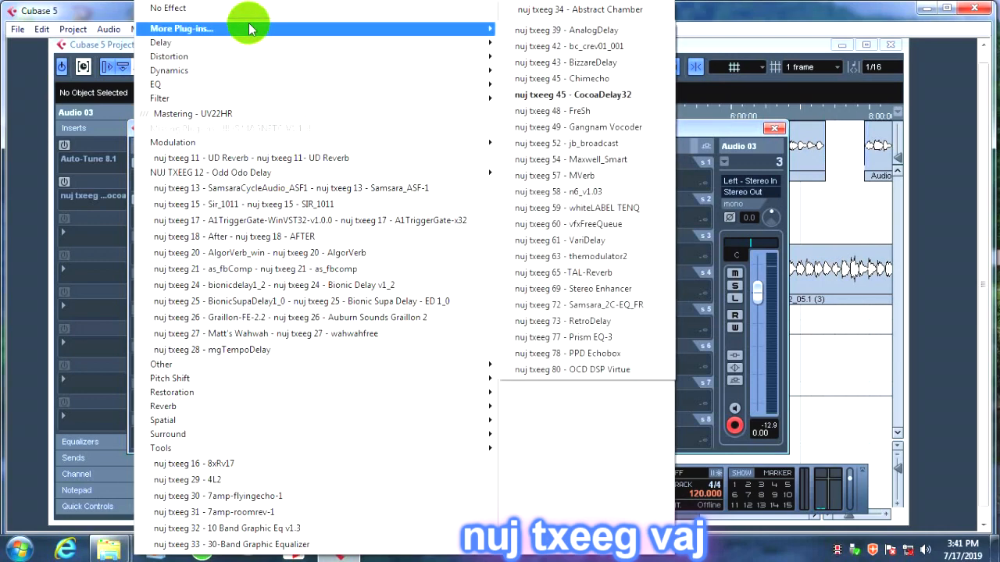
mouse_move(244, 173)
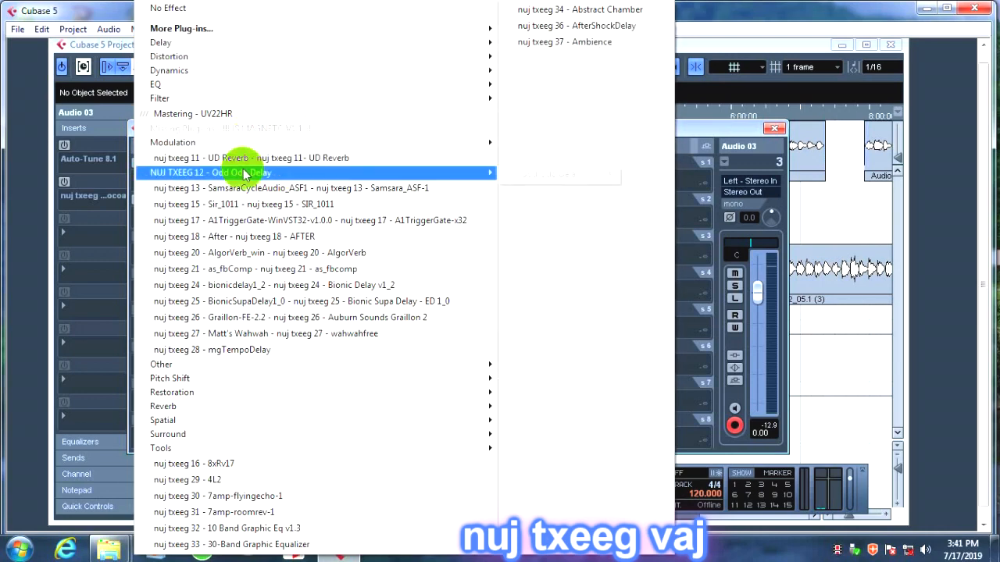
mouse_move(282, 31)
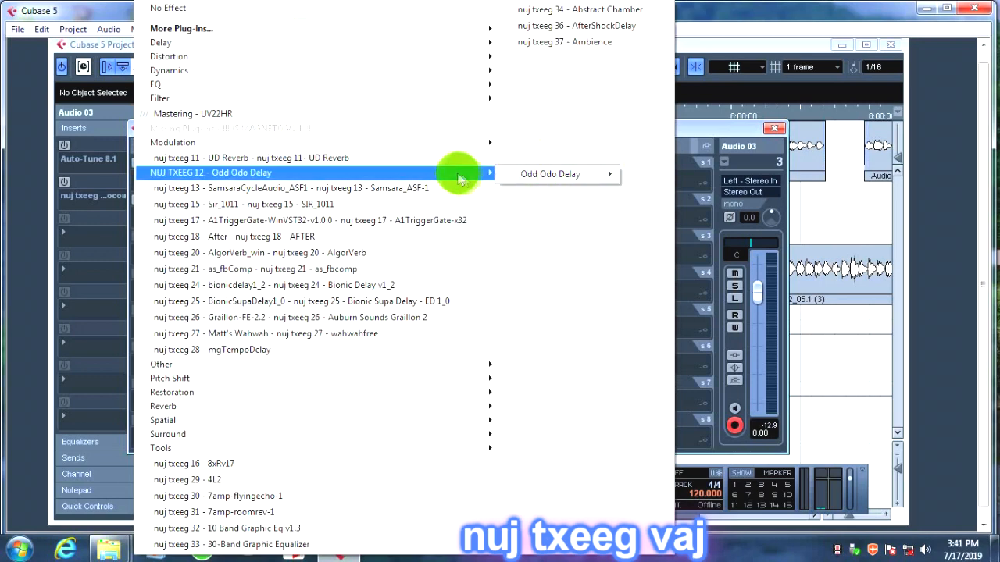
mouse_move(524, 178)
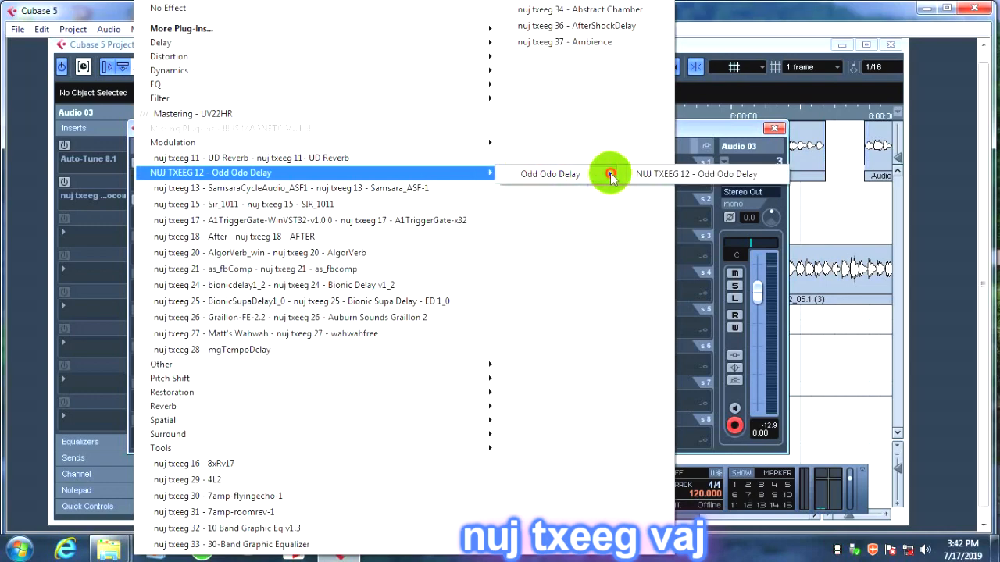
click(635, 175)
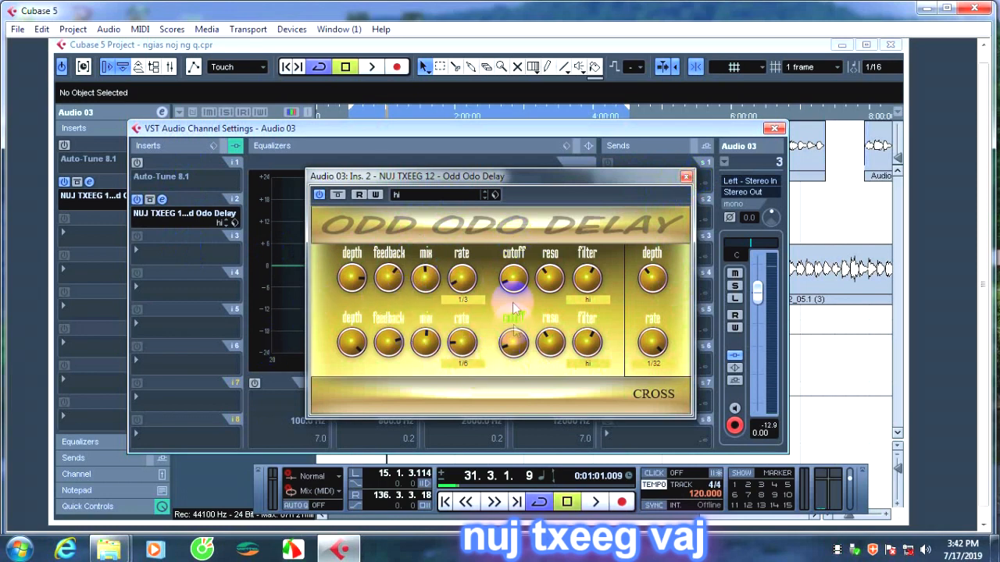
click(684, 177)
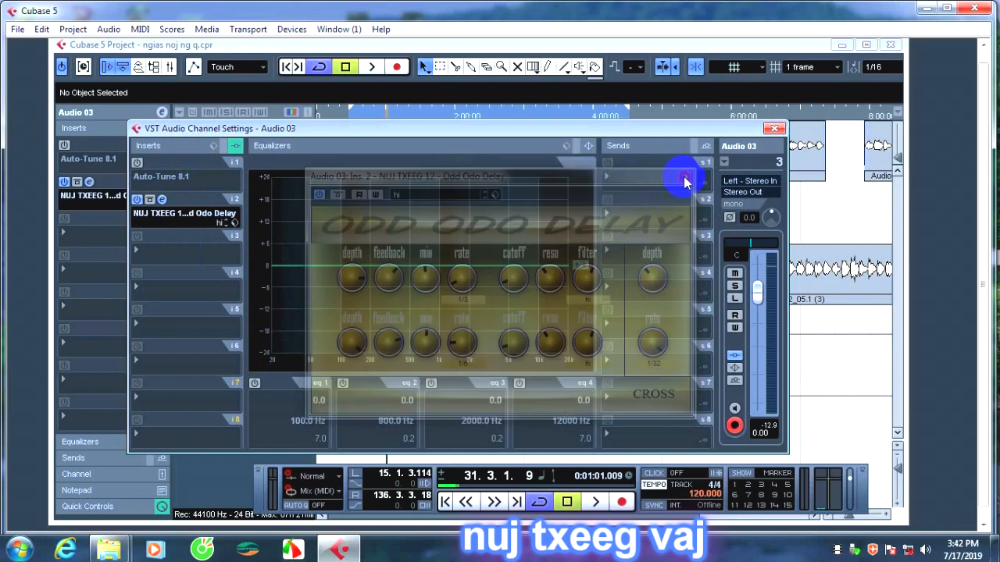
click(137, 199)
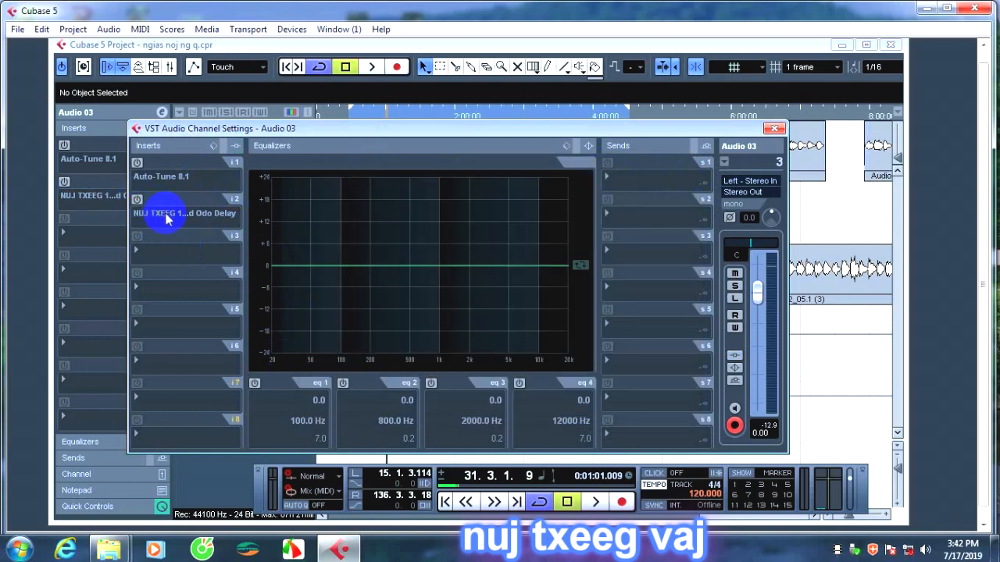
Replace Odd Odo Delay in Audio 03's second insert slot with nuj txeeg 11 - UD Reverb and close its editor.
click(149, 214)
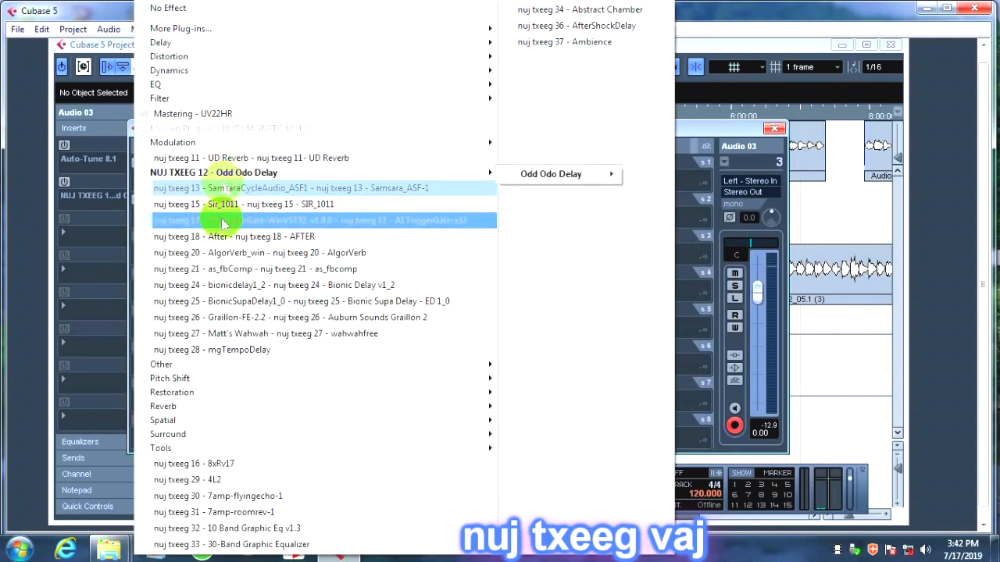
click(239, 160)
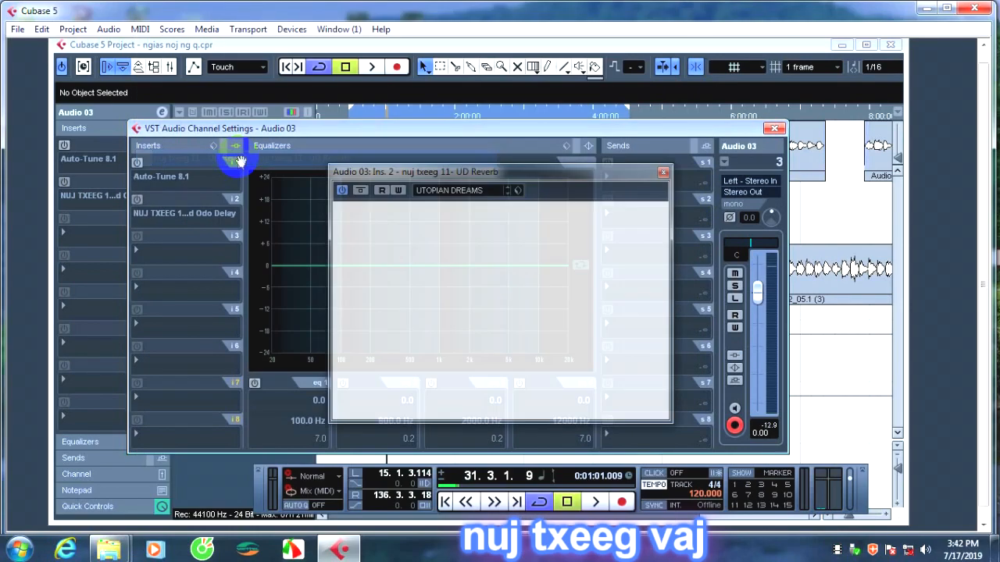
click(662, 173)
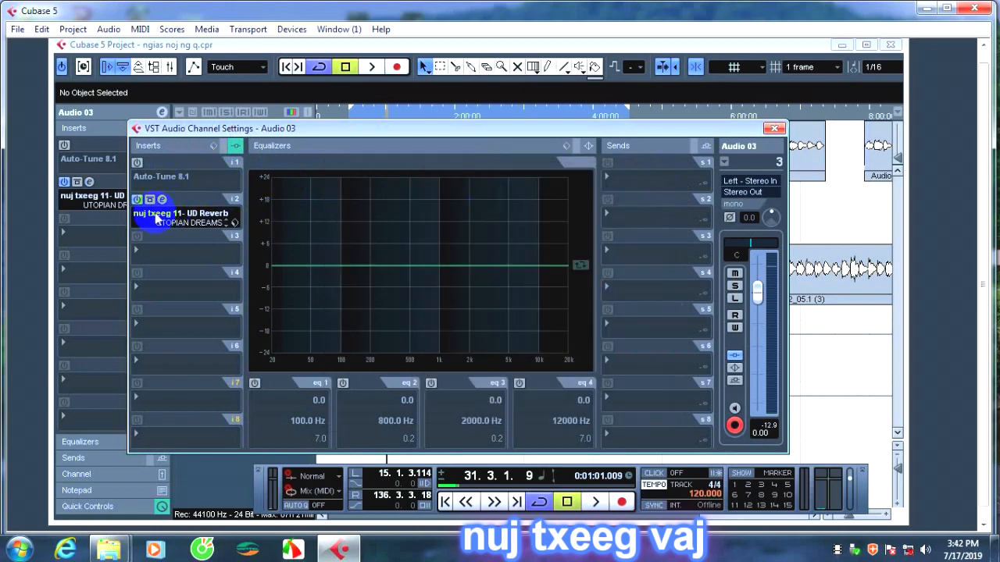
Load nuj txeeg 13 - Samsara_ASF-1 into Audio 03's third insert slot, close its editor and deactivate the second and third inserts.
click(152, 250)
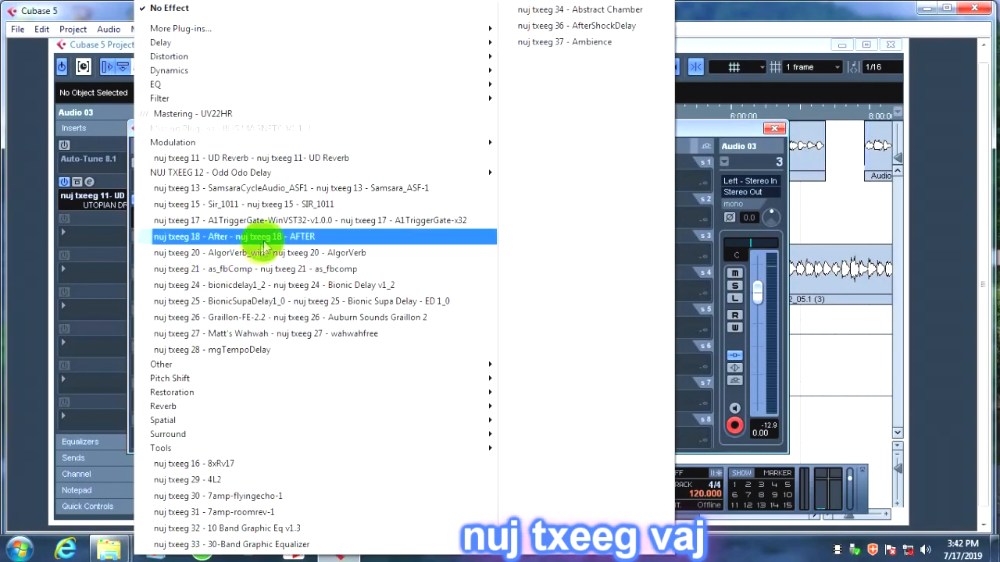
click(286, 191)
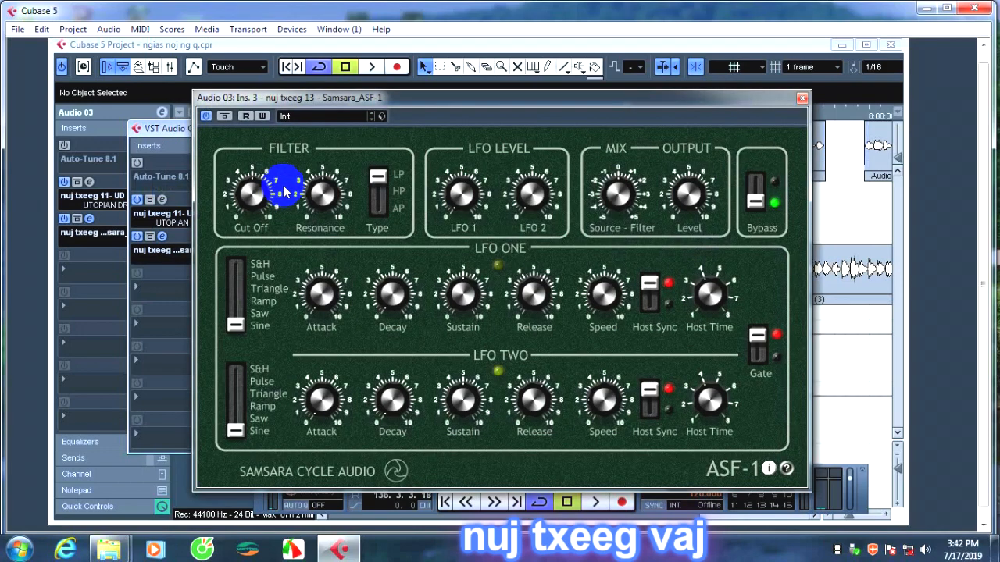
click(802, 97)
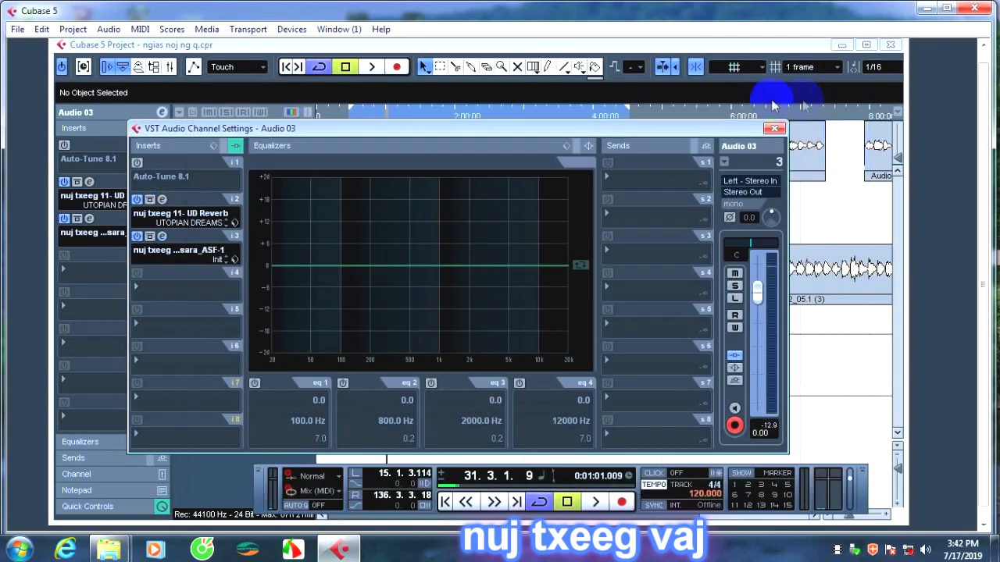
click(136, 235)
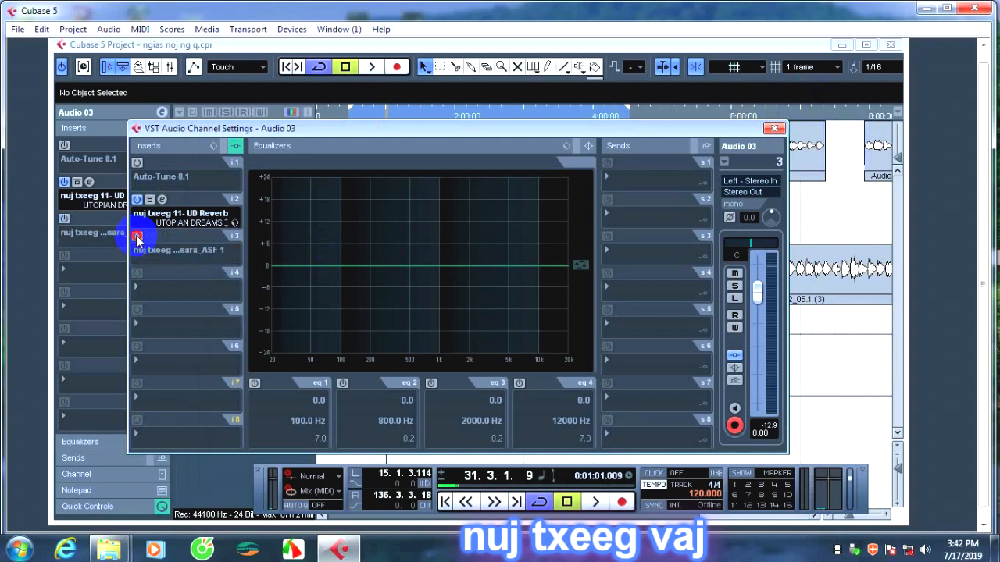
click(137, 199)
Replace Samsara_ASF-1 in Audio 03's third insert slot with nuj txeeg 15 - SIR_1011 and close its editor.
click(170, 258)
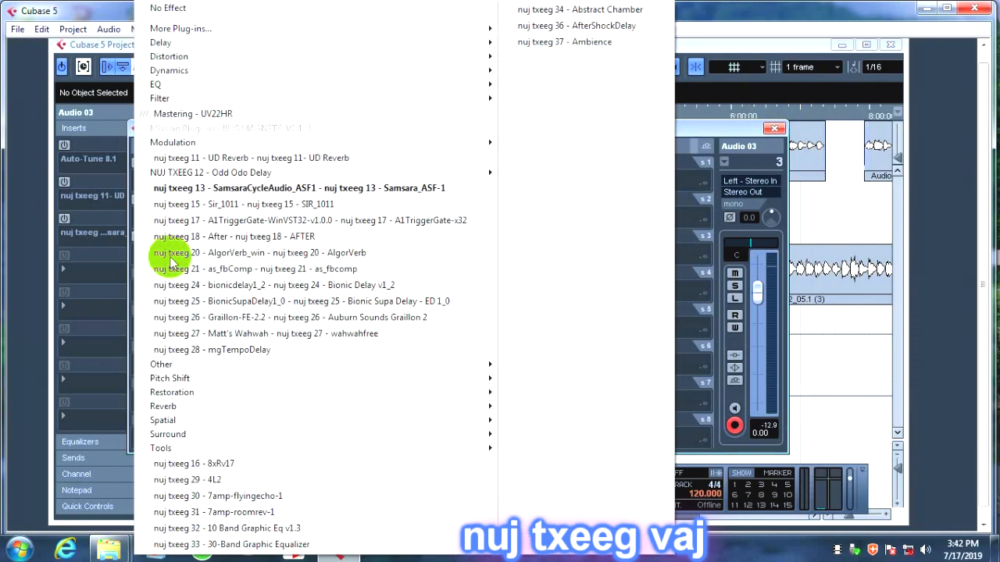
click(326, 207)
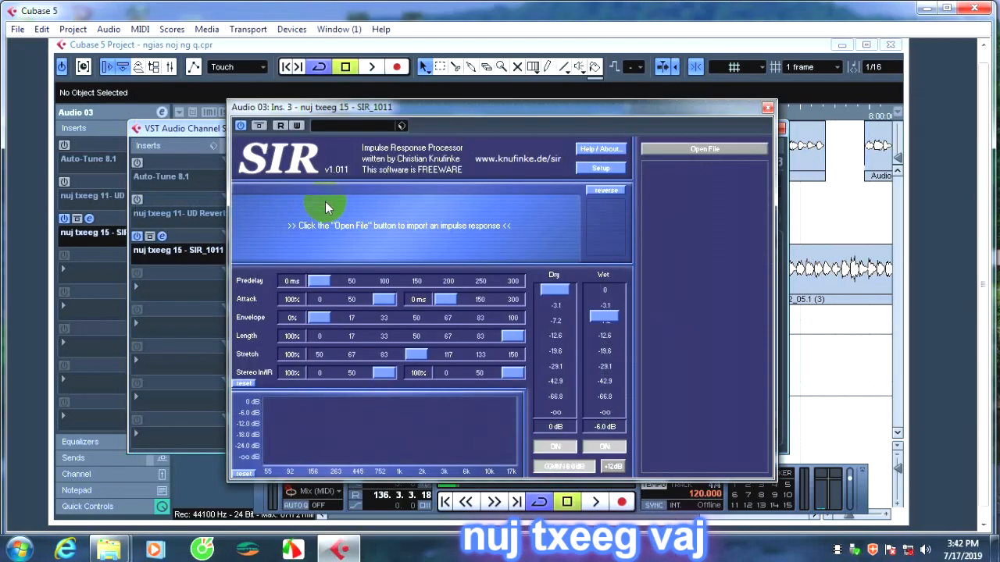
click(768, 109)
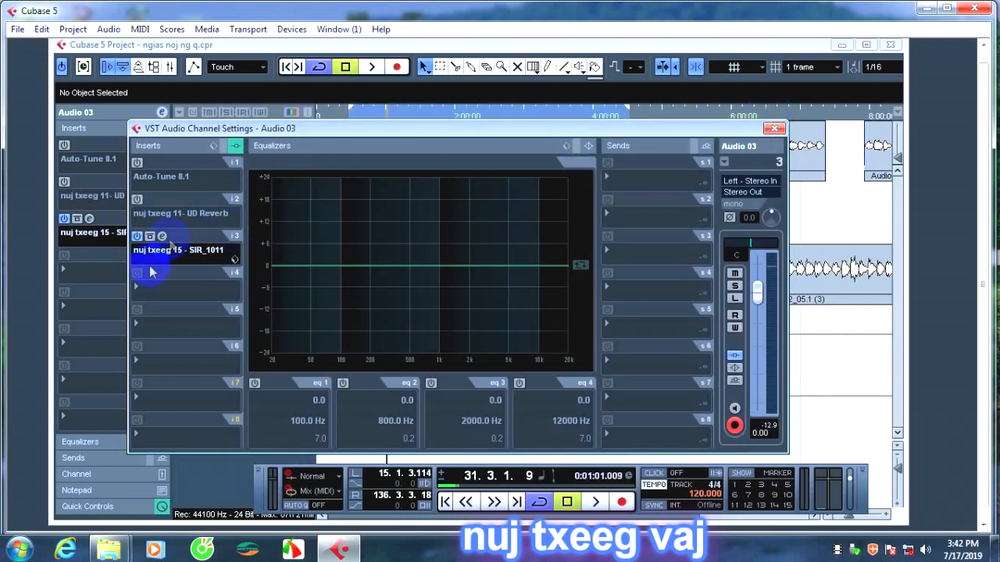
Replace SIR_1011 in Audio 03's third insert slot with nuj txeeg 17 - A1TriggerGate-x32 and move its editor lower.
click(152, 249)
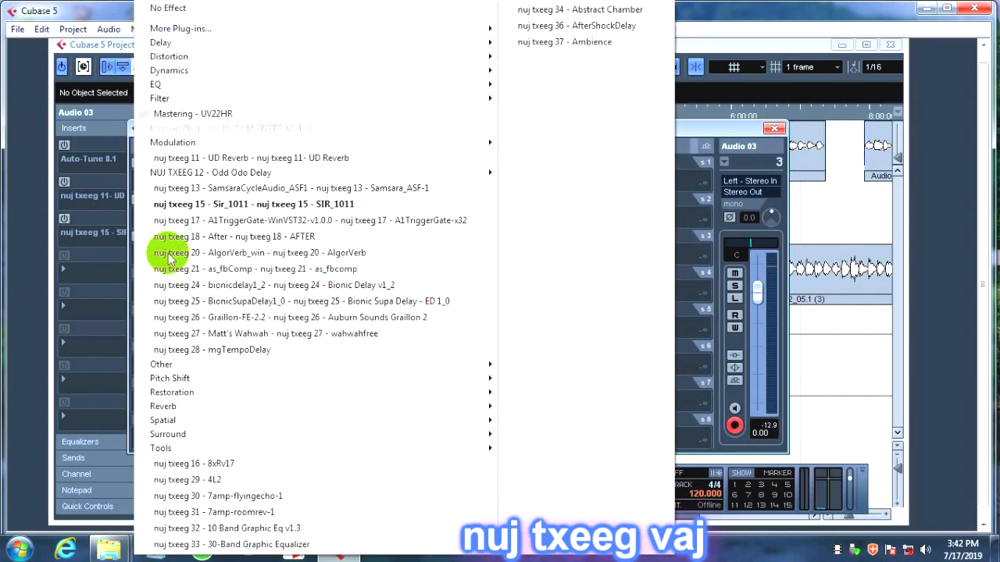
click(252, 226)
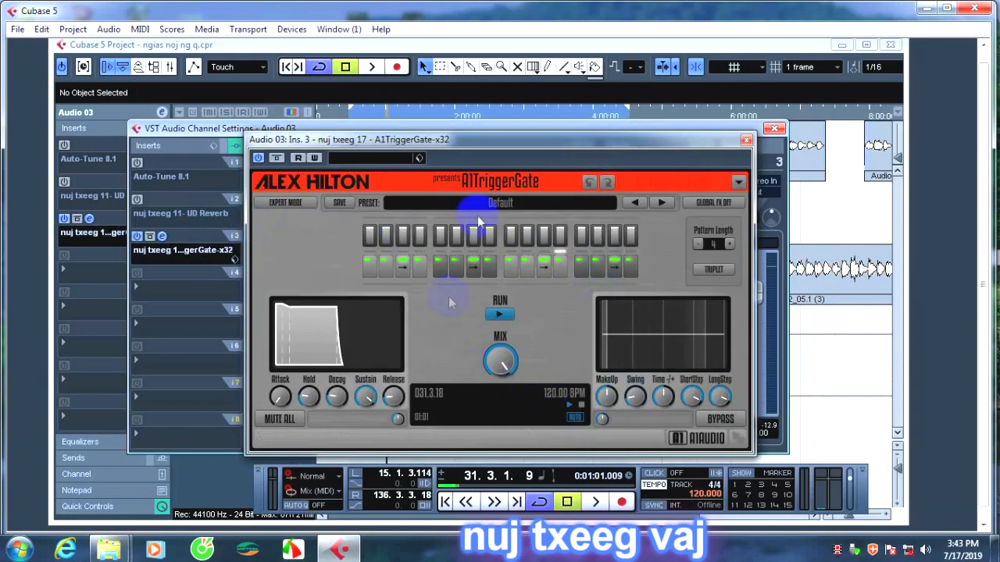
mouse_move(548, 143)
mouse_down()
mouse_move(564, 231)
mouse_move(547, 157)
mouse_up()
Start project playback, bring the project window and A1TriggerGate editor into view, and switch off the gate's RUN state.
click(374, 67)
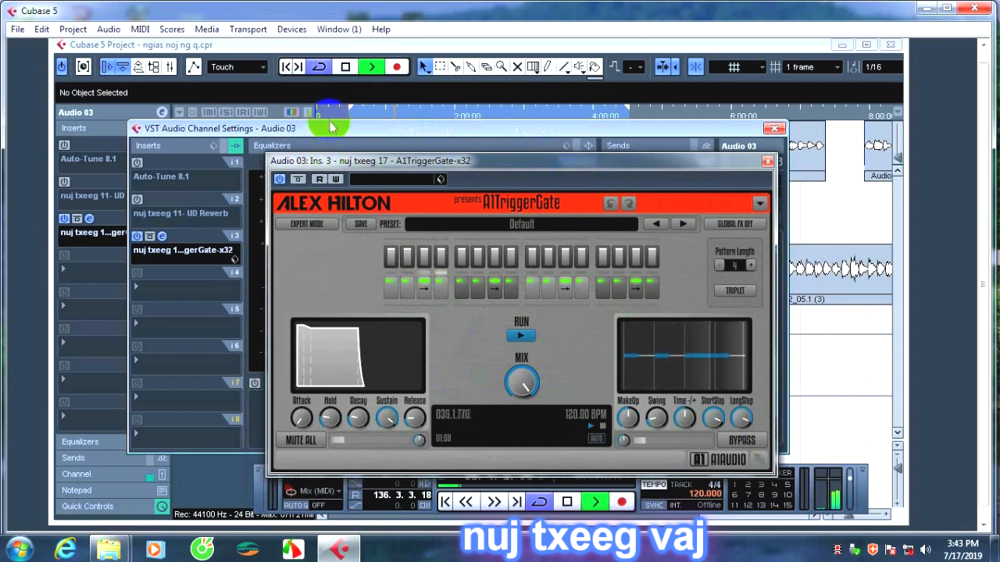
drag(331, 127, 326, 157)
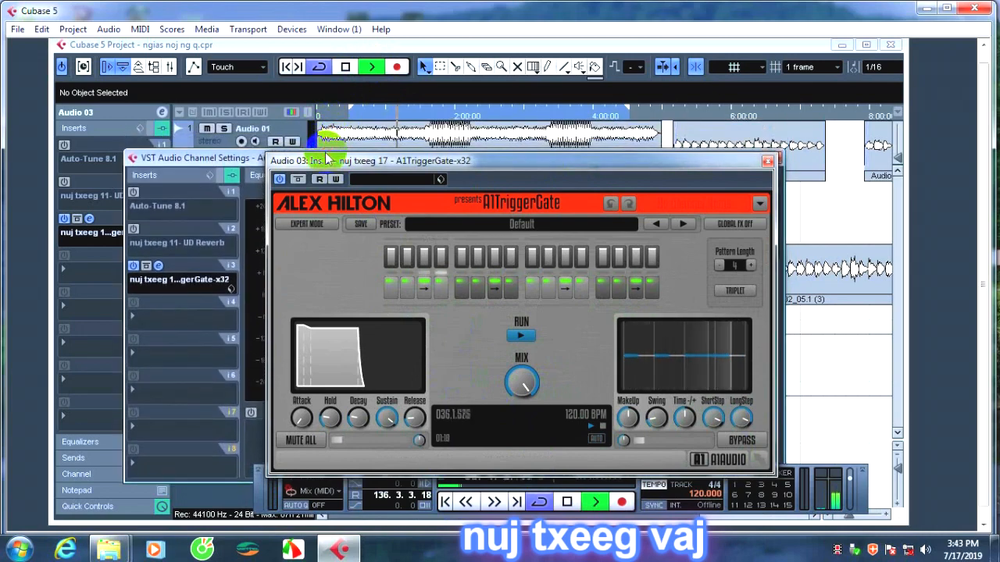
click(256, 142)
drag(488, 164, 450, 131)
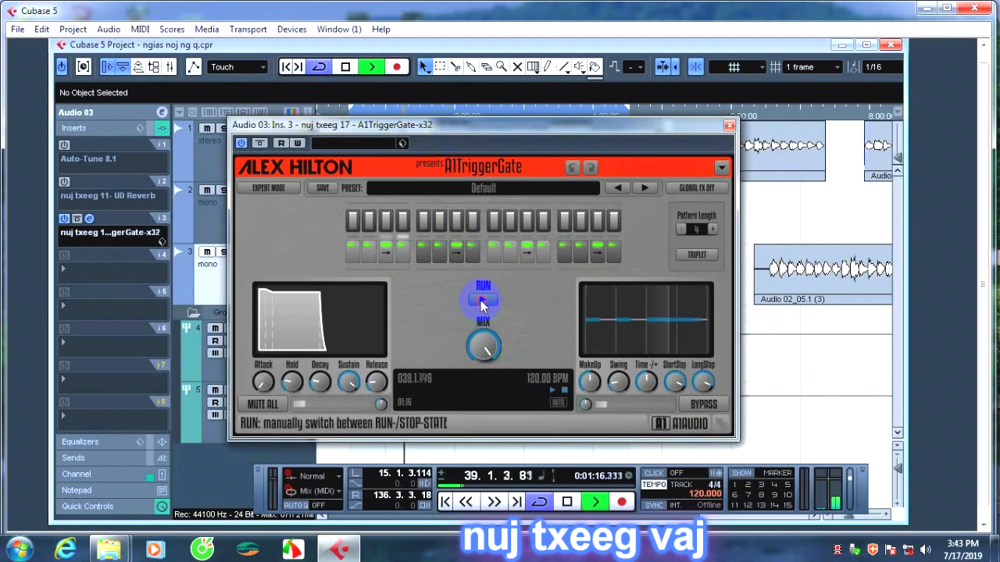
click(480, 300)
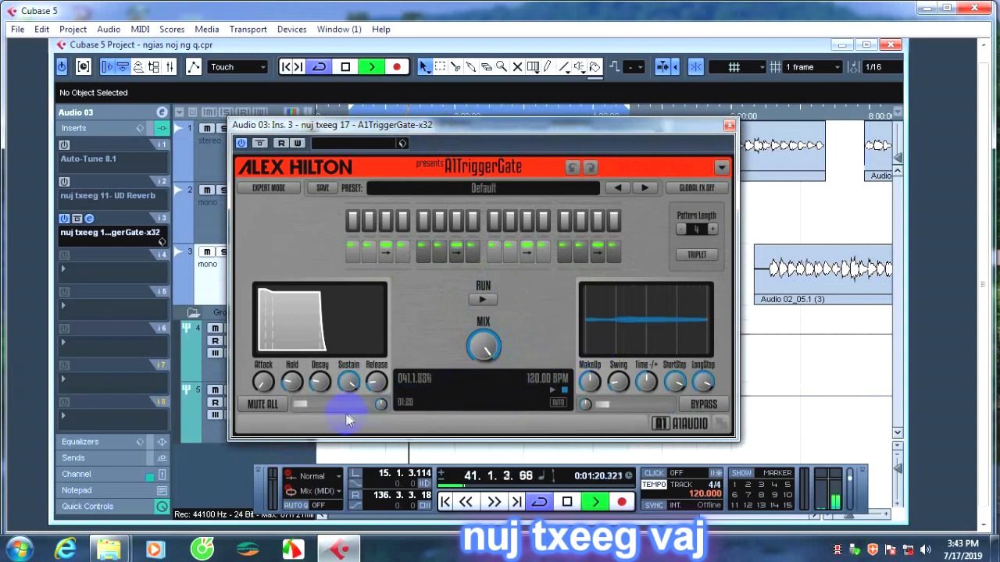
Reshape the A1TriggerGate envelope by raising Decay, Release, Attack and Hold, lowering Sustain to about 85 %, and reduce Mix to about halfway.
click(312, 382)
mouse_move(319, 375)
mouse_down()
mouse_move(364, 294)
mouse_move(319, 383)
mouse_up()
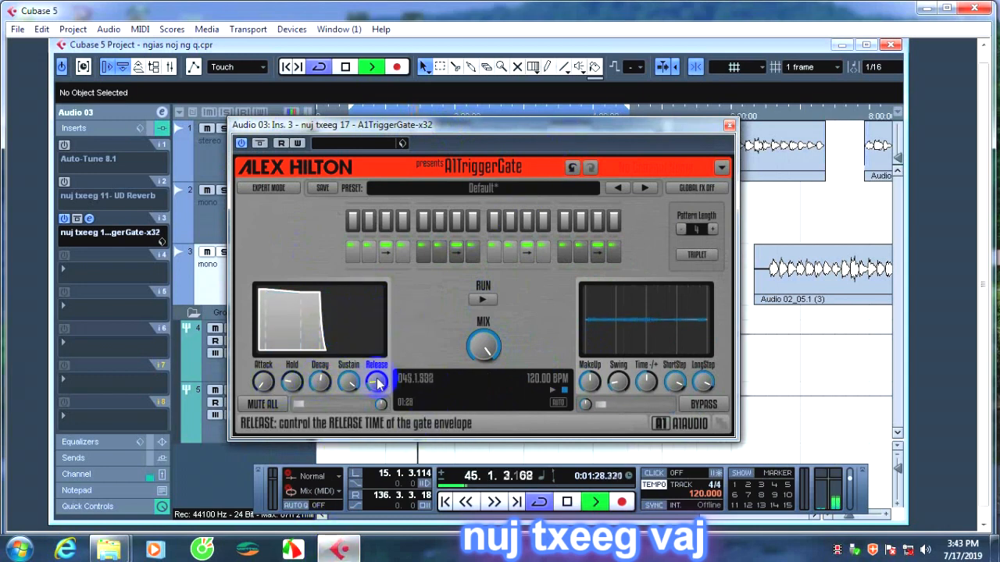
click(349, 376)
drag(348, 377, 352, 345)
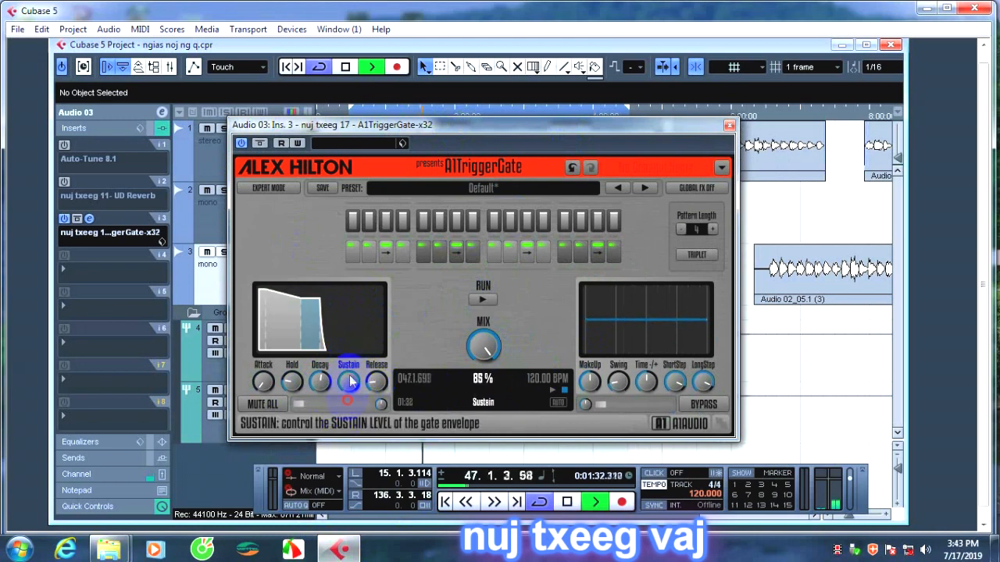
drag(376, 381, 397, 290)
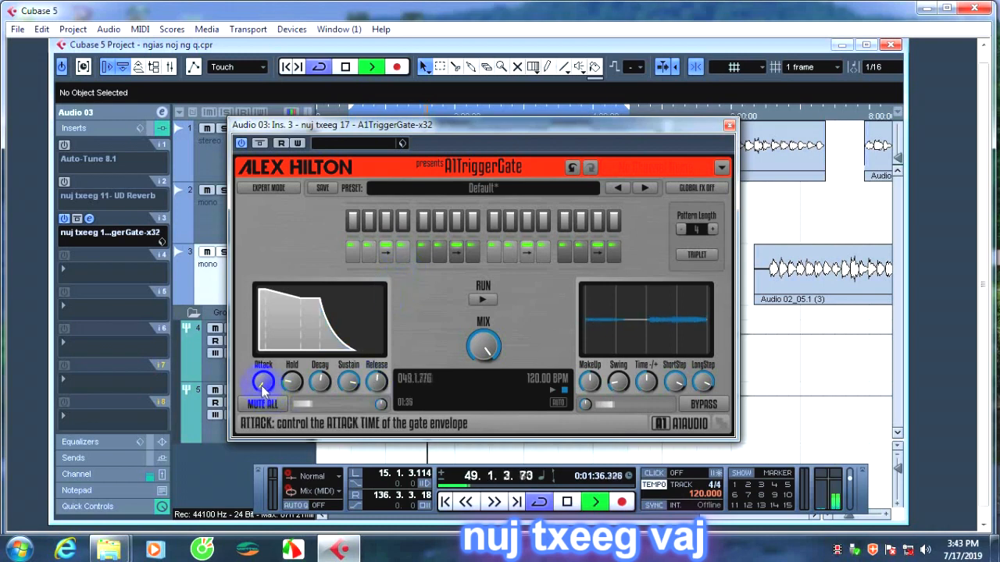
drag(263, 382, 270, 338)
drag(291, 382, 394, 414)
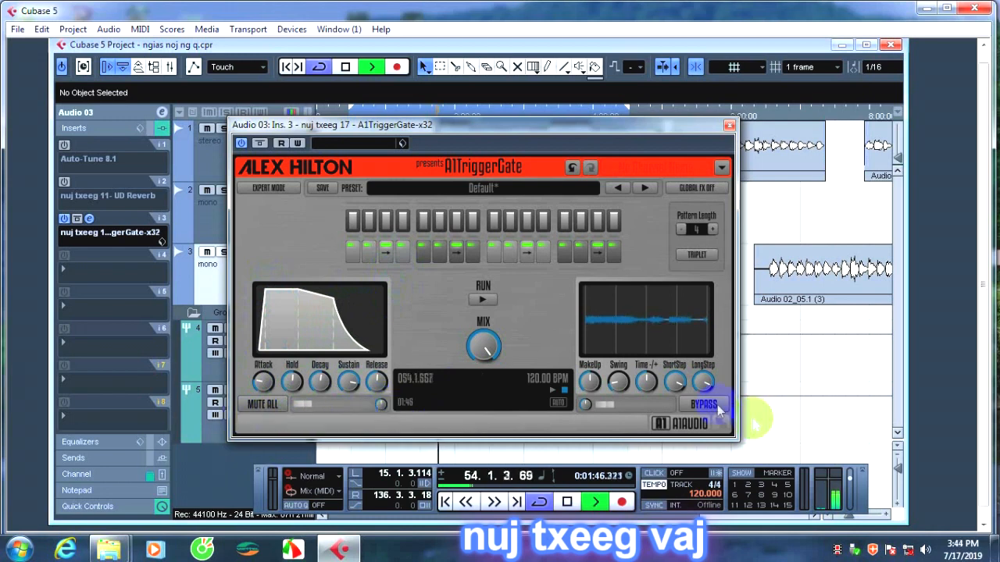
drag(484, 346, 477, 482)
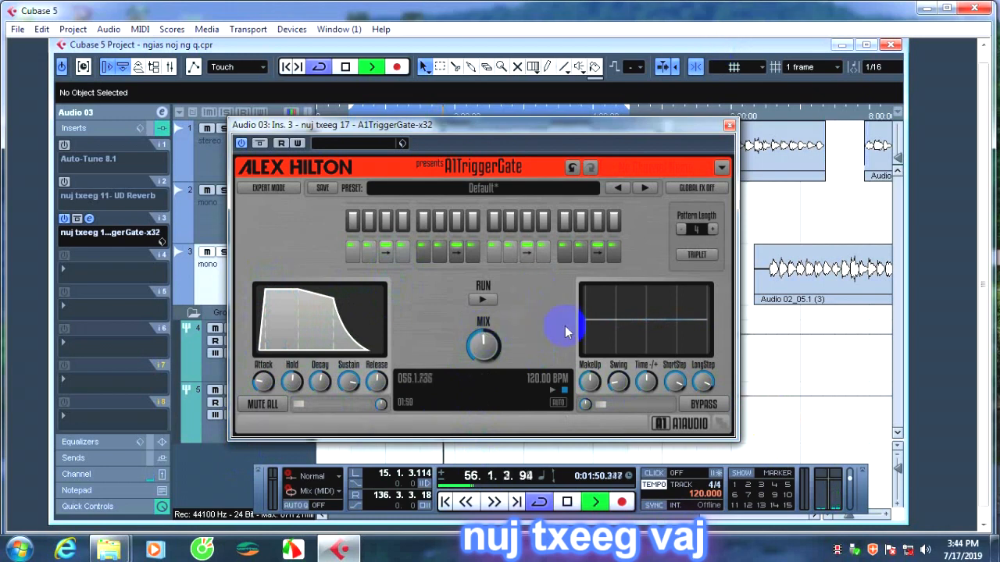
Audition successive A1TriggerGate presets during playback, ending on TranceGate 05 + Echo.
click(711, 229)
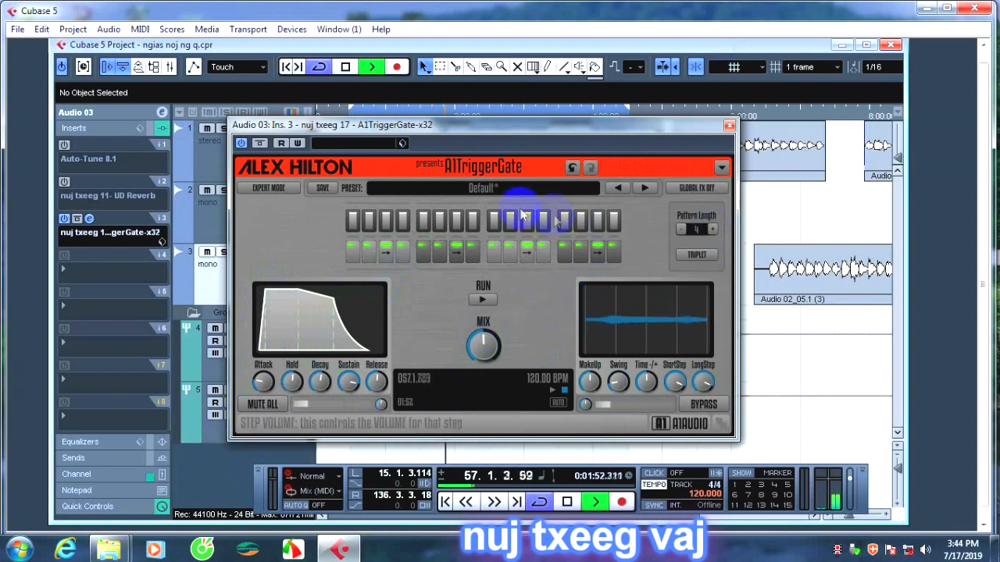
click(655, 188)
click(649, 188)
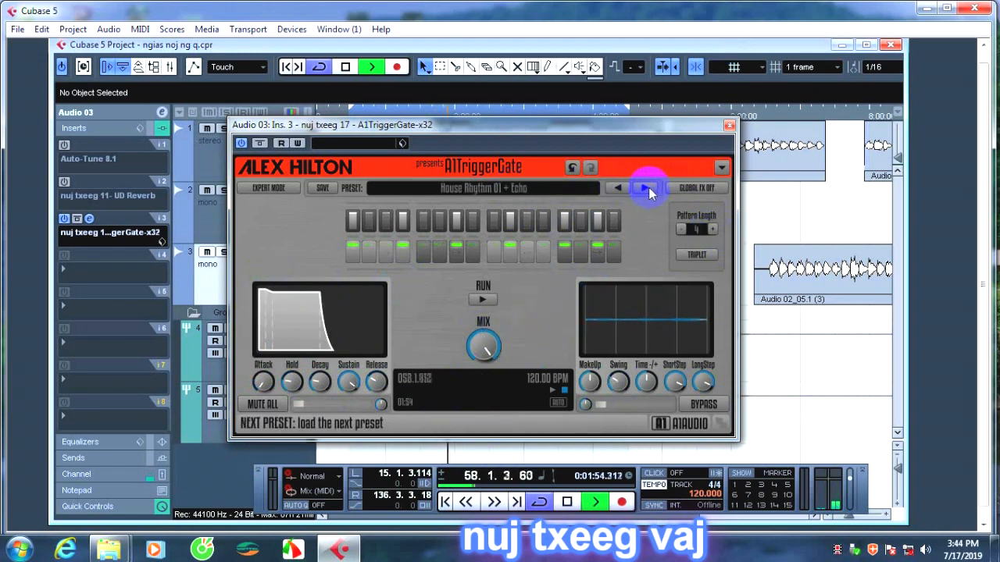
click(648, 187)
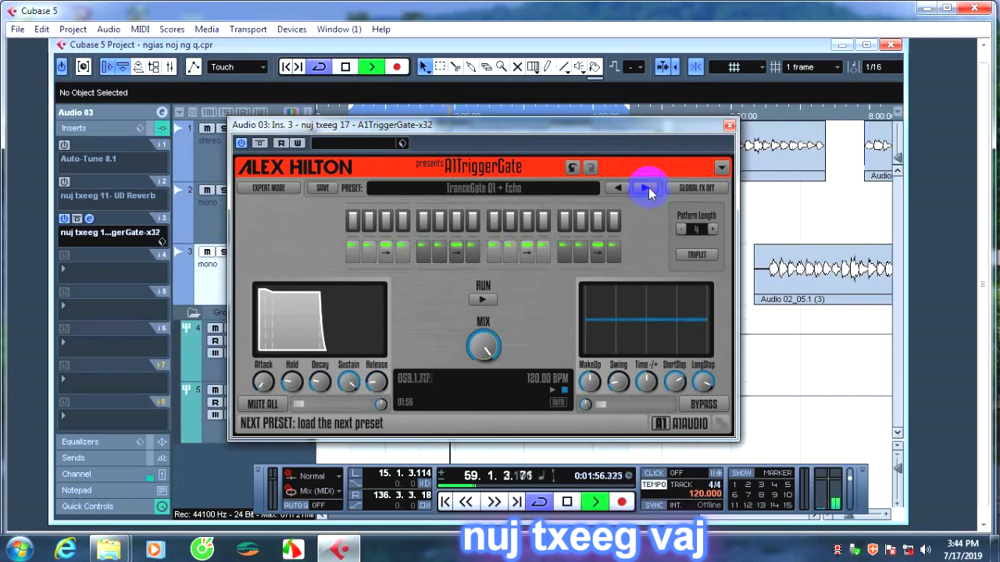
click(649, 188)
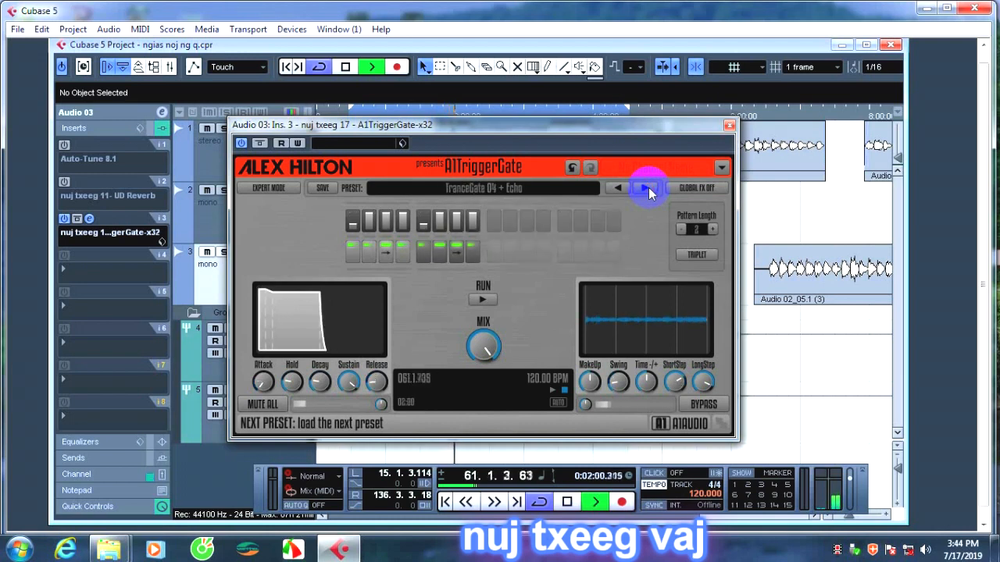
click(647, 187)
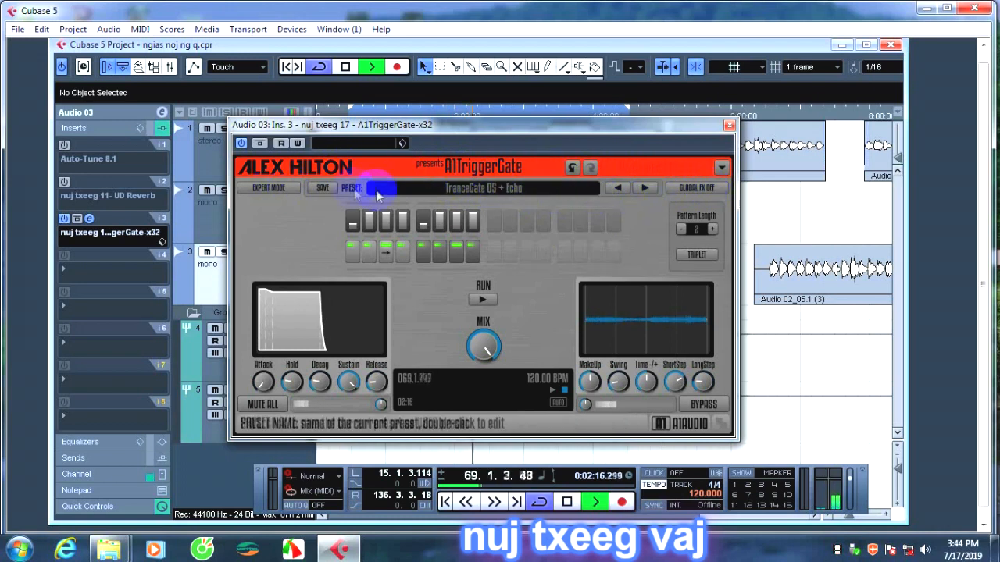
Undo the recent A1TriggerGate preset changes and redo the last one undone, ending on TranceGate 01 + Echo.
click(574, 170)
click(574, 170)
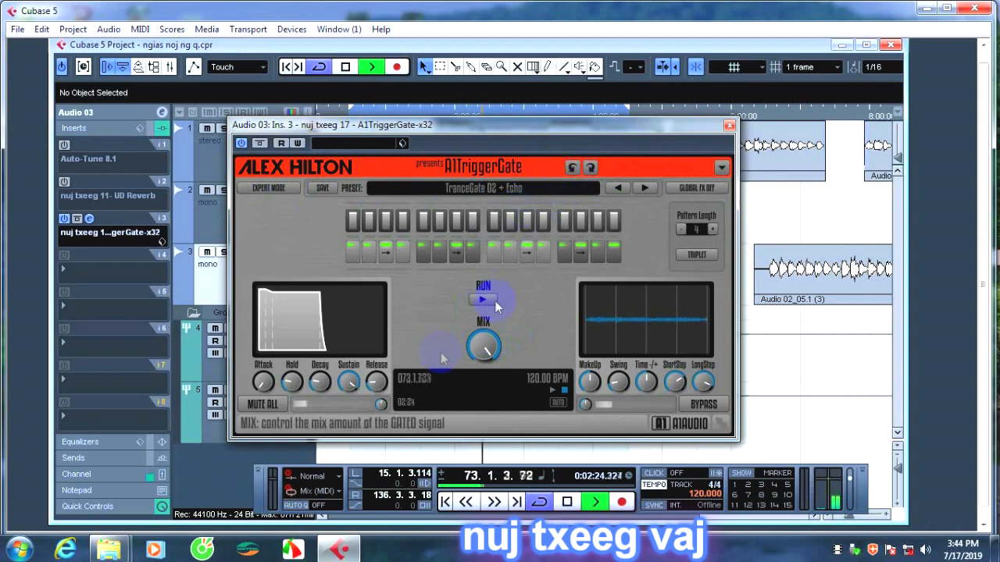
click(572, 170)
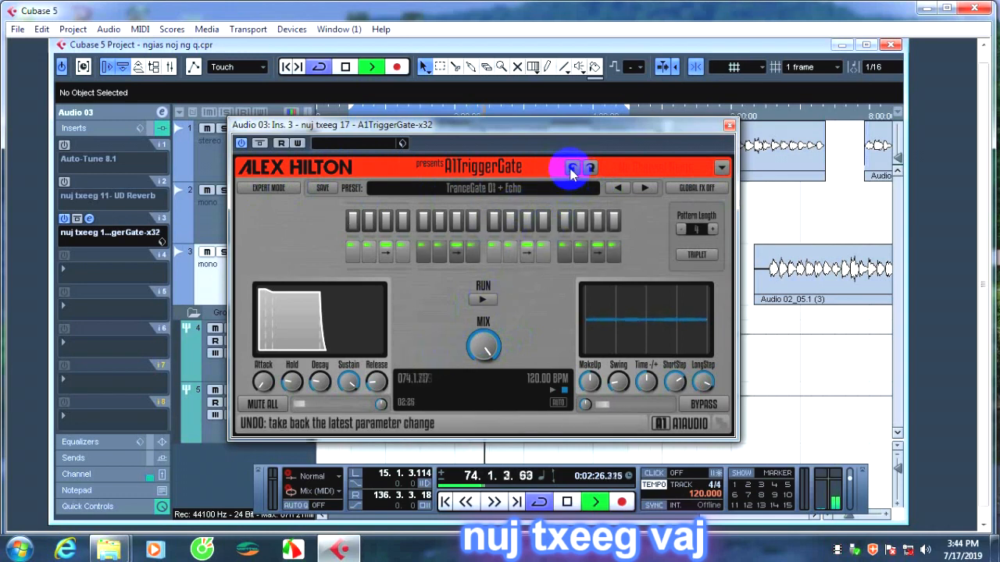
click(571, 171)
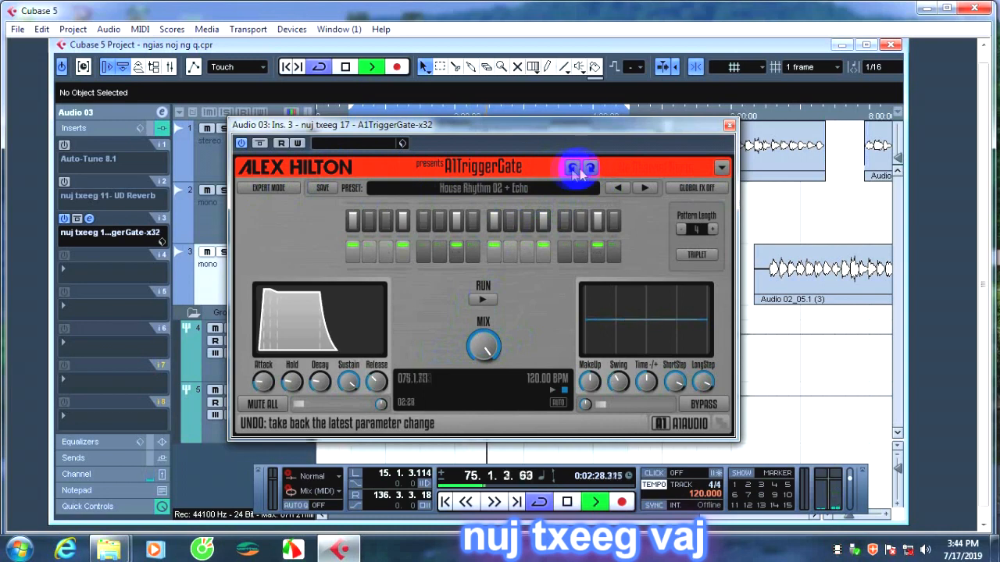
click(588, 168)
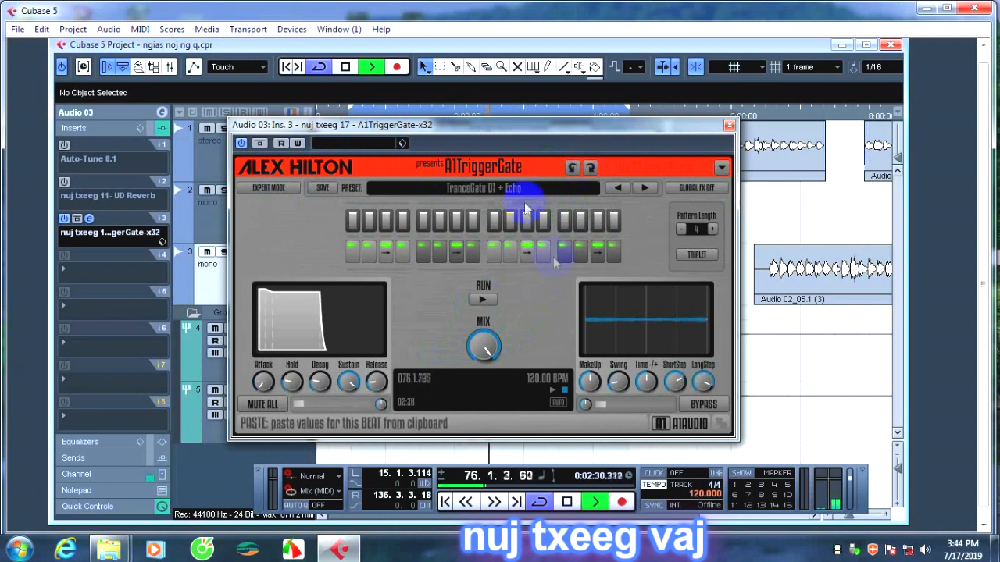
Try shortening the A1TriggerGate pattern length to 1 and undo the change.
click(682, 229)
click(682, 229)
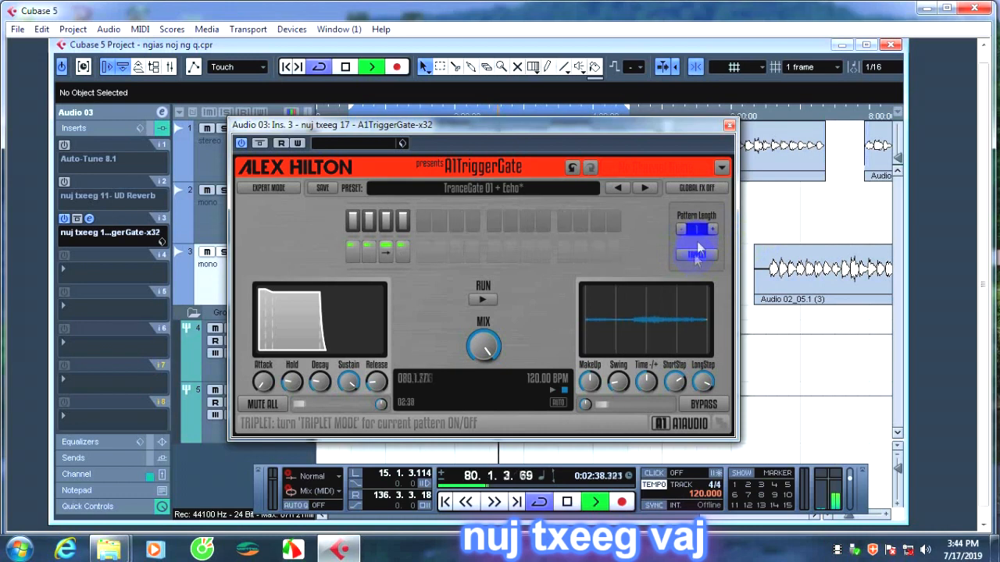
click(579, 168)
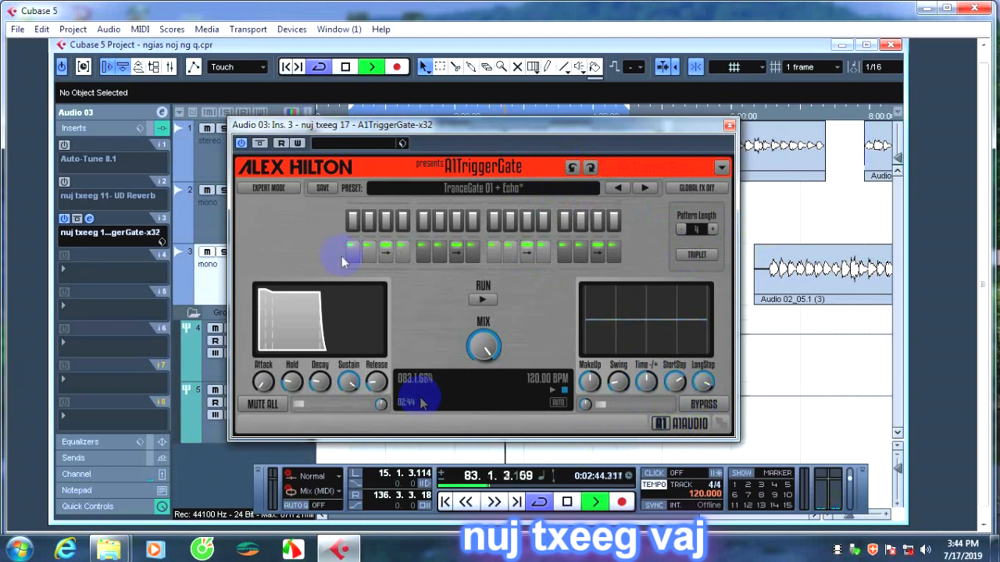
Load the Default preset in A1TriggerGate and rewind the project to around bar 29.
click(649, 190)
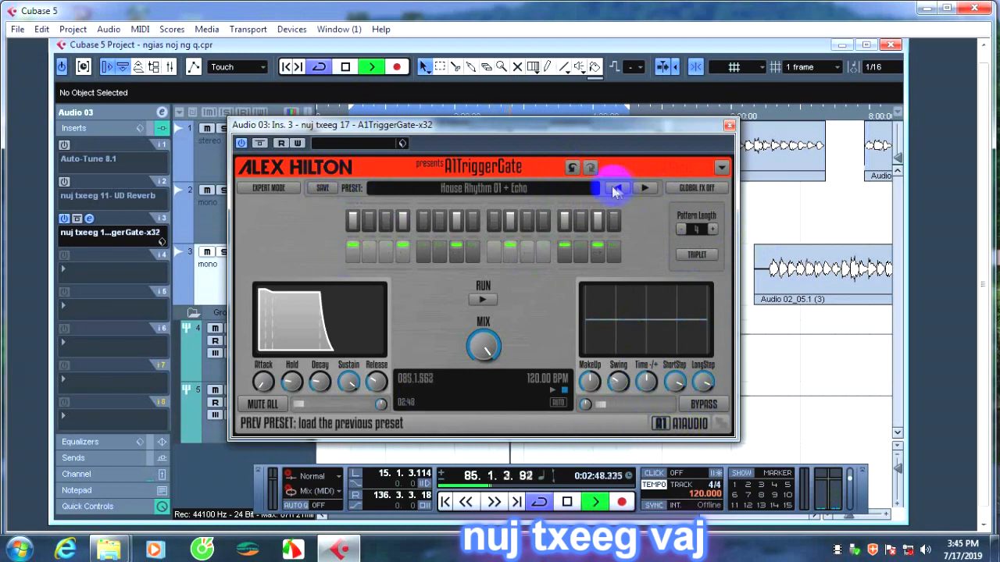
click(616, 190)
click(467, 503)
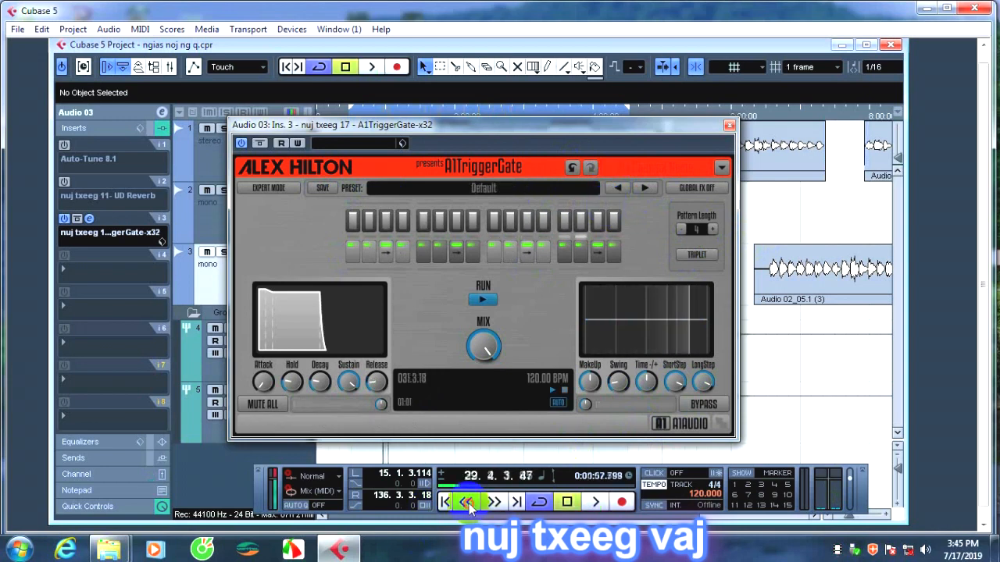
View the A1TriggerGate options, close them without choosing anything, and resume project playback.
click(720, 167)
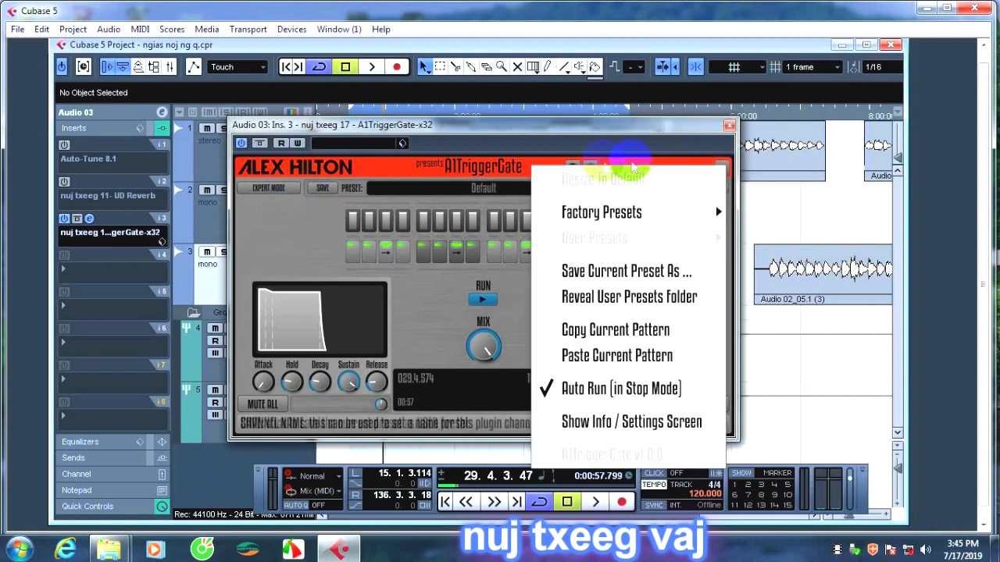
click(682, 129)
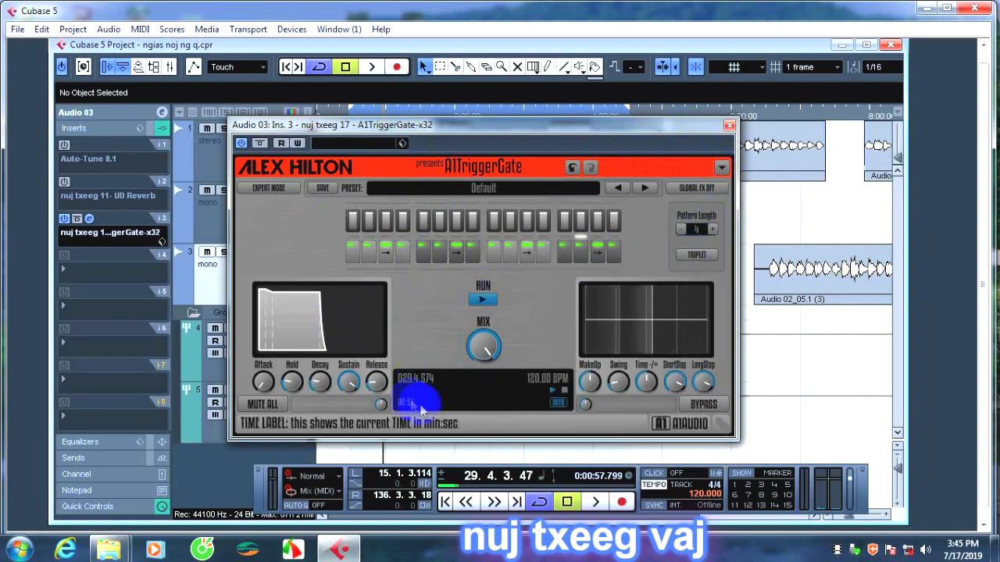
key(space)
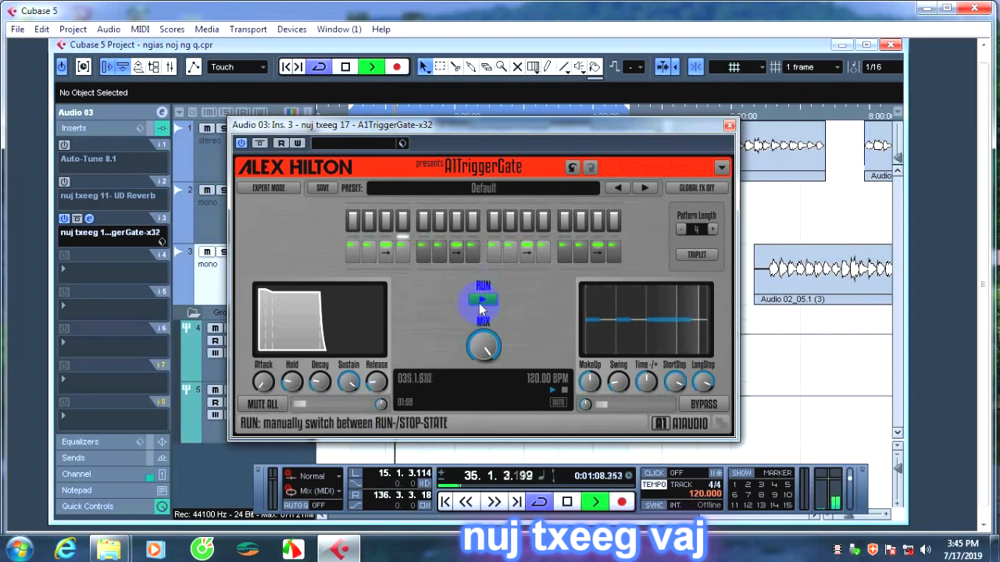
Cycle the length of step 11 in the gate pattern through its options, ending on the same short length as its neighbours.
click(386, 224)
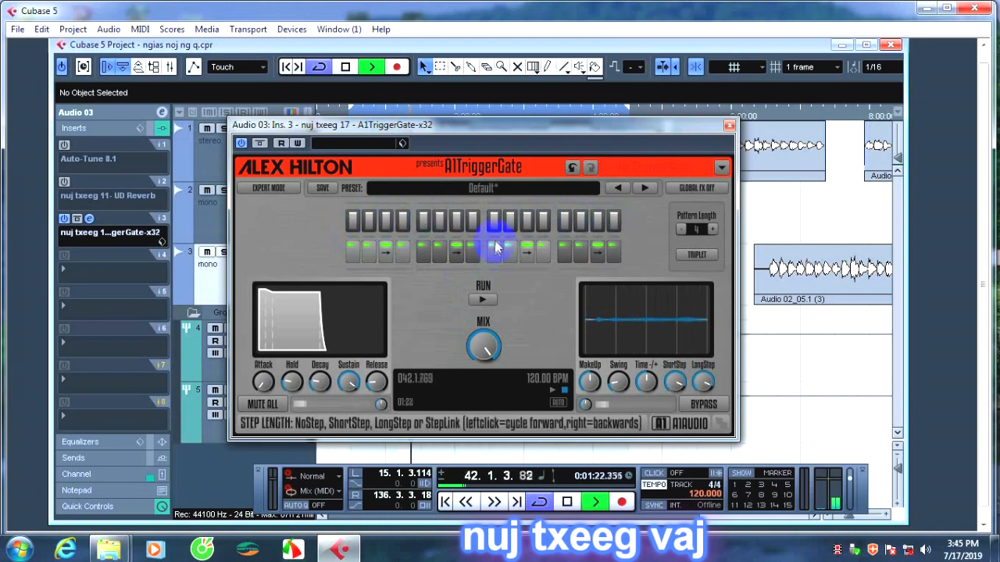
click(528, 256)
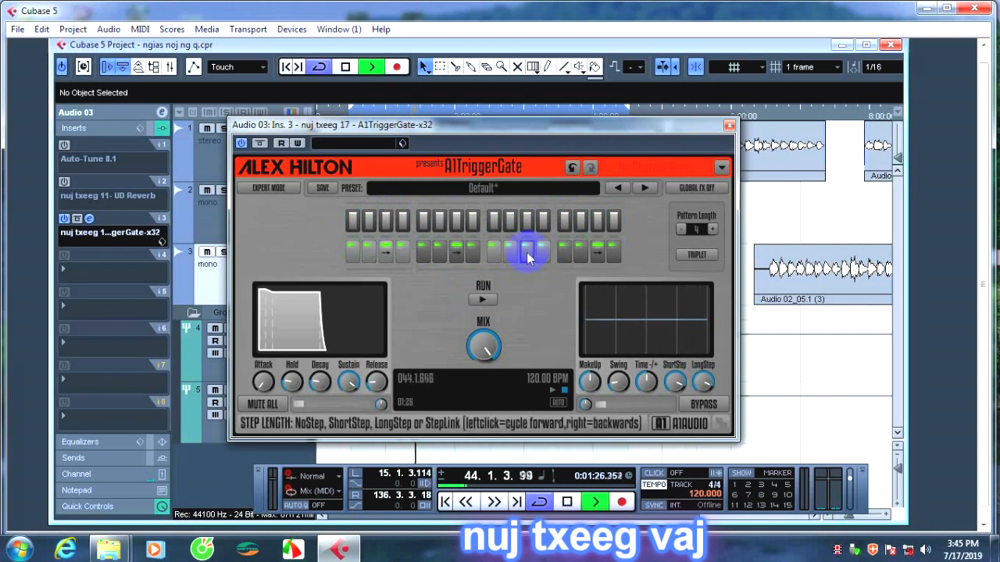
click(527, 247)
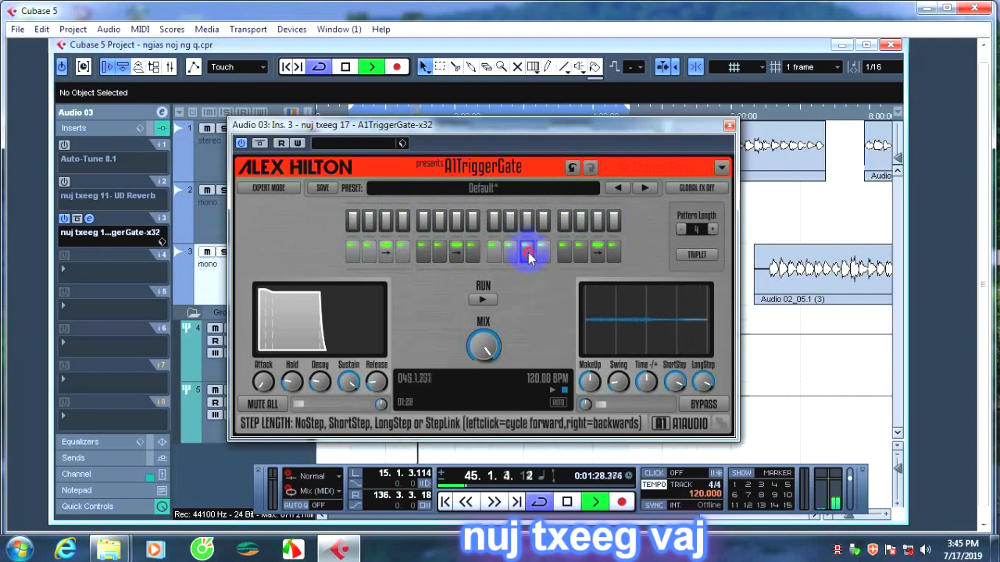
click(528, 254)
click(528, 253)
click(528, 254)
click(528, 254)
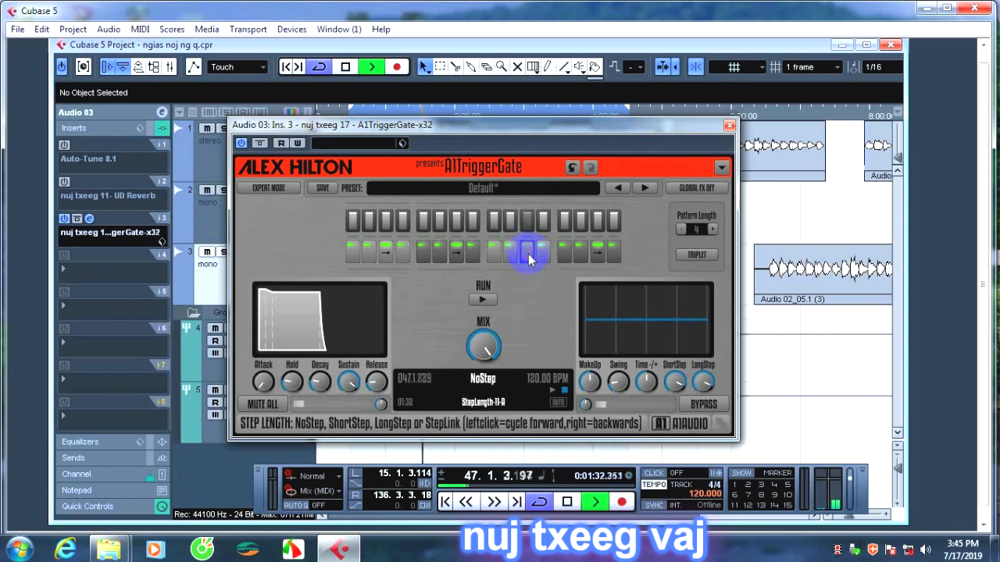
click(528, 257)
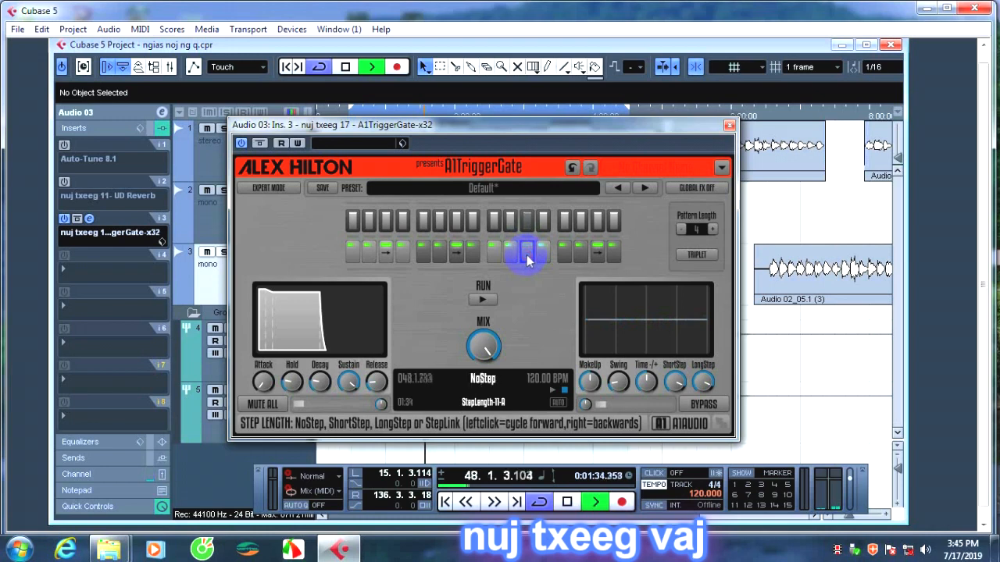
click(528, 258)
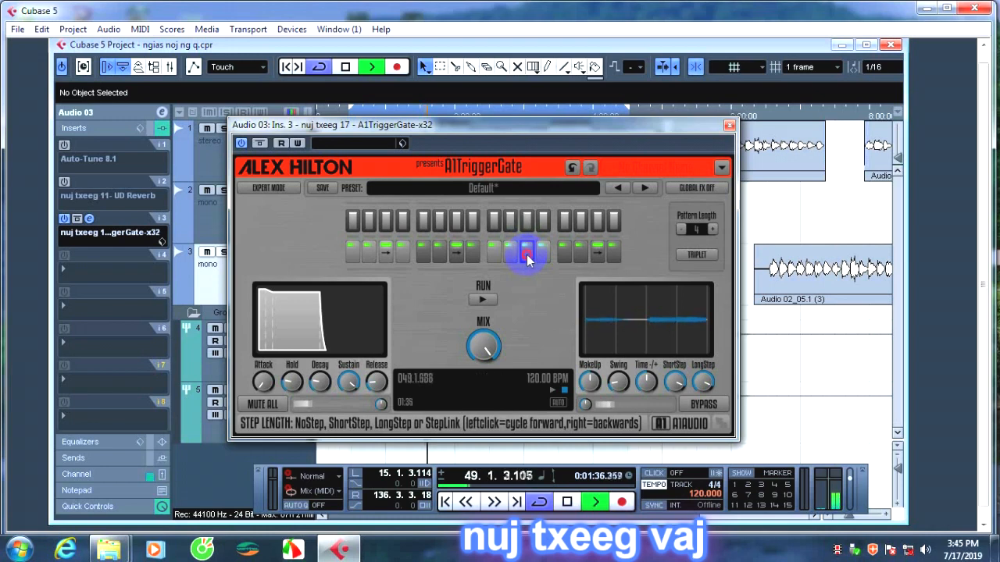
click(528, 258)
click(528, 259)
click(528, 260)
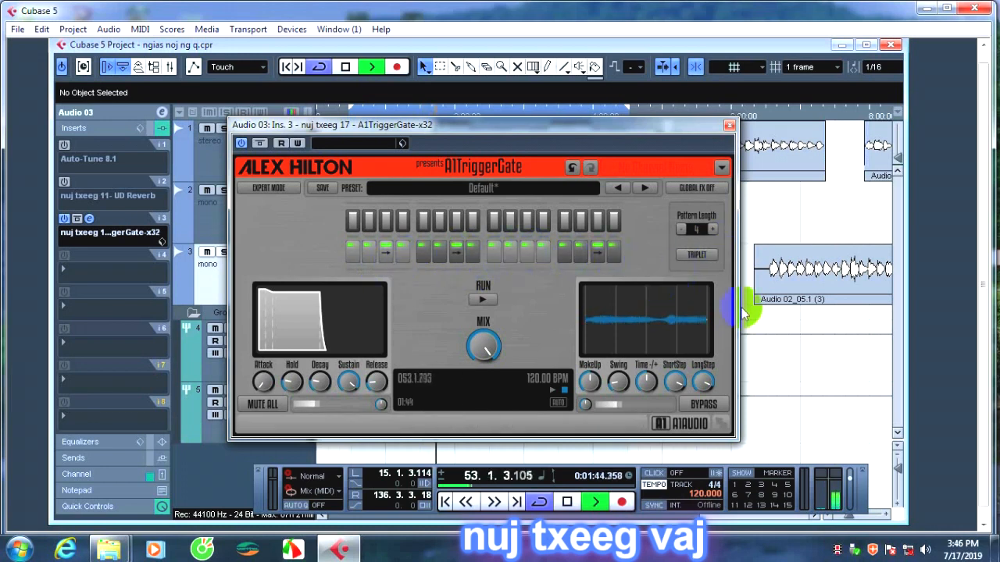
Try the StepLink and other length options on step 8 of the gate pattern, ending on its original short length.
click(473, 252)
click(472, 252)
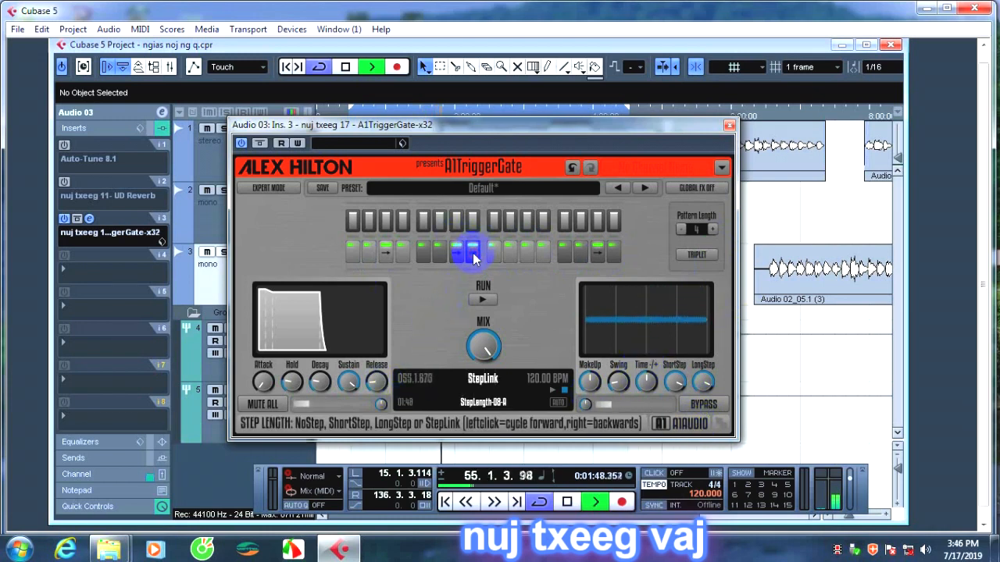
click(473, 251)
click(472, 251)
click(472, 251)
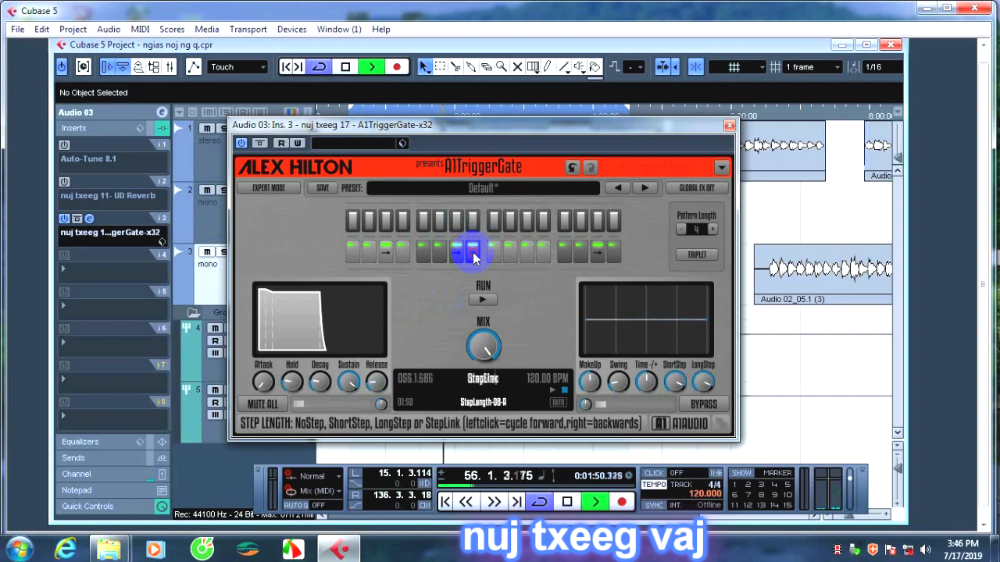
click(473, 251)
click(473, 251)
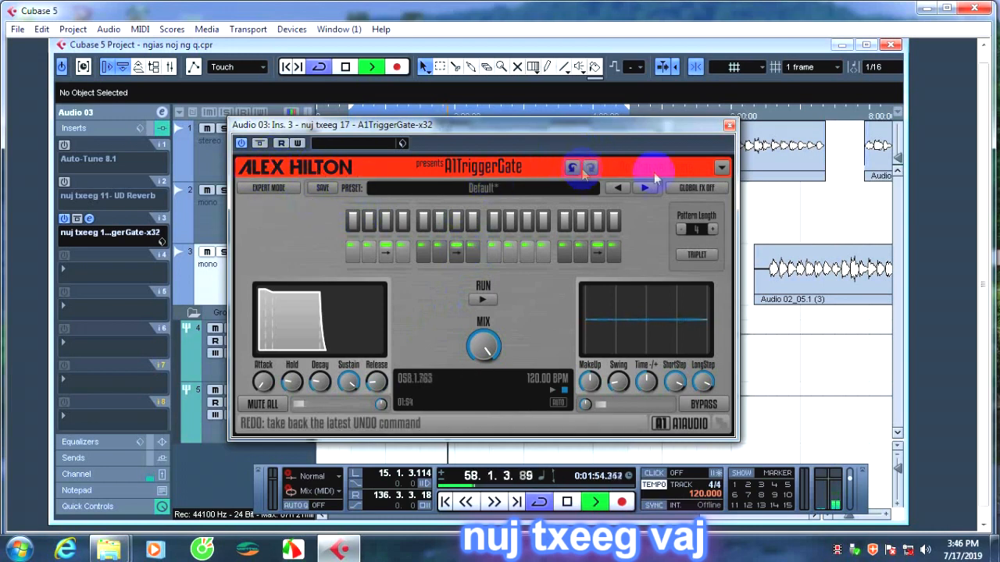
Test A1TriggerGate's Mute All and Bypass during playback, switching each on and back off.
click(264, 405)
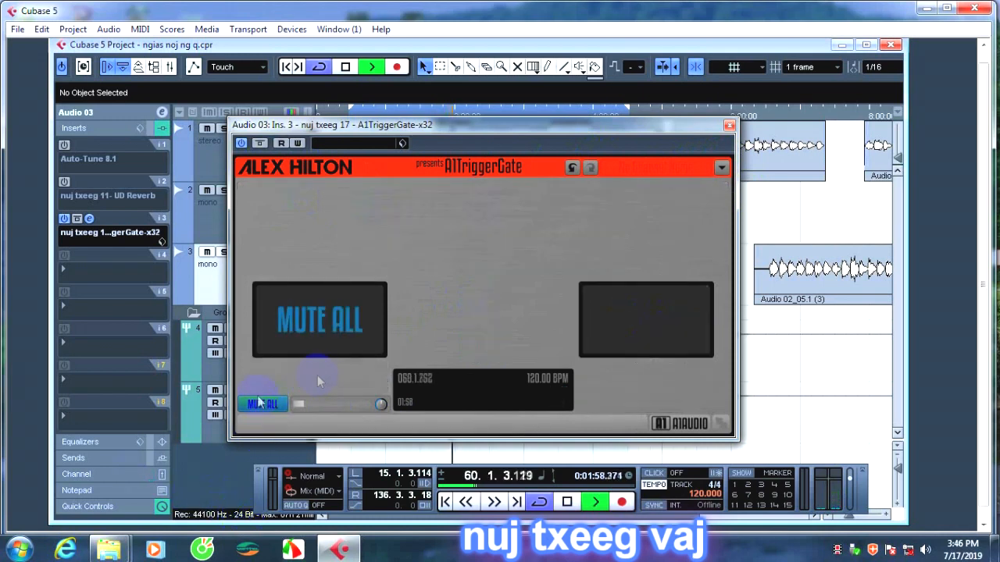
click(275, 406)
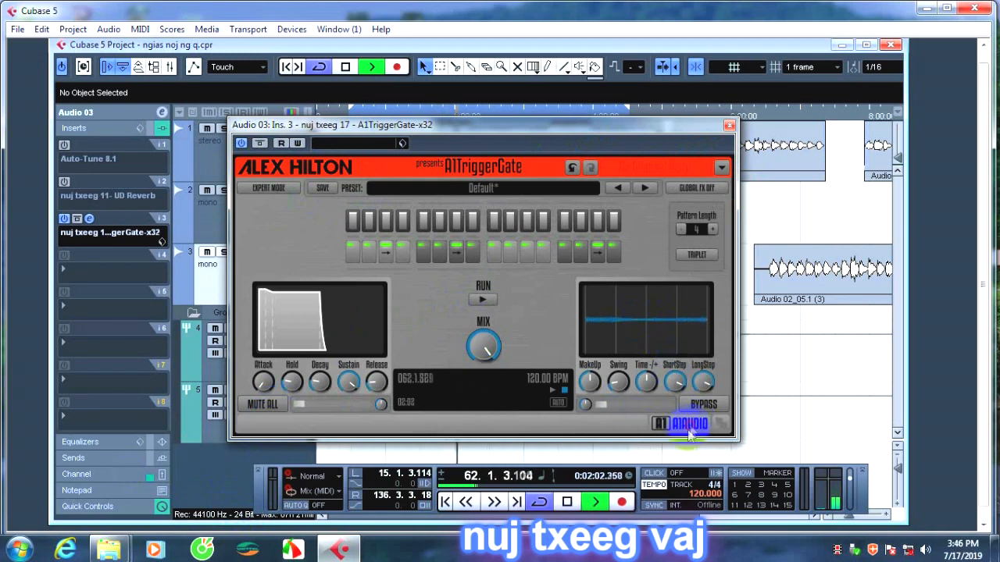
click(707, 406)
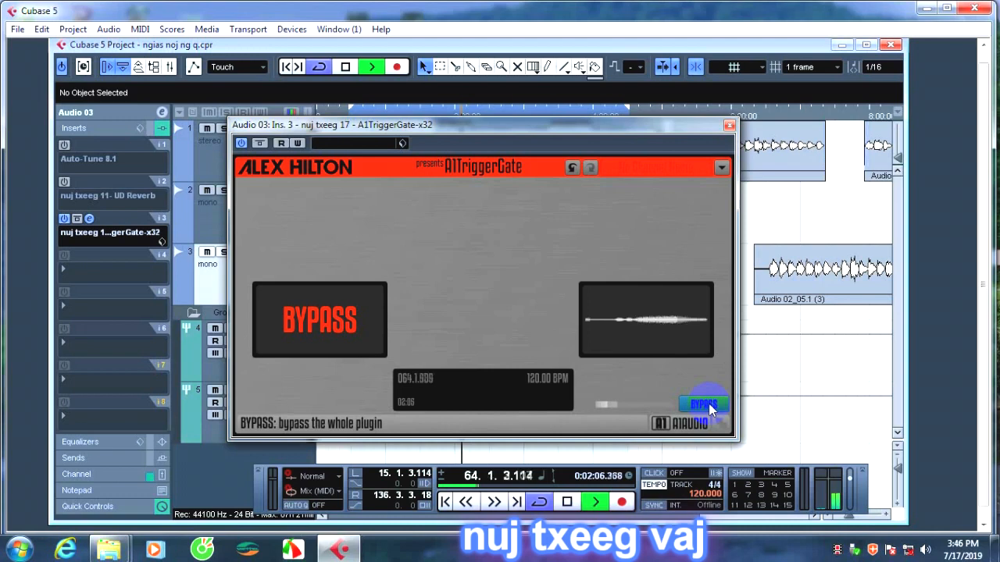
click(707, 406)
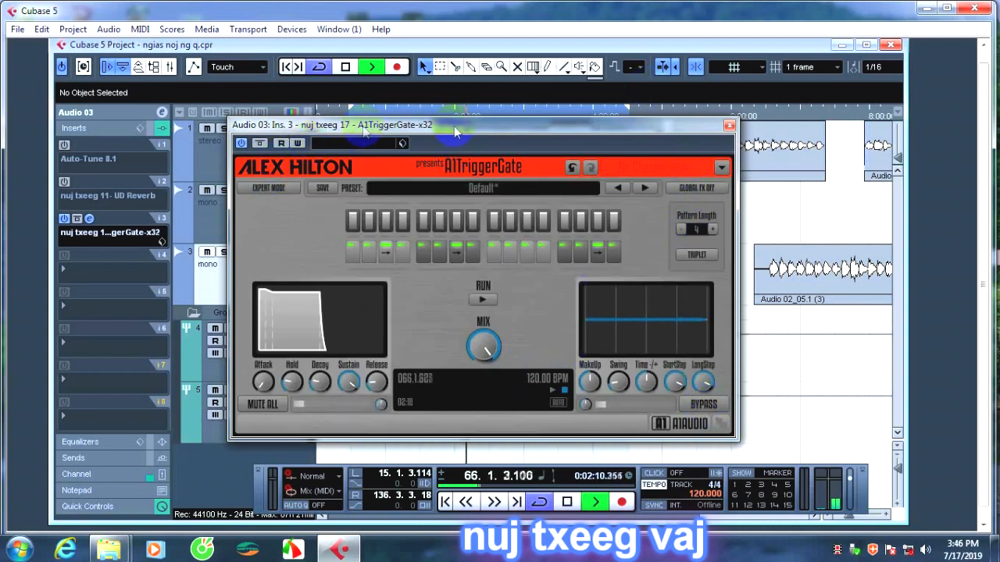
Close the A1TriggerGate editor, briefly enable UD Reverb and view its editor, and leave both inserts on Audio 03 switched off.
click(729, 126)
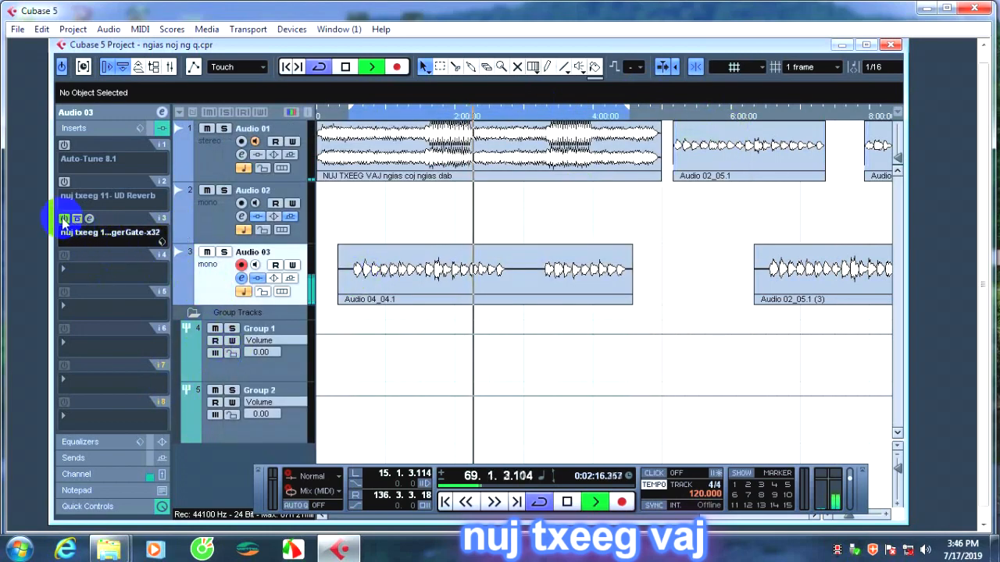
click(65, 183)
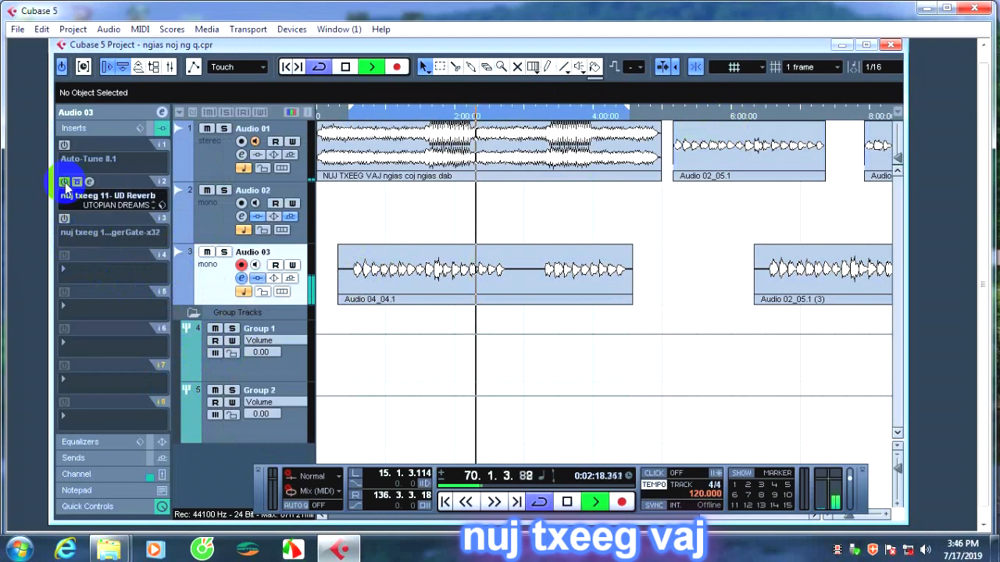
click(89, 182)
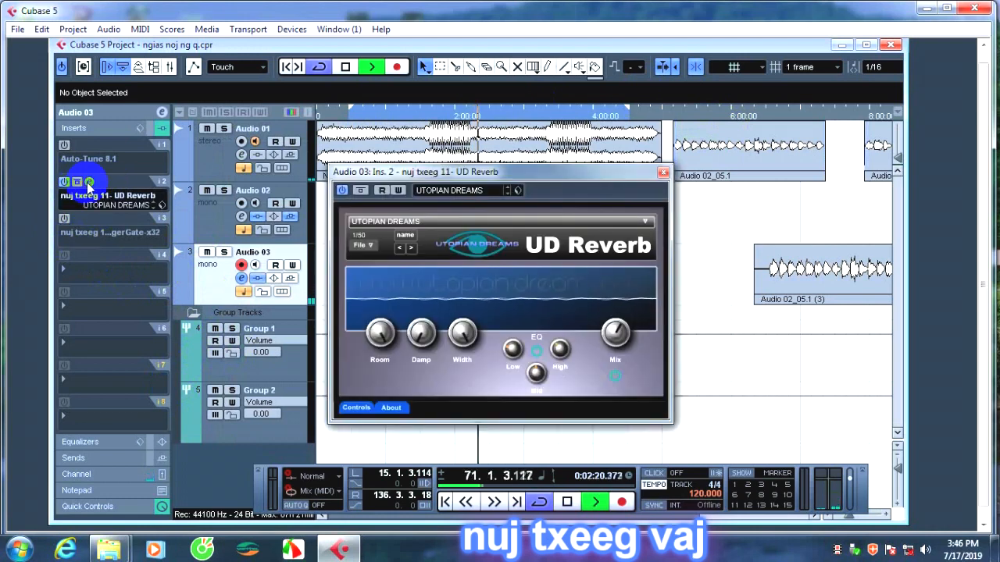
click(89, 182)
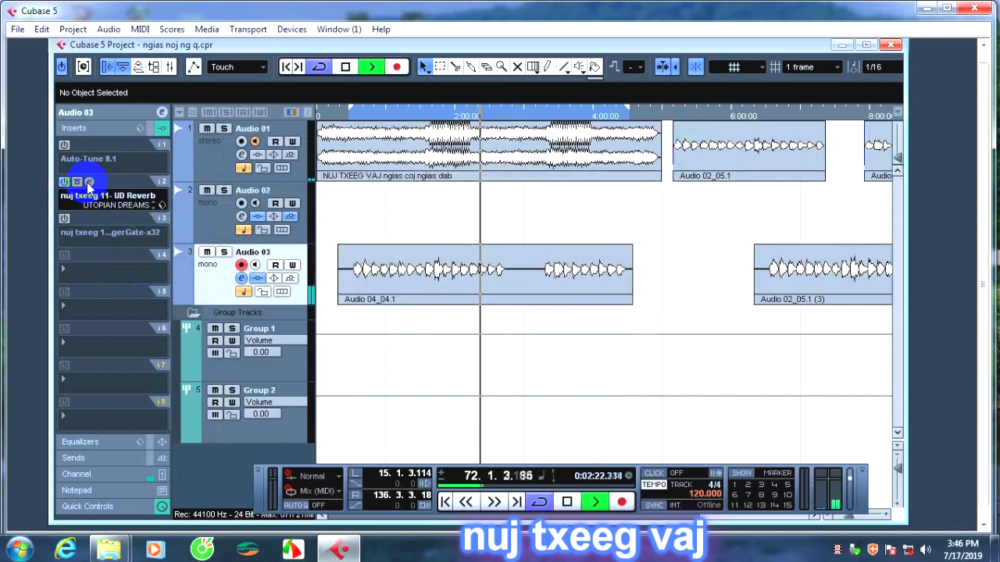
click(65, 182)
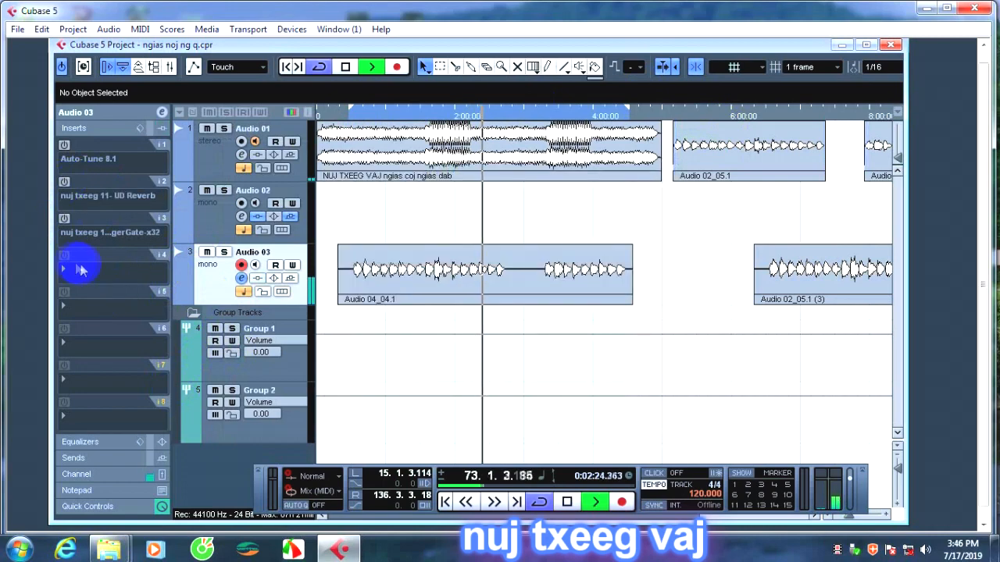
click(79, 269)
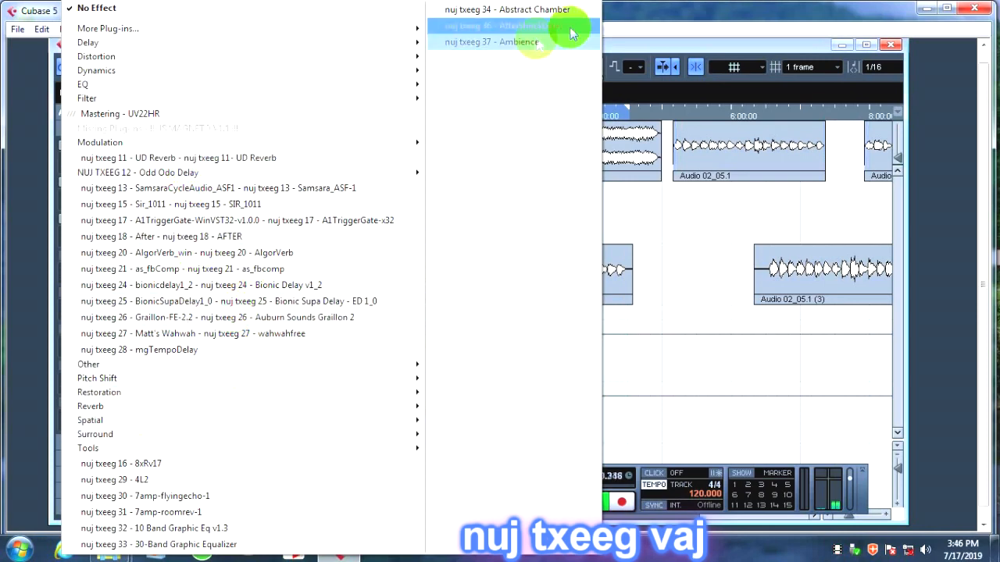
mouse_move(221, 31)
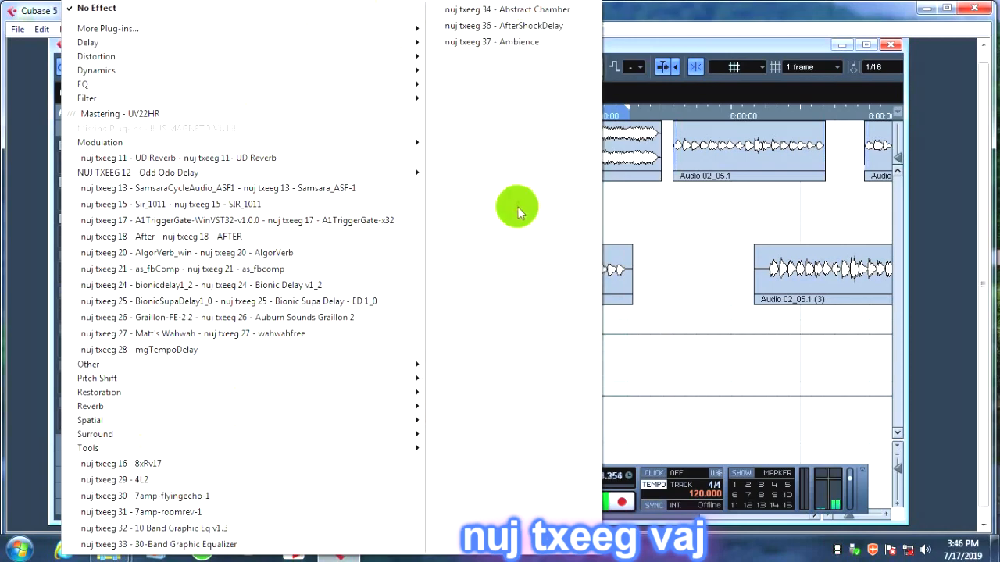
click(770, 24)
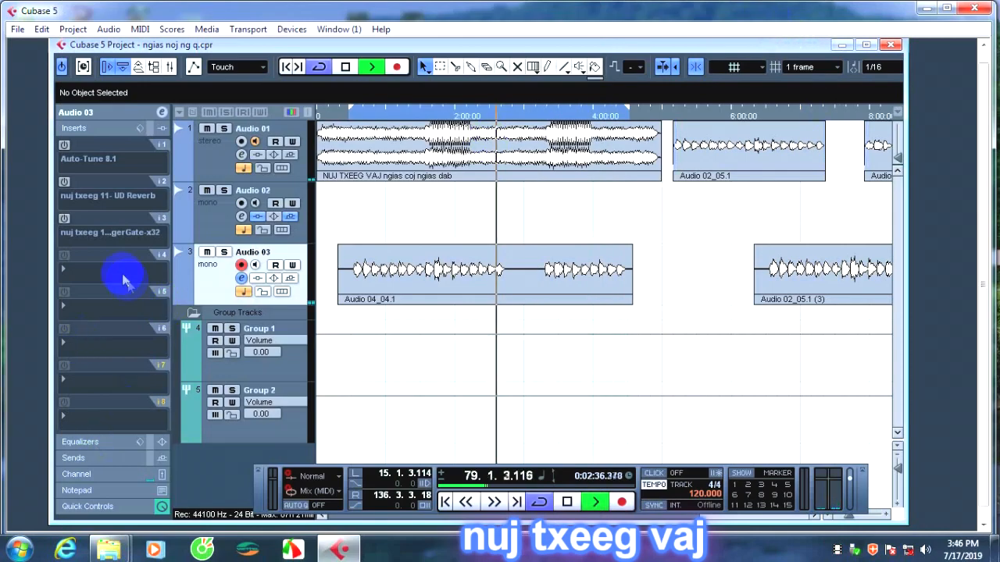
click(64, 220)
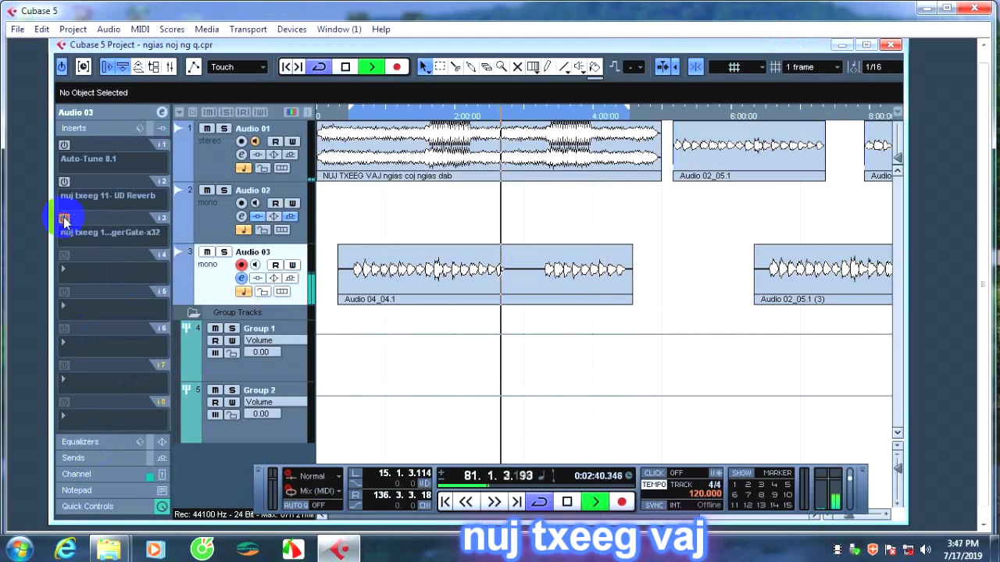
Load AFTER and, in its place, AlgorVerb into insert 4 of Audio 03, viewing and closing each plug-in's editor.
click(90, 269)
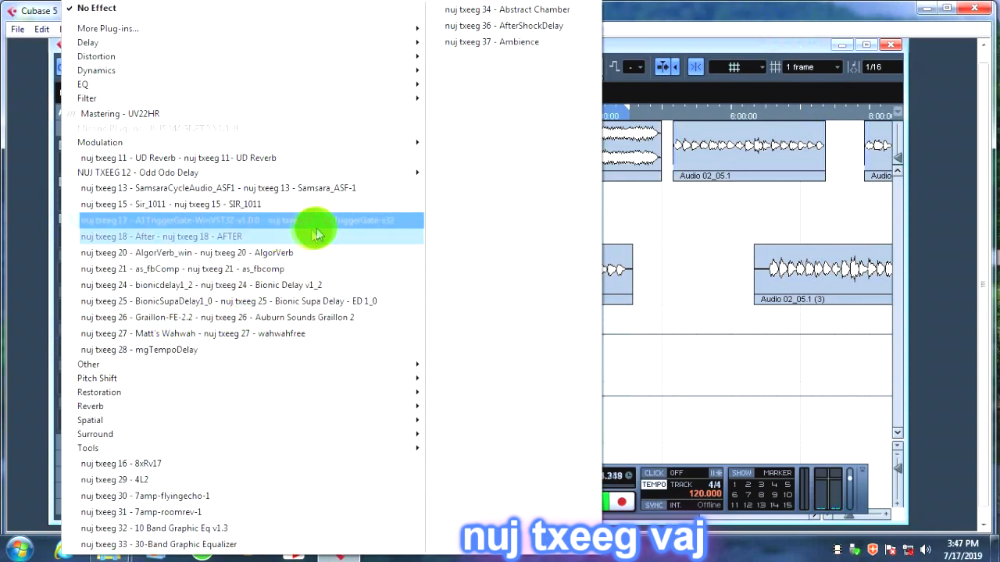
click(193, 240)
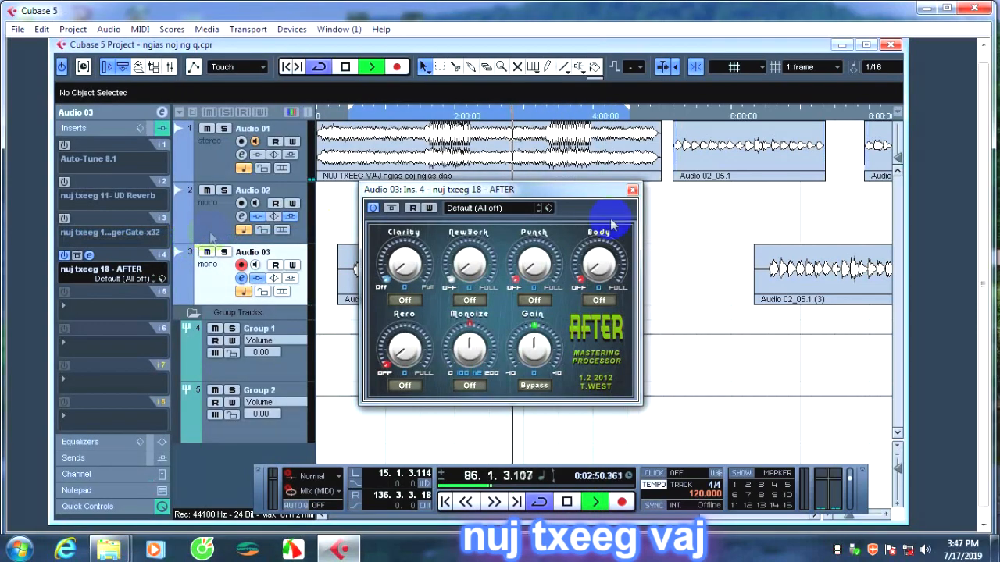
click(632, 190)
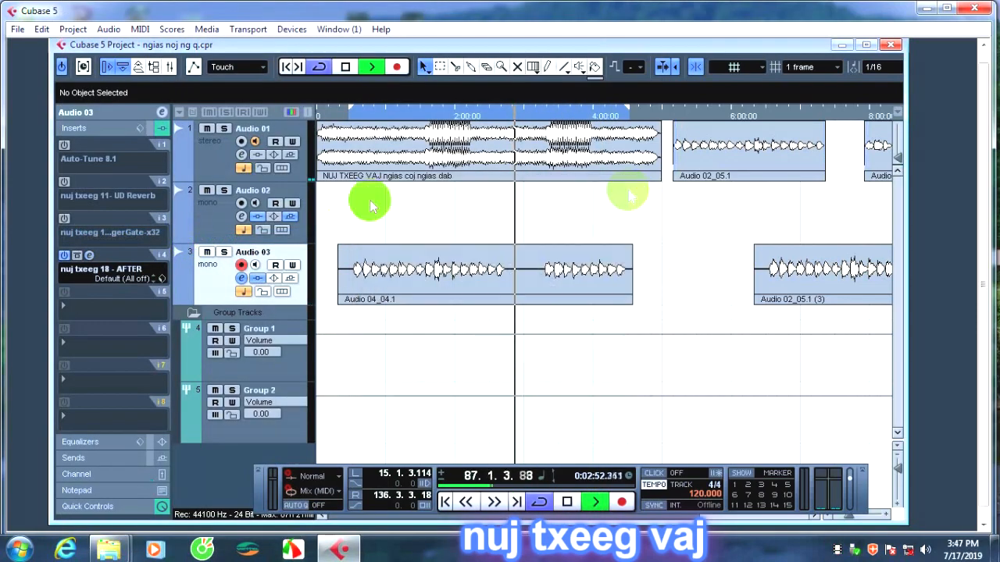
click(94, 266)
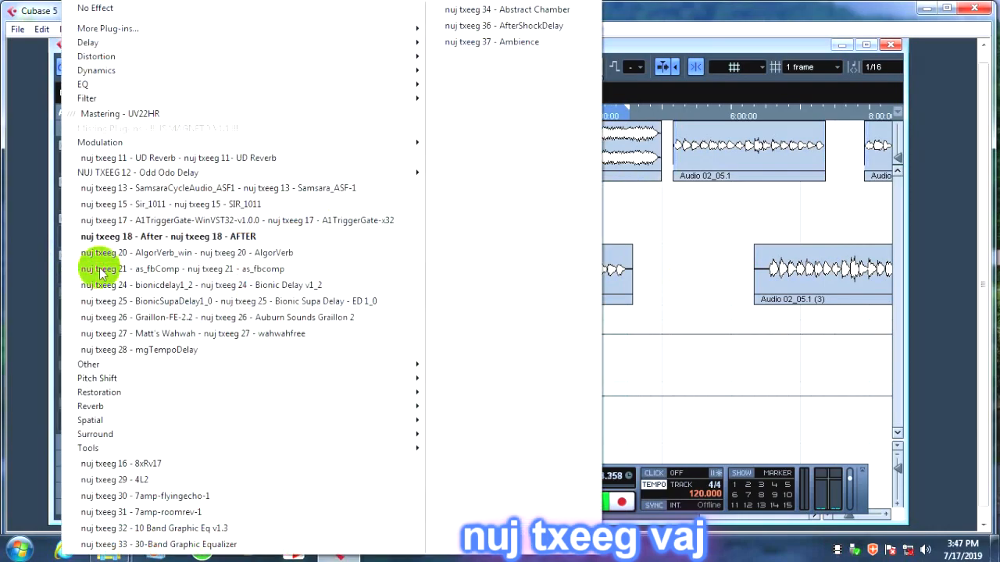
click(132, 252)
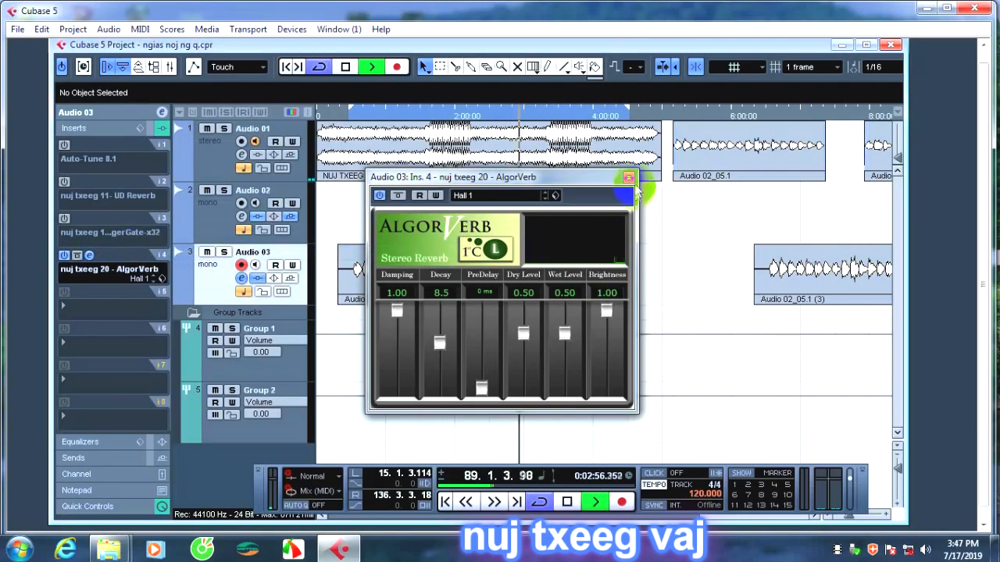
click(630, 178)
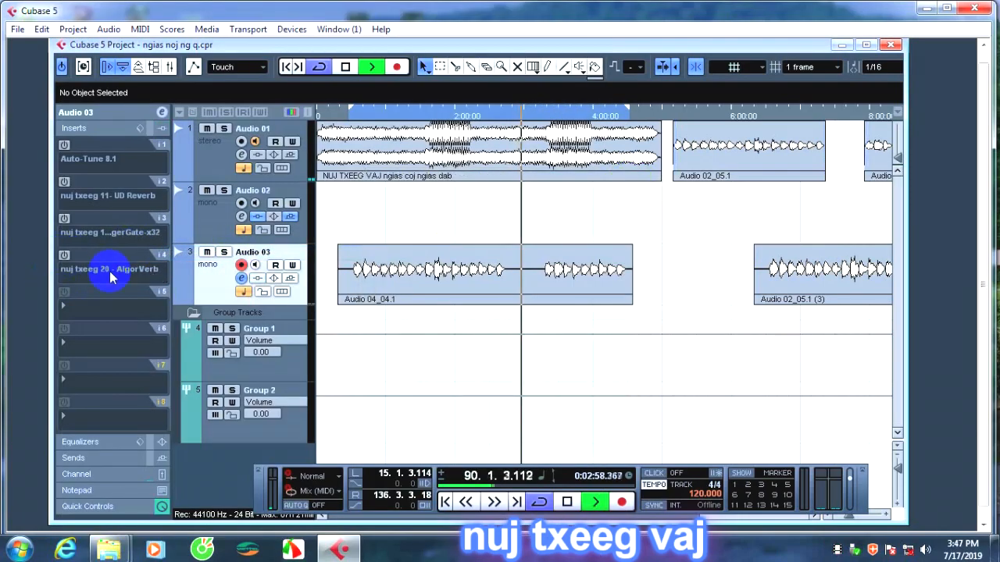
Replace the plug-in in Audio 03's insert 4 with as_fbcomp and close its editor after viewing it.
click(107, 271)
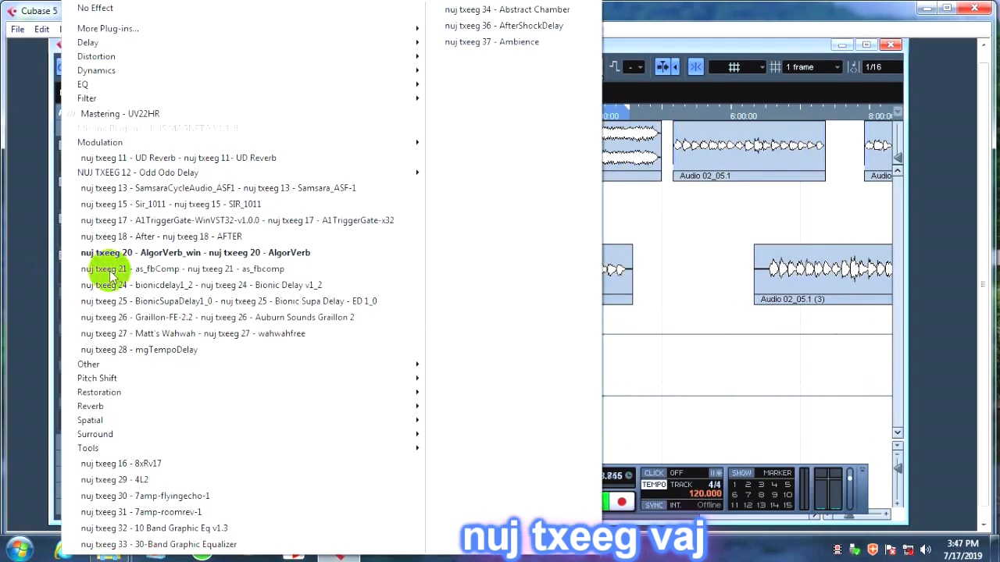
click(232, 273)
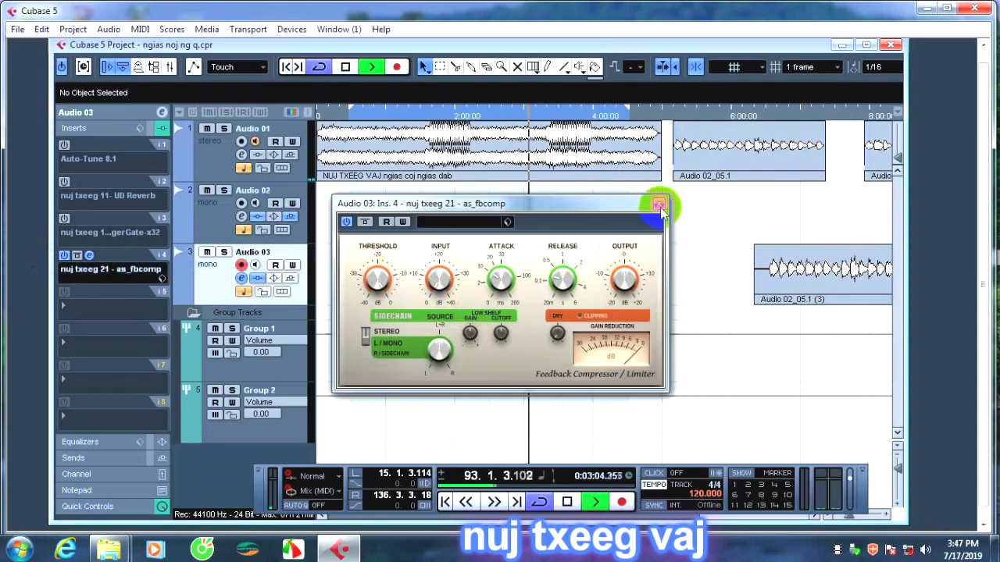
click(659, 205)
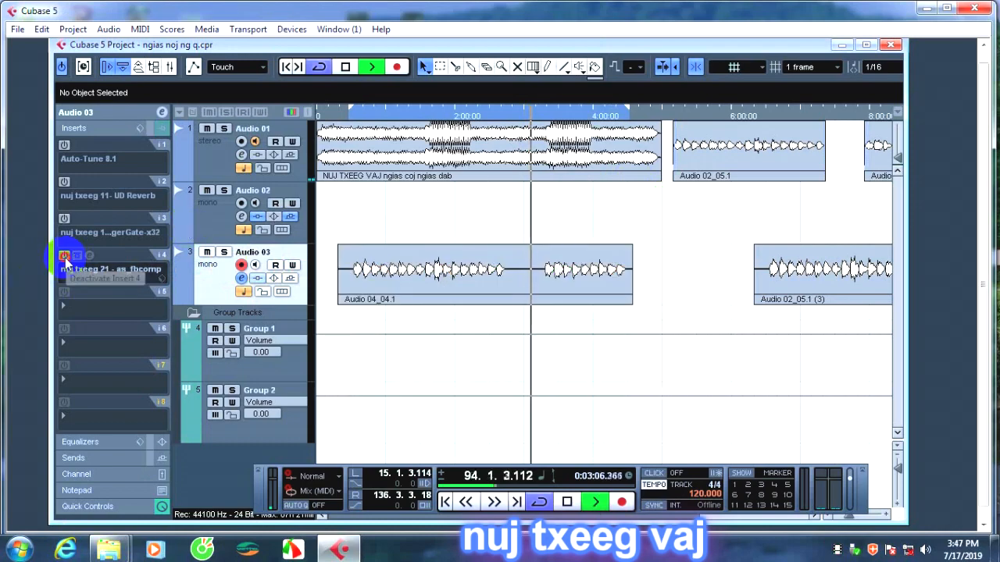
Load Bionic Delay v1_2 into insert 4 of Audio 03, listen to it, close its editor and deactivate the insert.
click(89, 271)
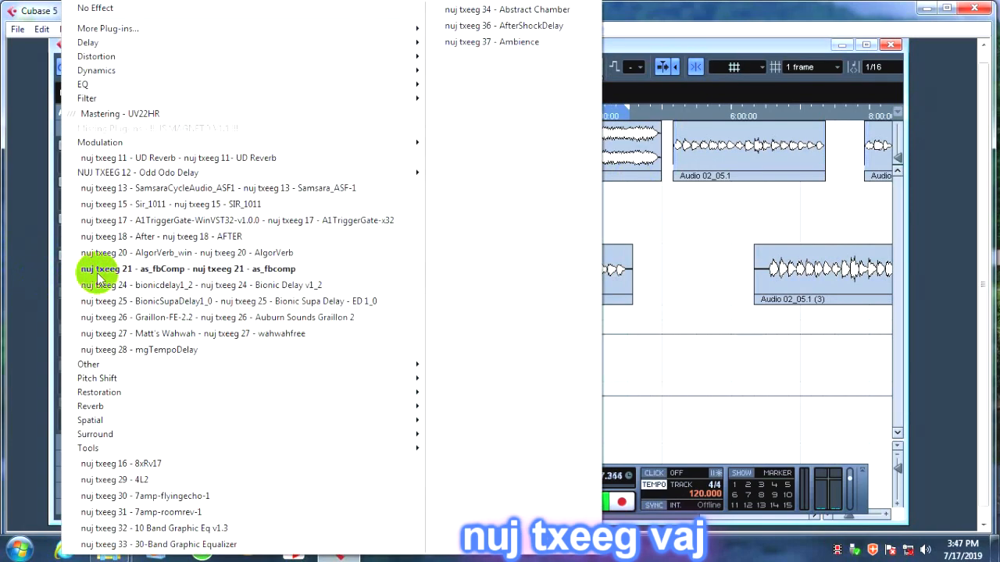
click(164, 285)
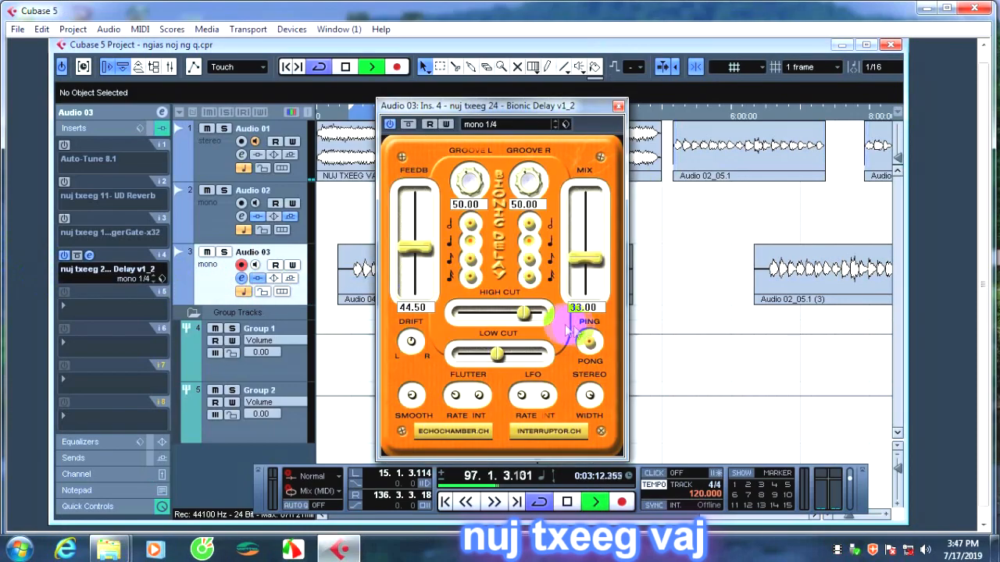
click(618, 107)
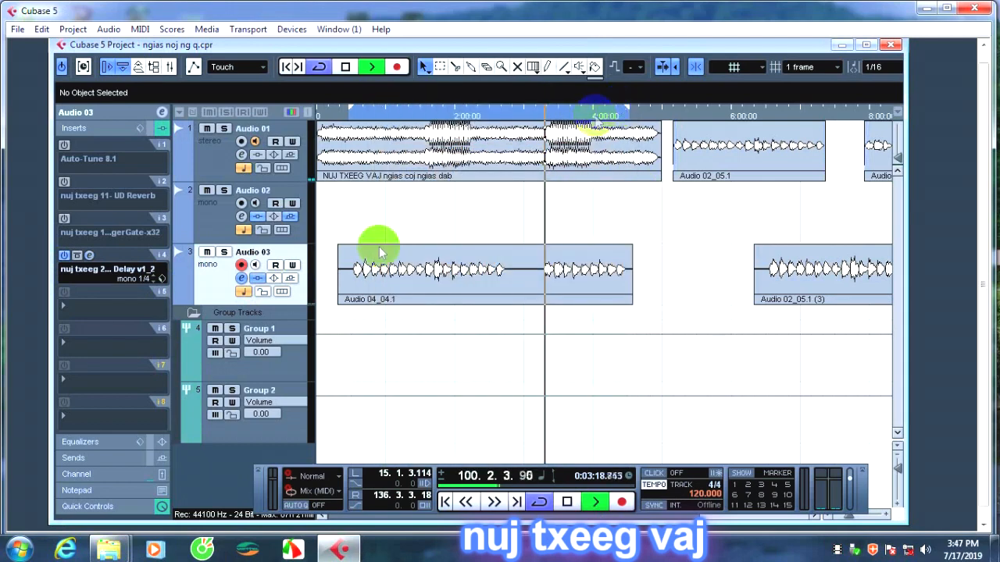
click(65, 257)
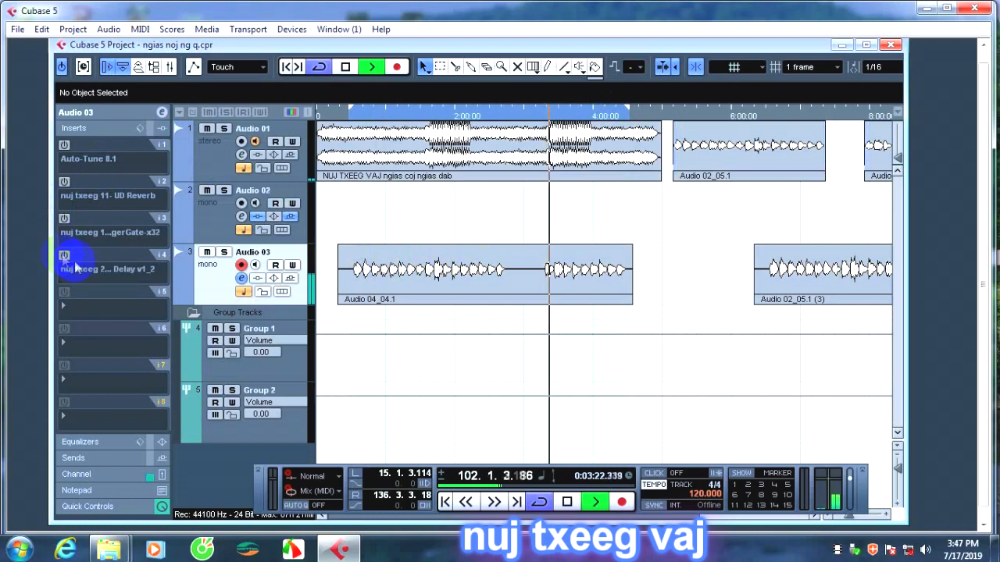
Load Bionic Supa Delay - ED 1_0 into insert 4 of Audio 03, listen to it during playback and close its editor.
click(100, 269)
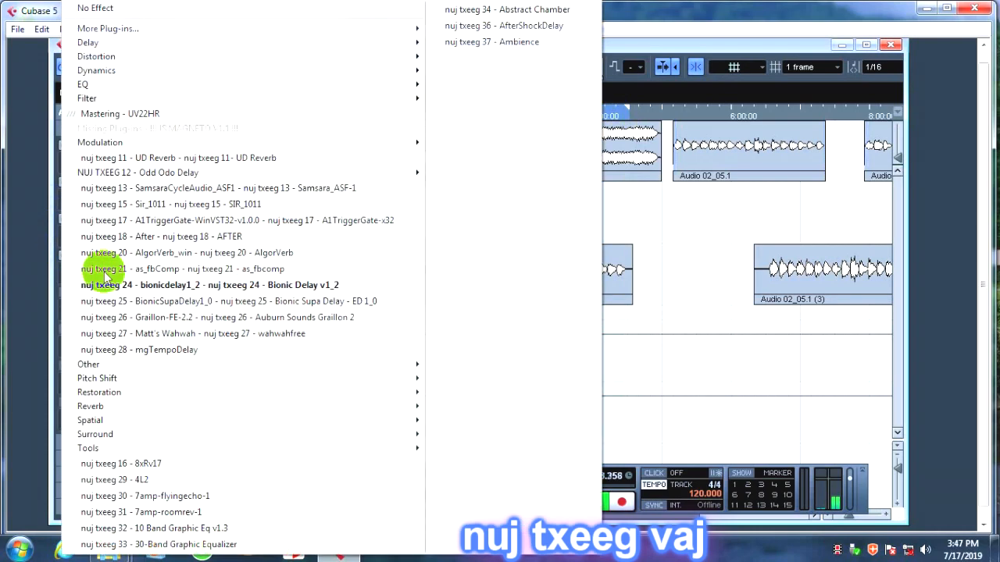
click(179, 303)
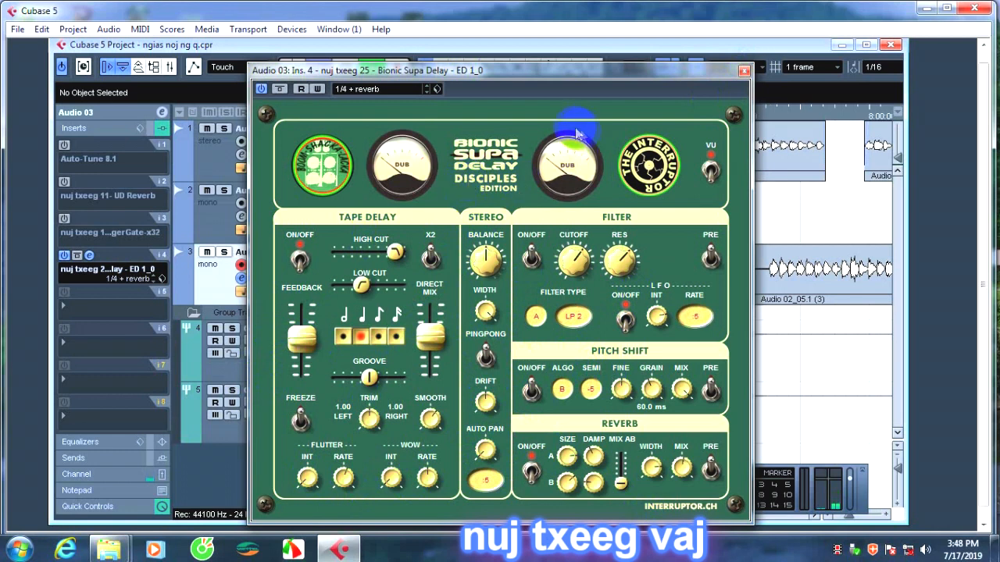
click(746, 72)
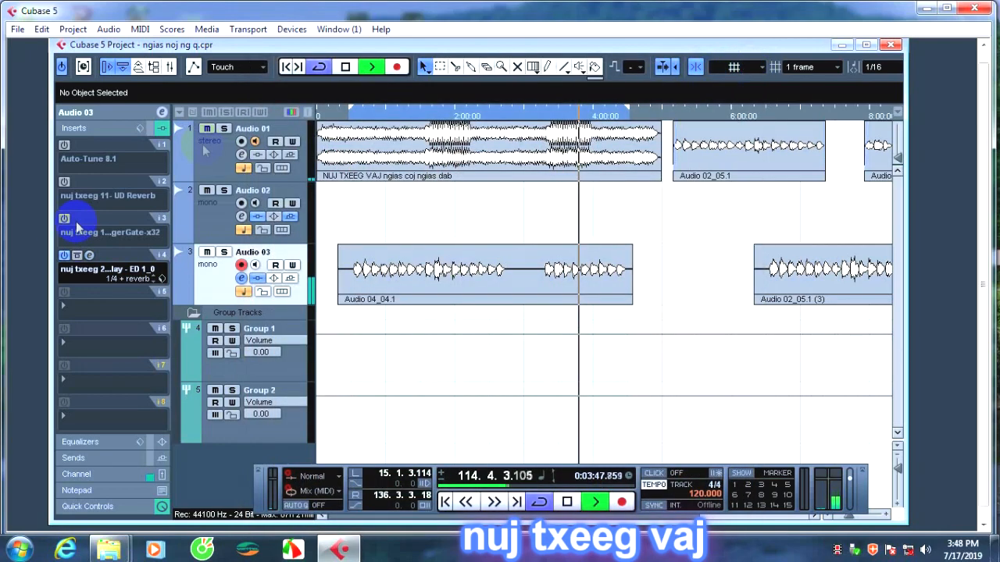
Load Auburn Sounds Graillon 2 into insert 4 of Audio 03 and raise its Pitch-Shift to 10.50 st.
click(101, 271)
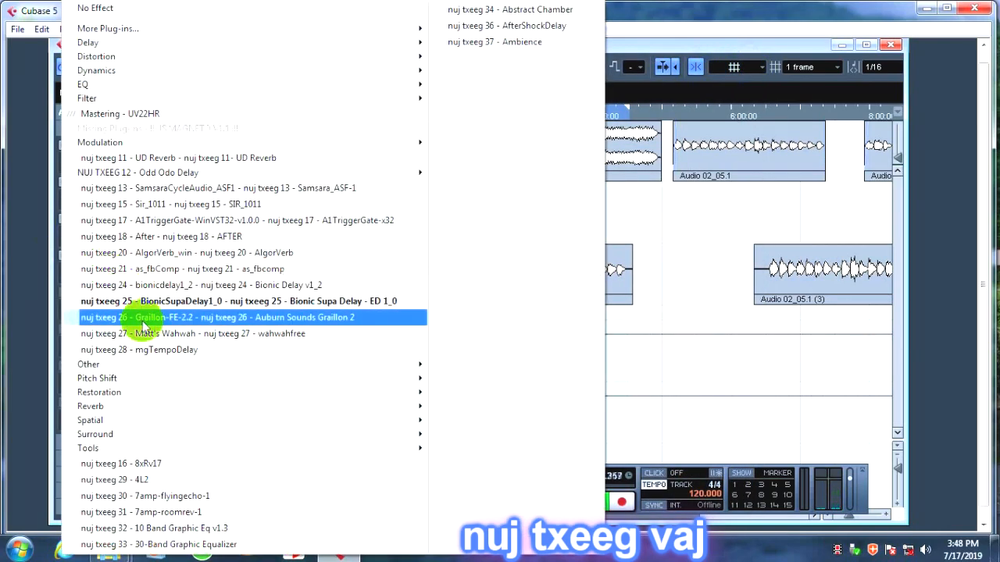
click(148, 318)
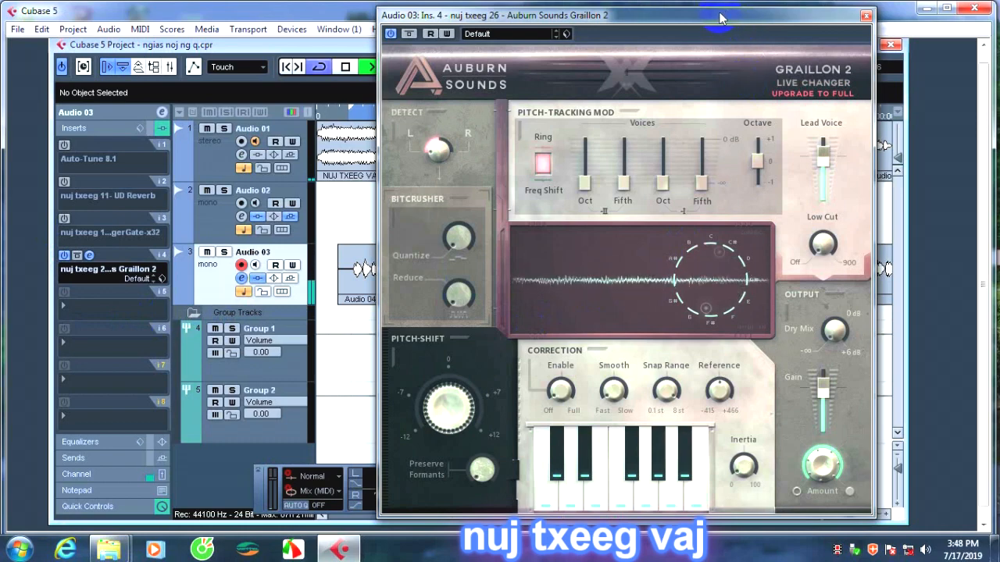
drag(725, 17, 655, 17)
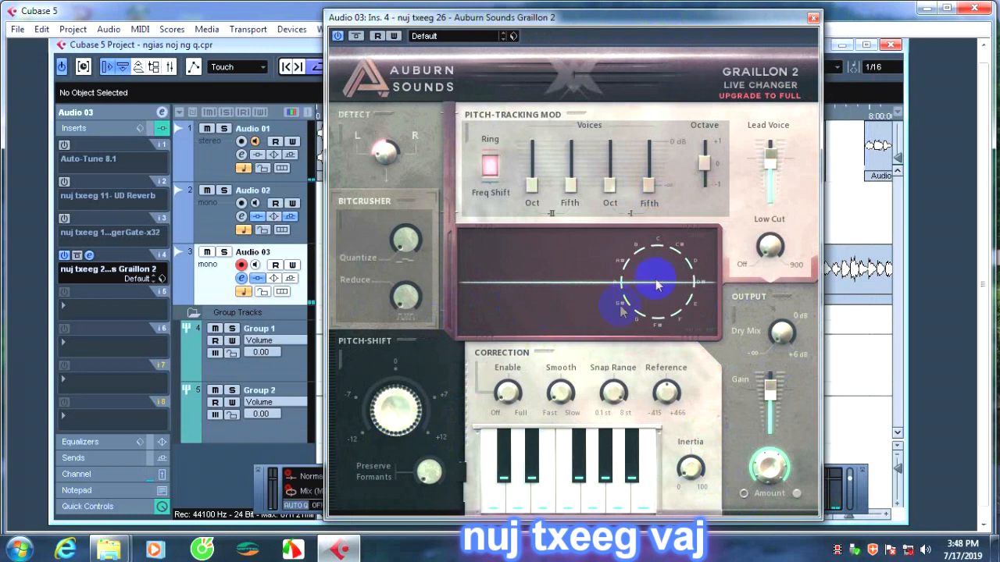
drag(397, 418, 408, 294)
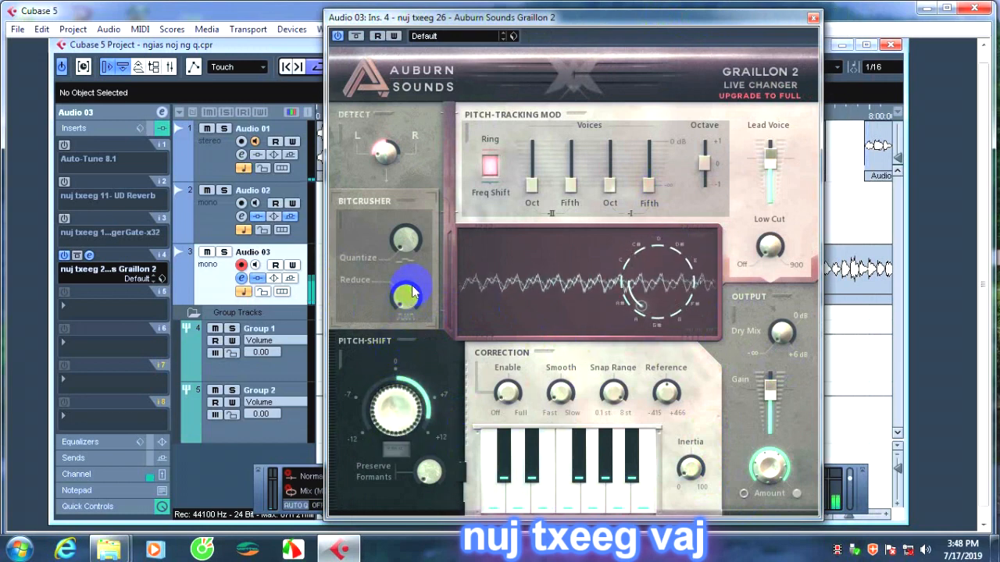
drag(381, 404, 383, 399)
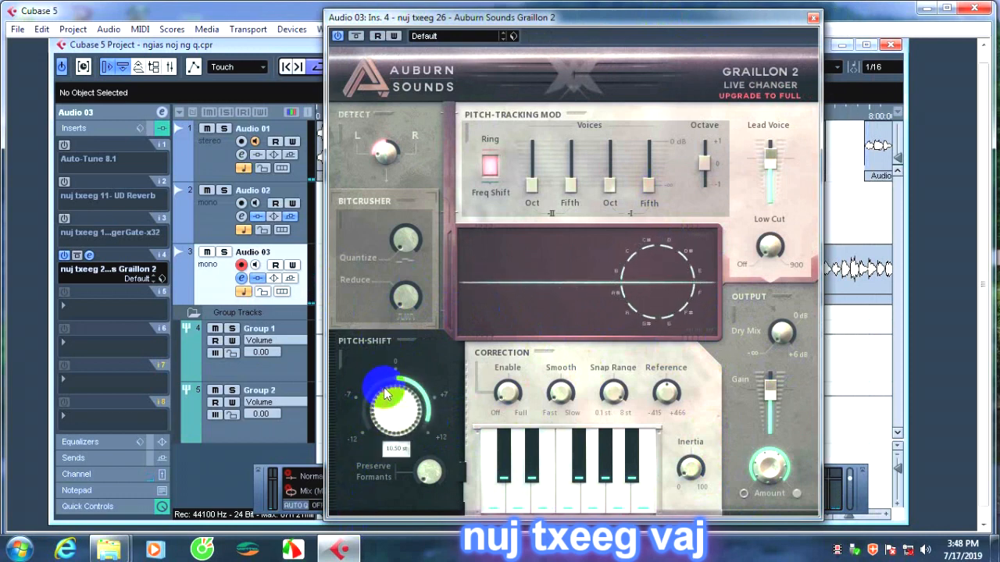
Try Graillon 2's output Amount knob, lower Pitch-Shift to 0.24 st, close the editor and deactivate the insert.
click(757, 472)
drag(758, 470, 770, 375)
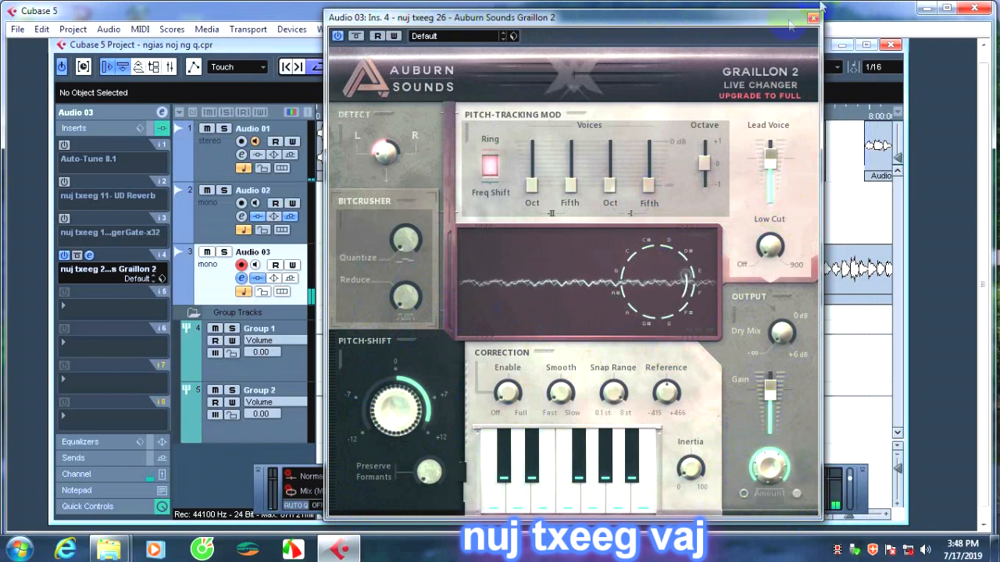
click(398, 420)
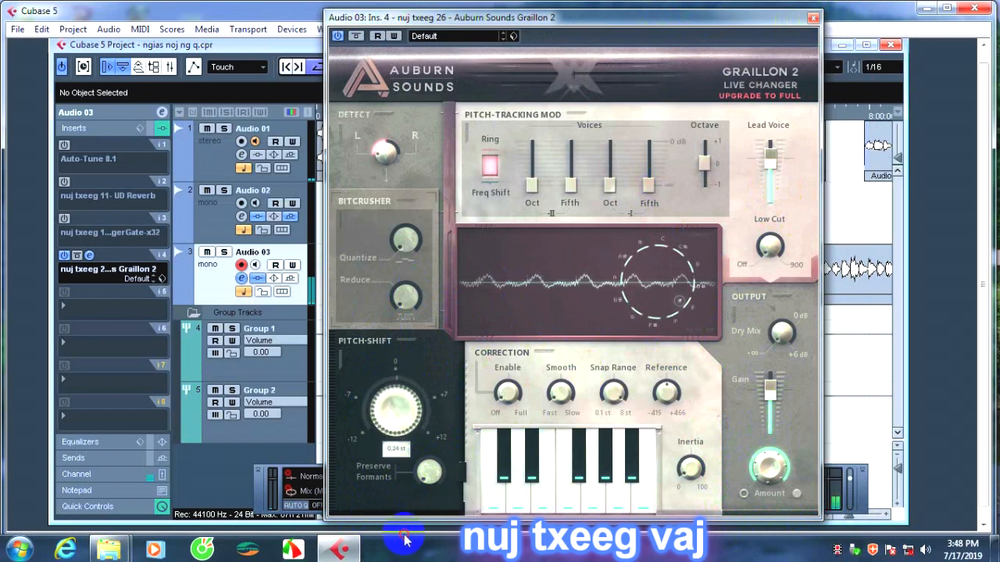
click(812, 18)
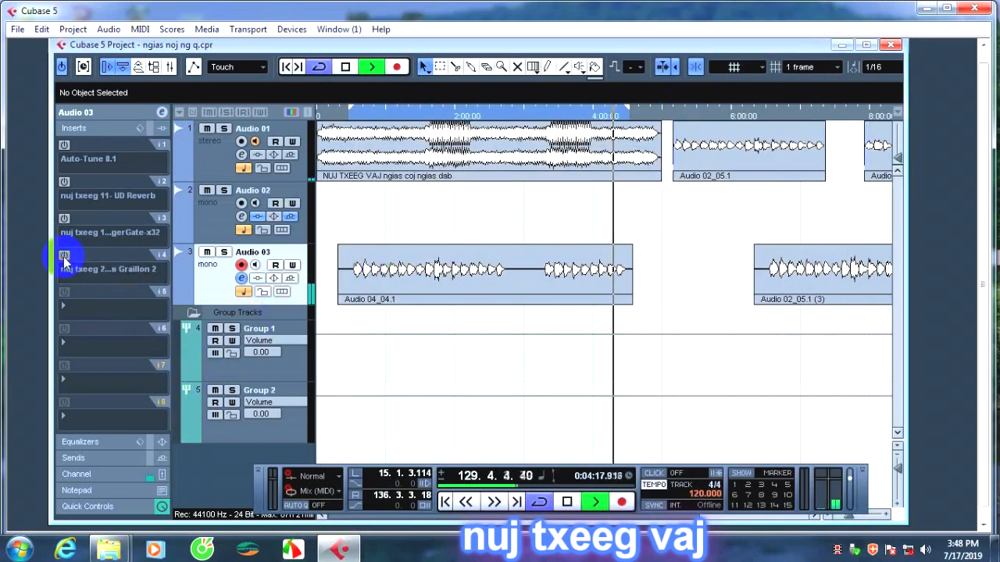
Load wahwahfree into insert 4 of Audio 03, discarding all changes to Graillon 2.
click(101, 271)
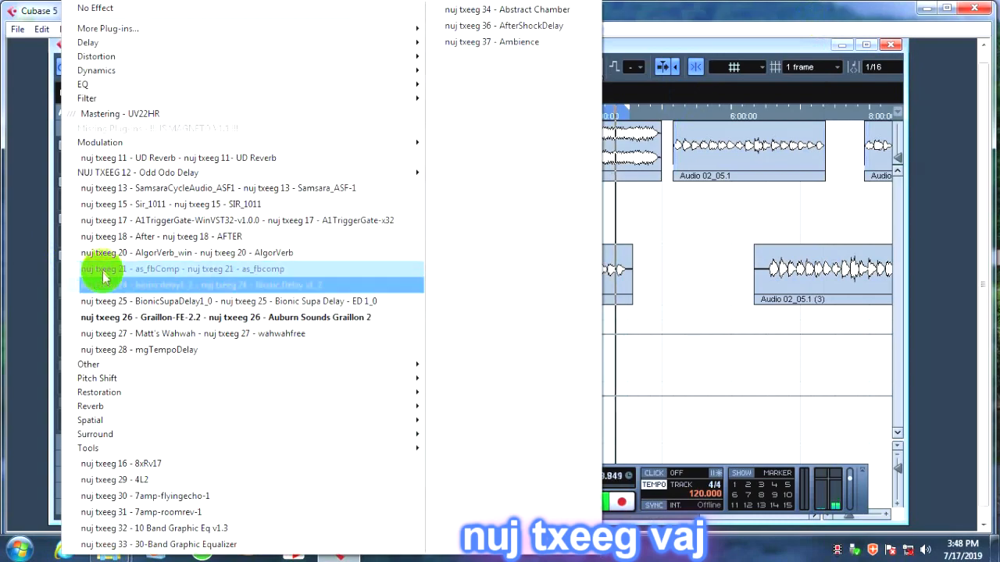
click(137, 333)
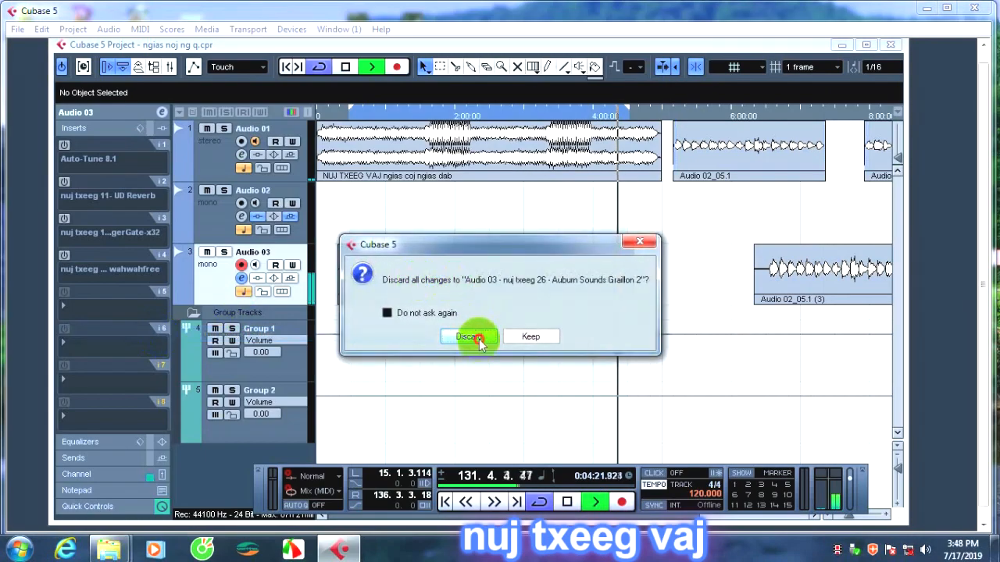
click(478, 339)
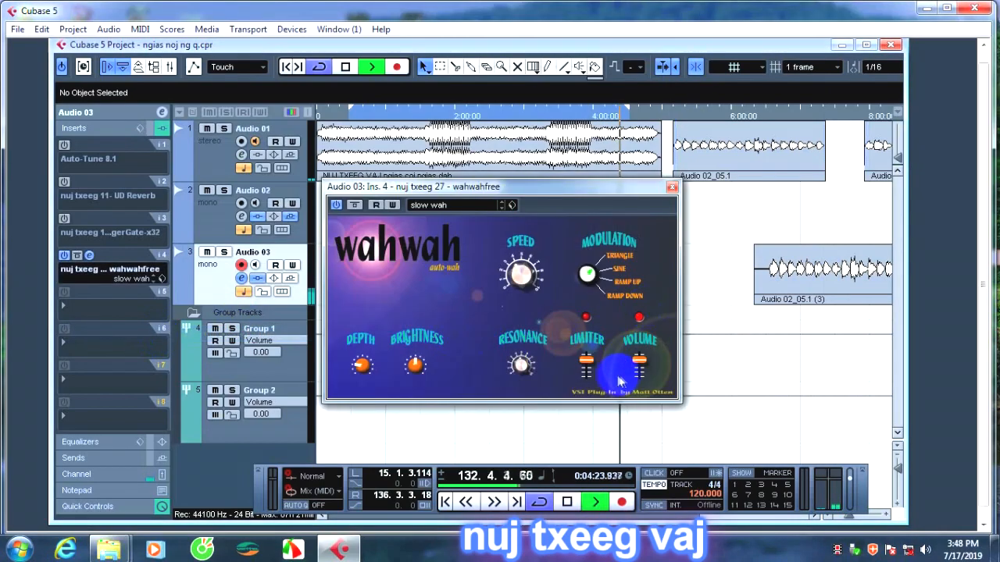
Change the wahwah plug-in's Modulation waveform and move playback back to about 40 seconds, where the Audio 03 clip is playing.
click(590, 273)
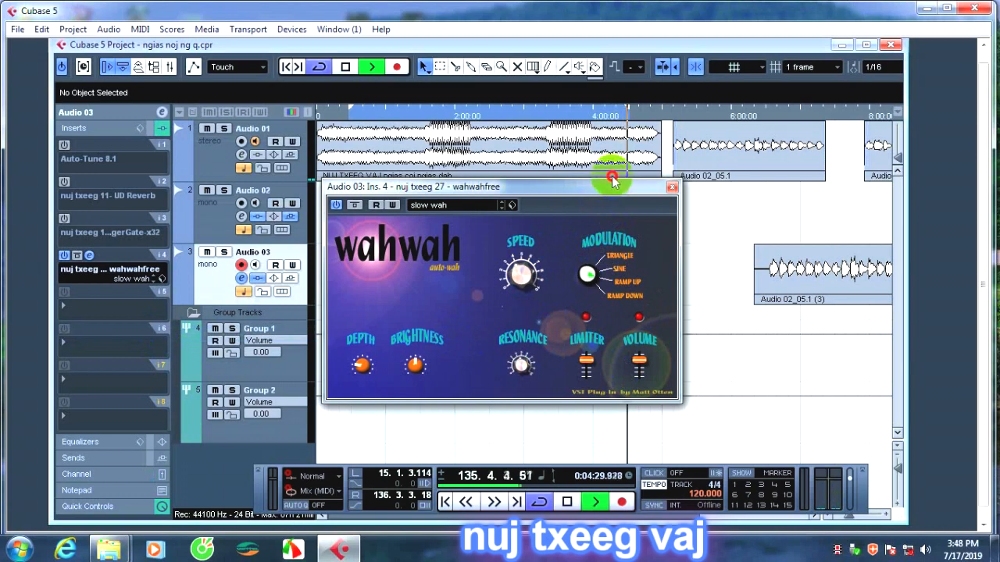
click(362, 115)
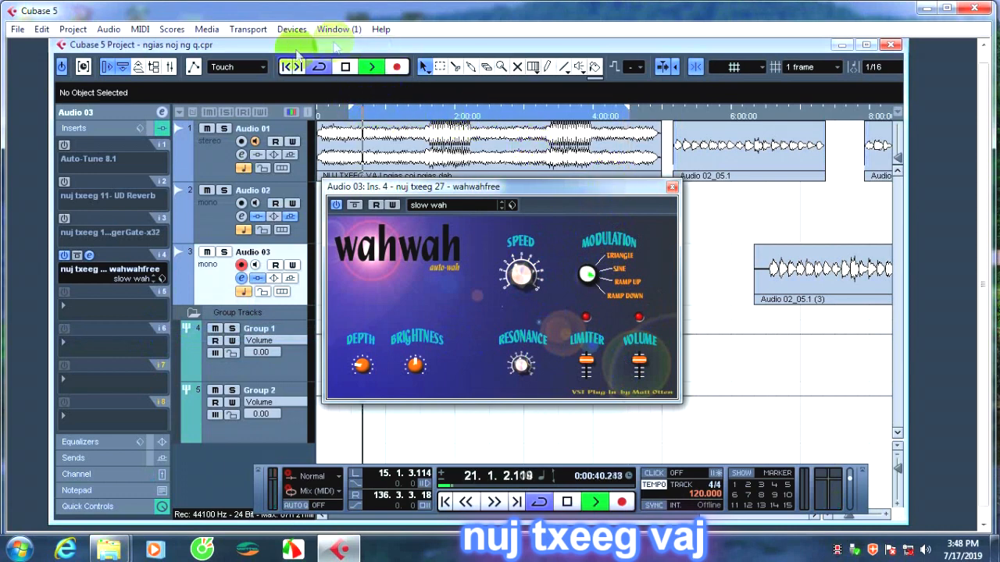
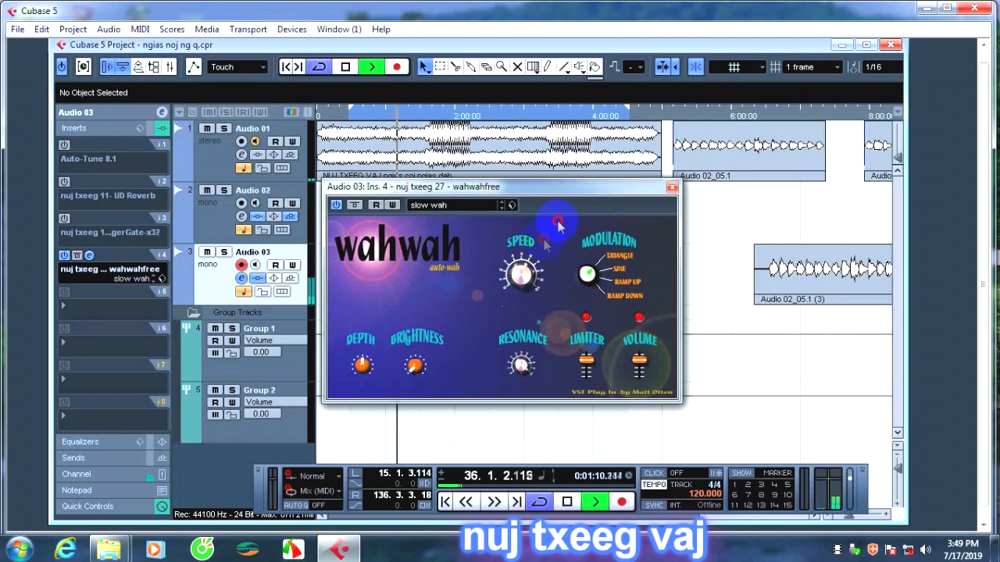
Close the wahwah editor and load mgTempoDelay into insert 4 of Audio 03, discarding all changes to wahwahfree.
click(672, 187)
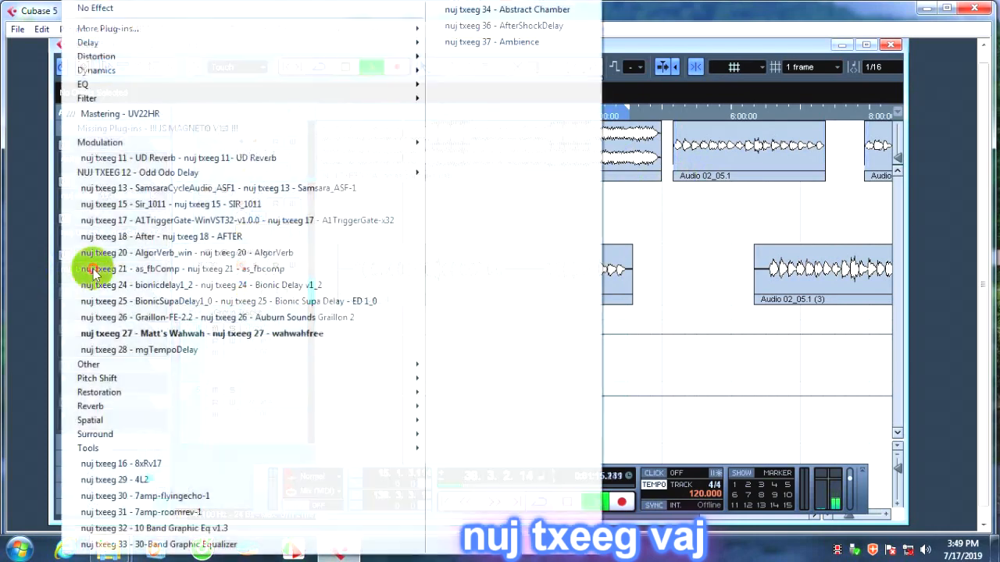
click(81, 269)
mouse_move(185, 368)
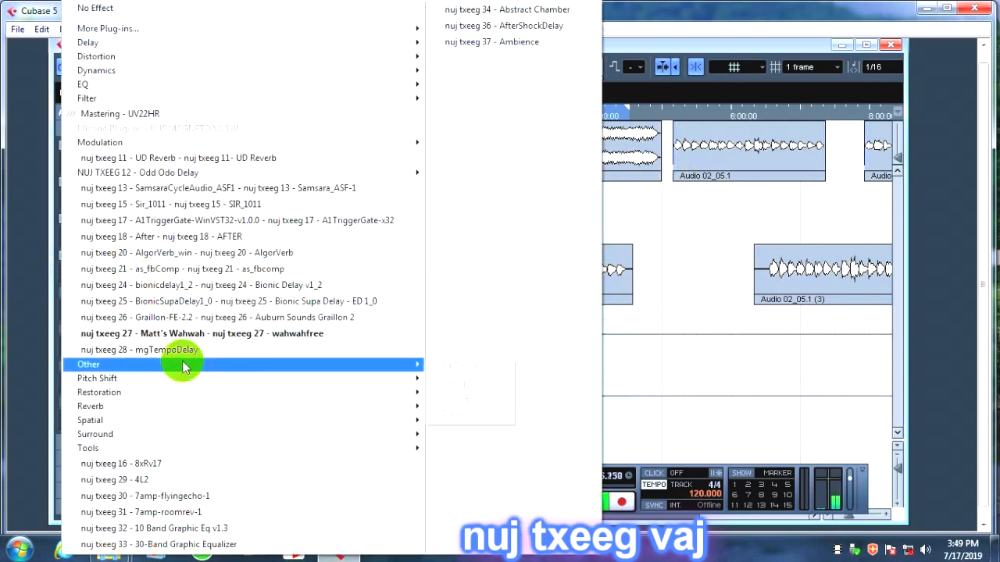
click(183, 350)
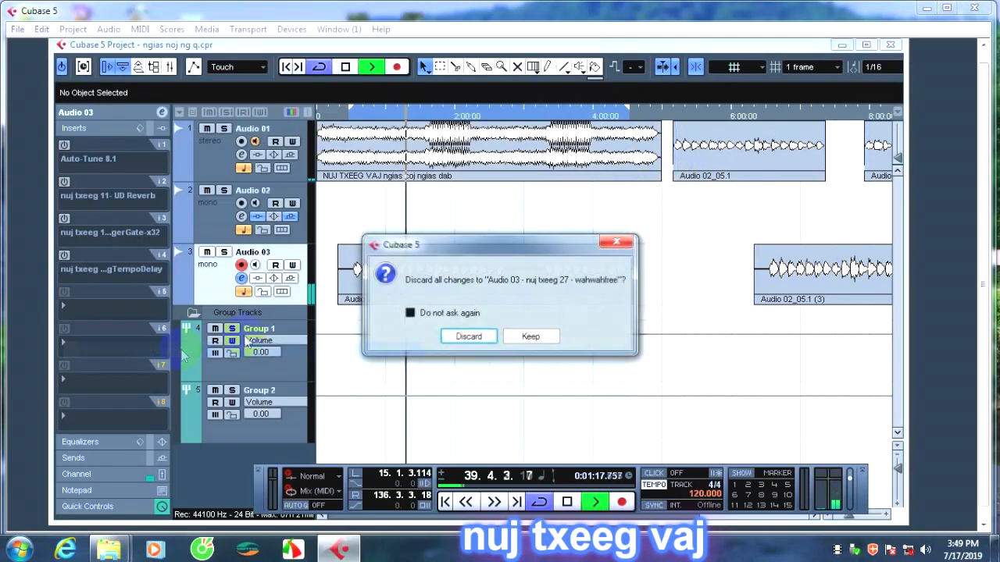
click(470, 337)
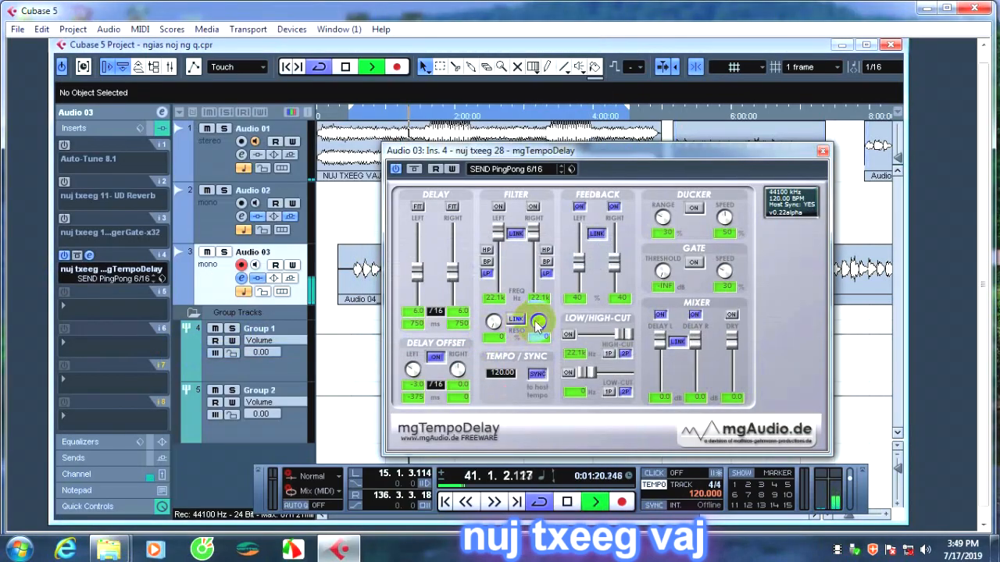
Close the mgTempoDelay editor and deactivate insert 4 of Audio 03.
click(576, 296)
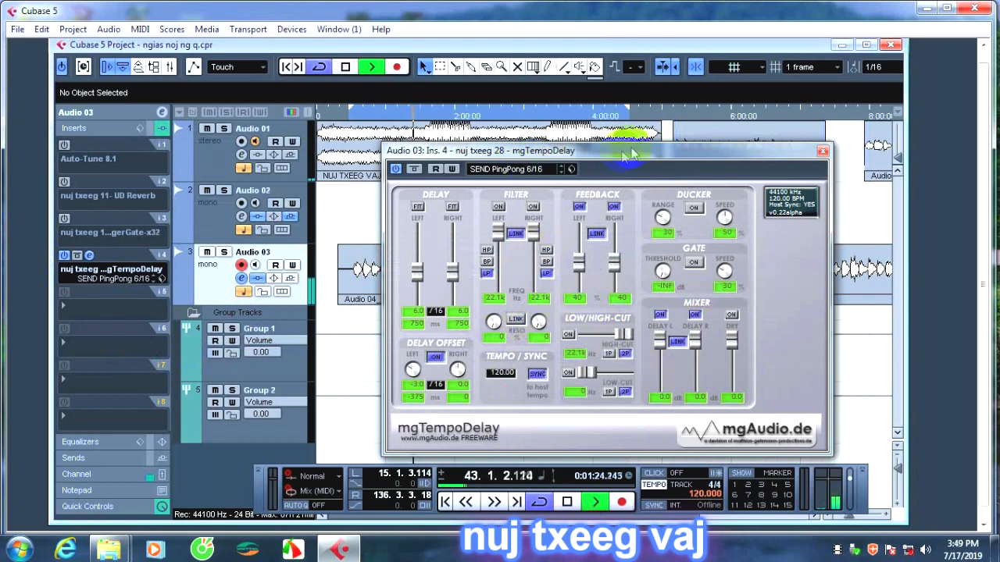
click(823, 151)
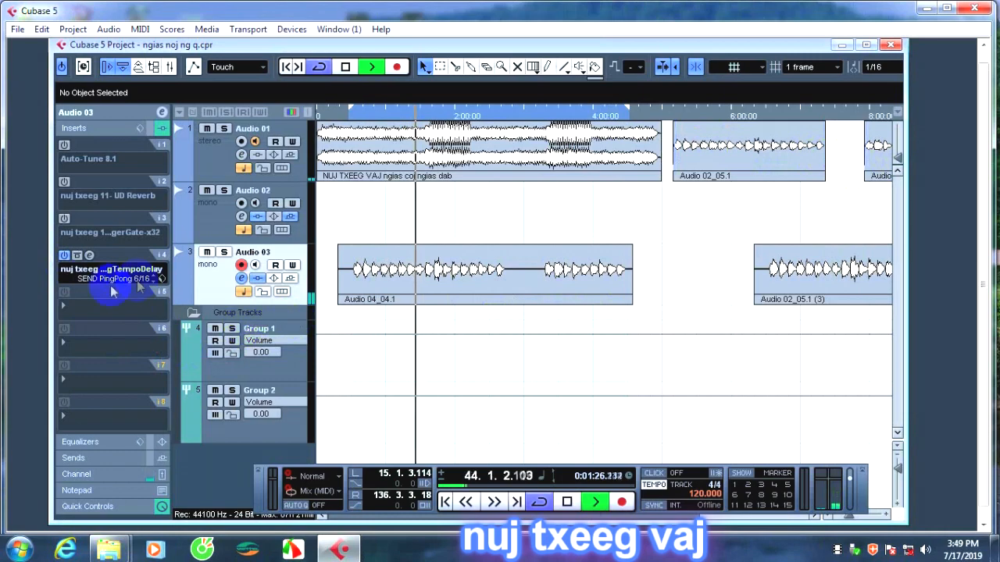
click(65, 257)
Load nuj txeeg 16 - 8xRv17 into insert 4 of Audio 03 and close its editor.
click(101, 269)
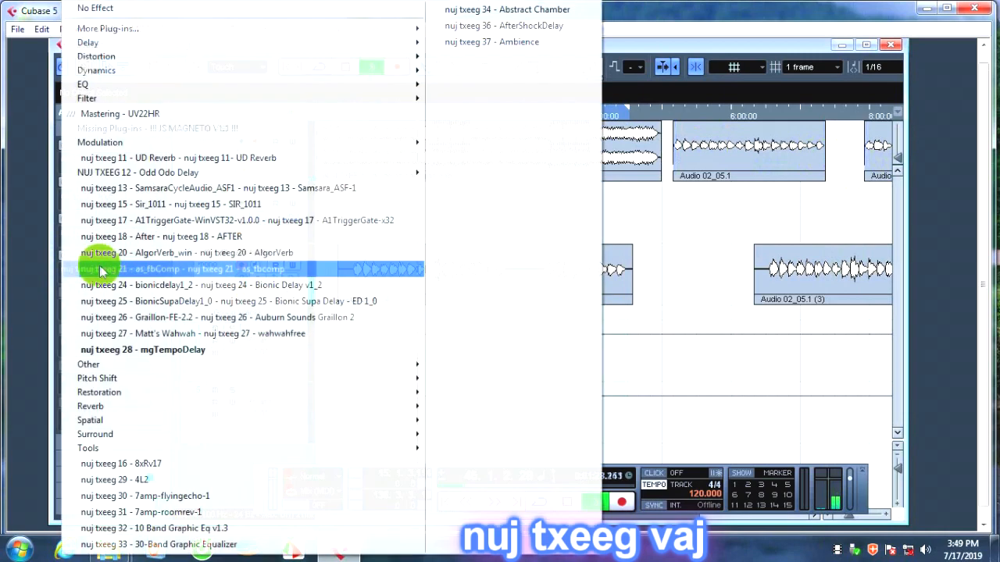
mouse_move(112, 365)
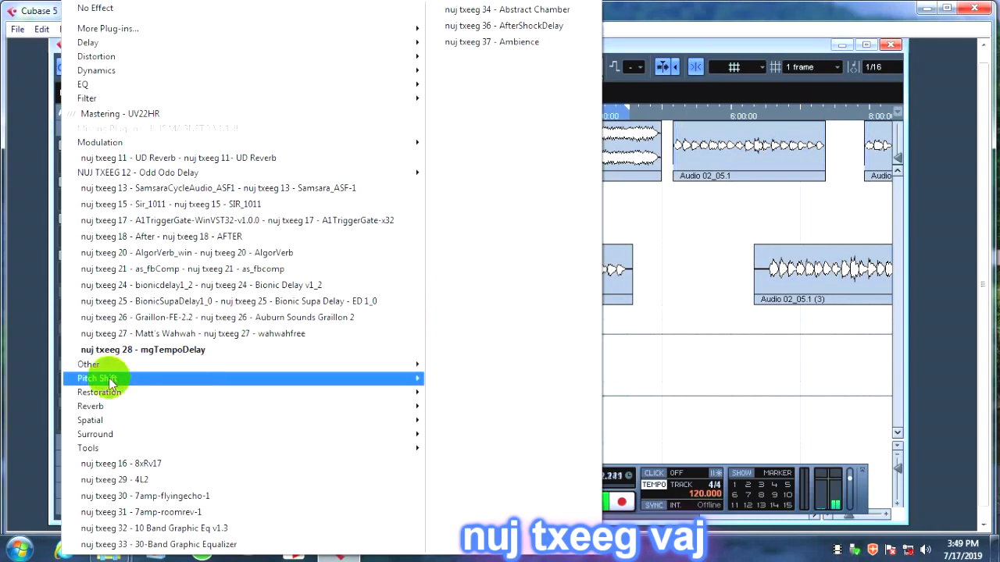
mouse_move(112, 400)
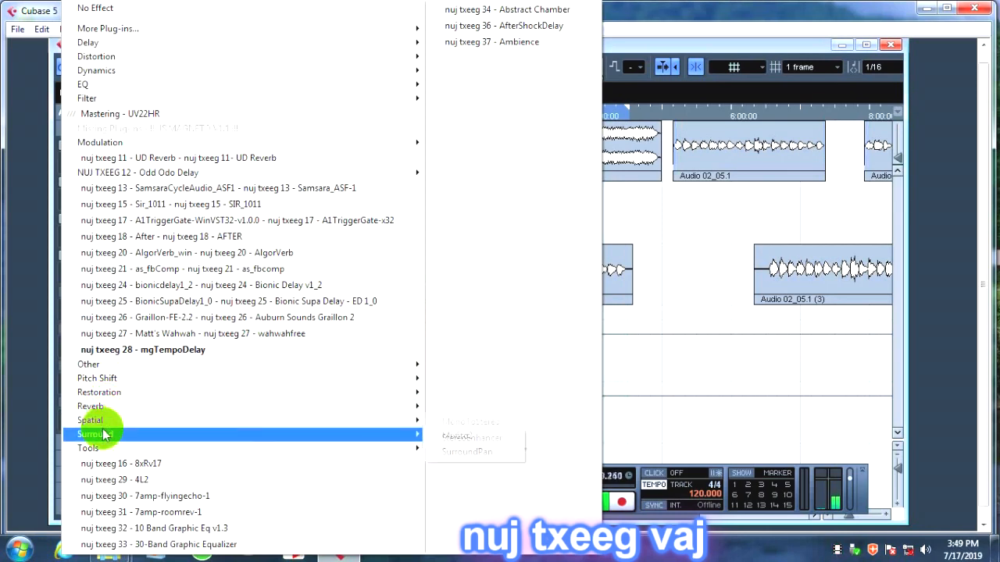
click(104, 465)
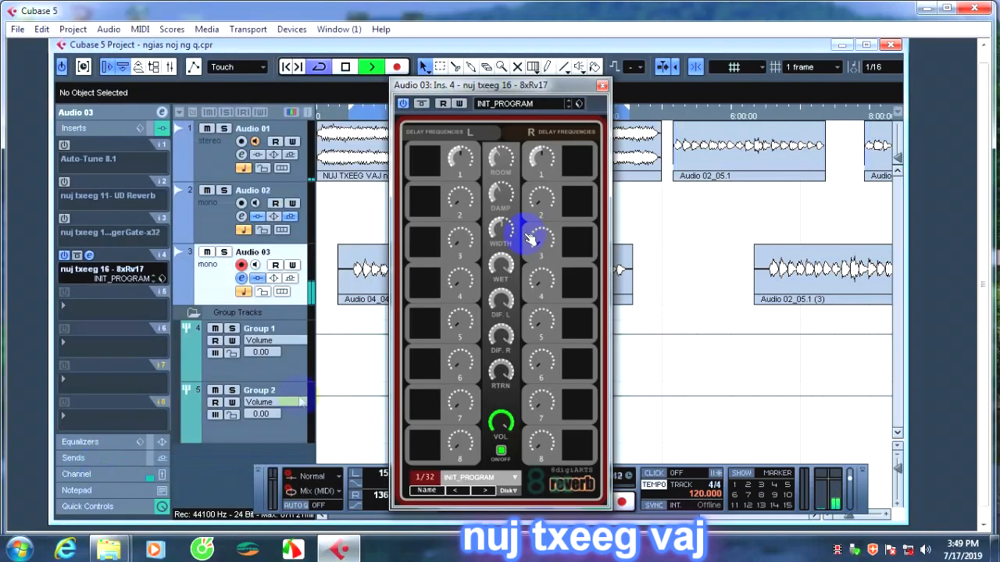
click(602, 85)
Load nuj txeeg 29 - 4L2 into insert 4 of Audio 03 and reposition its editor window.
click(90, 273)
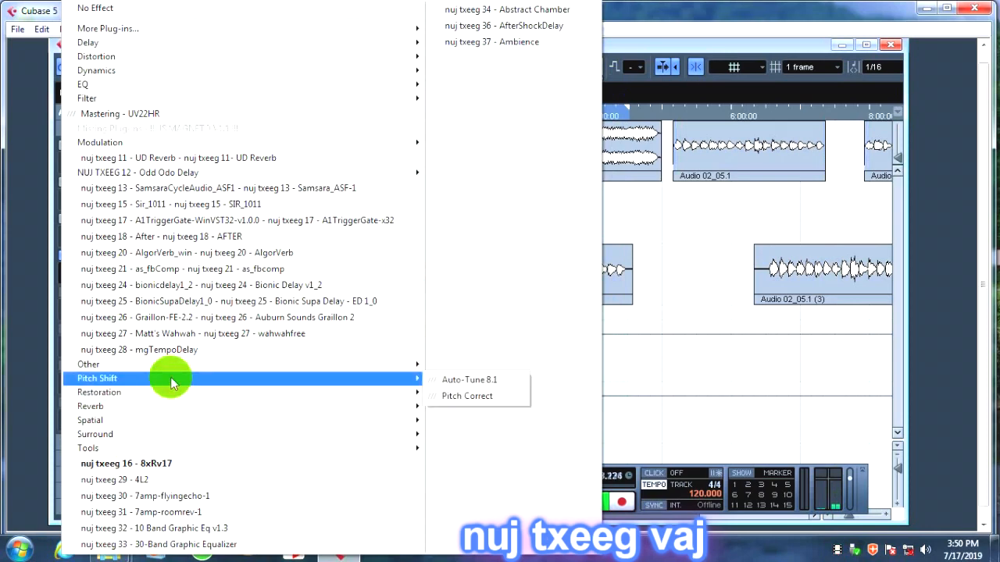
click(144, 479)
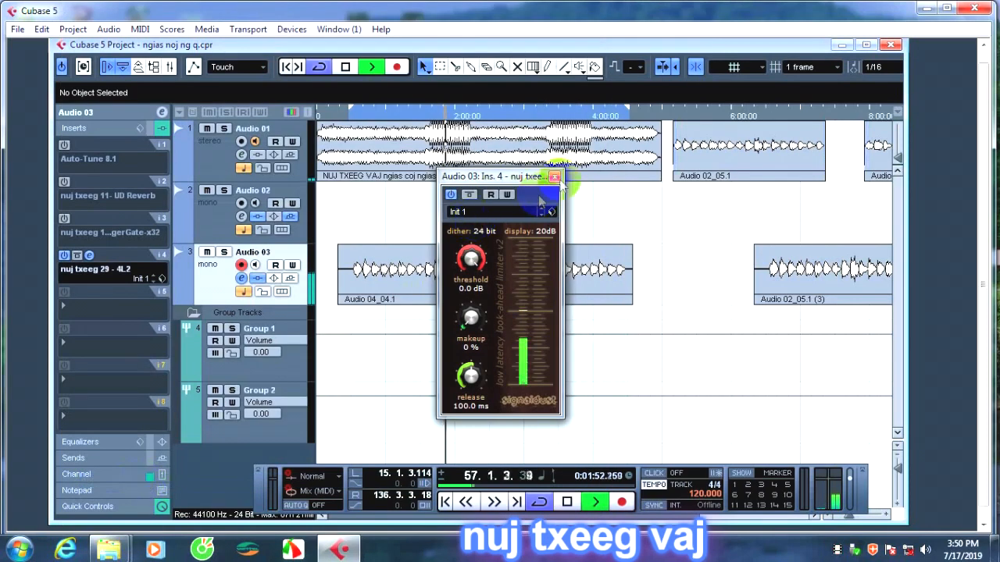
drag(519, 176, 605, 134)
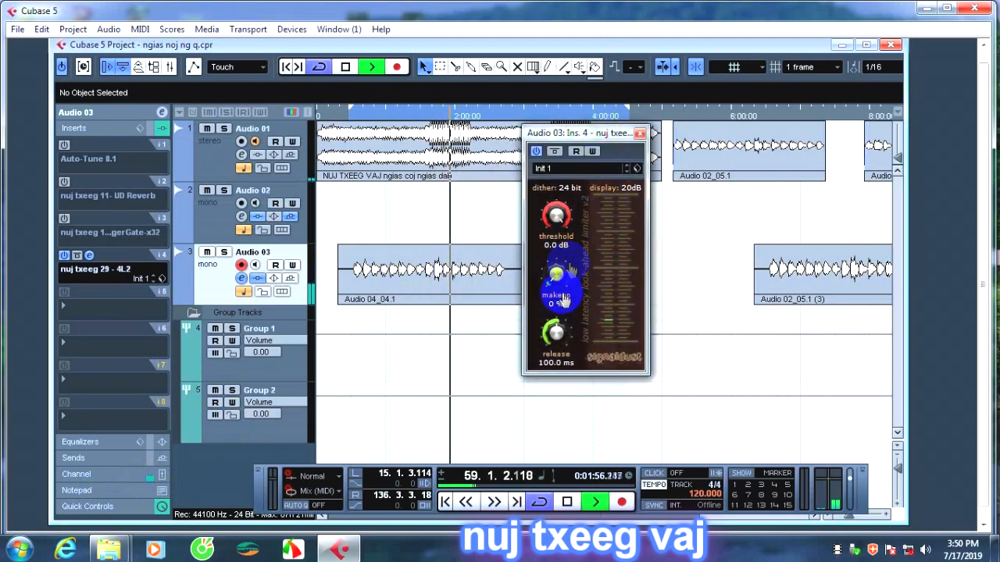
Set the 4L2 limiter's release to 104.7 ms and makeup to 15 %, close its editor and deactivate the insert.
drag(556, 336, 554, 356)
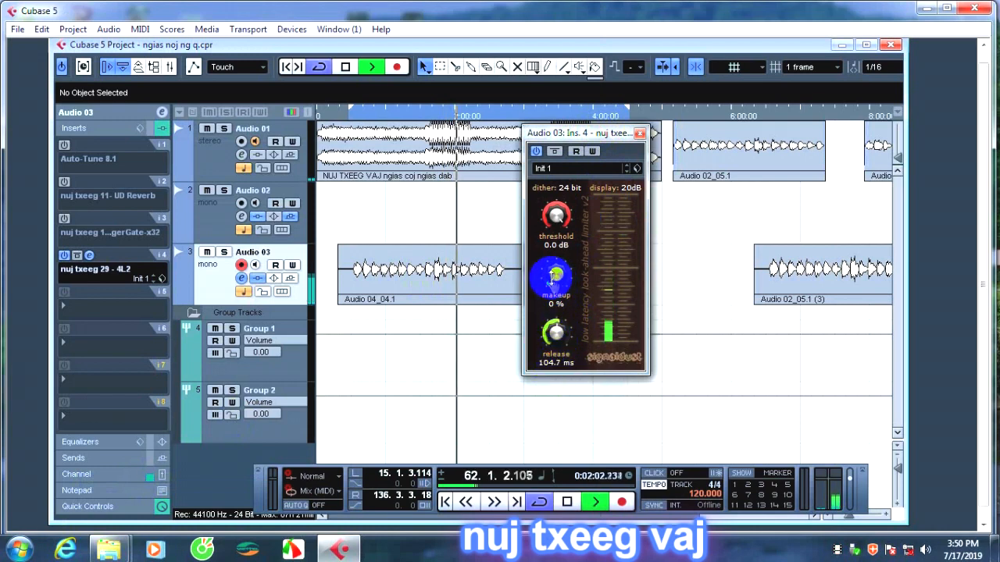
drag(556, 277, 556, 268)
drag(570, 229, 647, 116)
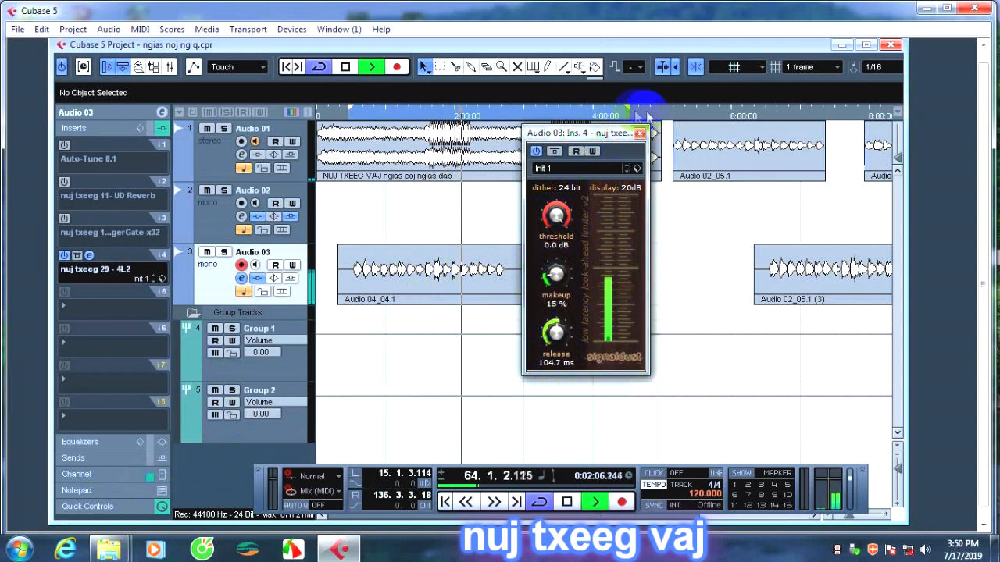
click(640, 133)
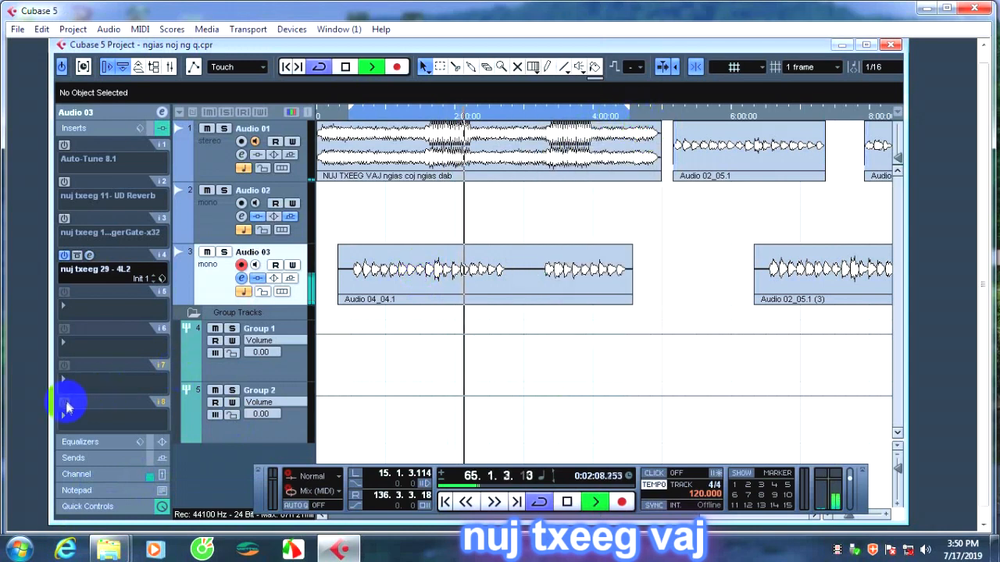
click(65, 256)
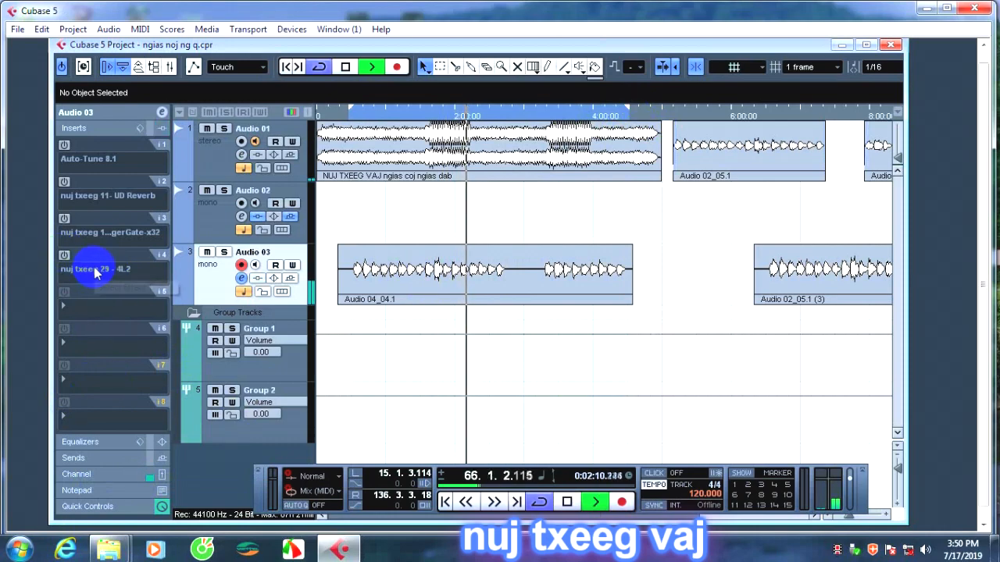
Load nuj txeeg 21 - as_fbcomp into insert 4 of Audio 03 in place of 4L2 and close its editor.
click(97, 269)
click(97, 270)
click(599, 243)
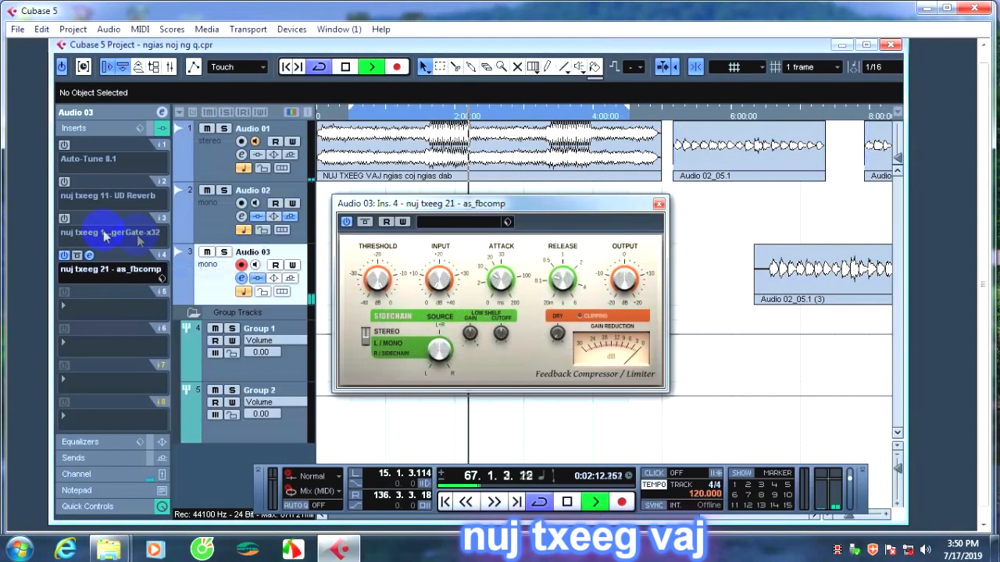
click(659, 203)
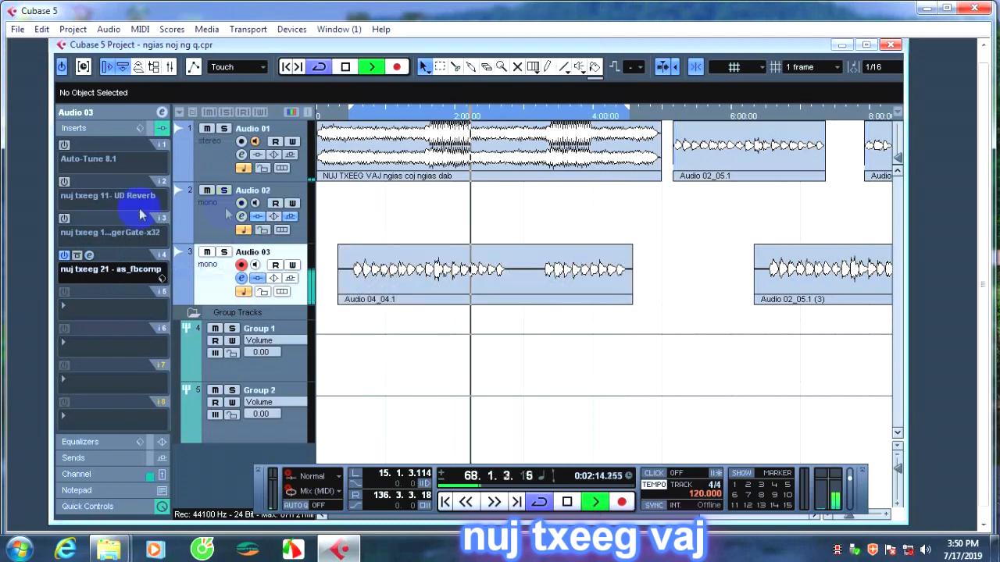
Load nuj txeeg 32 - 10 Band Graphic Eq v1.3 into insert 4 of Audio 03 and close its editor.
click(98, 270)
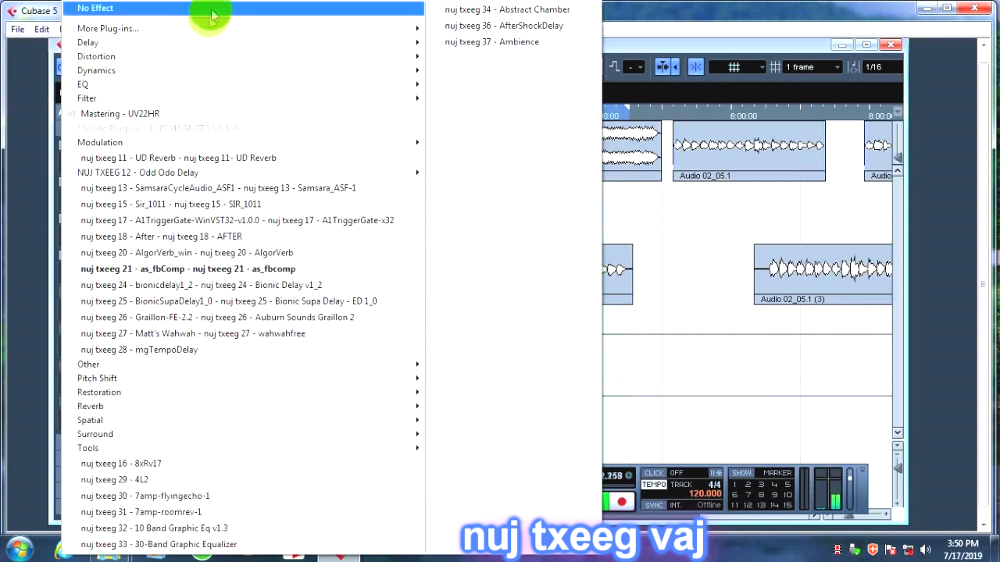
click(234, 528)
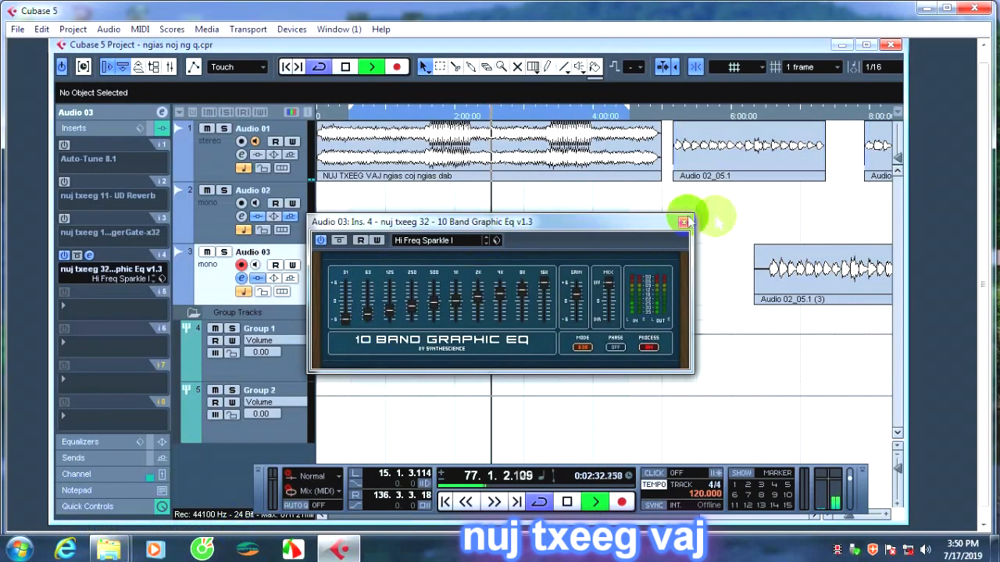
click(685, 222)
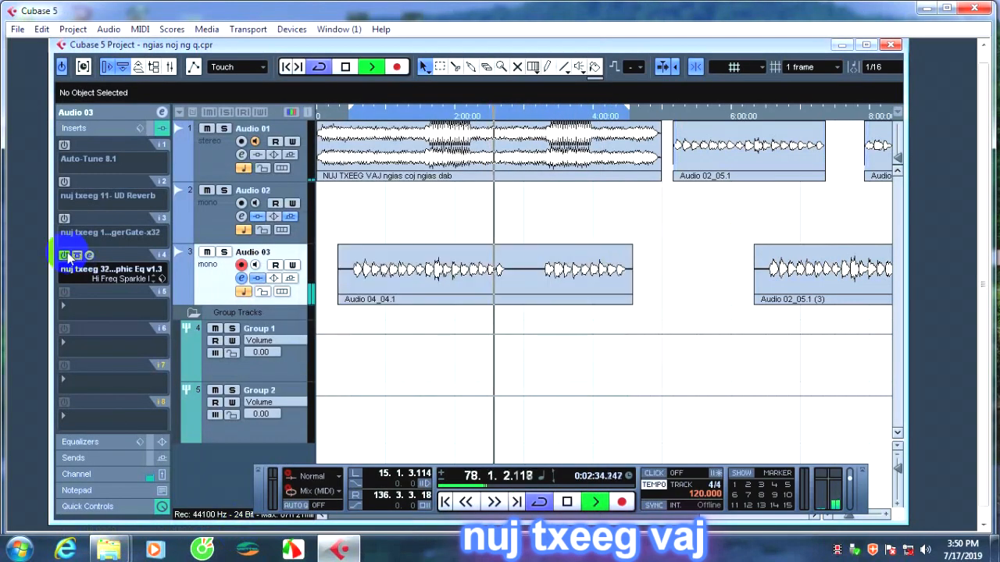
Replace the 10-band equalizer in insert 4 with as_fbcomp, deactivate it and close its editor.
click(74, 266)
click(82, 269)
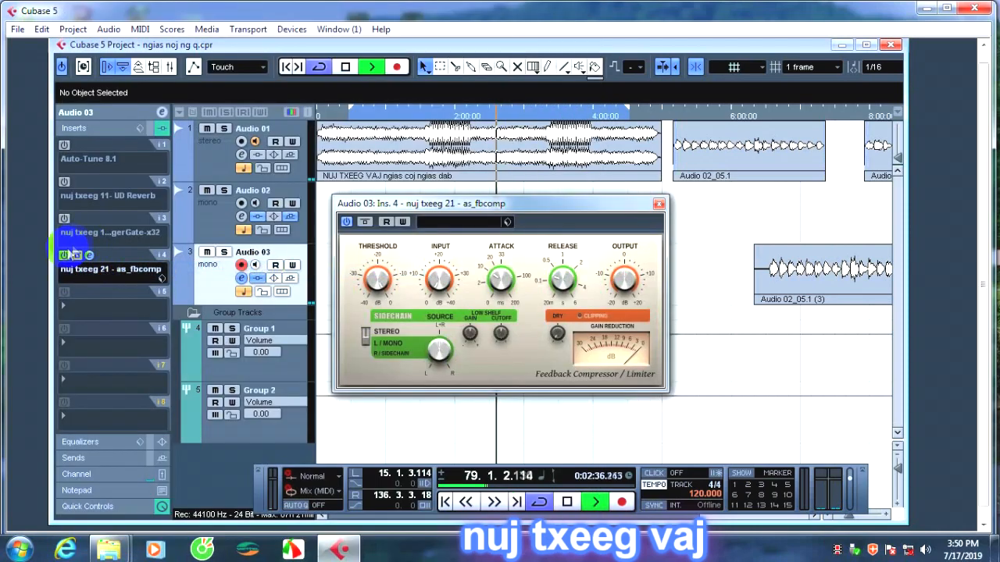
click(66, 255)
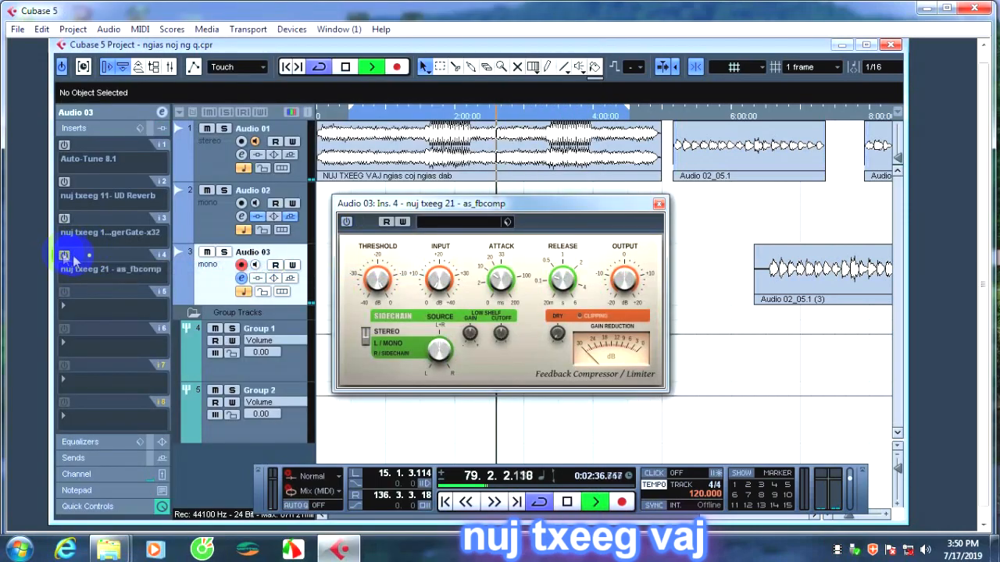
click(659, 204)
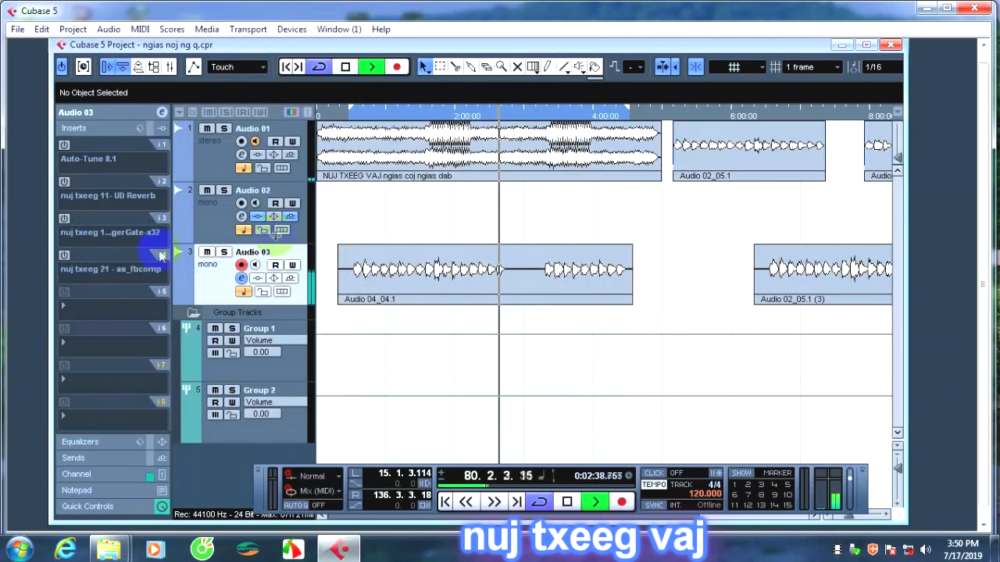
Load nuj txeeg 33 - 30-Band Graphic Equalizer into insert 4 of Audio 03 and close its editor.
click(100, 271)
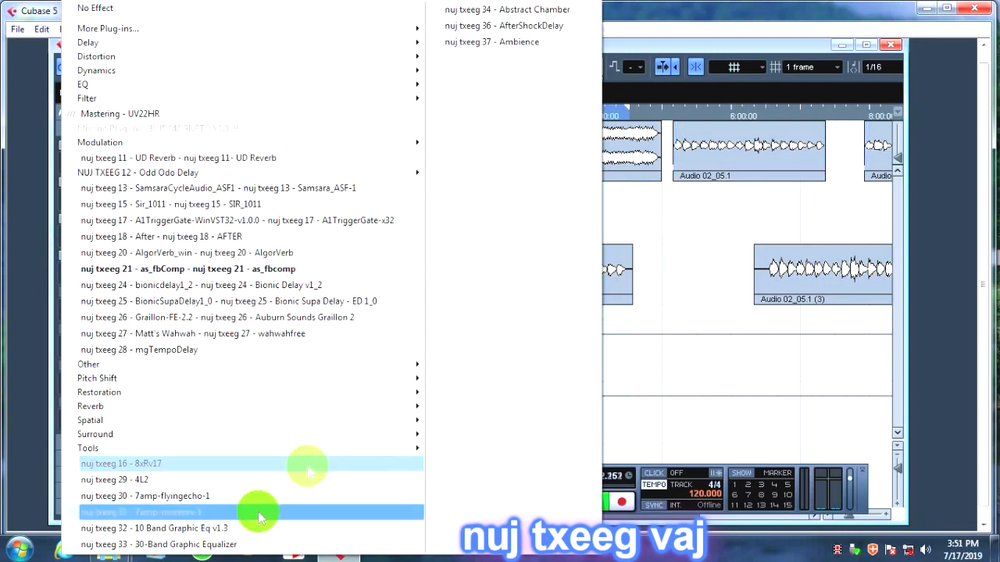
click(221, 546)
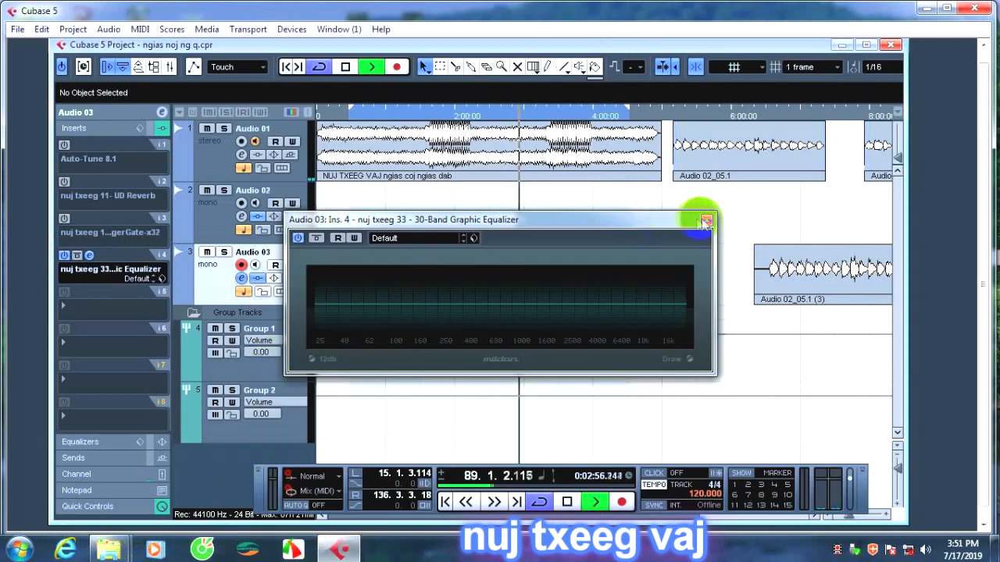
click(706, 220)
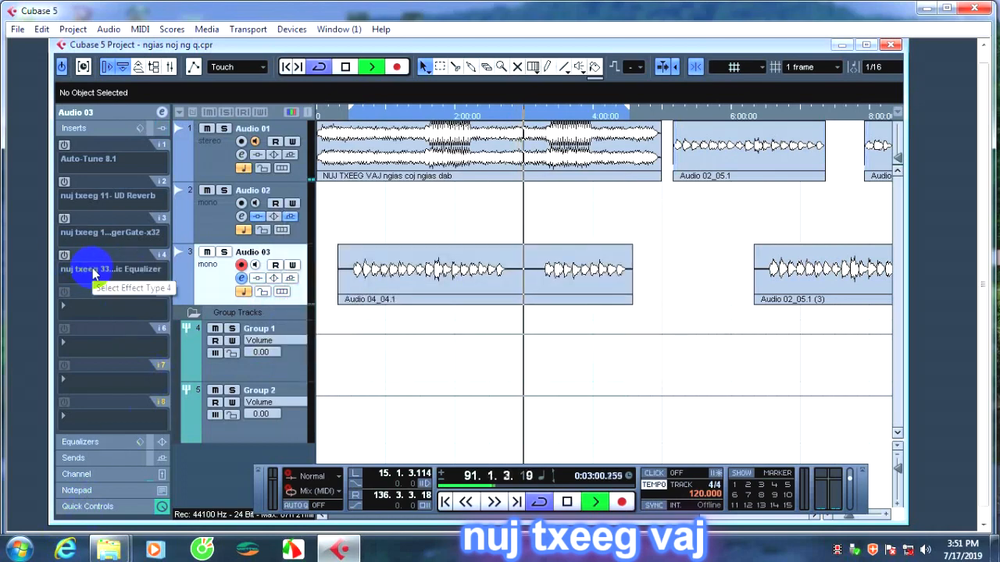
Load nuj txeeg 34 - Abstract Chamber into insert 4 of Audio 03 and move playback back to about 44 seconds.
click(92, 272)
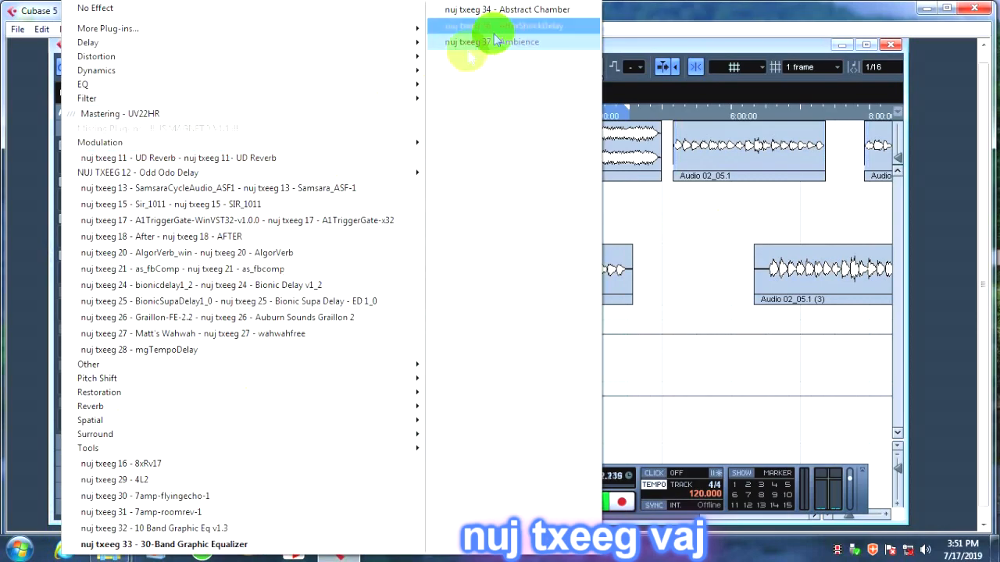
click(528, 11)
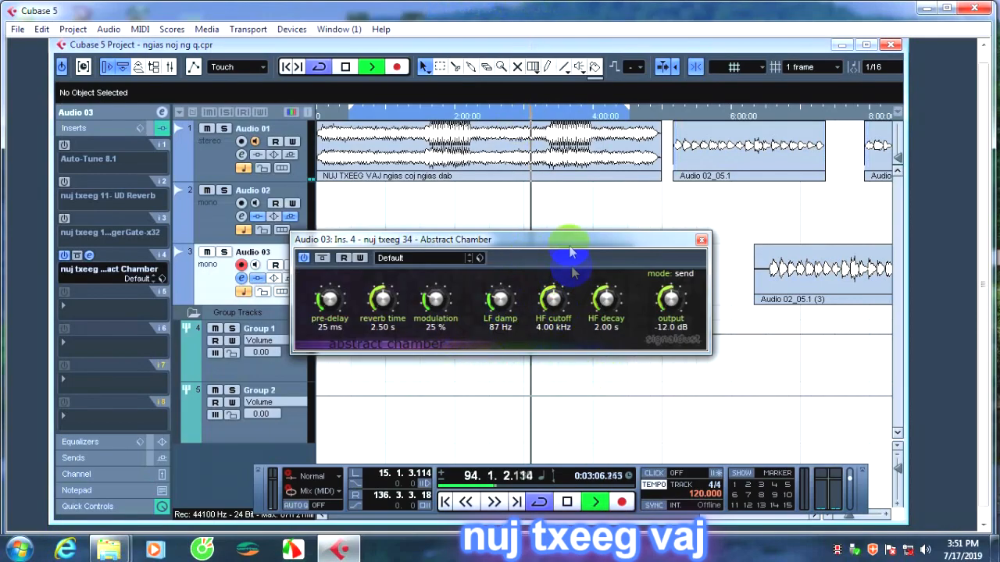
drag(561, 238, 577, 223)
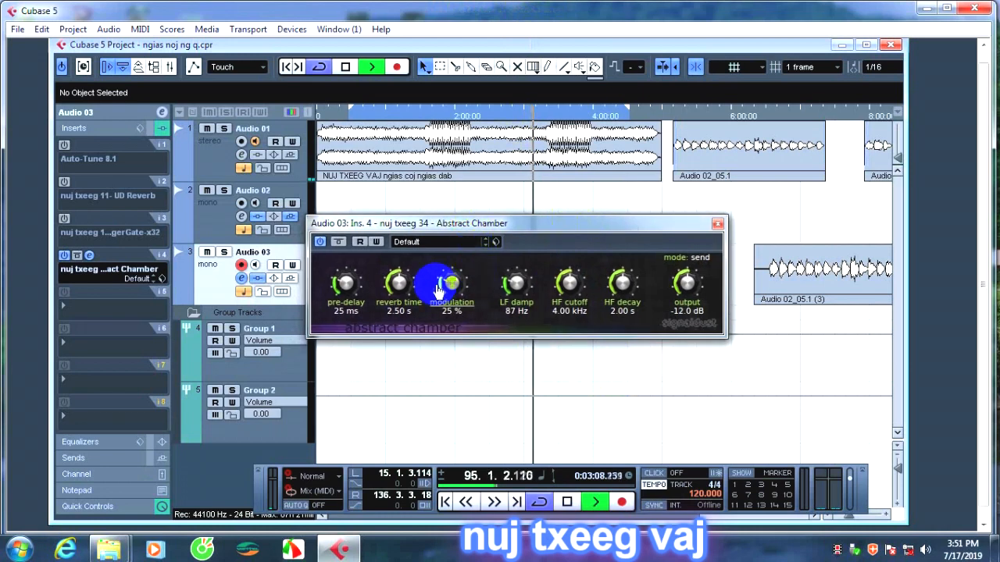
click(367, 115)
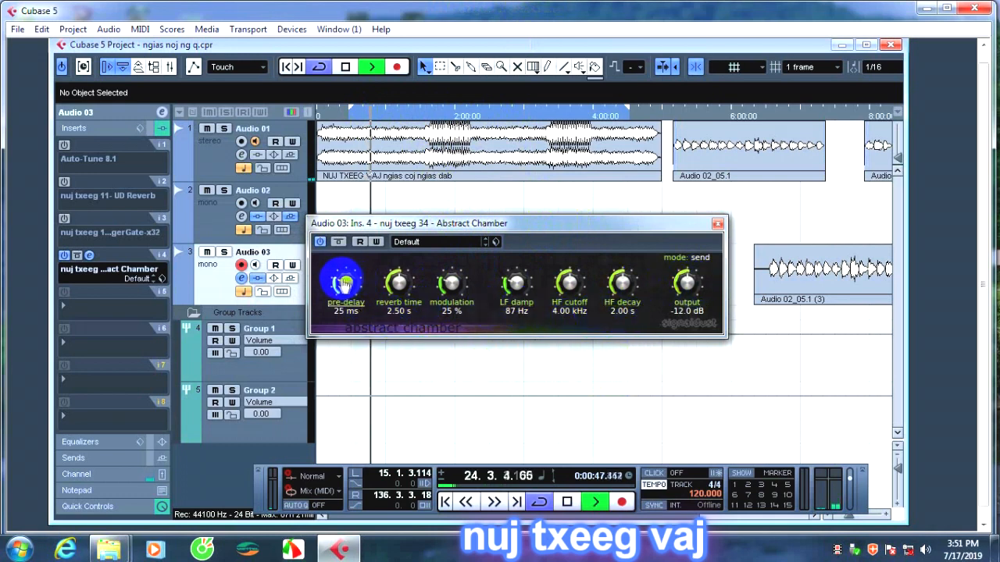
Set Abstract Chamber's pre-delay to 0 ms, modulation to 2 %, LF damp to 42 Hz and output to -1.5 dB.
drag(338, 279, 351, 398)
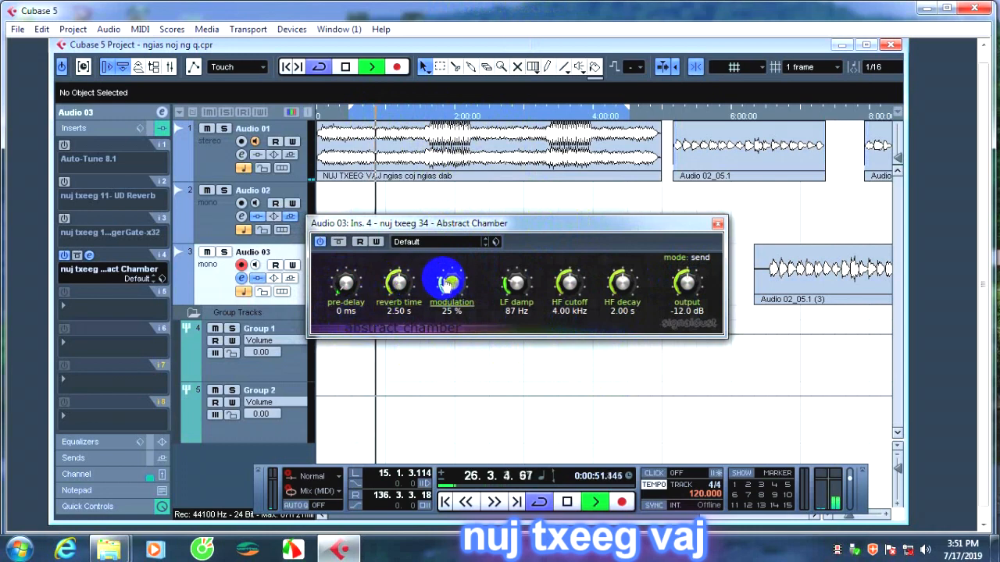
drag(447, 283, 477, 407)
drag(514, 283, 587, 380)
drag(680, 282, 579, 425)
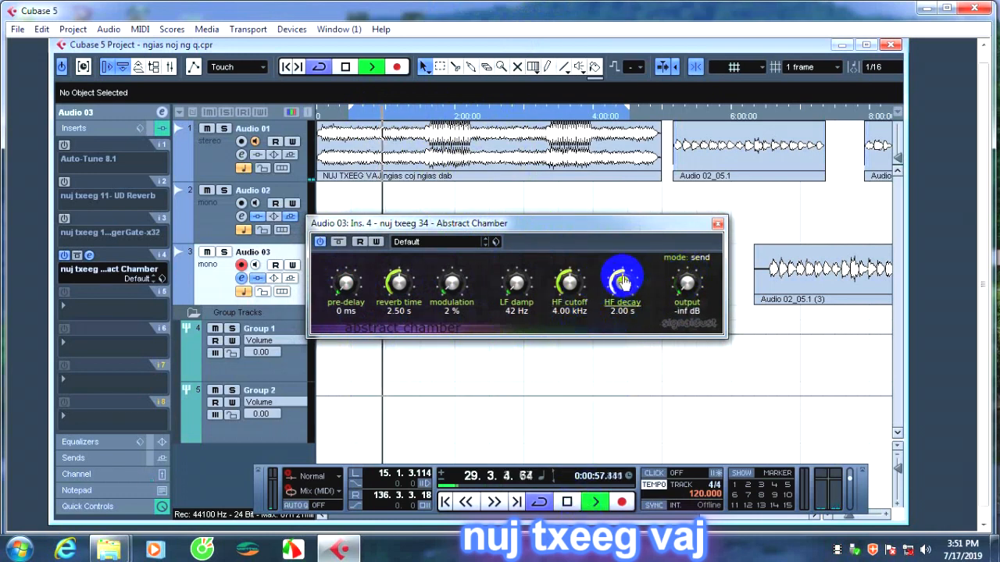
drag(687, 286, 752, 24)
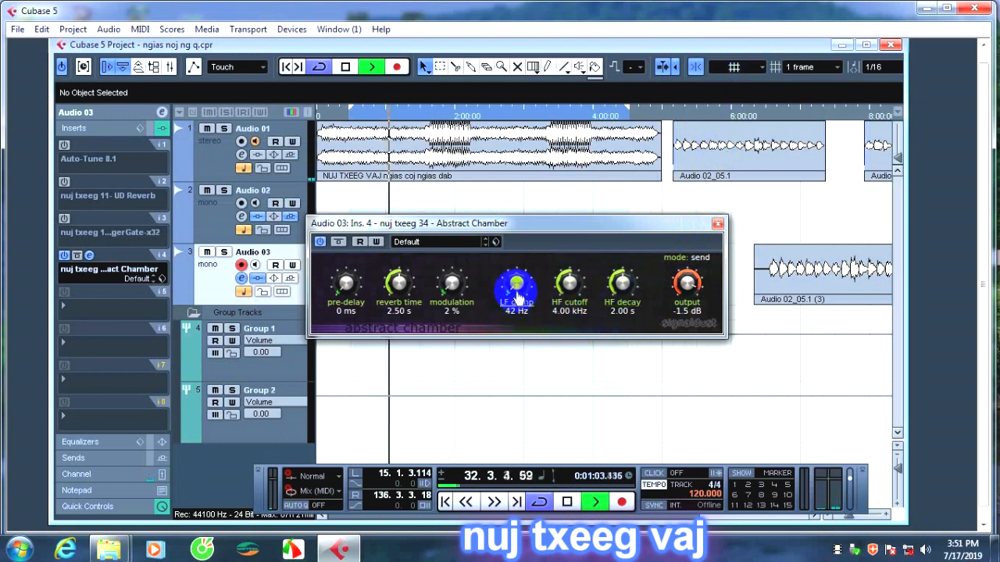
Set Abstract Chamber's LF damp to 180 Hz, reverb time to 0.25 s and modulation to 37 %.
drag(512, 288, 542, 151)
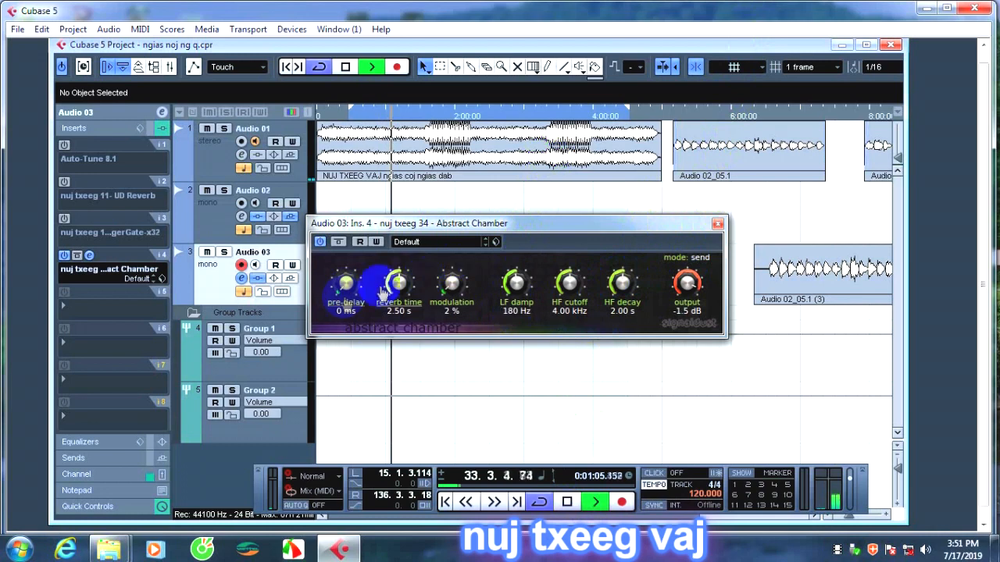
drag(399, 279, 234, 475)
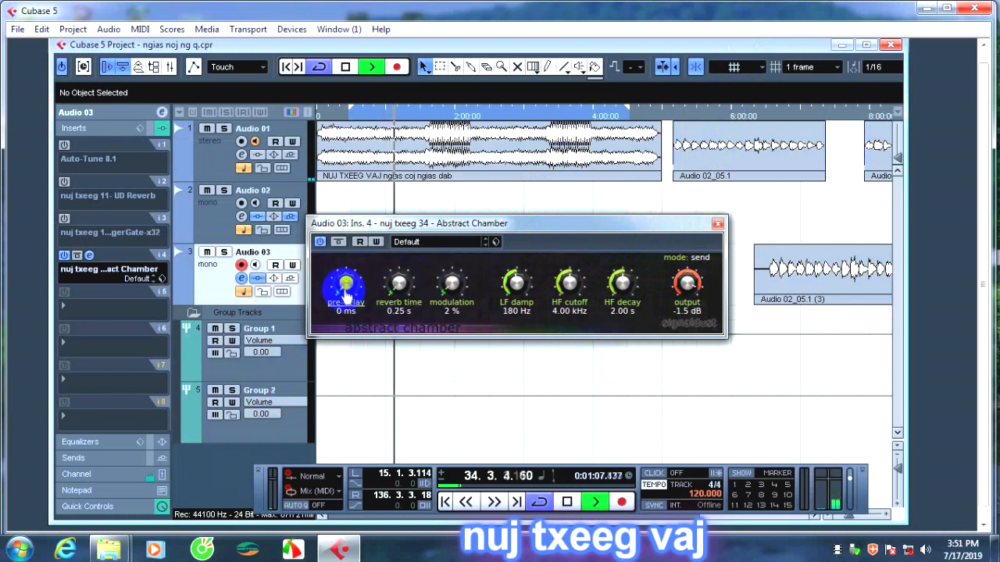
drag(450, 280, 503, 212)
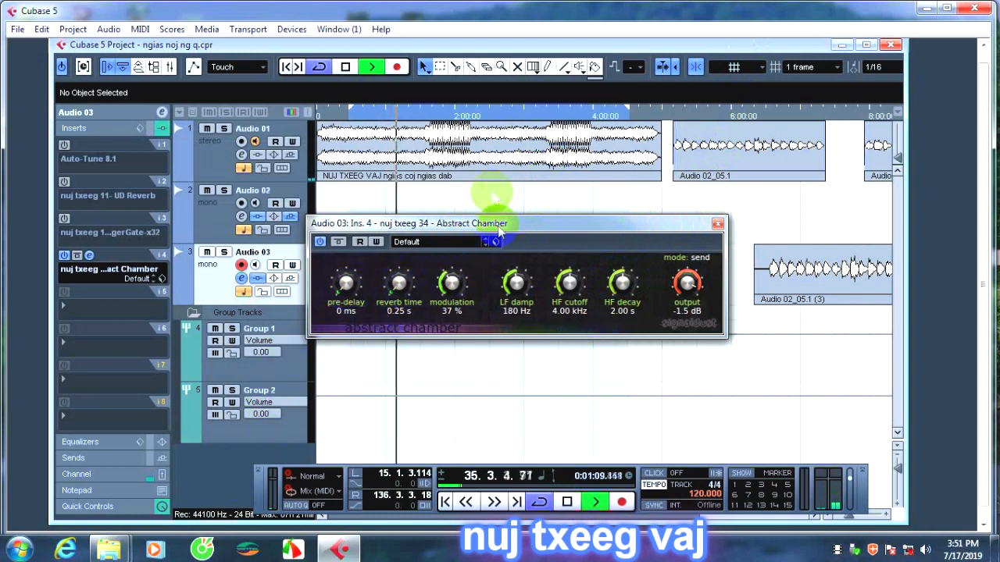
Set Abstract Chamber's reverb time to 1.21 s, pre-delay to 0 ms and modulation to 0 %.
drag(398, 280, 393, 194)
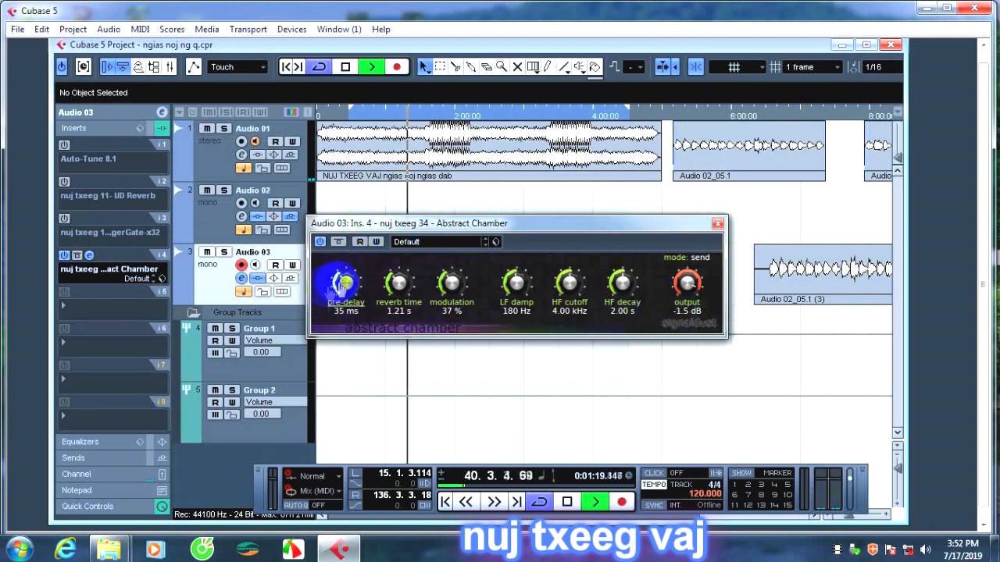
drag(341, 281, 323, 424)
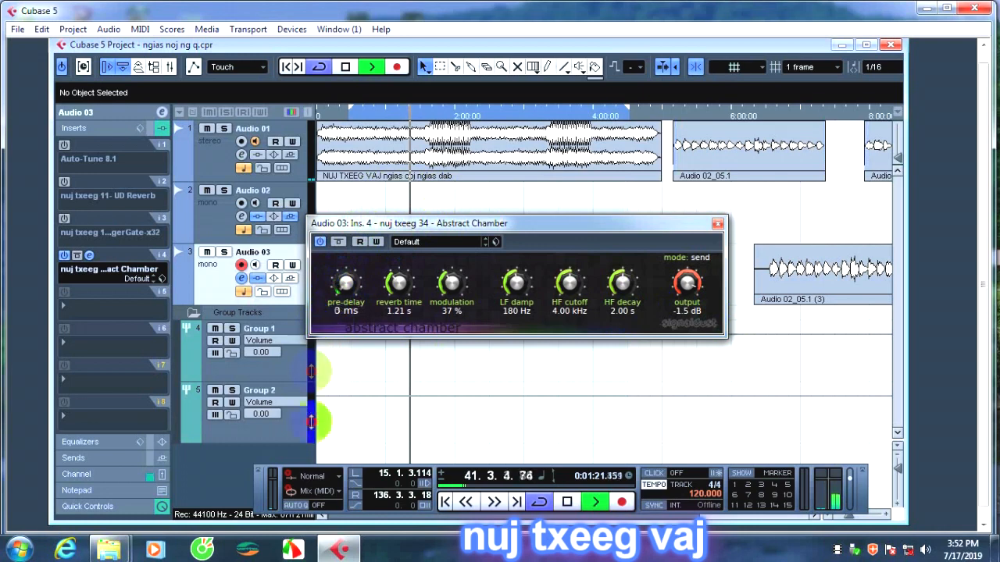
drag(450, 283, 353, 447)
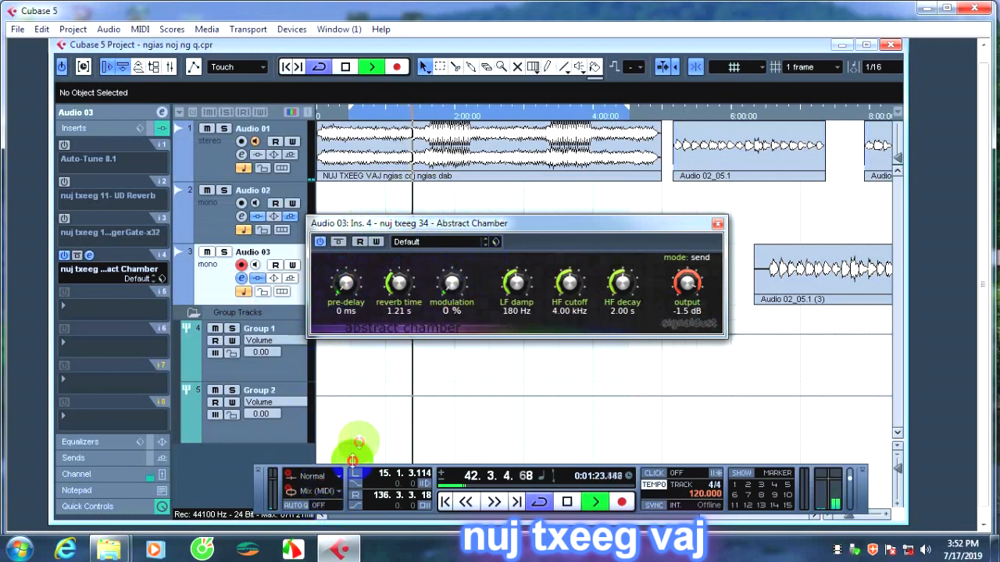
Set Abstract Chamber's HF decay to 3.00 s, HF cutoff to 3.76 kHz and LF damp to 384 Hz, and close its editor.
drag(625, 291, 646, 208)
mouse_move(567, 285)
mouse_down()
mouse_move(604, 205)
mouse_move(569, 287)
mouse_up()
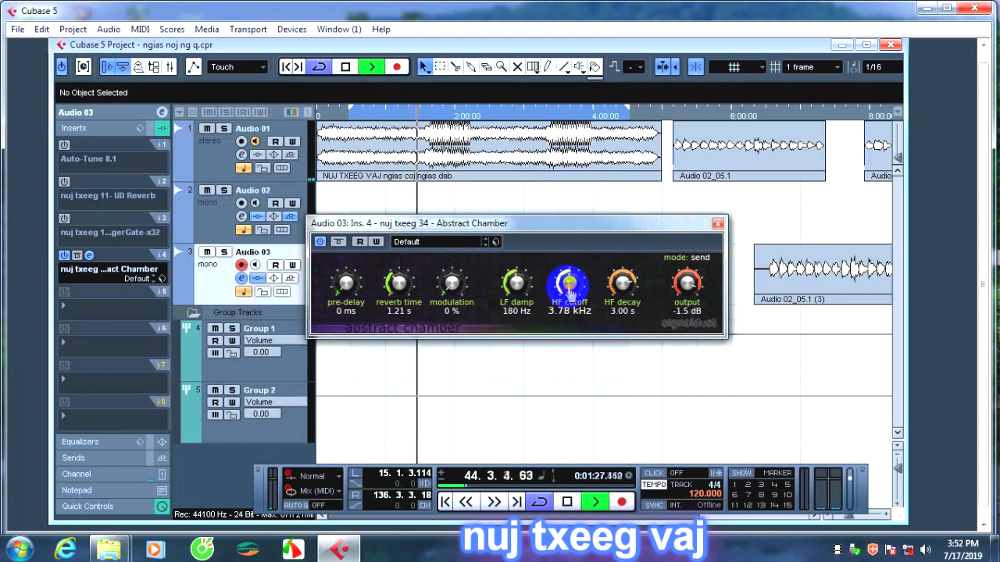
drag(509, 282, 578, 210)
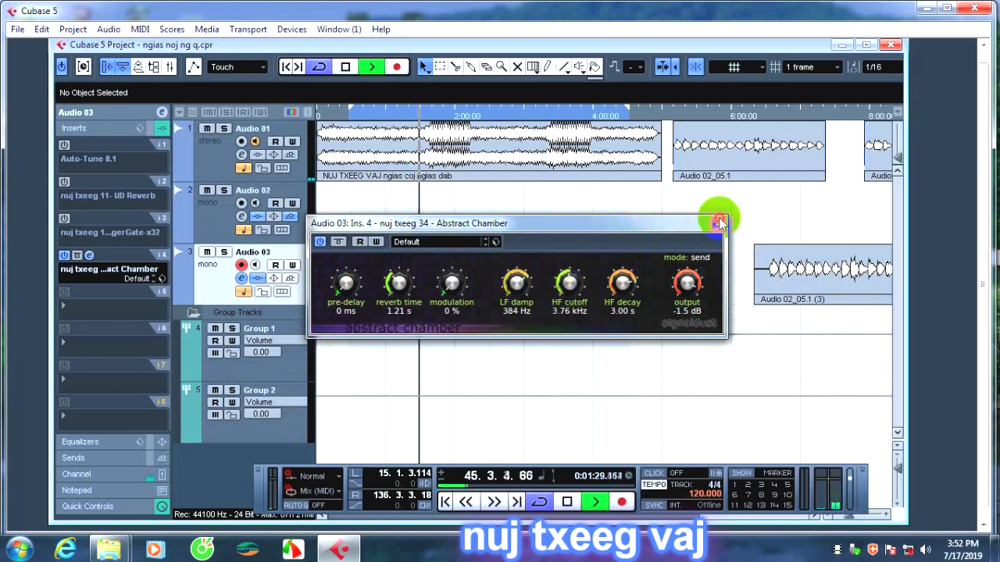
click(718, 223)
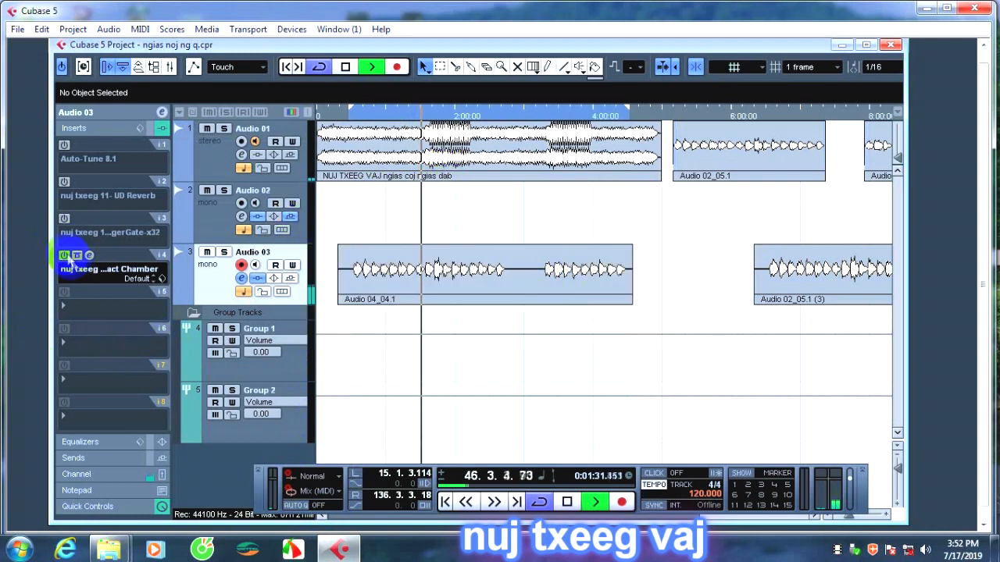
Replace Abstract Chamber in insert 4 with nuj txeeg 36 - AfterShockDelay, discarding the changes, and close its editor.
click(98, 270)
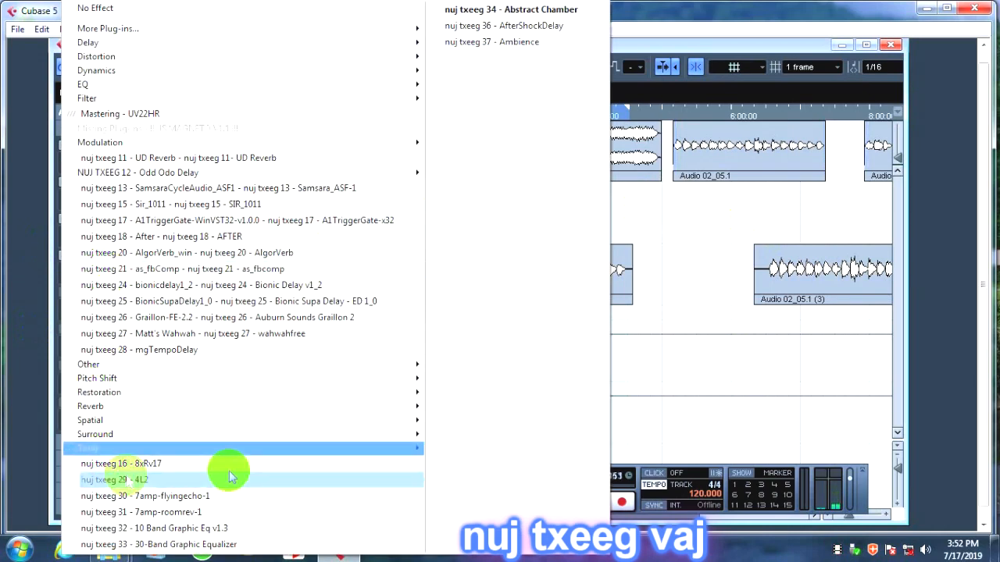
click(461, 25)
click(469, 336)
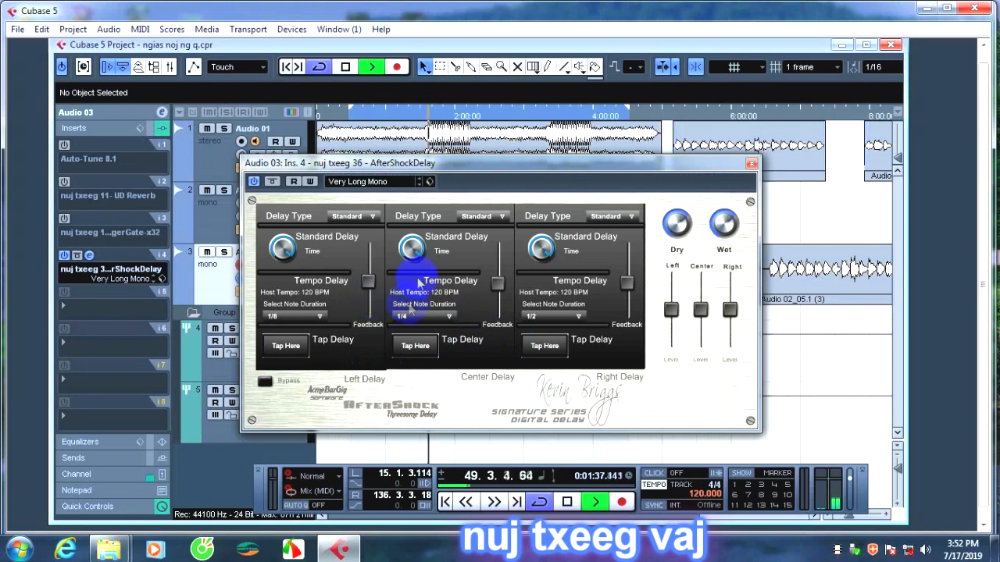
click(750, 165)
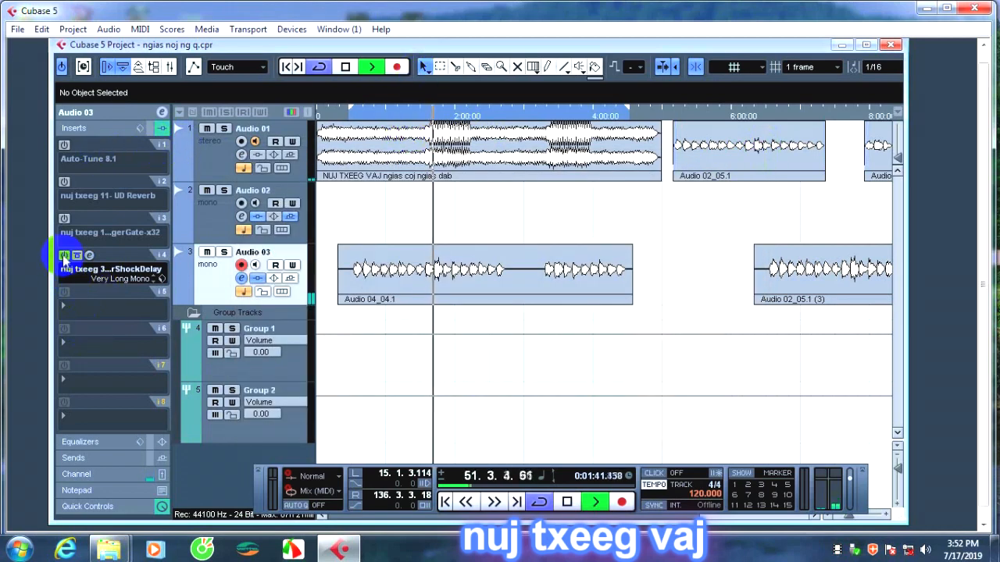
Load nuj txeeg 37 - Ambience into insert 4 of Audio 03, dismiss its demo notice and reposition its editor.
click(92, 268)
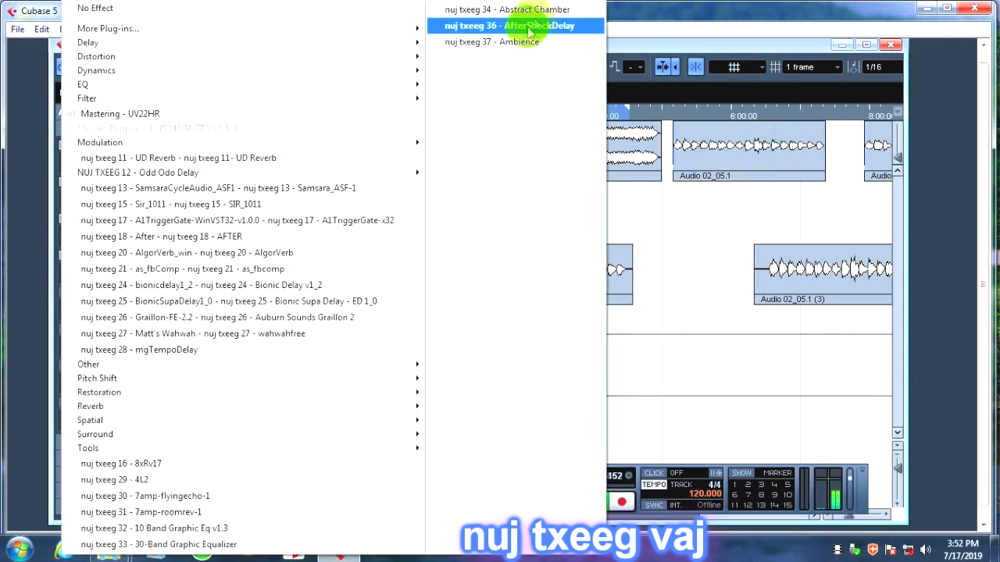
click(500, 42)
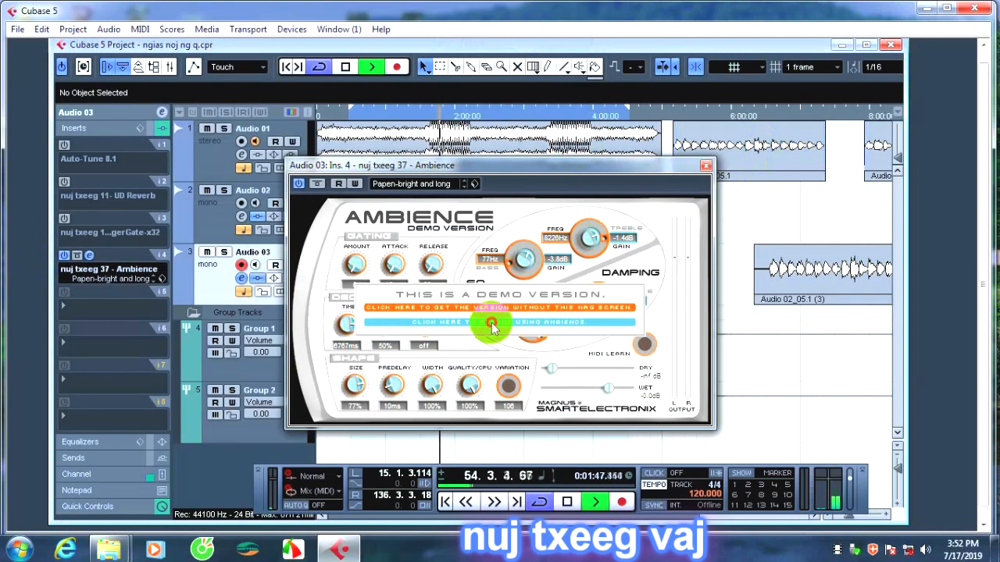
click(492, 324)
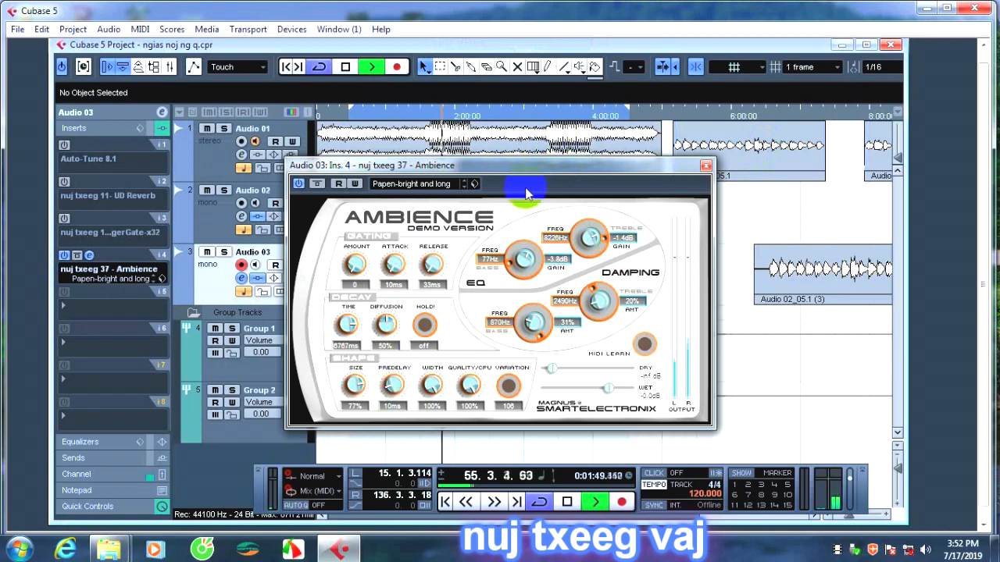
drag(530, 168, 580, 137)
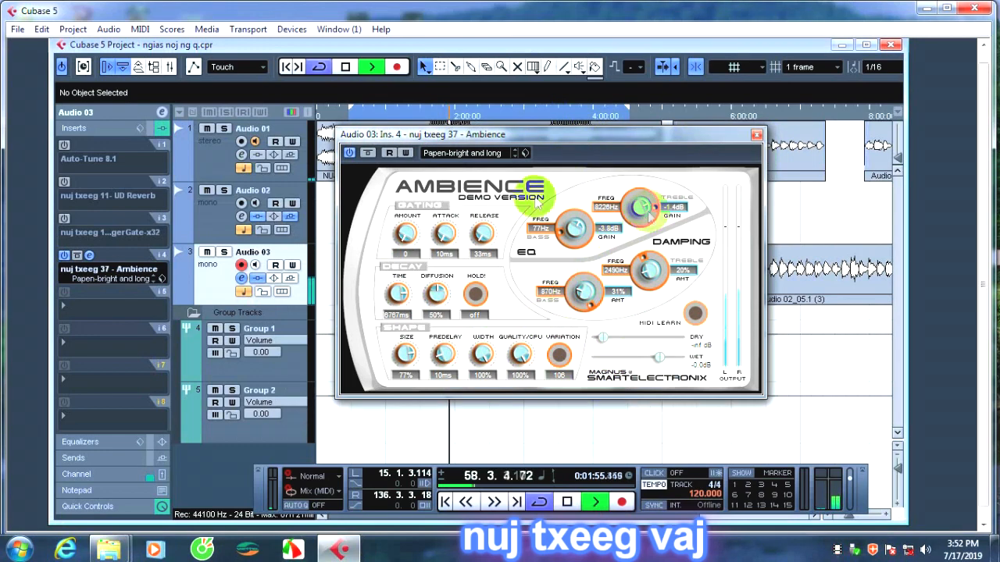
drag(620, 134, 605, 157)
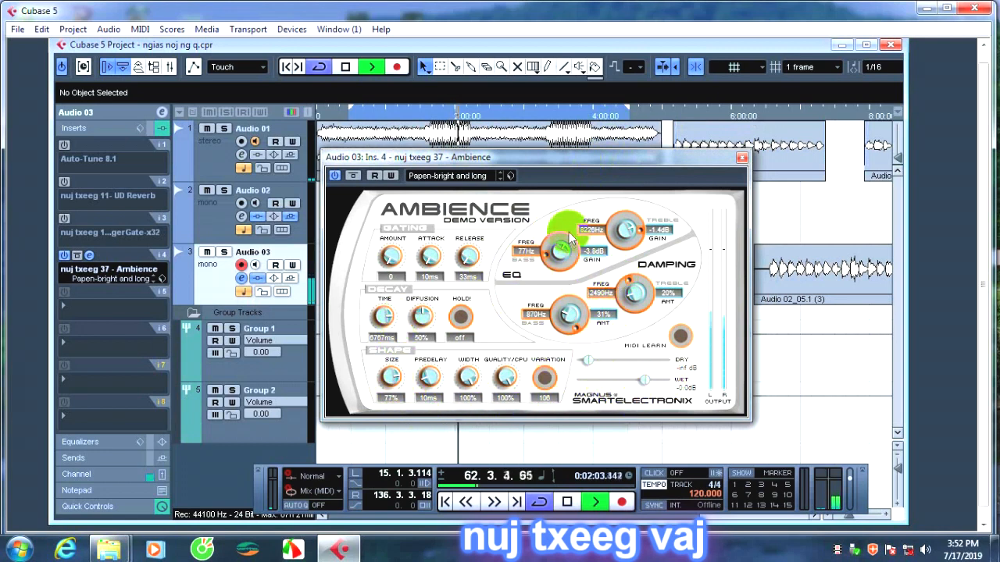
Set Ambience's size to 0% and predelay to 4 ms, and close its editor.
drag(390, 379, 378, 400)
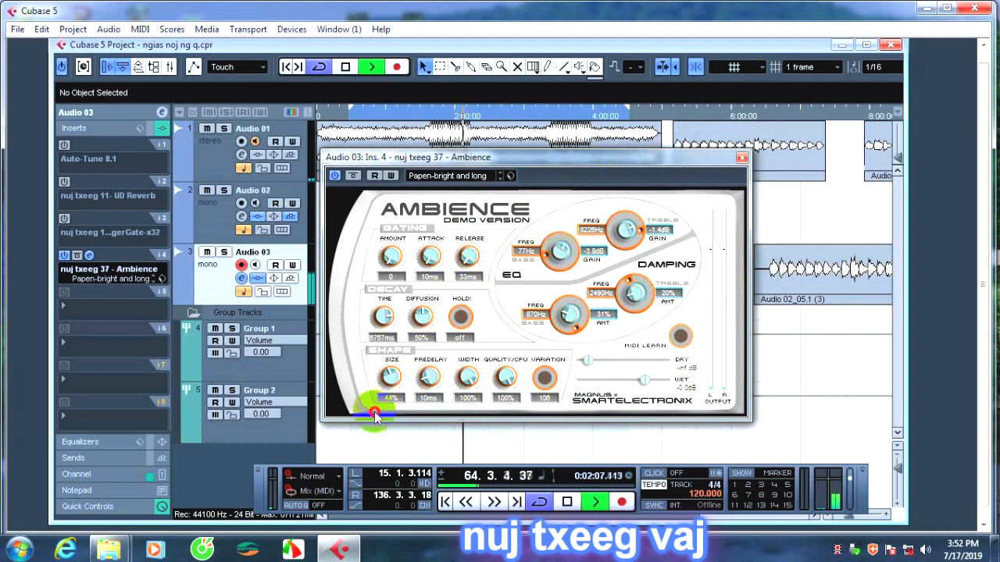
drag(380, 379, 380, 469)
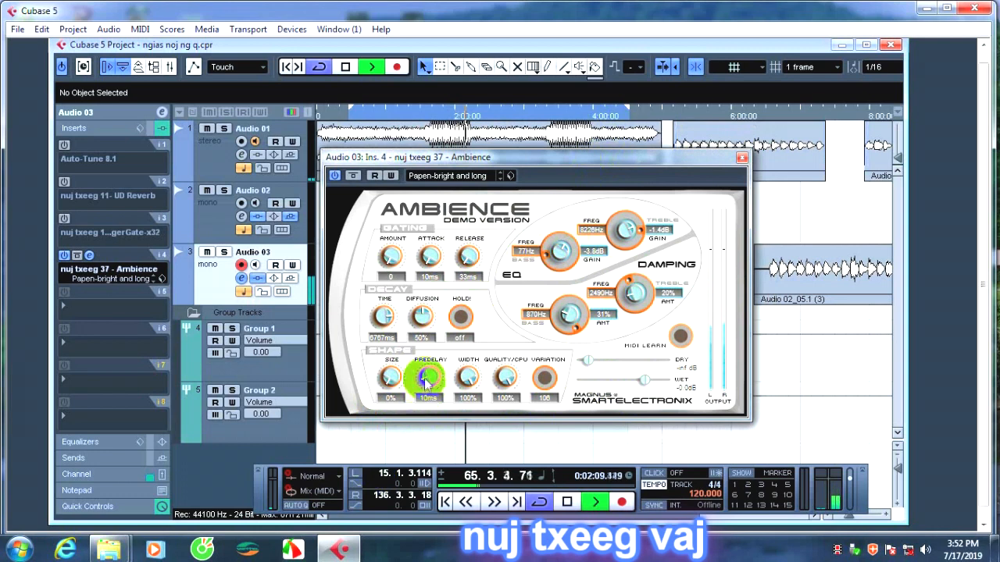
mouse_move(424, 380)
mouse_down()
mouse_move(424, 419)
mouse_move(424, 320)
mouse_move(428, 396)
mouse_up()
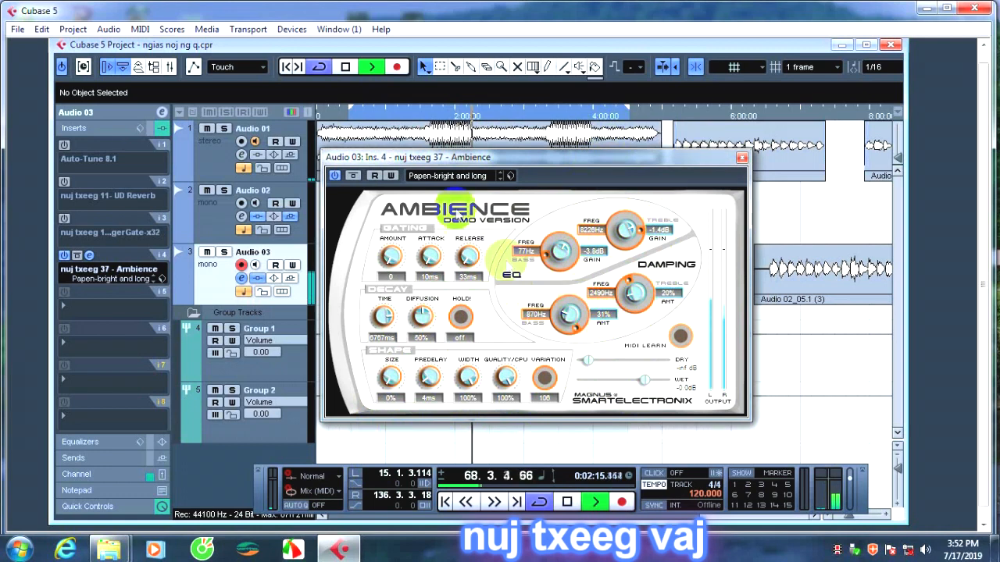
click(742, 159)
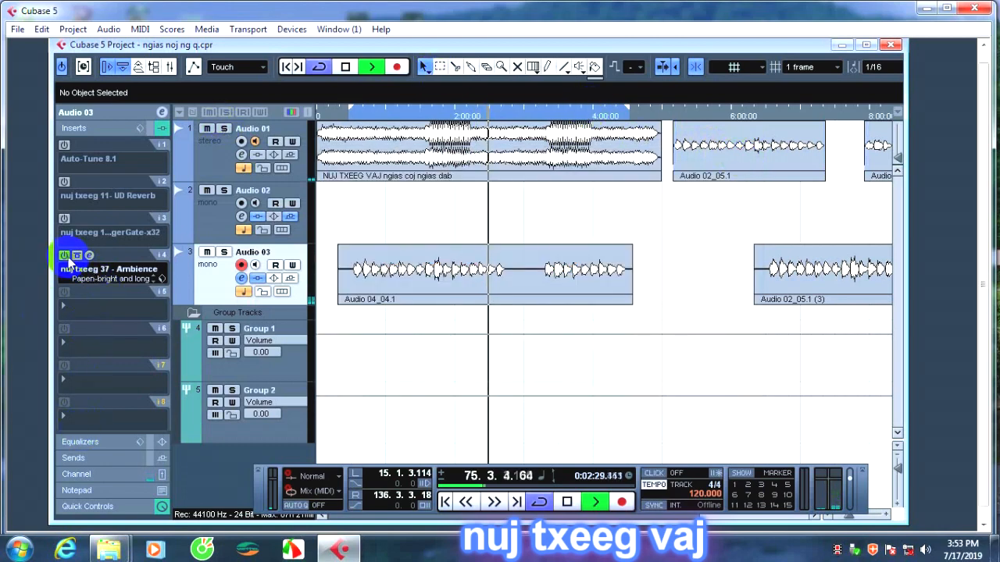
Replace Ambience in insert 4 with nuj txeeg 39 - AnalogDelay, discarding the changes, close its editor and deactivate it.
click(92, 269)
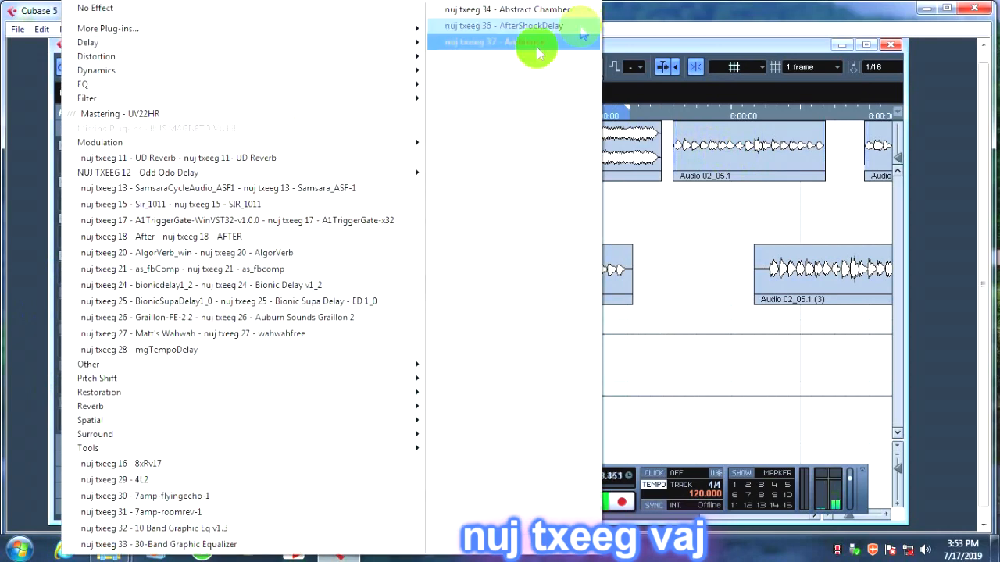
mouse_move(152, 27)
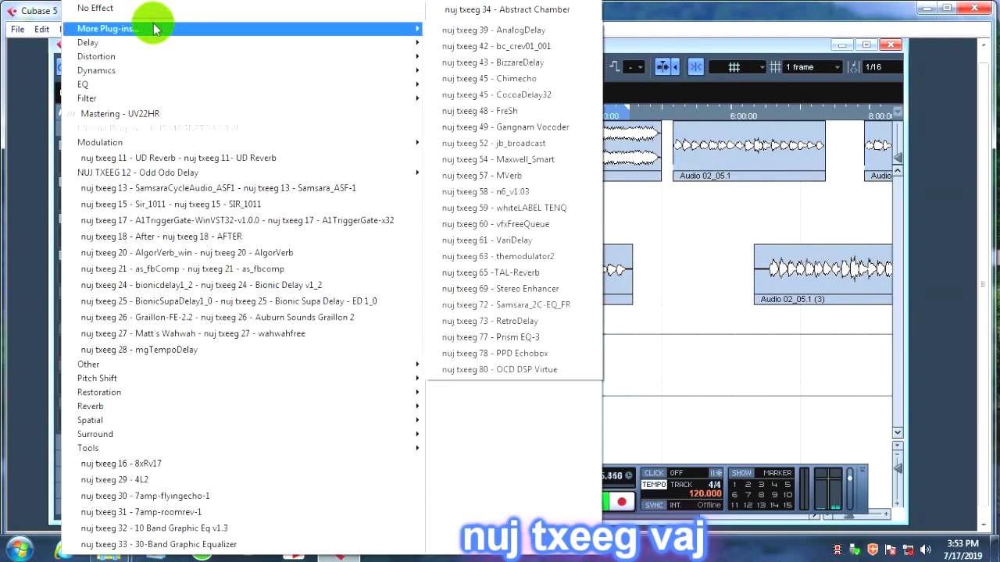
click(520, 32)
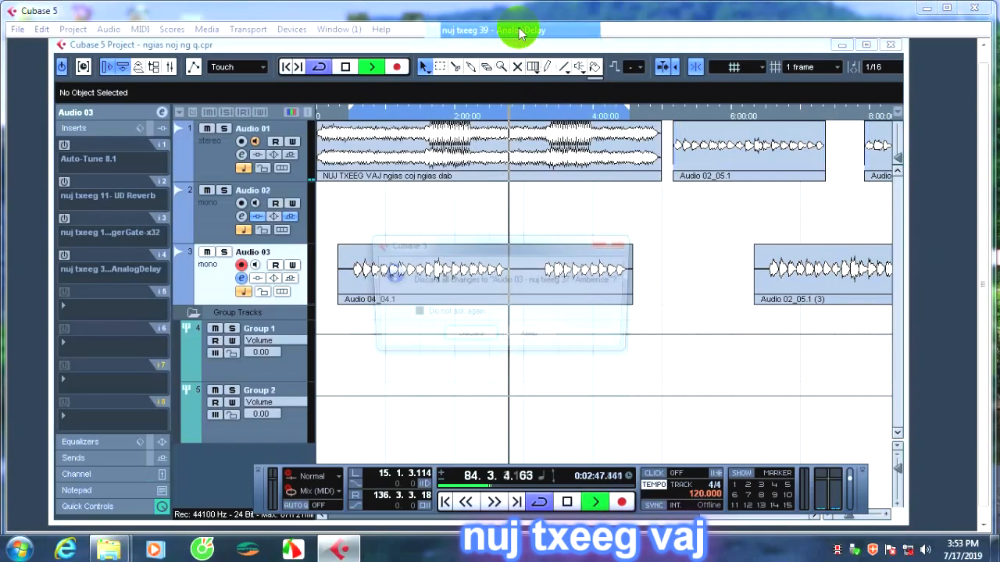
click(470, 337)
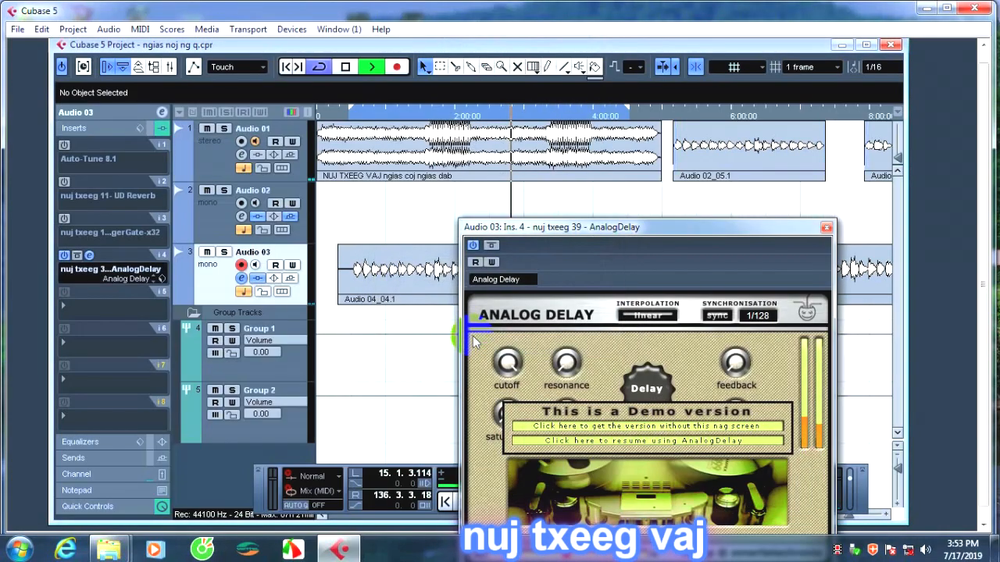
drag(677, 222, 478, 117)
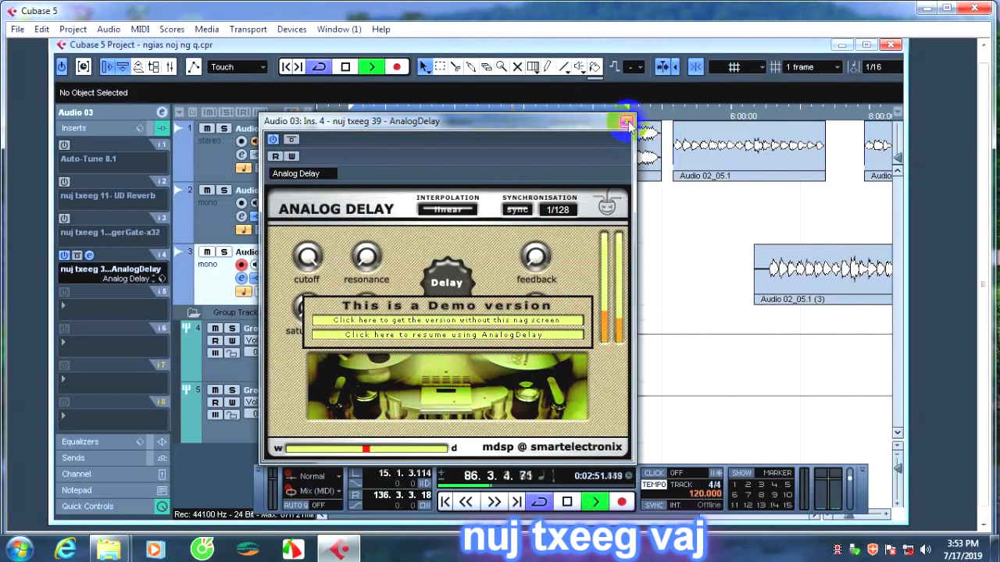
click(627, 122)
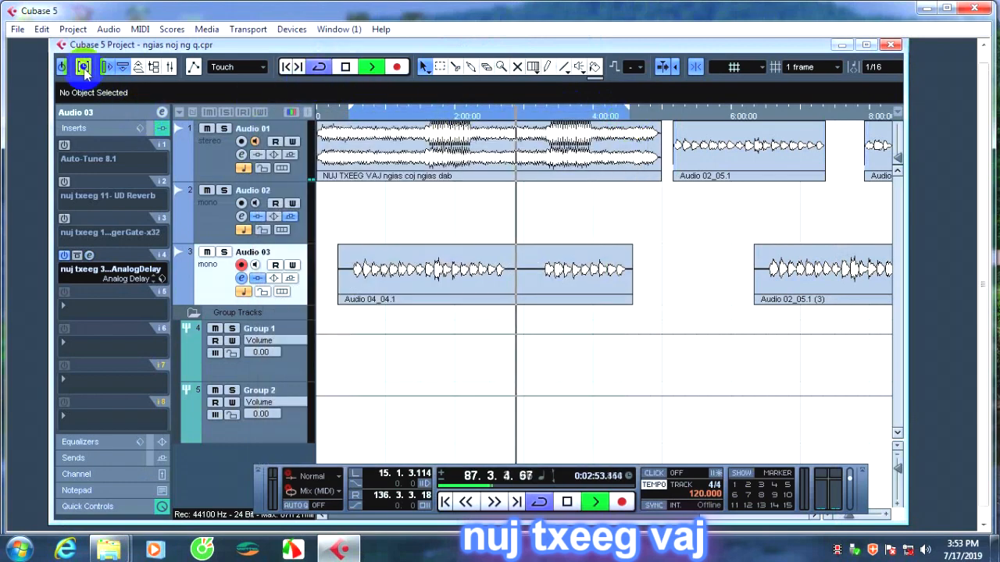
click(63, 256)
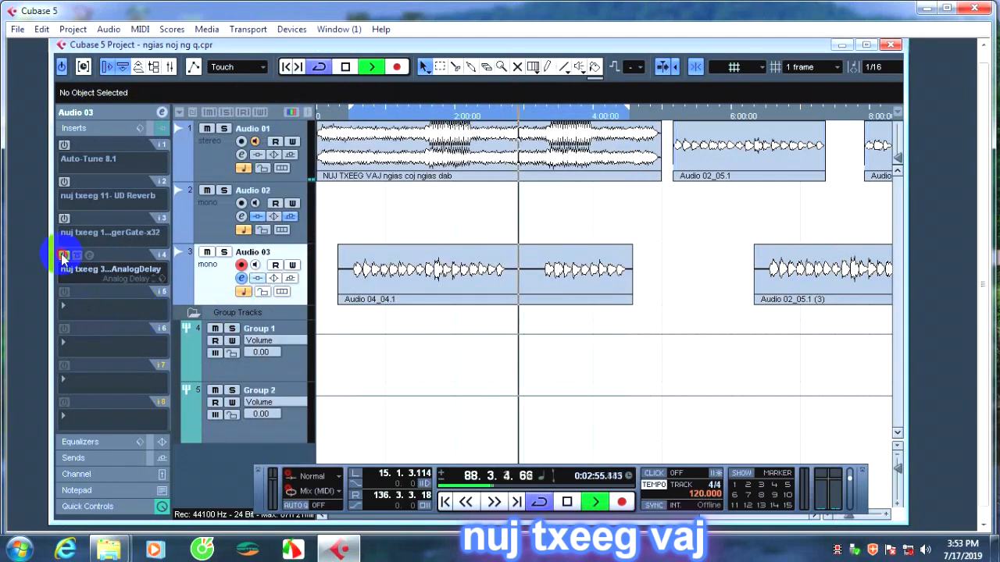
Load nuj txeeg 42 - bc_crev01_001 into insert 4 of Audio 03 and close its editor.
click(93, 269)
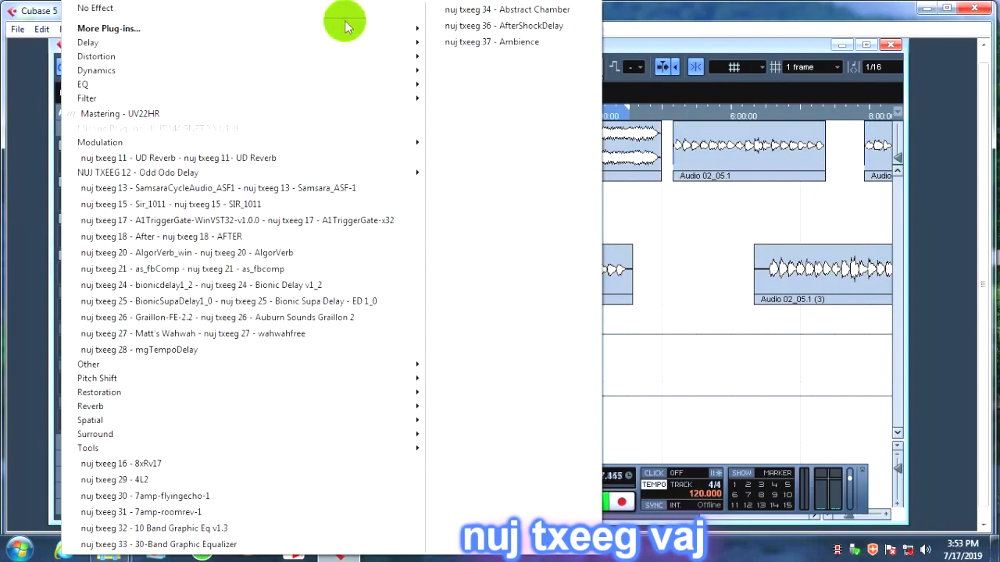
click(477, 47)
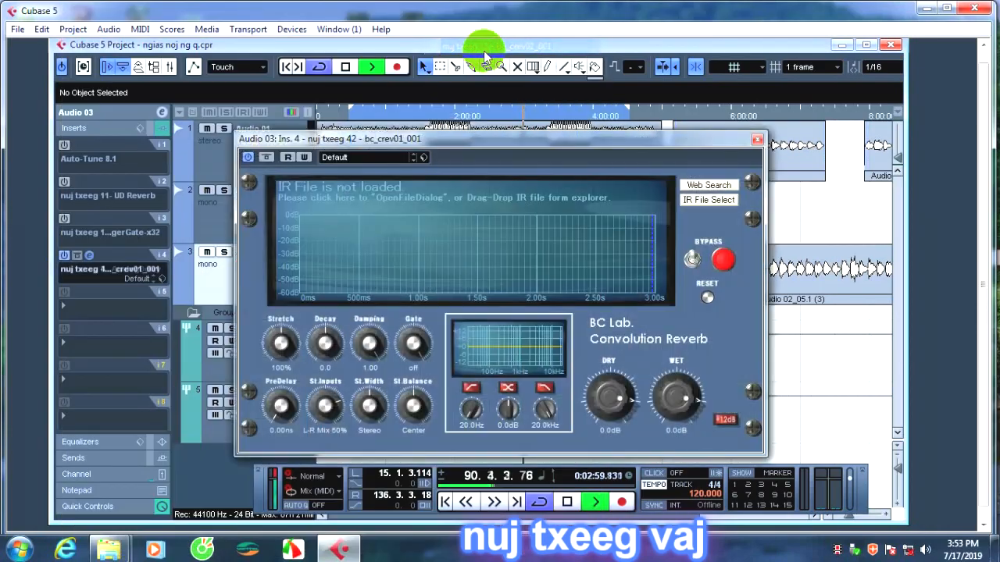
click(757, 140)
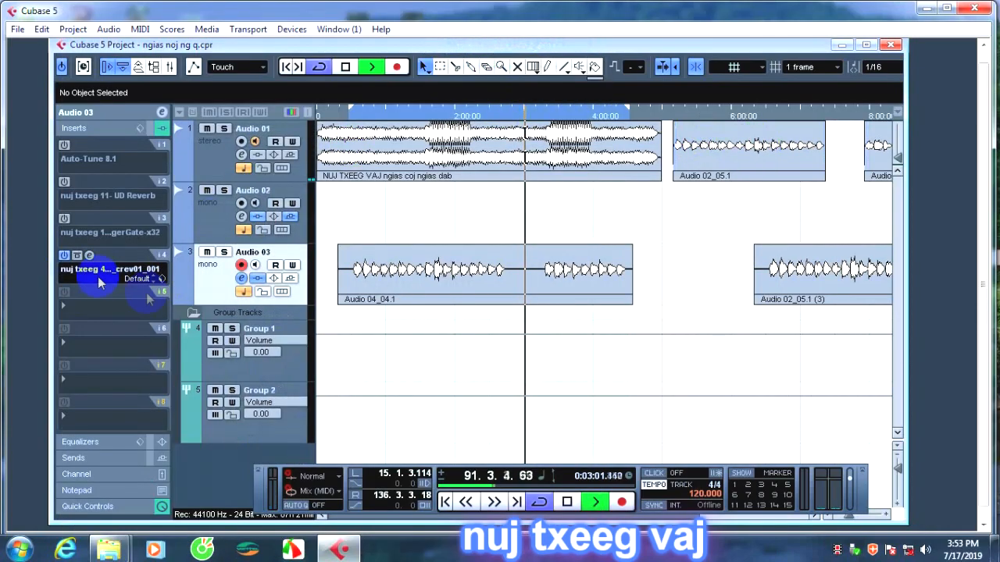
Replace the convolution reverb in insert 4 with nuj txeeg 43 - BizzareDelay, close its editor and deactivate it.
click(98, 273)
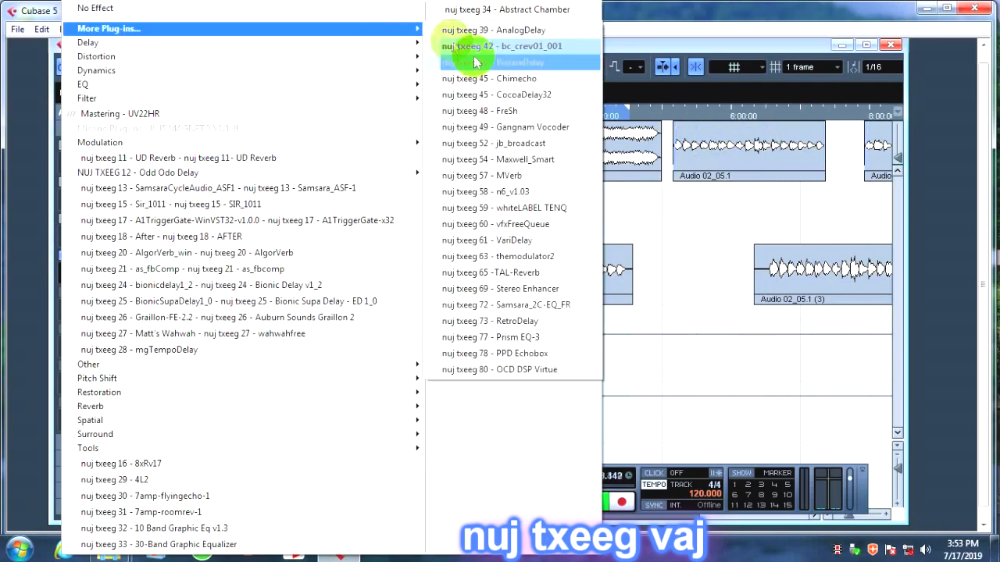
click(500, 64)
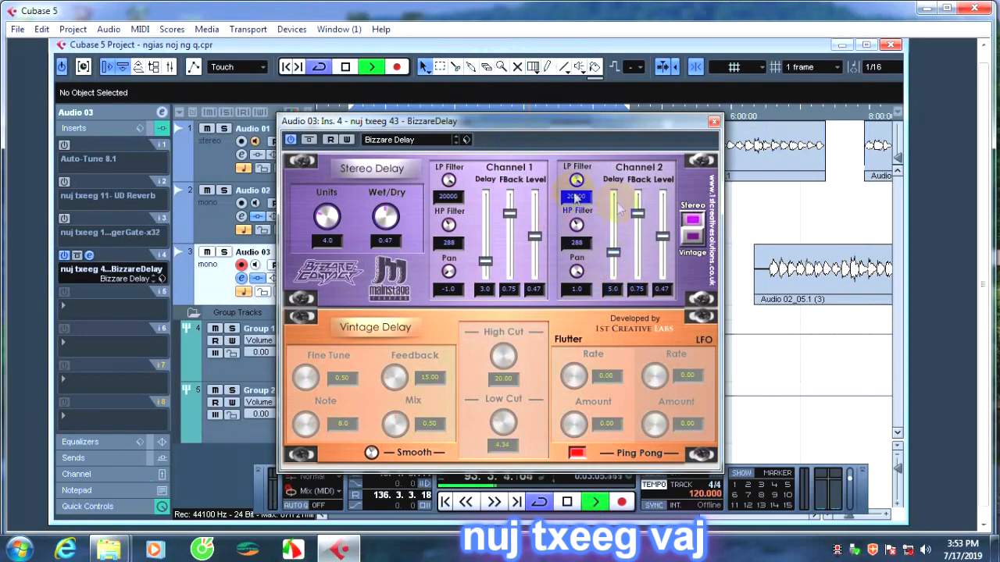
drag(544, 126, 545, 119)
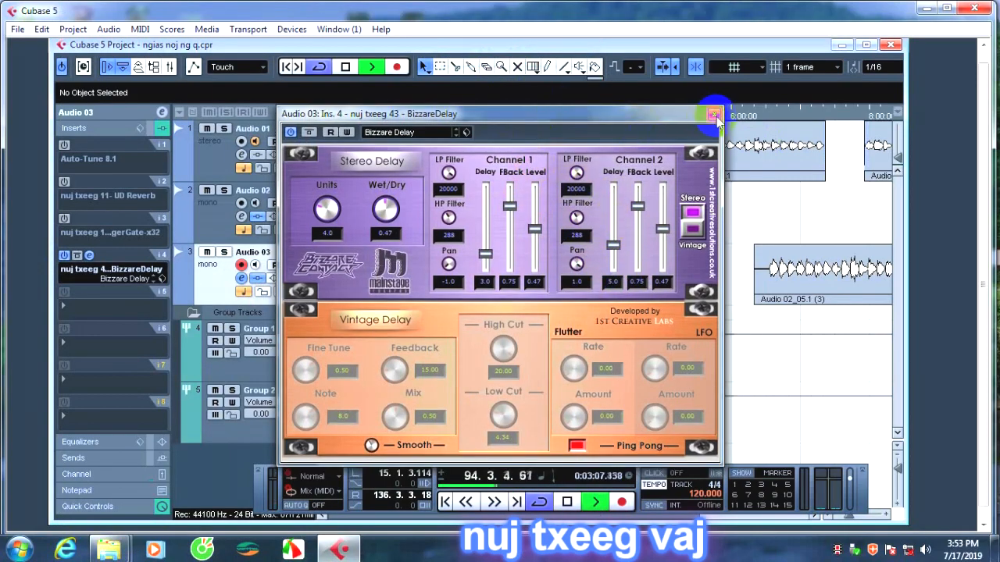
click(713, 115)
click(87, 258)
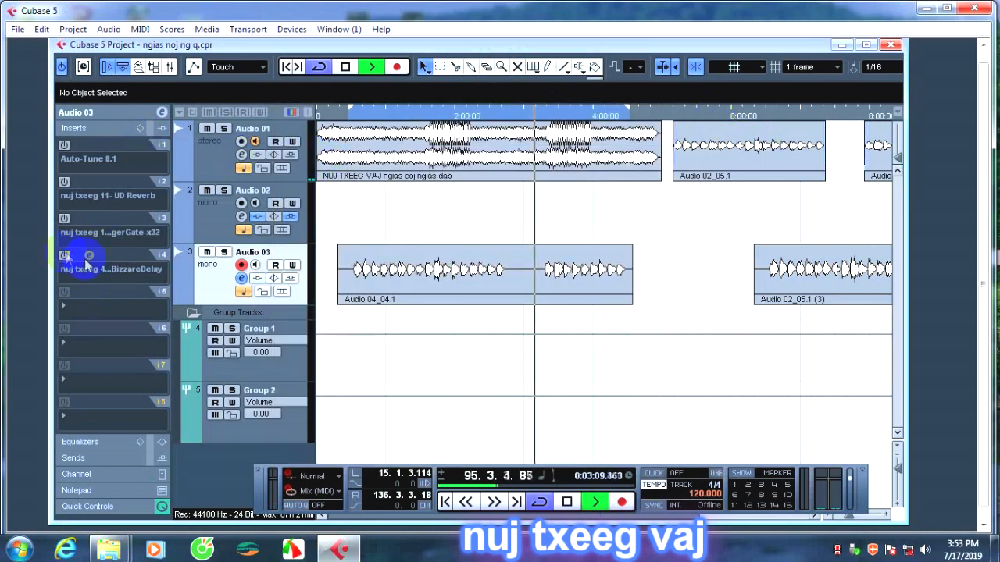
Replace the plug-in in insert 4 of Audio 03 with nuj txeeg 45 - Chimecho, close its editor and deactivate it.
mouse_move(231, 30)
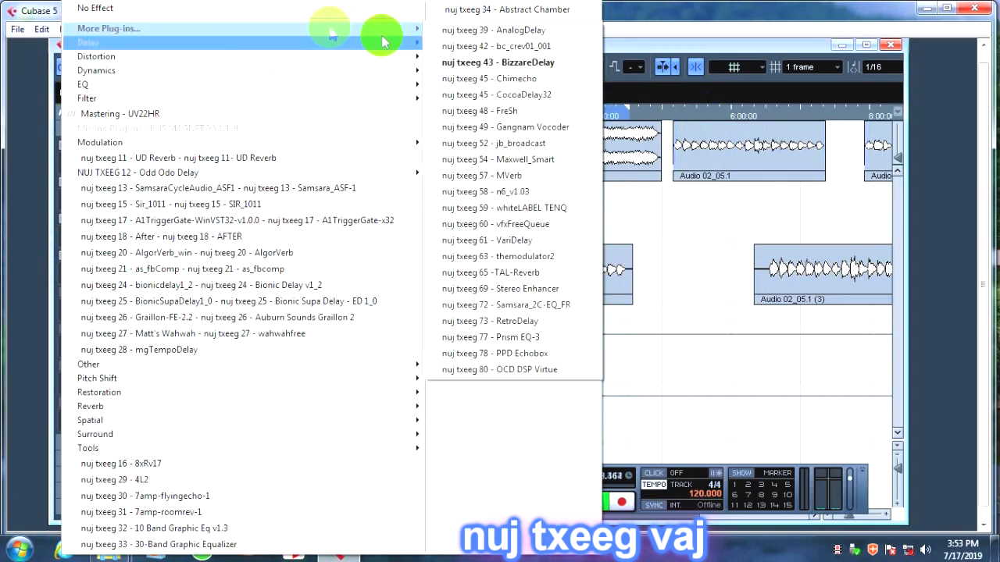
click(472, 78)
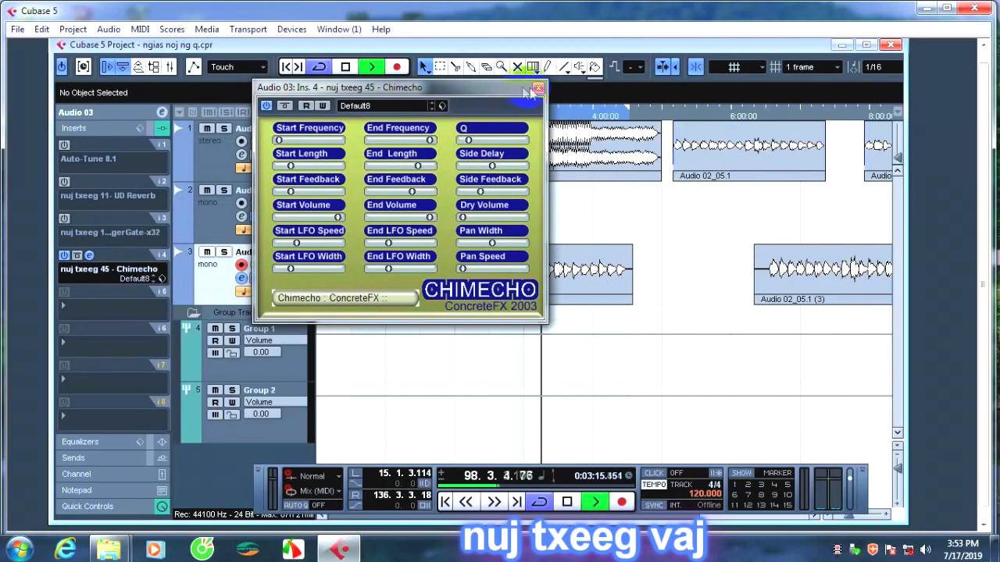
click(536, 88)
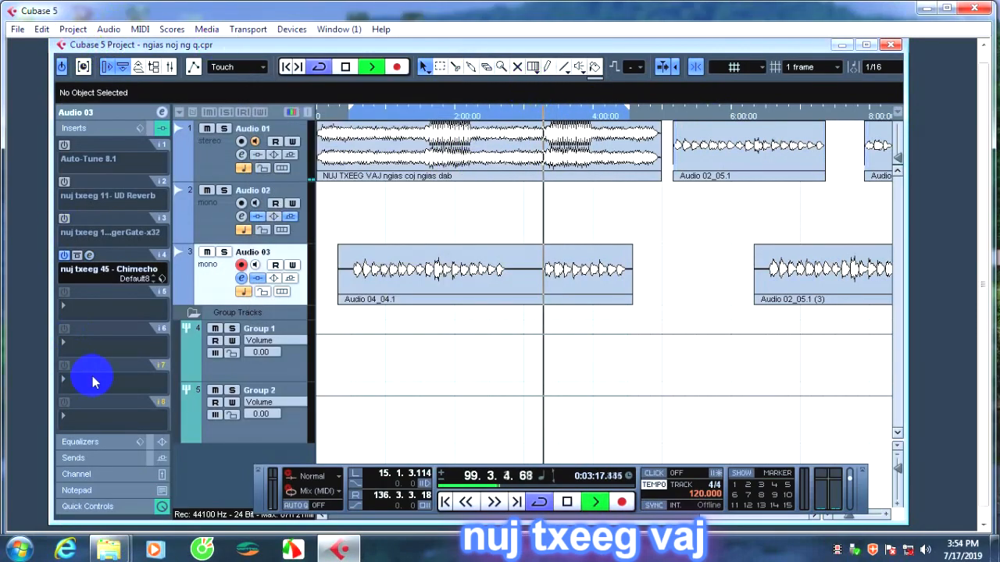
click(64, 256)
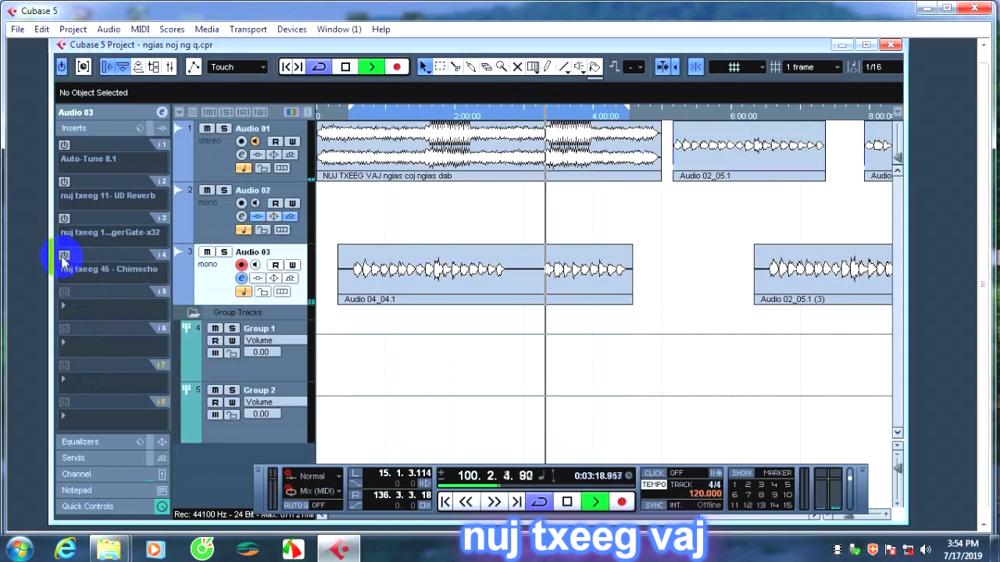
Replace Chimecho in insert 4 with nuj txeeg 45 - CocoaDelay32, close its editor and deactivate it.
click(108, 270)
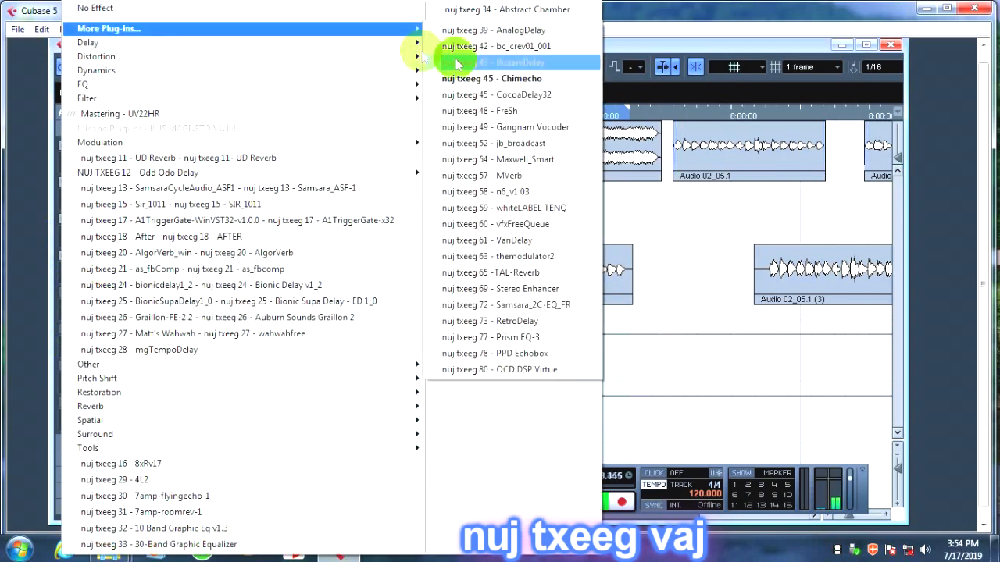
click(496, 95)
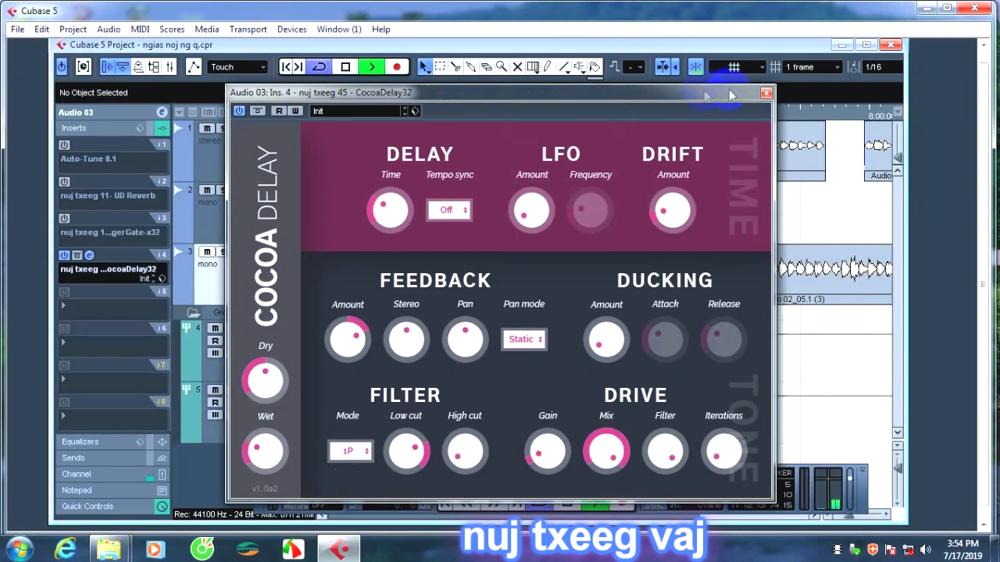
click(766, 95)
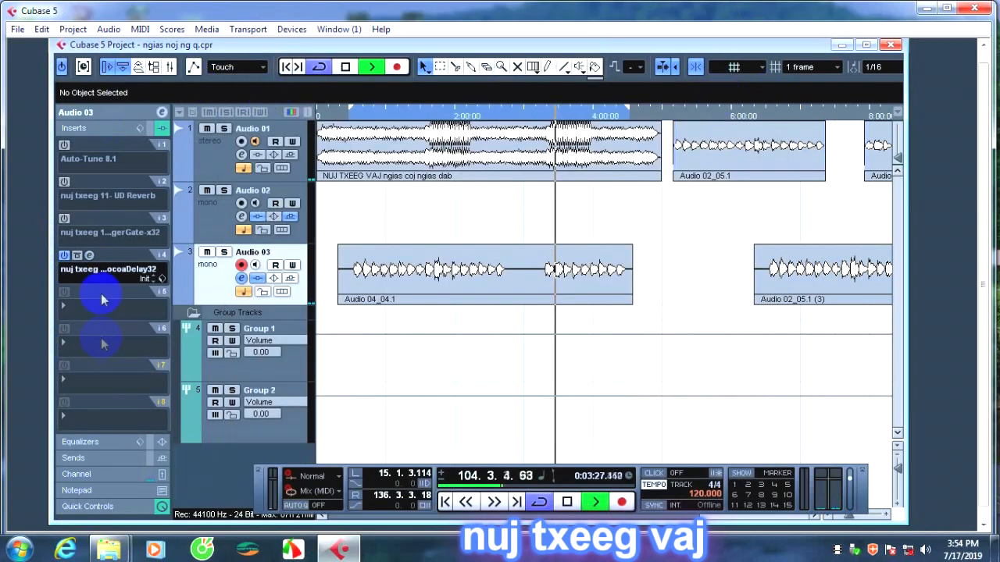
click(64, 256)
Load nuj txeeg 48 - FreSh into insert 4 of Audio 03 and move its editor clear of the transport controls.
click(108, 273)
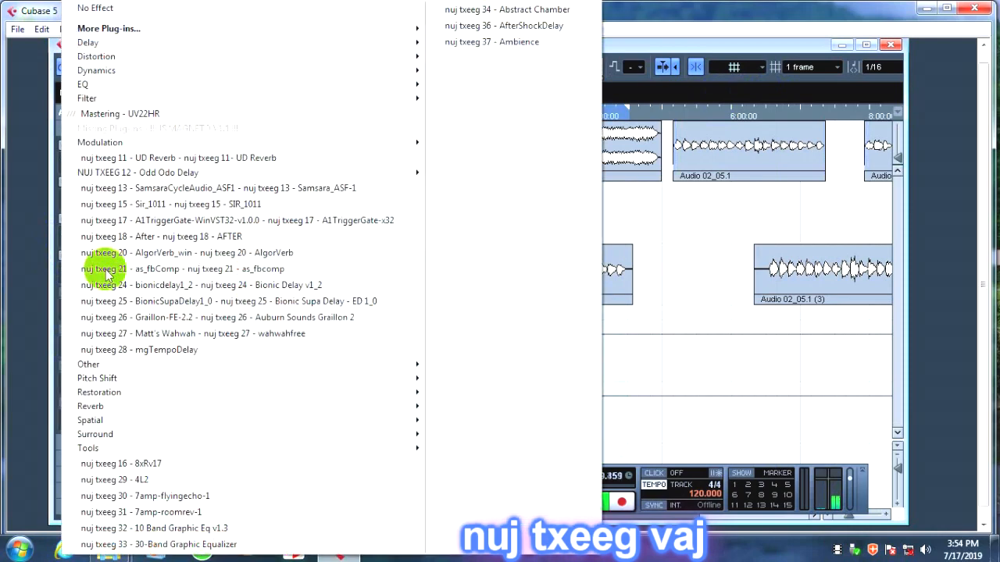
mouse_move(273, 33)
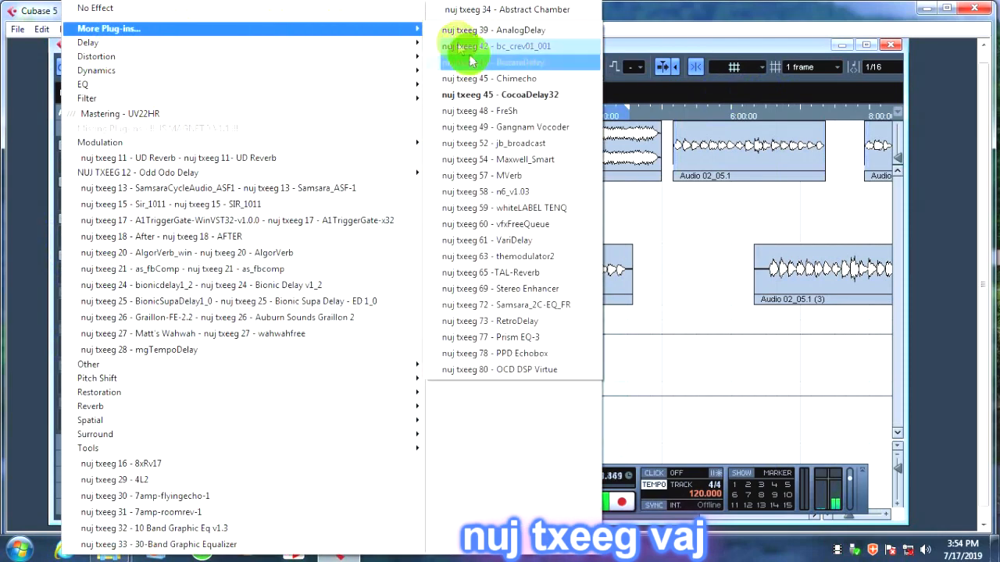
click(478, 111)
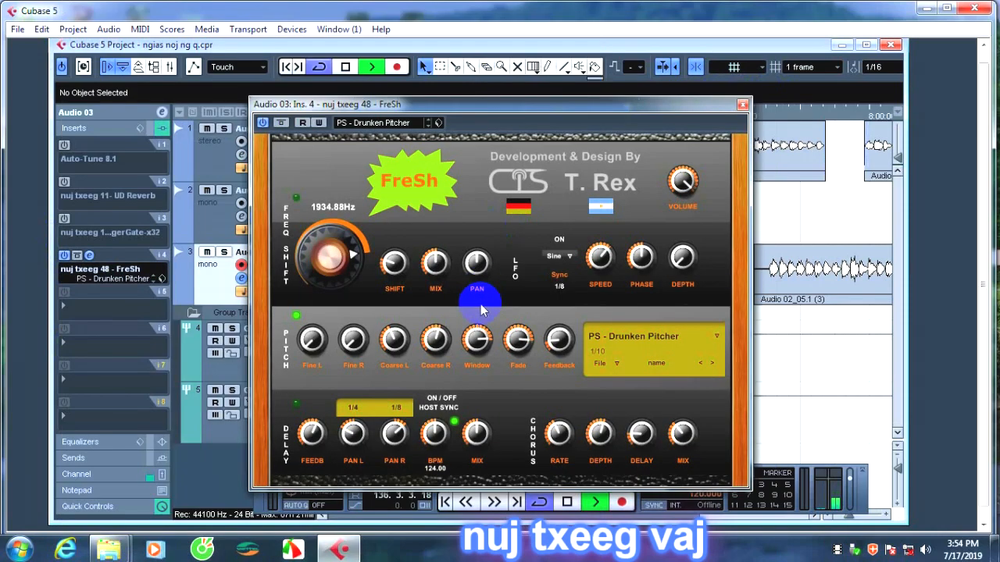
drag(512, 109, 516, 51)
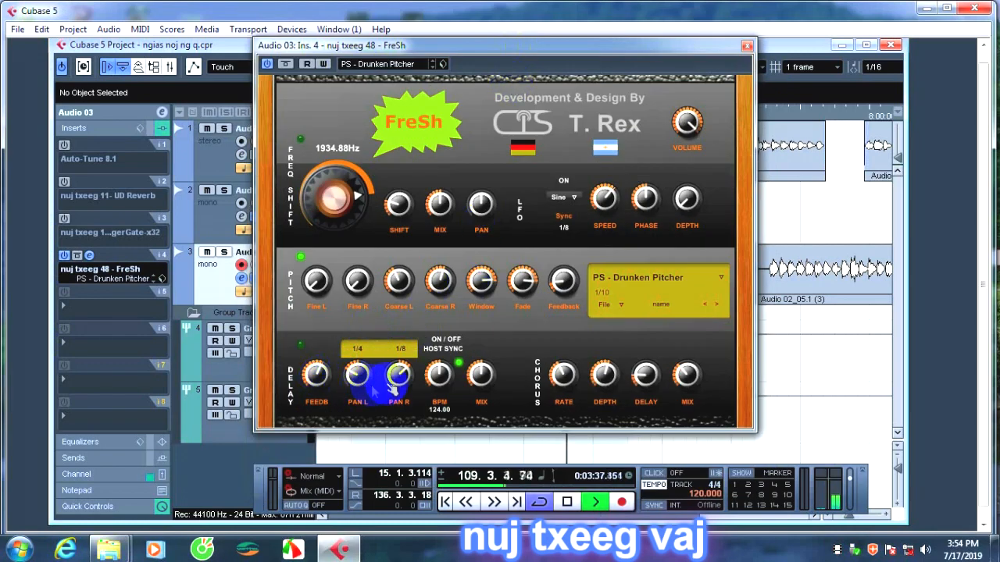
Turn down FreSh's main frequency knob and its Shift knob to bring the frequency shift to 0.00 Hz, keeping the Sine LFO waveform.
drag(331, 196, 313, 312)
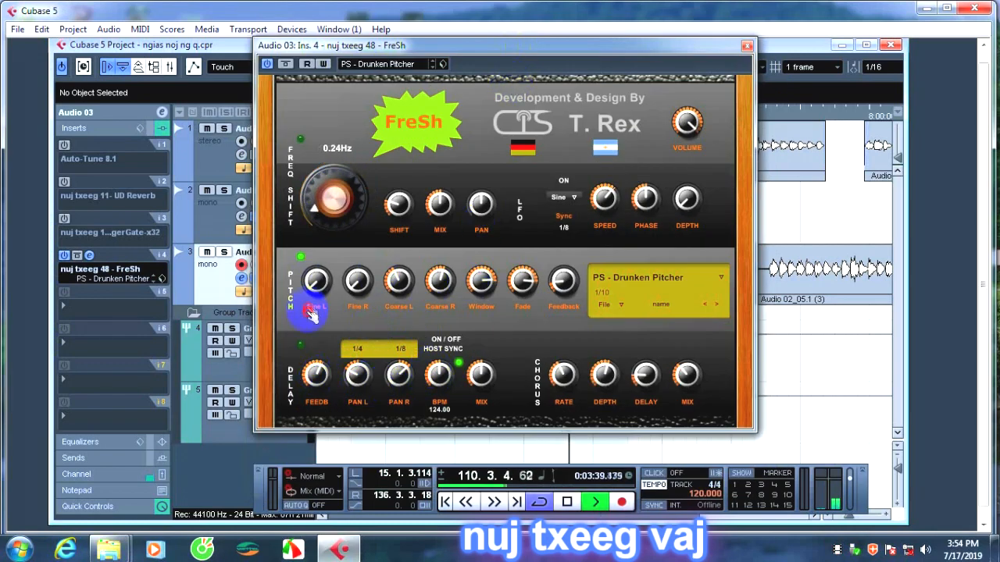
drag(312, 356, 322, 277)
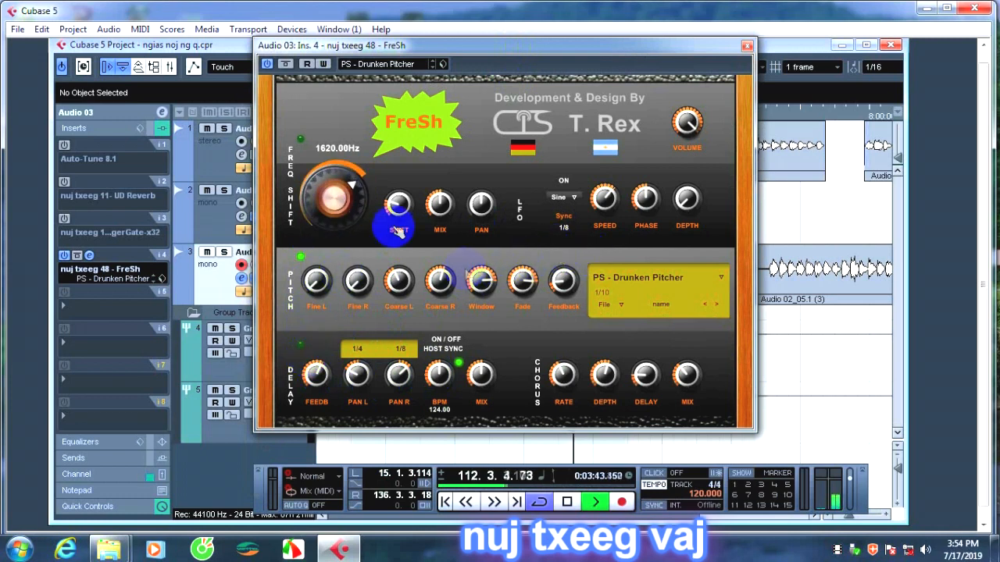
drag(338, 197, 266, 325)
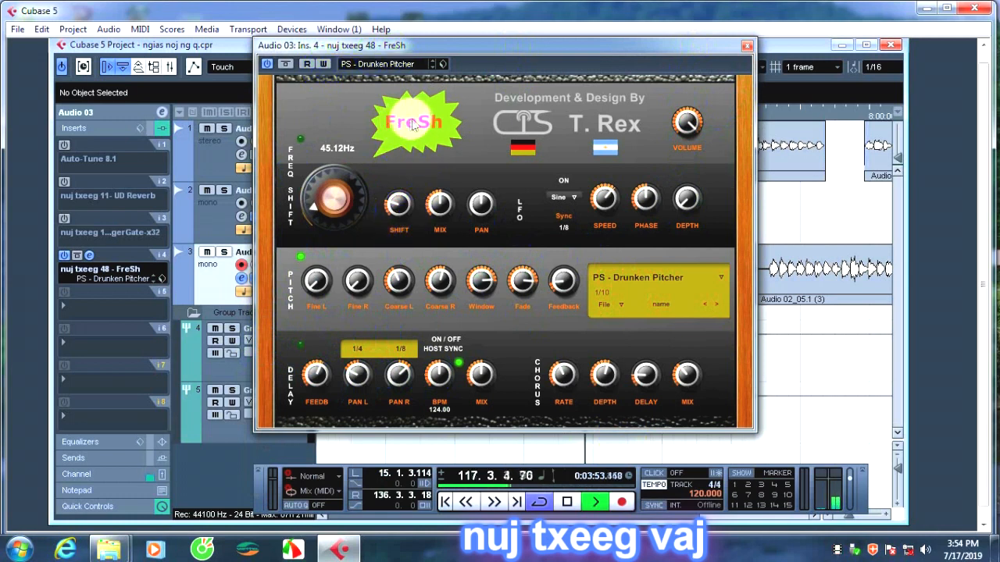
click(574, 199)
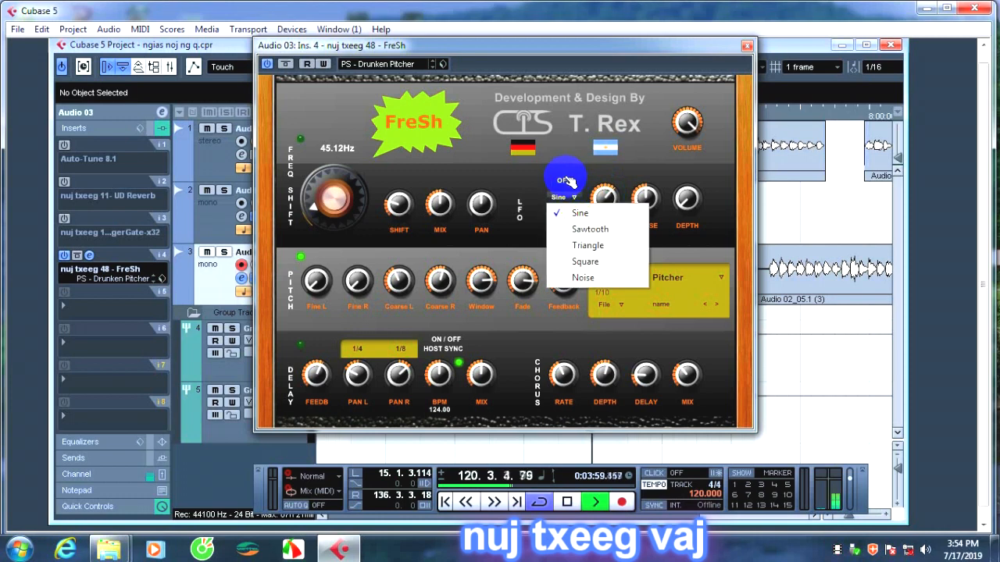
click(567, 181)
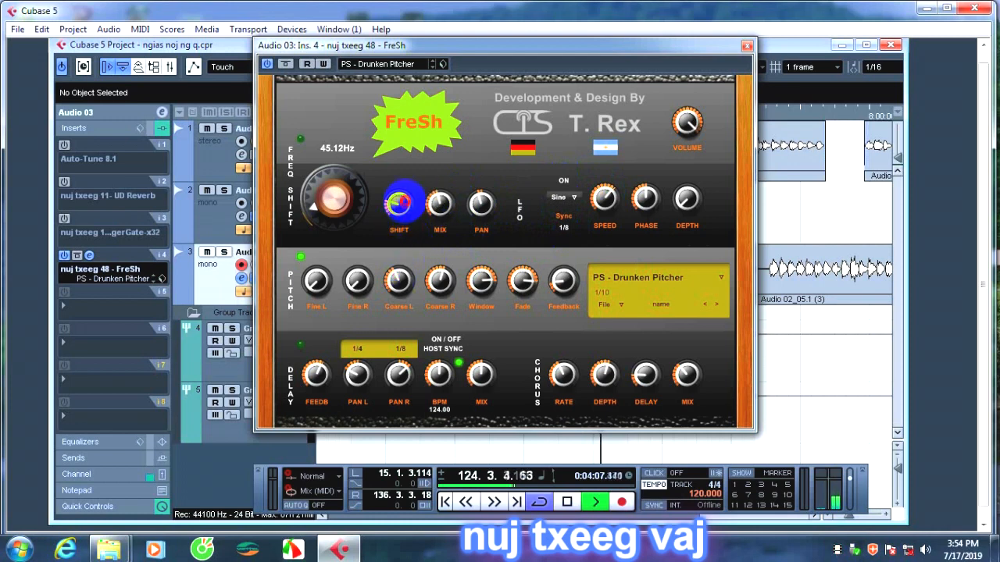
drag(400, 204, 382, 244)
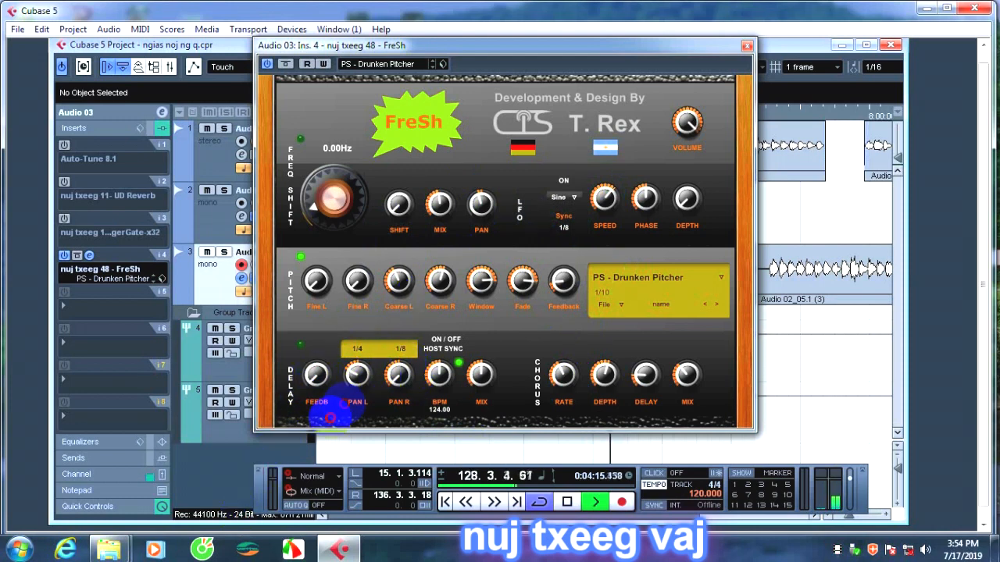
Set FreSh's delay tempo to 41 BPM and turn the delay mix and the chorus rate, depth and mix down to minimum.
drag(438, 374, 349, 436)
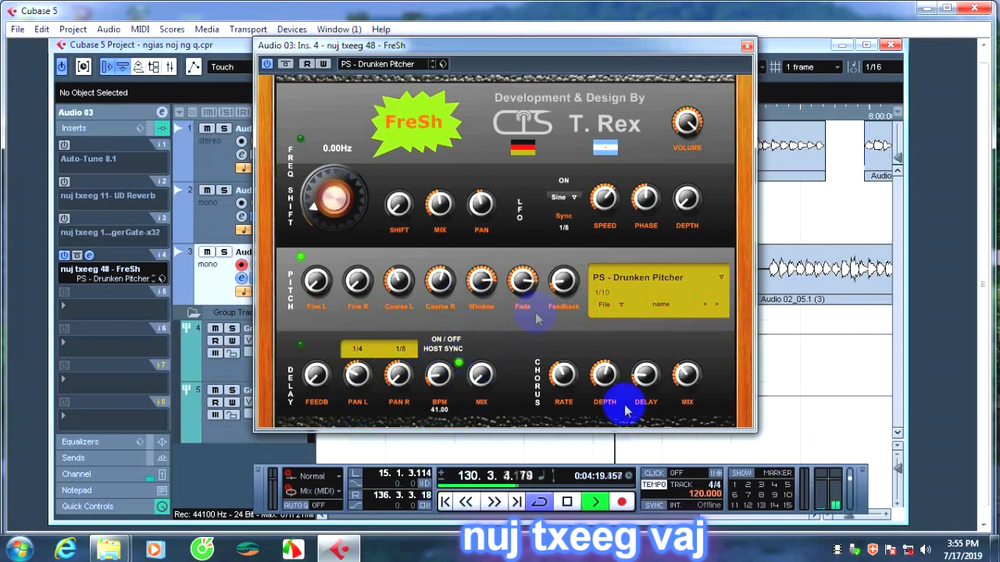
drag(573, 379, 545, 442)
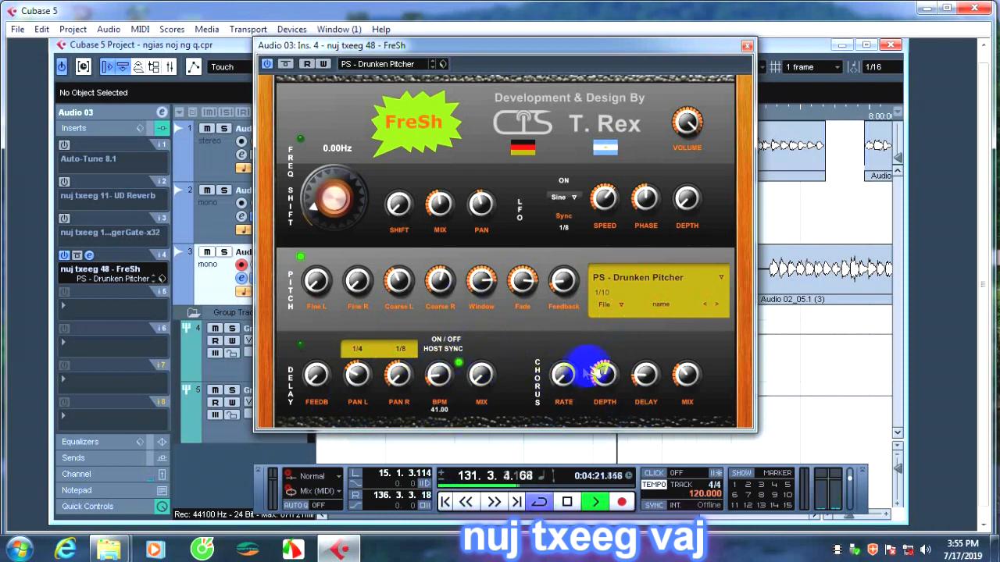
drag(609, 370, 571, 467)
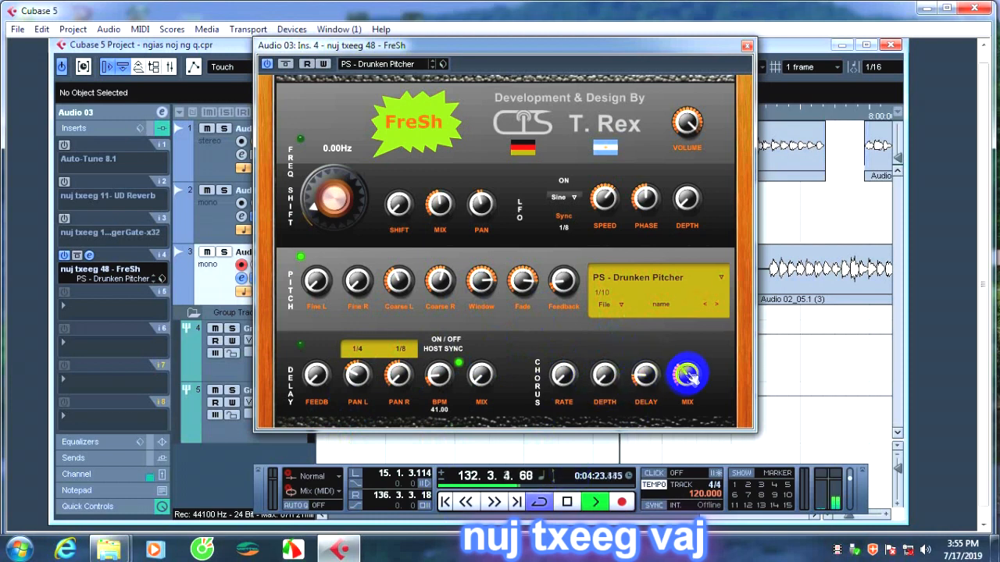
drag(688, 372, 645, 464)
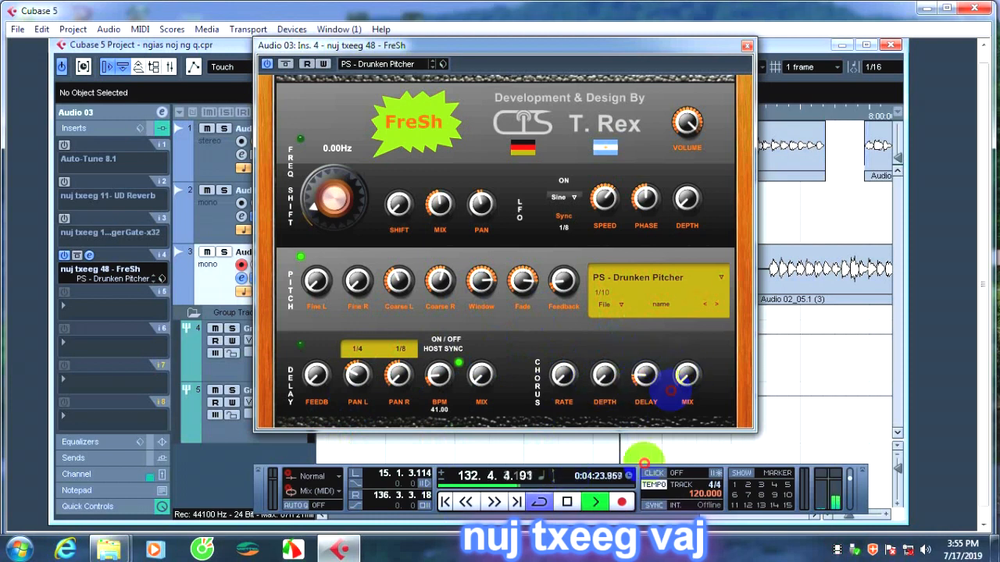
Audition FreSh's FS - 1 Khz Sawtooth LFO preset, reposition the editor and return to the PS - Drunken Pitcher preset.
click(722, 278)
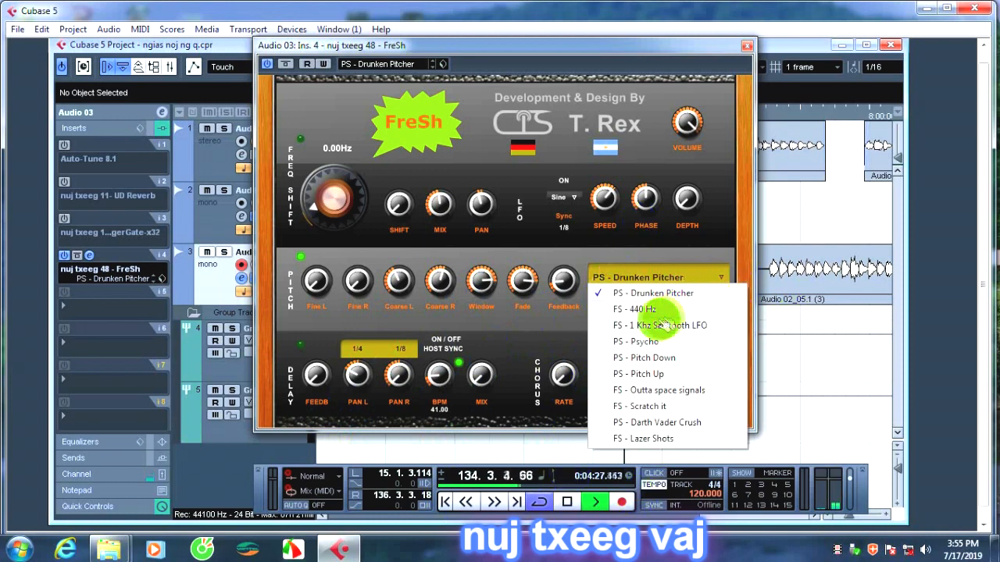
click(666, 350)
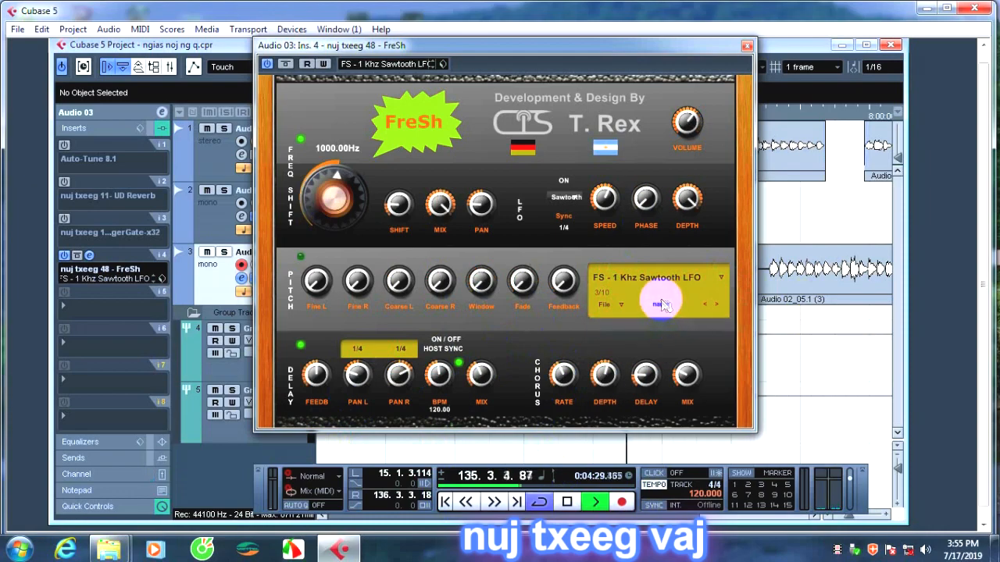
drag(427, 46, 484, 152)
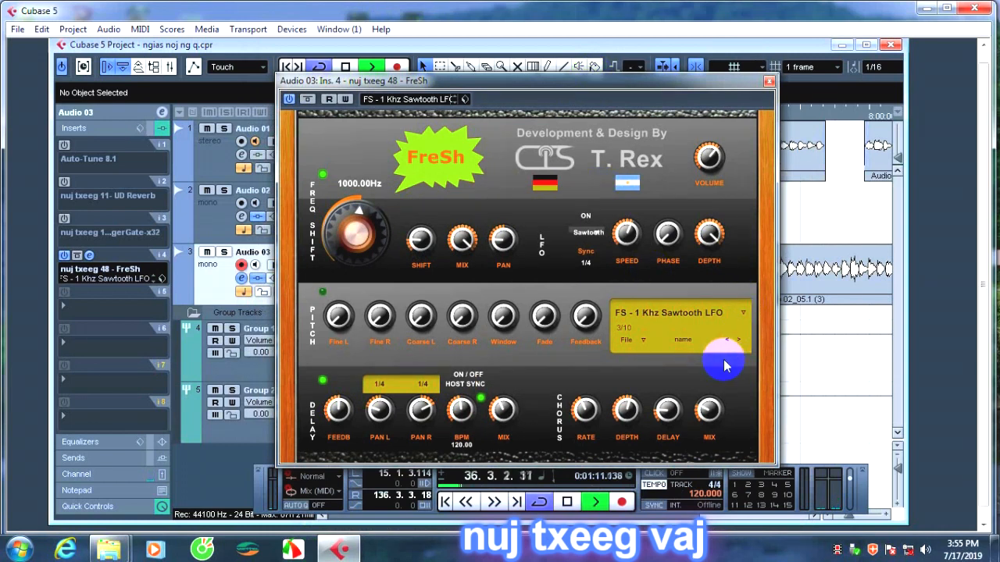
click(743, 313)
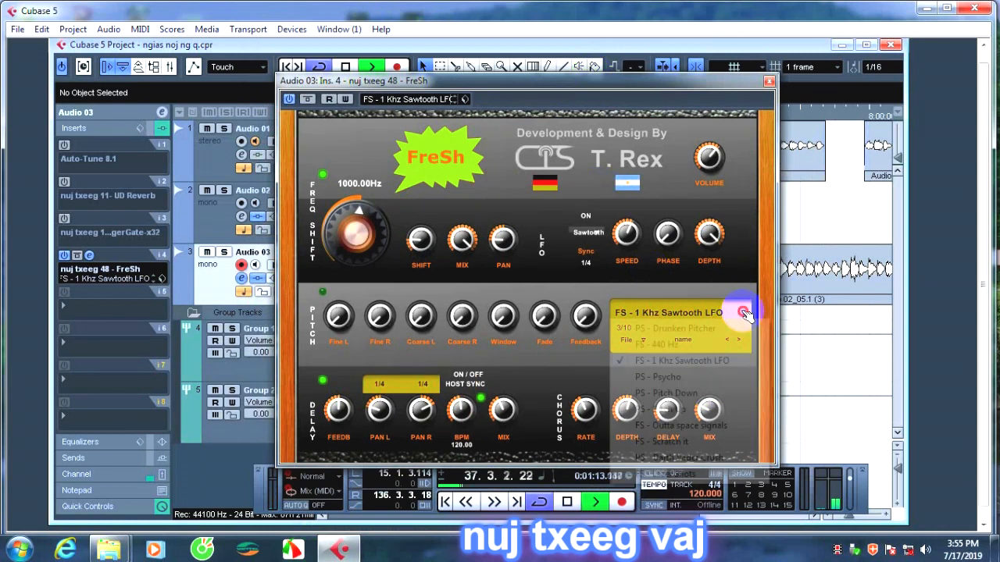
click(703, 328)
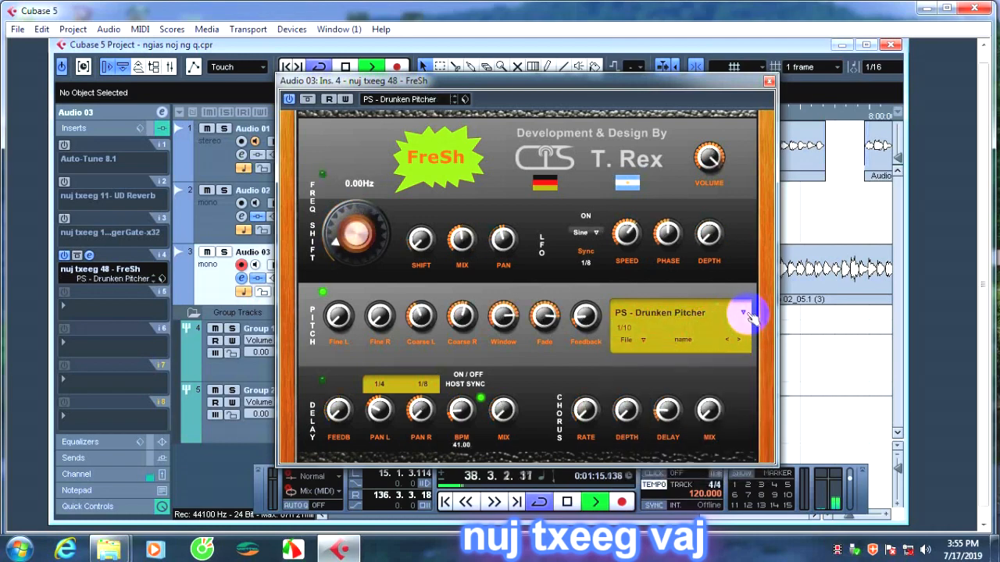
Audition the FS - Lazer Shots and PS - Psycho presets in FreSh.
click(746, 313)
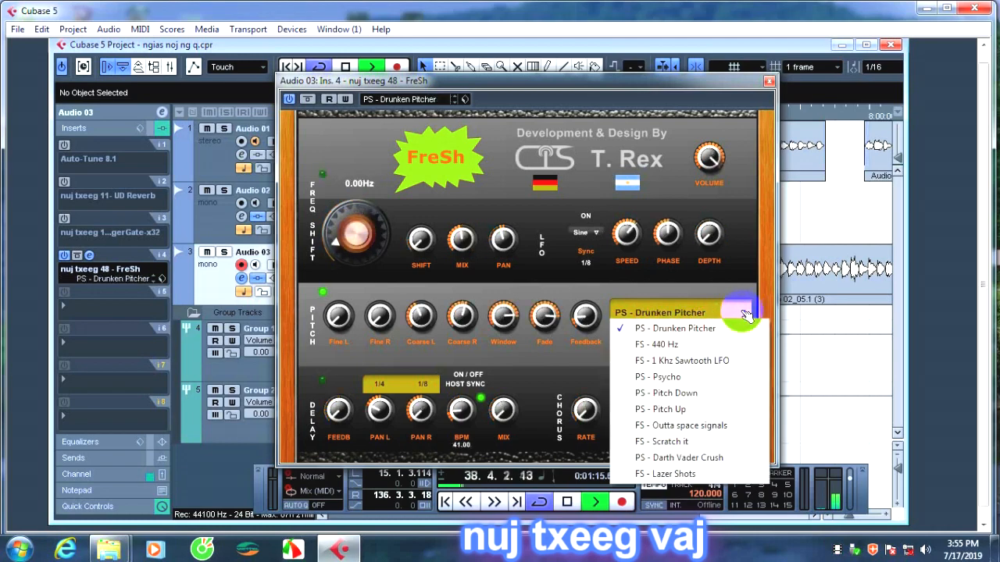
click(681, 473)
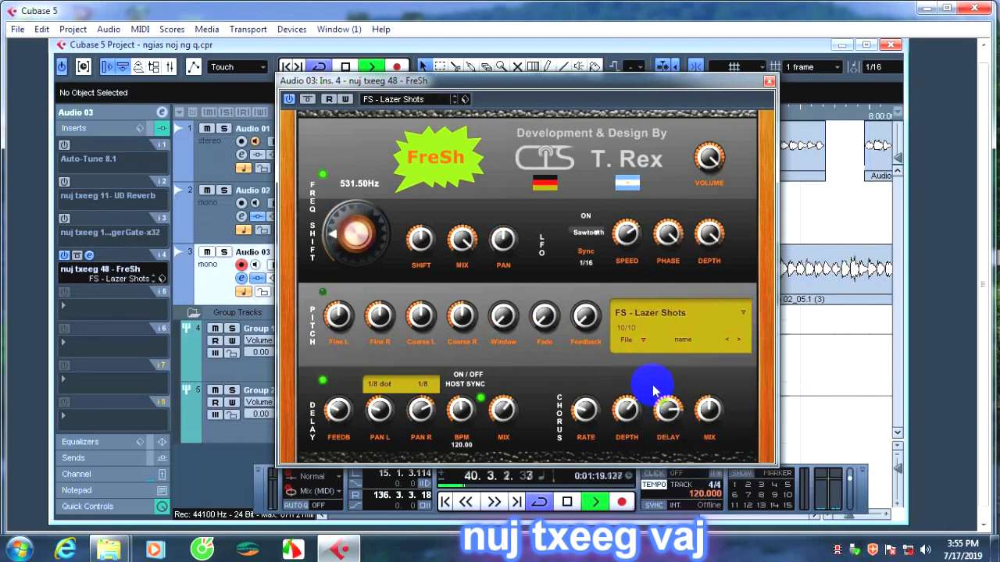
click(744, 313)
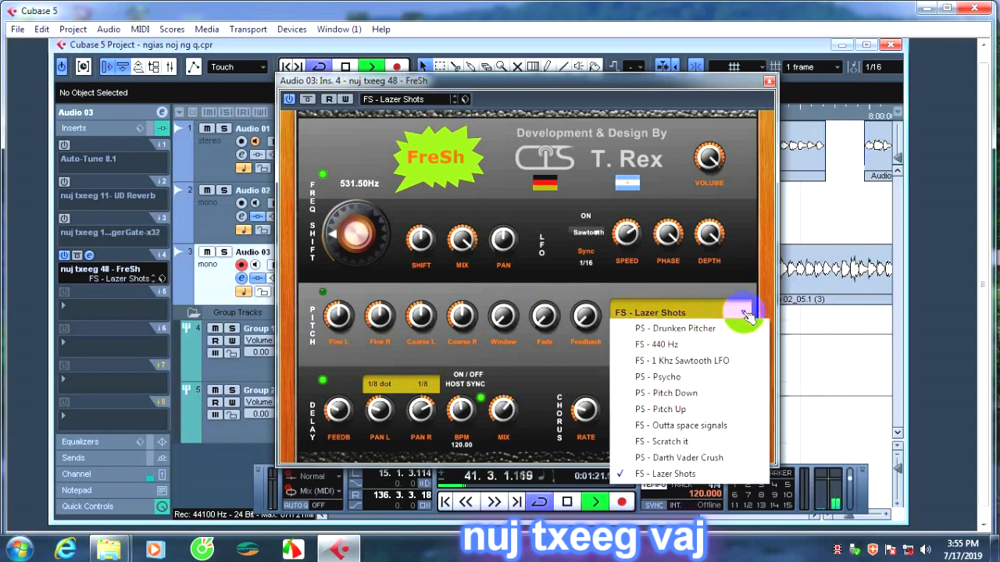
click(670, 377)
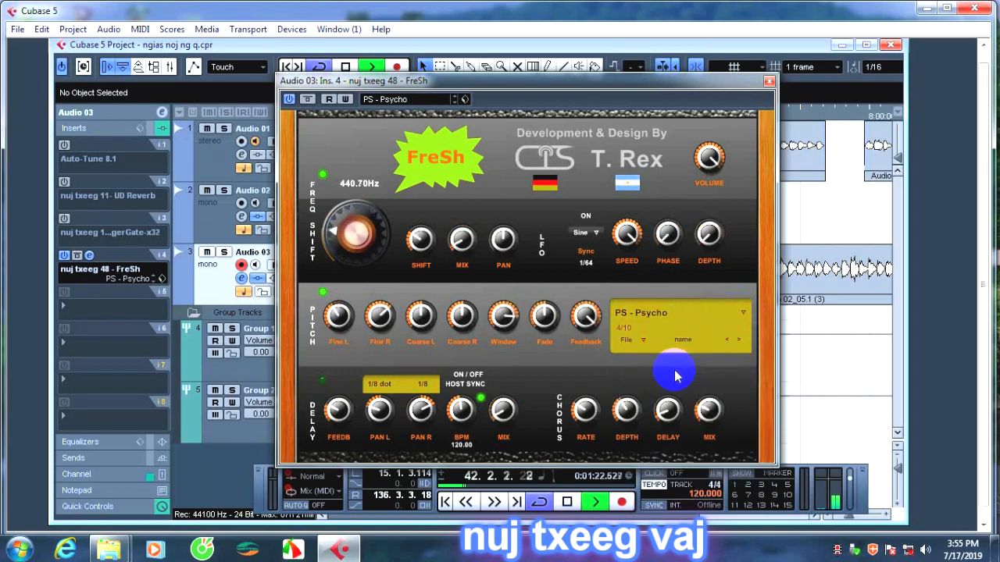
Audition FreSh's PS - Pitch Down and FS - 1 Khz Sawtooth LFO presets and finish on the PS - Pitch Up preset.
click(744, 313)
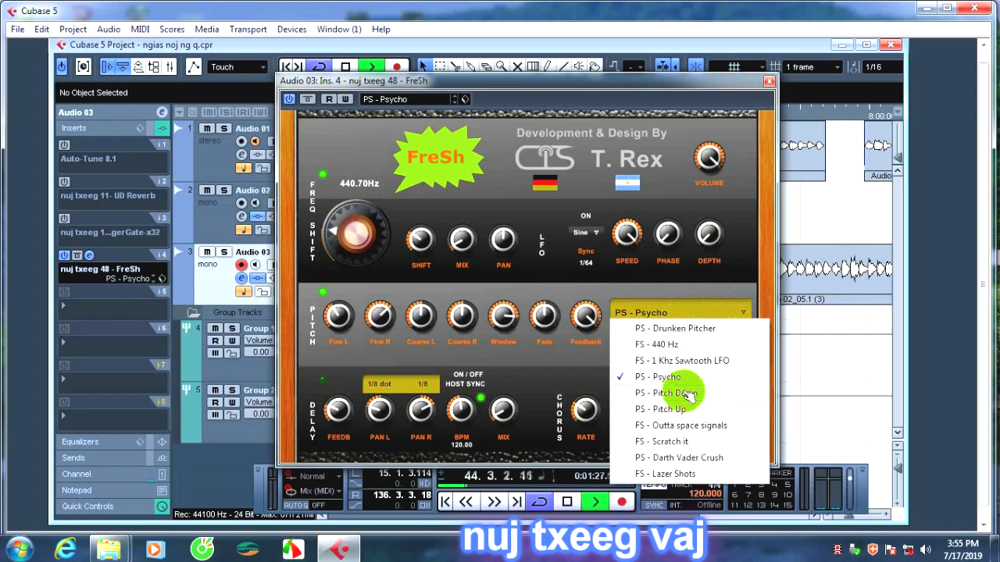
click(687, 394)
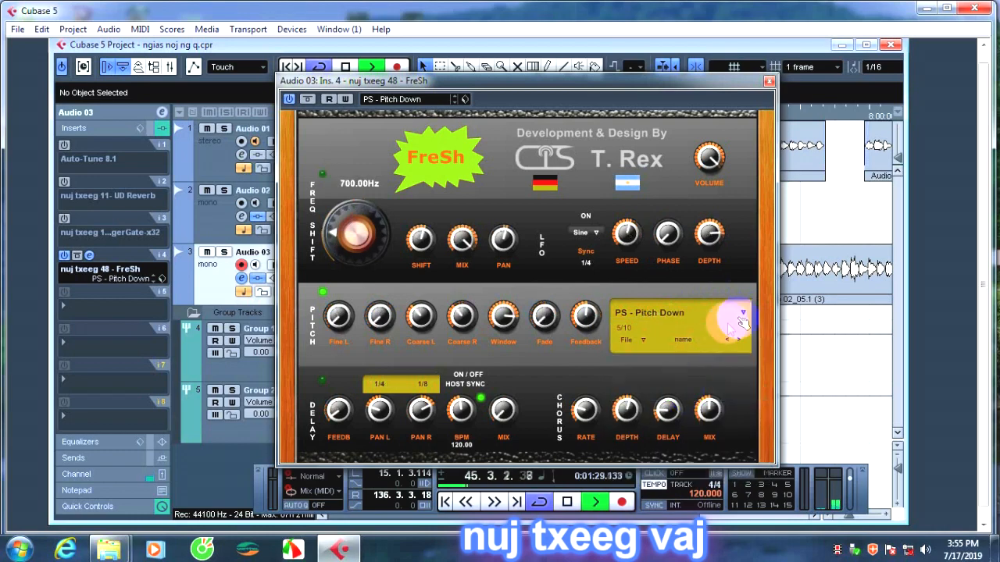
click(744, 312)
click(685, 364)
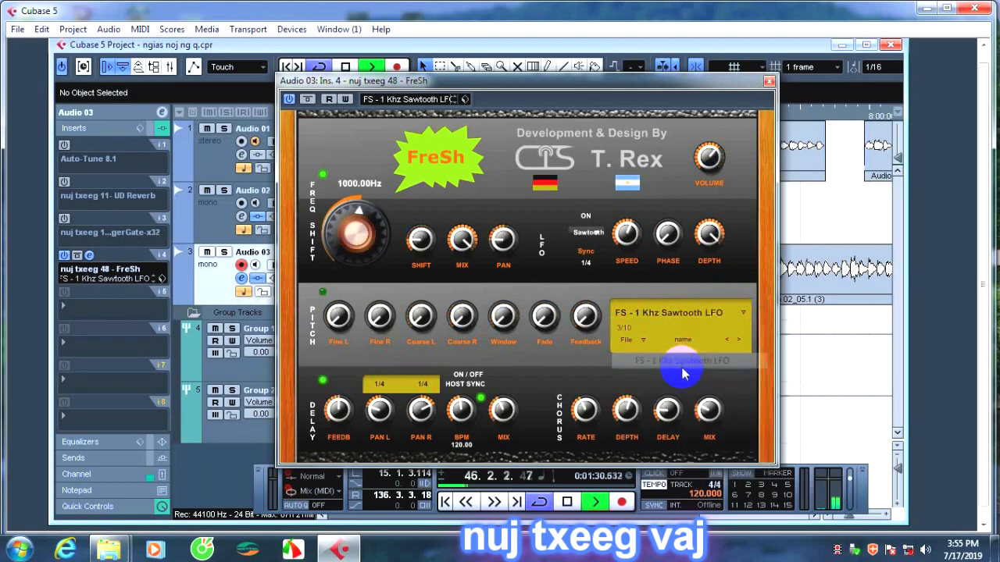
click(742, 312)
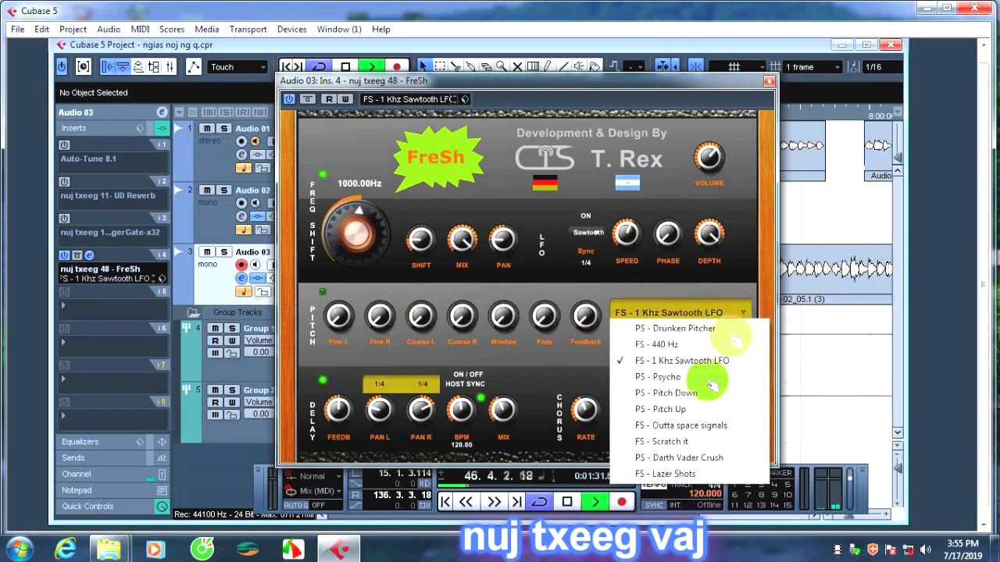
click(671, 409)
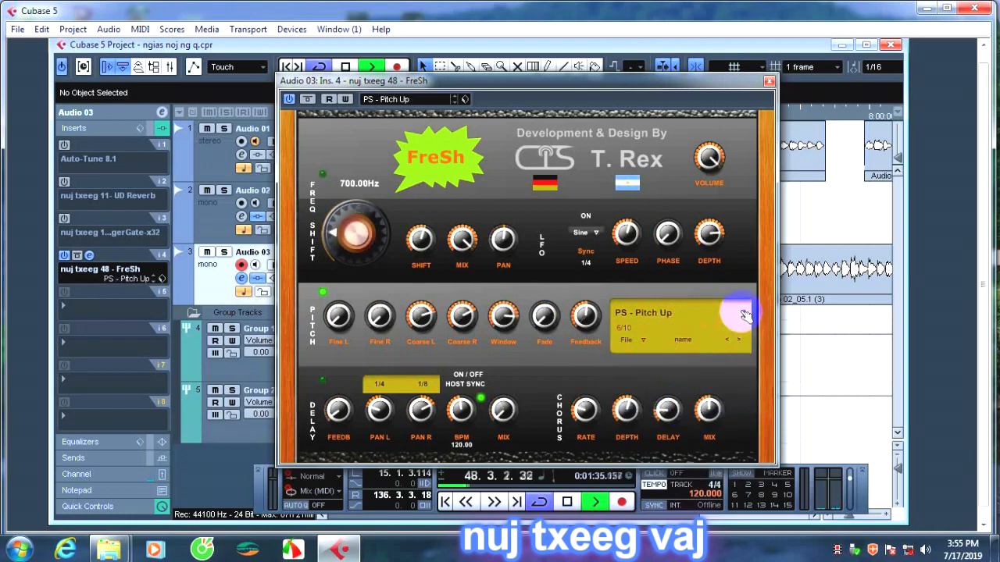
Audition FreSh's FS - Outta space signals preset and finish on the FS - Scratch it preset.
click(743, 313)
click(665, 438)
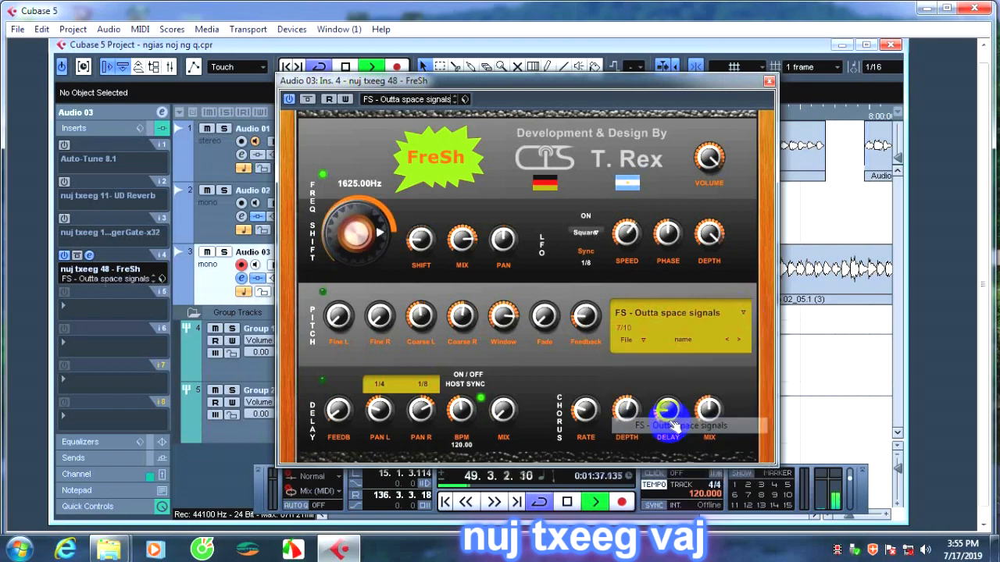
click(742, 314)
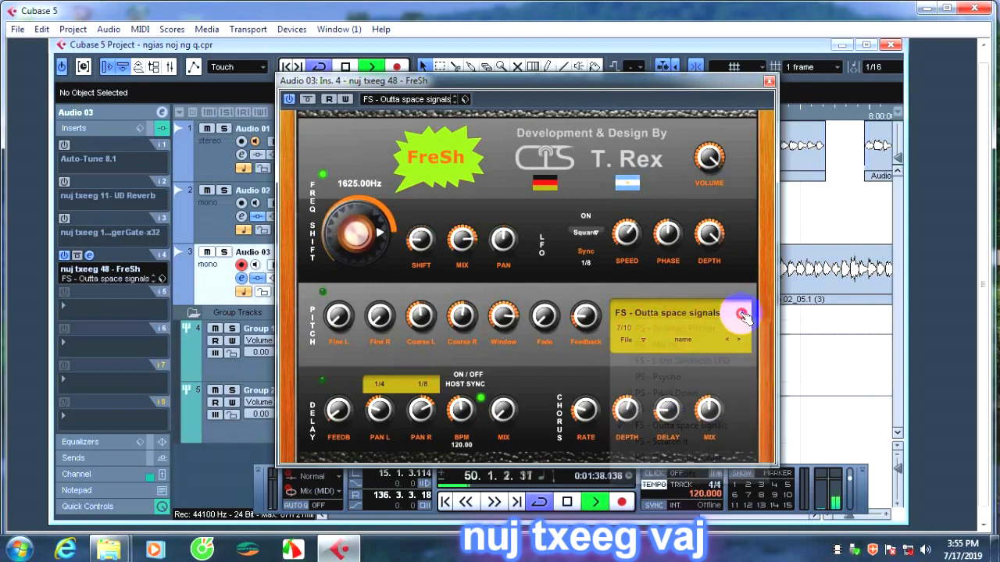
click(666, 442)
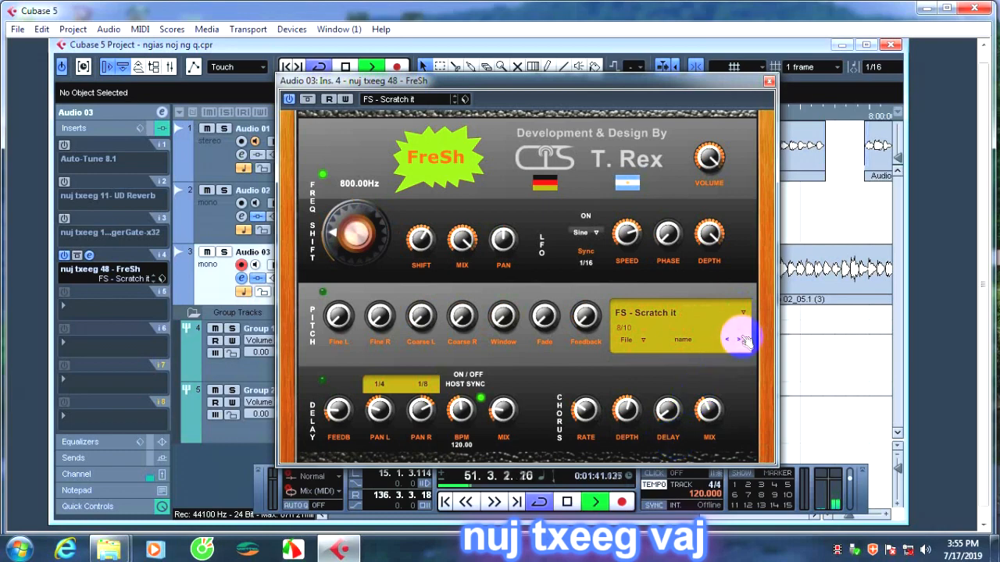
click(634, 340)
click(642, 357)
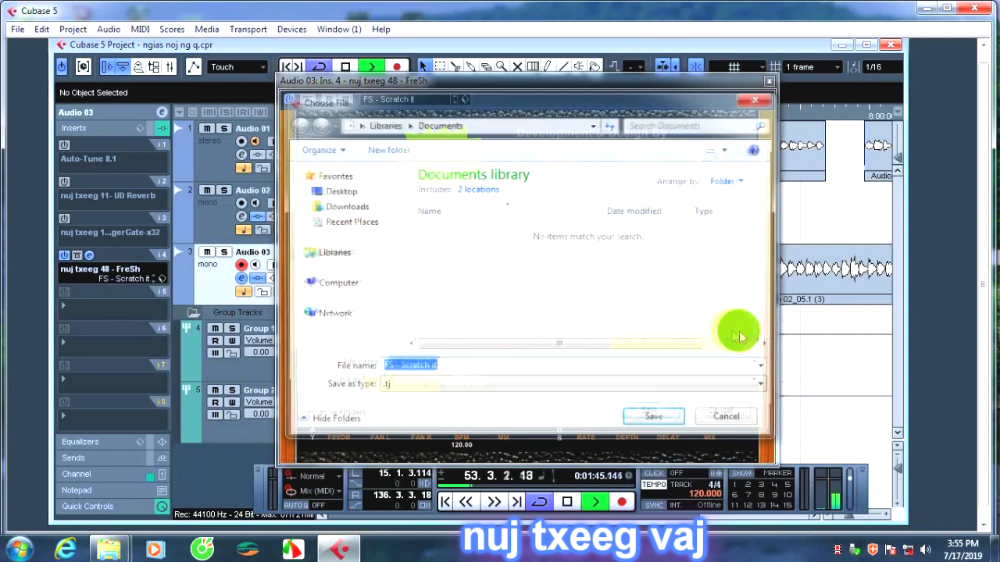
click(759, 100)
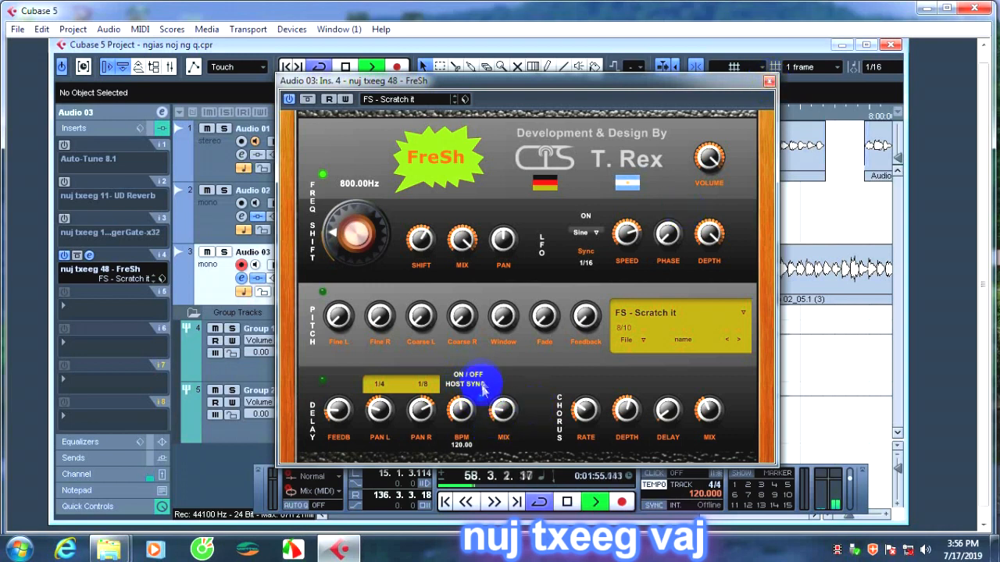
Set FreSh's left and right delay times to 1/16 in the FS - Scratch it preset.
click(424, 384)
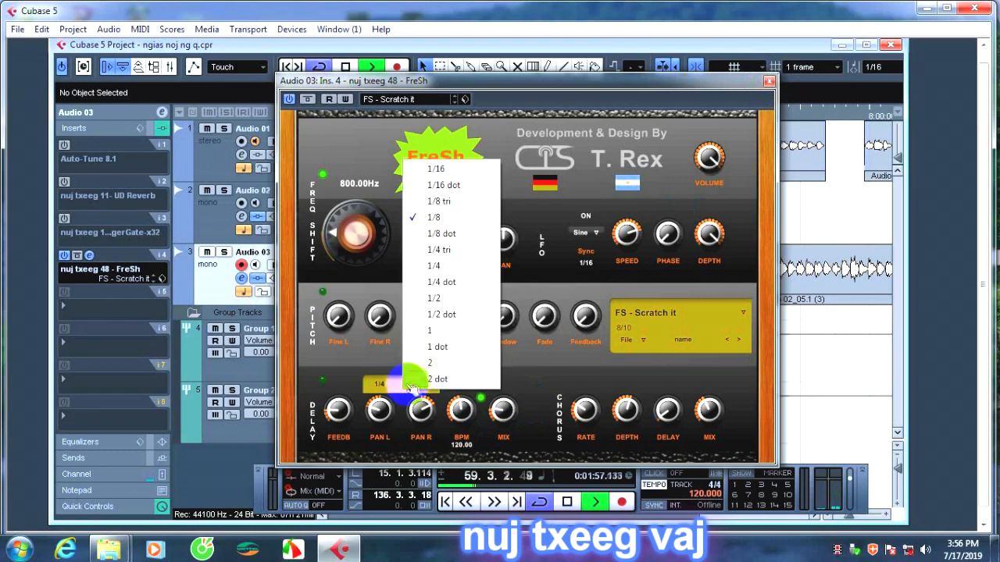
click(434, 266)
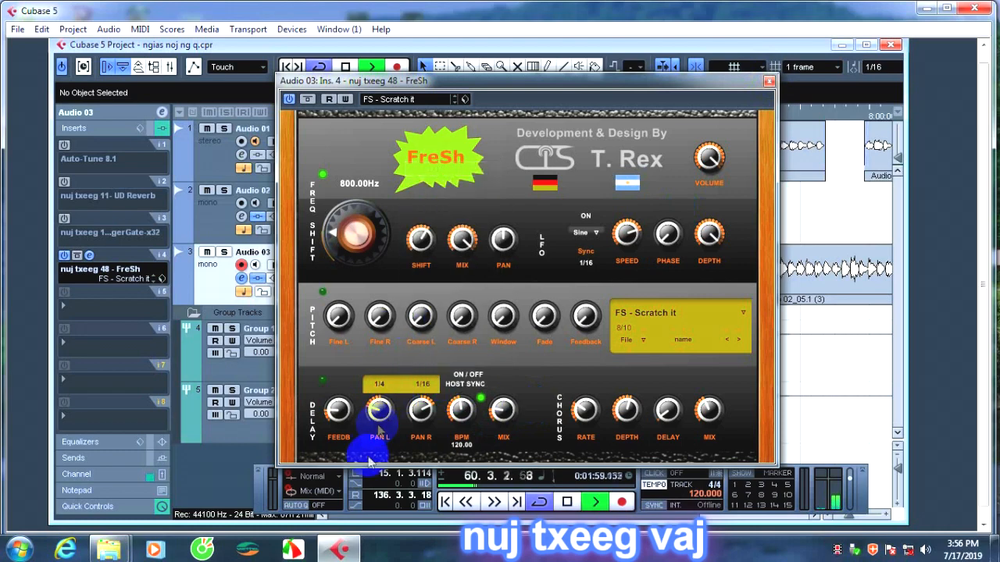
click(380, 384)
click(412, 166)
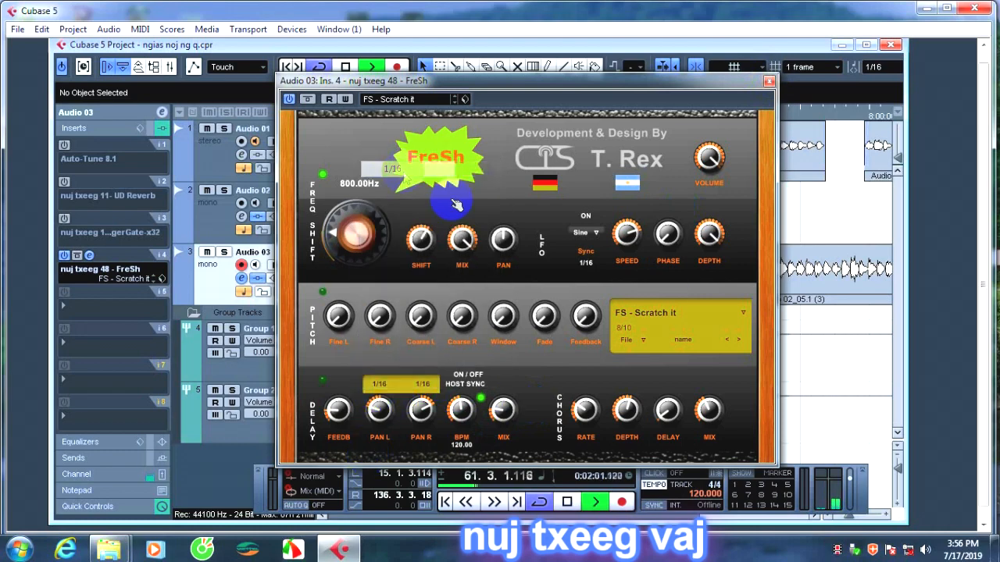
Audition FreSh's PS - Darth Vader Crush and FS - Lazer Shots presets and return to FS - Scratch it.
click(643, 338)
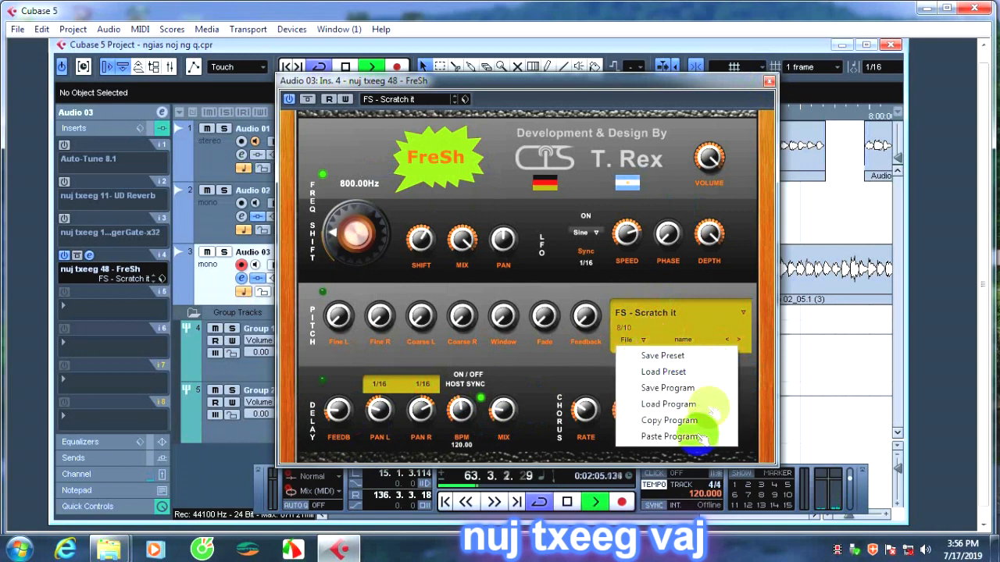
click(739, 340)
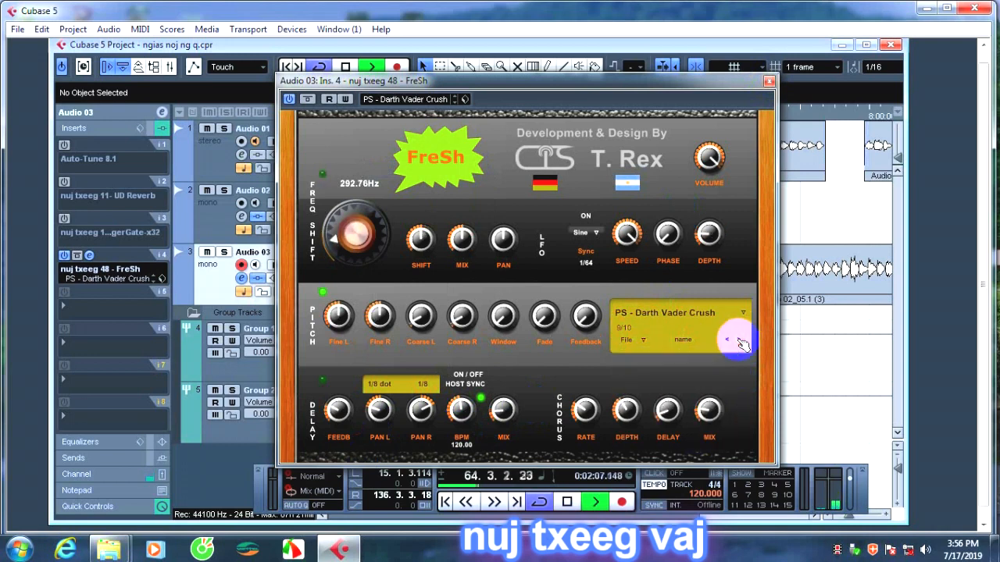
click(739, 340)
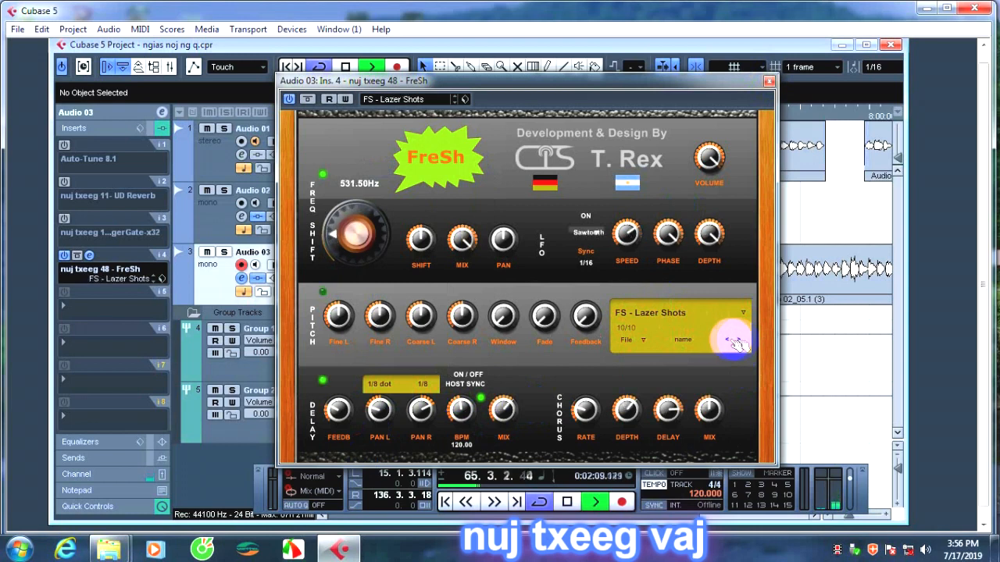
click(730, 342)
click(730, 342)
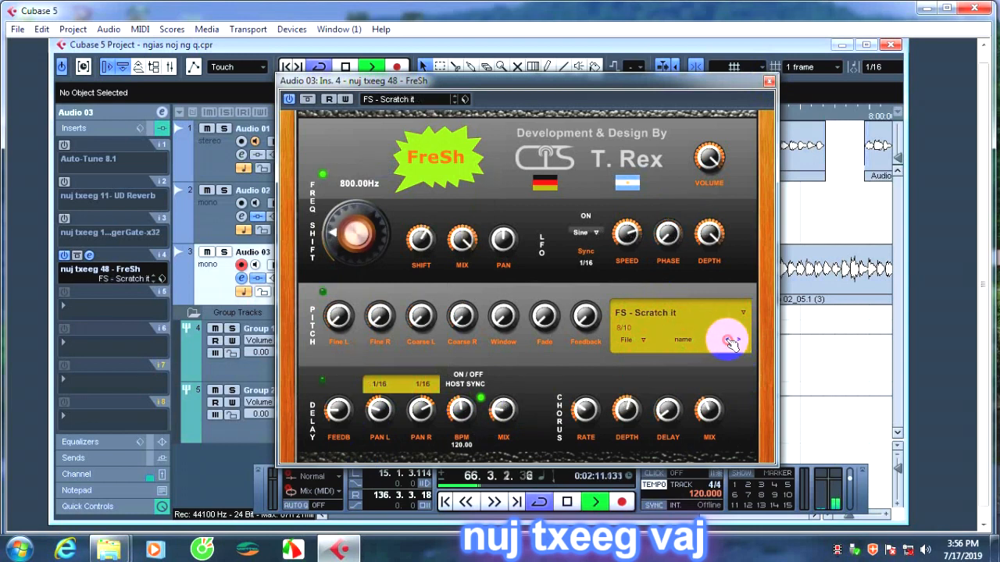
Step back through FreSh's presets via PS - Pitch Down and PS - Psycho to PS - Drunken Pitcher.
click(730, 342)
click(730, 342)
click(730, 343)
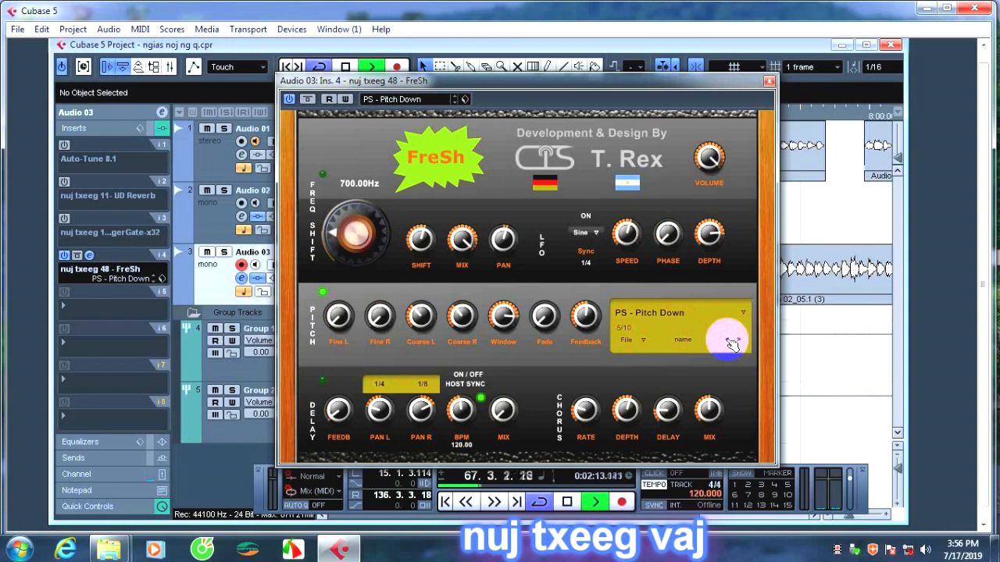
click(731, 343)
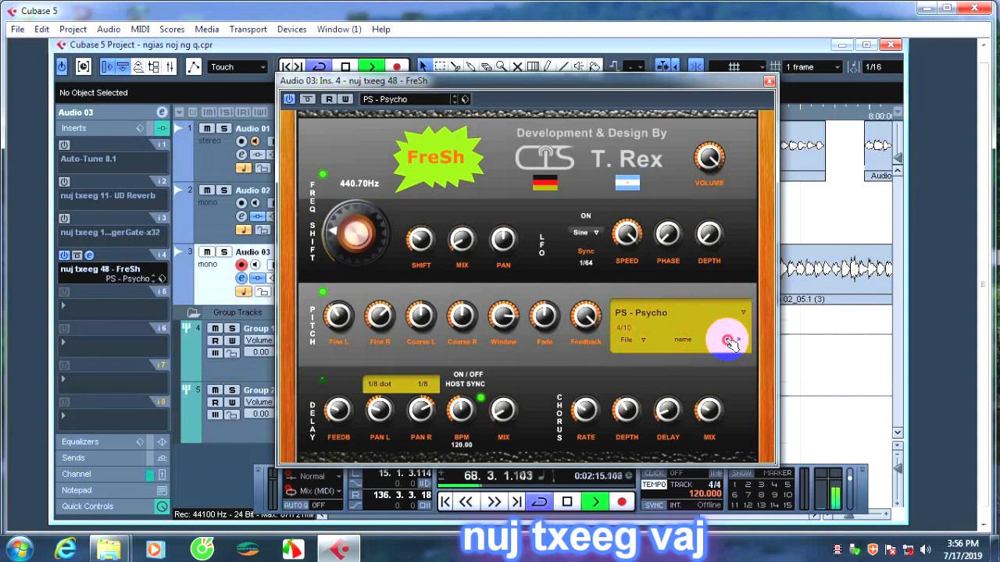
click(731, 343)
click(731, 343)
click(731, 343)
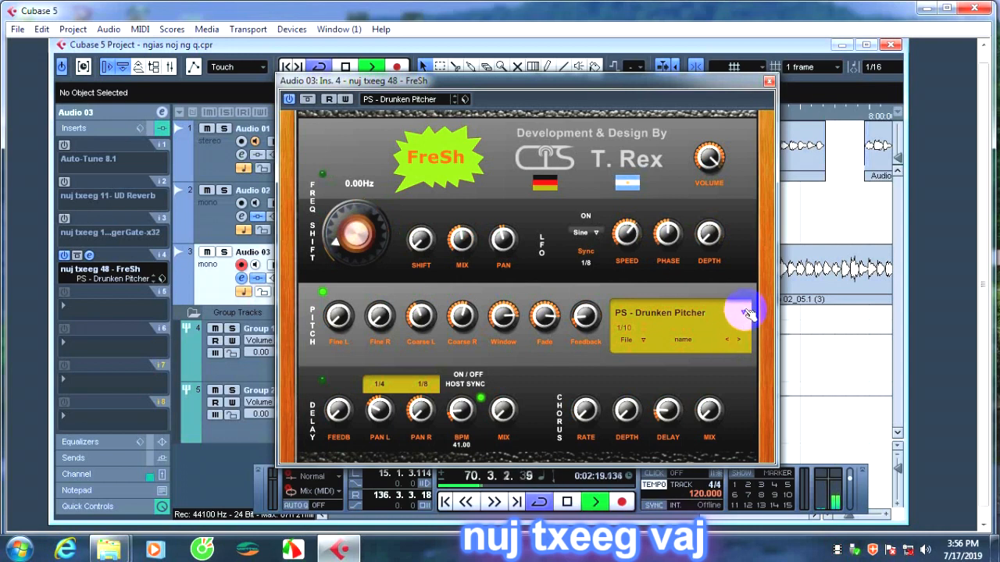
Raise FreSh's chorus mix, chorus delay and delay mix, and set both delay times to 1/16.
click(709, 410)
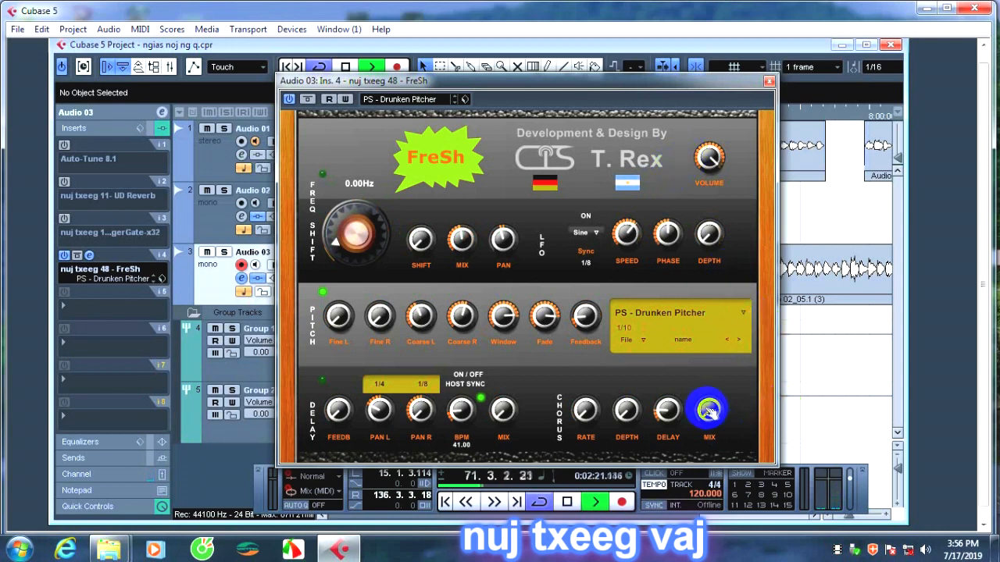
click(666, 414)
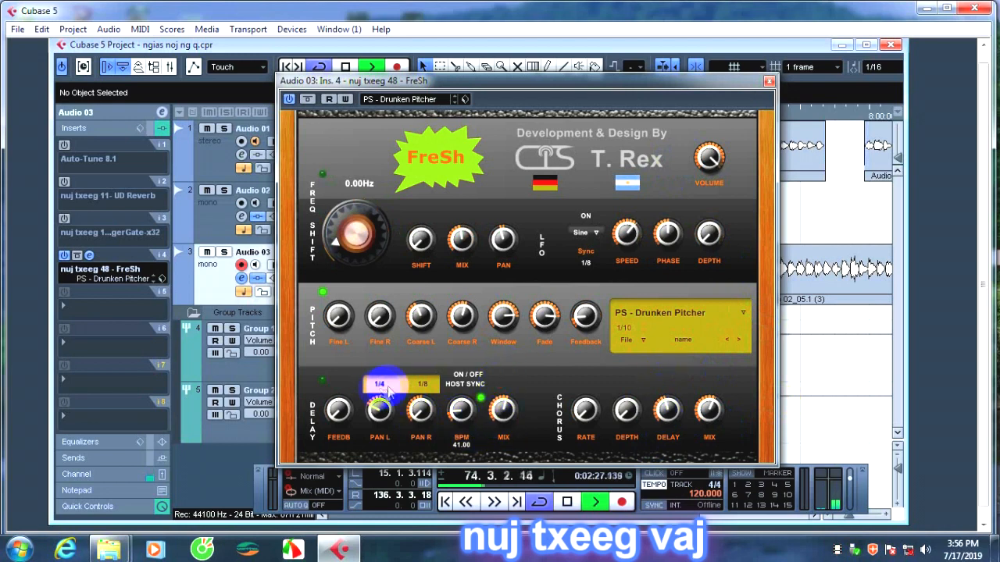
click(415, 386)
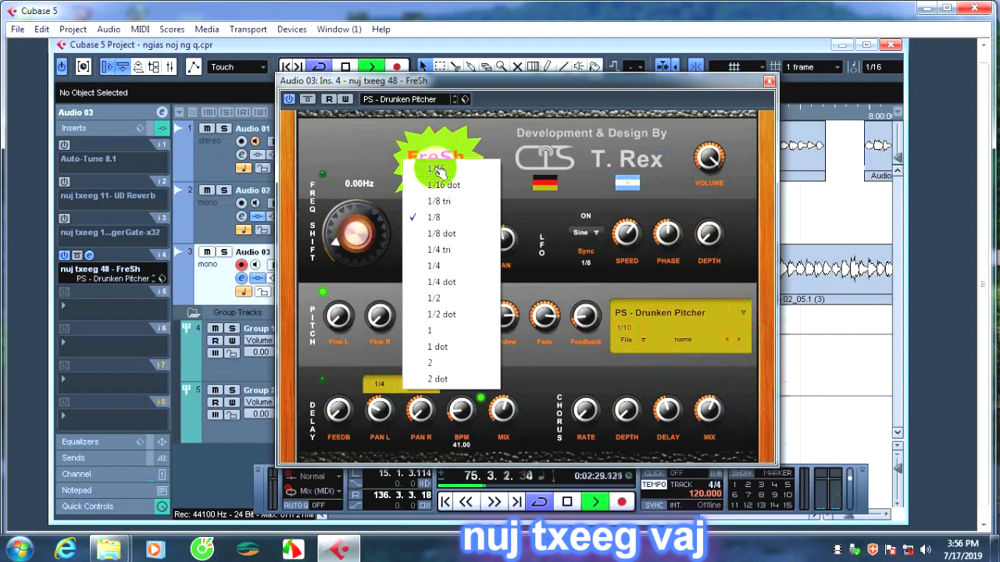
click(441, 314)
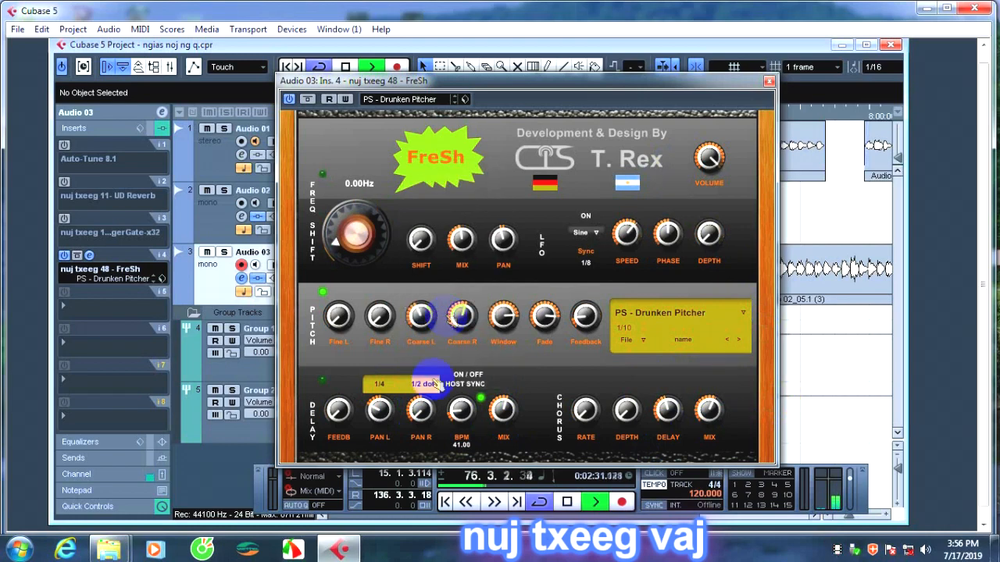
click(422, 385)
click(437, 163)
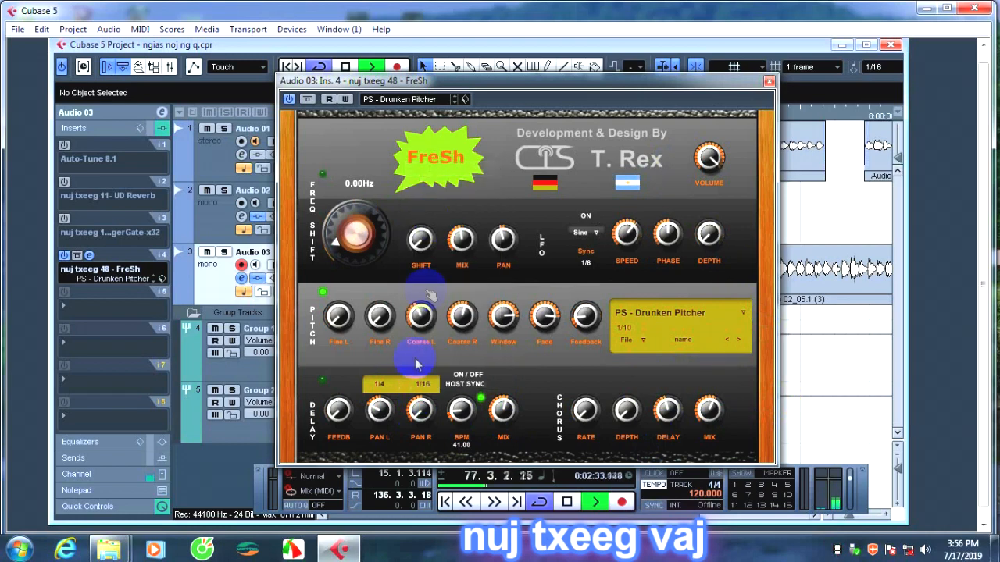
click(385, 384)
click(395, 164)
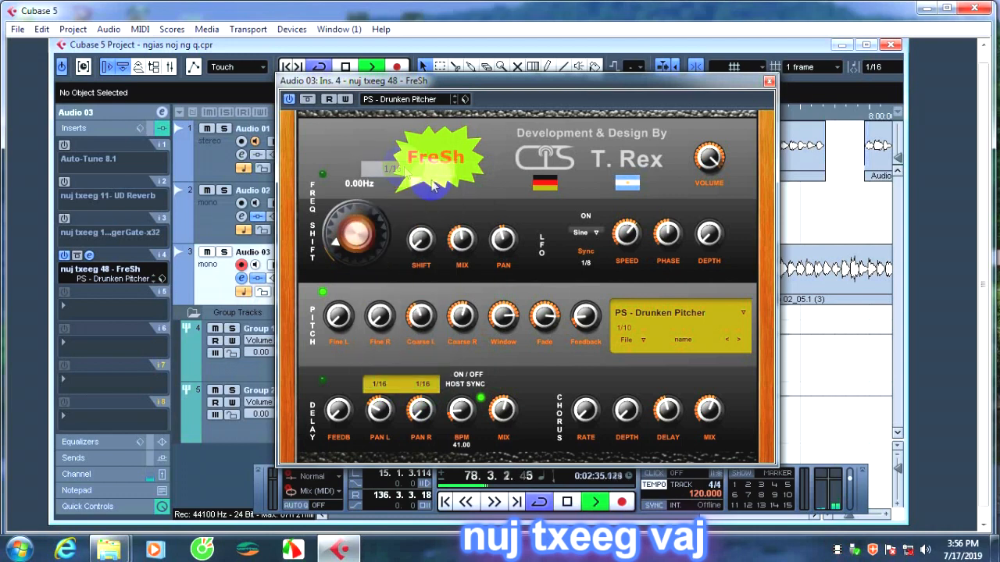
Enable FreSh's frequency shift section, turn its main knob up to maximum and its pan down to minimum.
drag(375, 191, 354, 164)
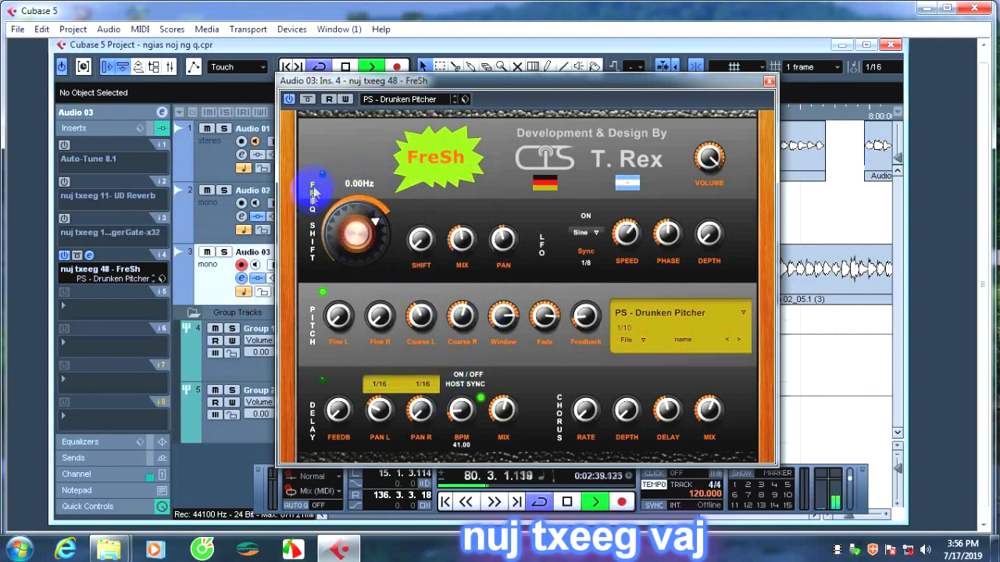
click(321, 175)
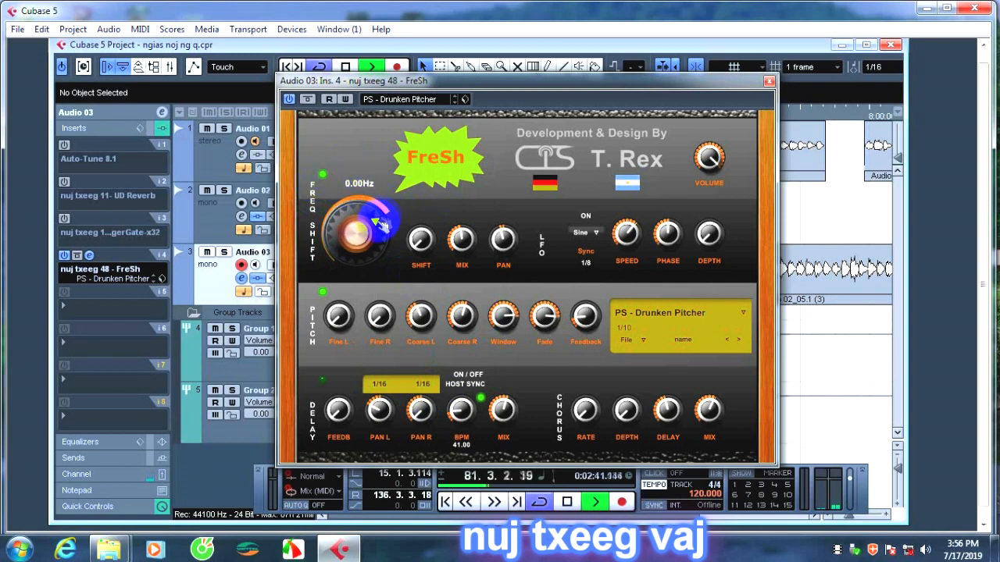
drag(360, 235, 423, 233)
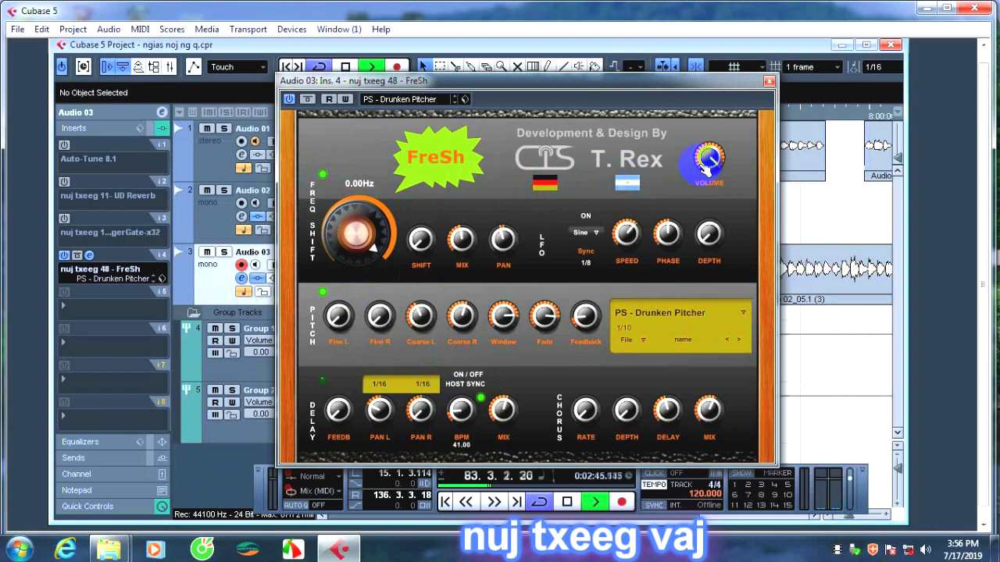
click(504, 234)
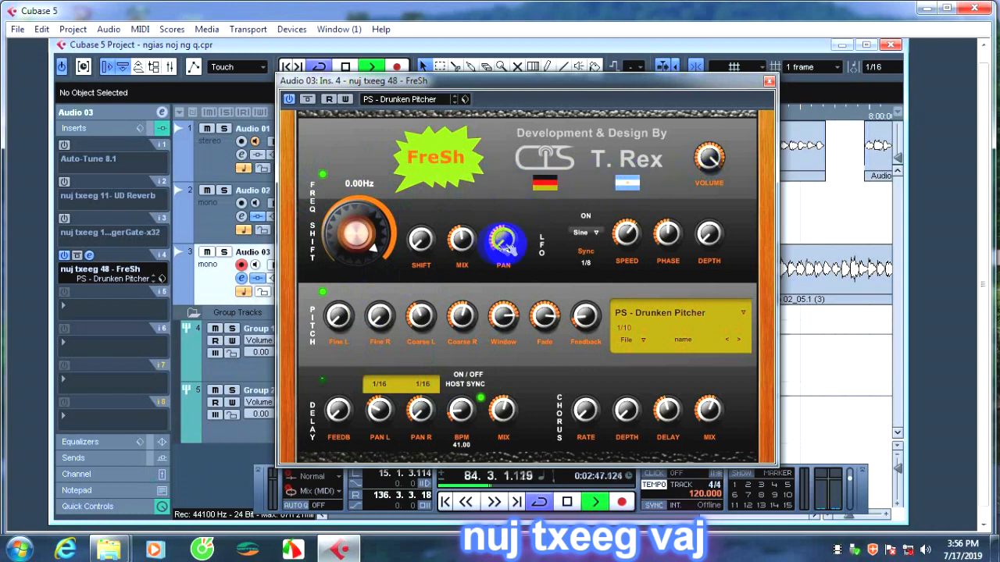
Try the Sawtooth waveform for FreSh's LFO, reposition the editor and set the waveform to Noise.
click(590, 233)
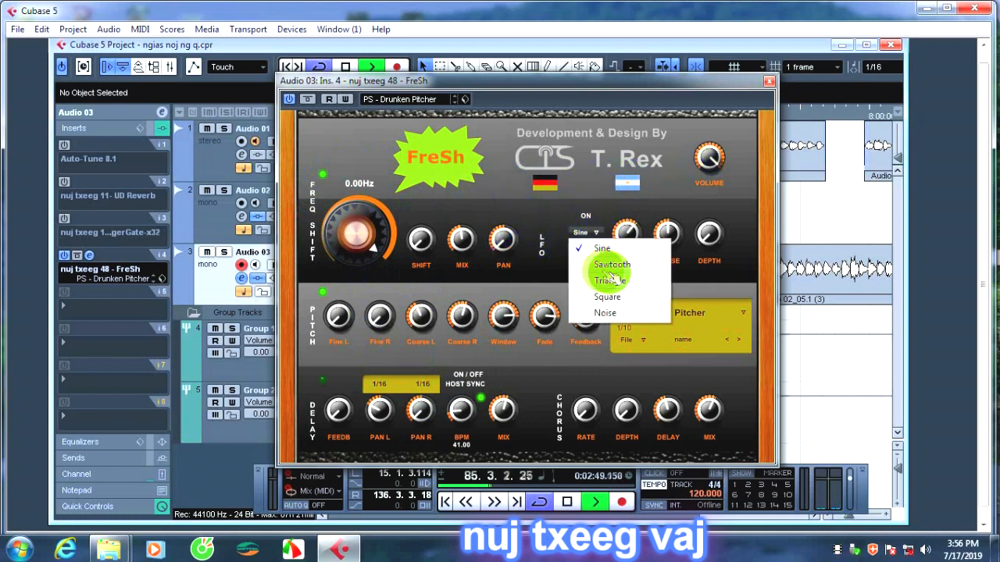
click(608, 264)
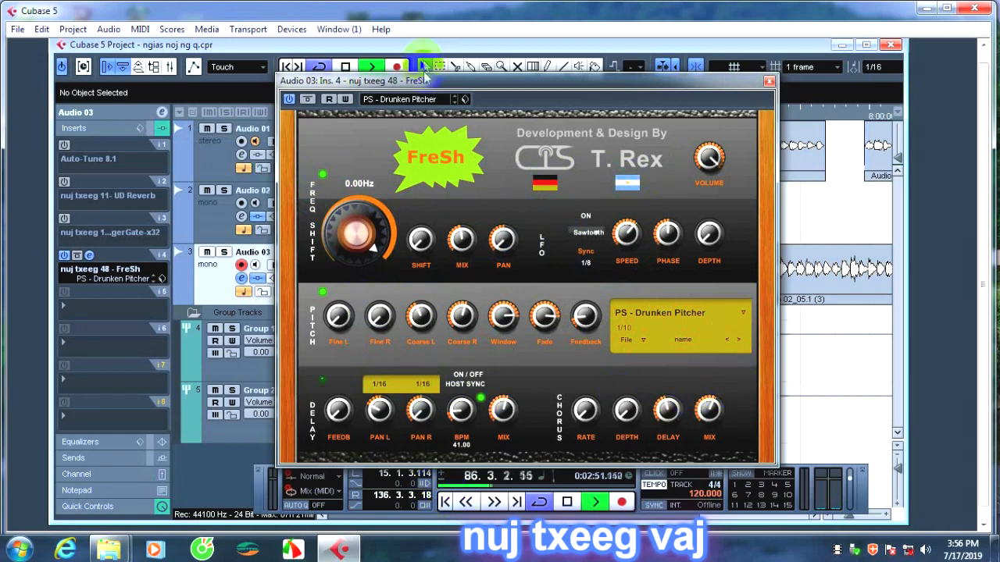
drag(424, 75, 396, 116)
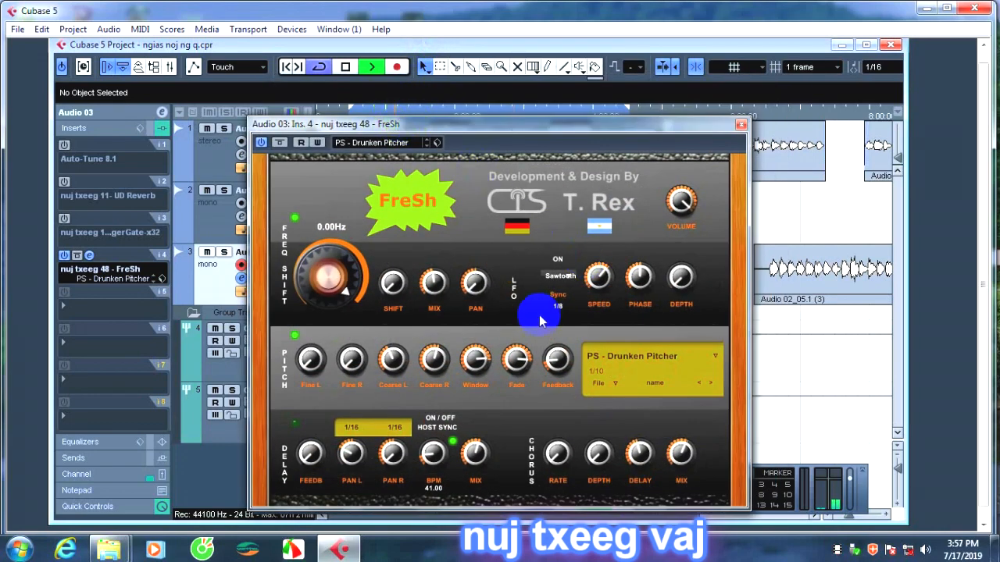
click(560, 276)
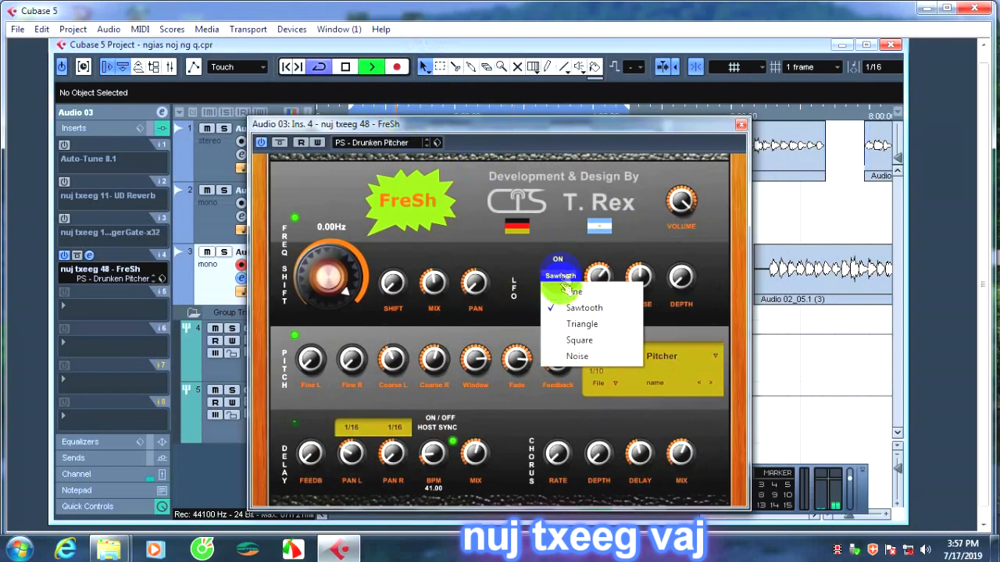
click(577, 357)
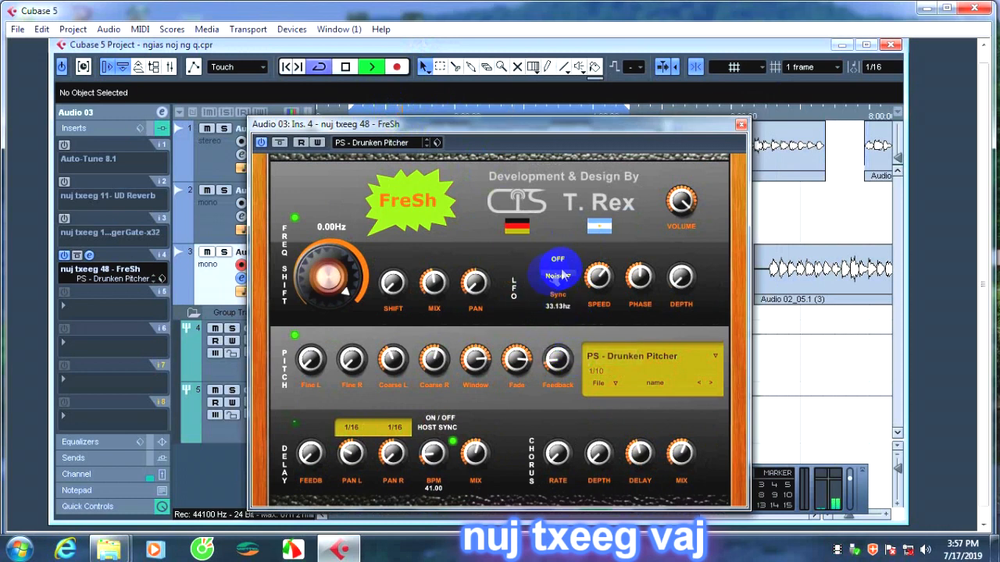
click(558, 277)
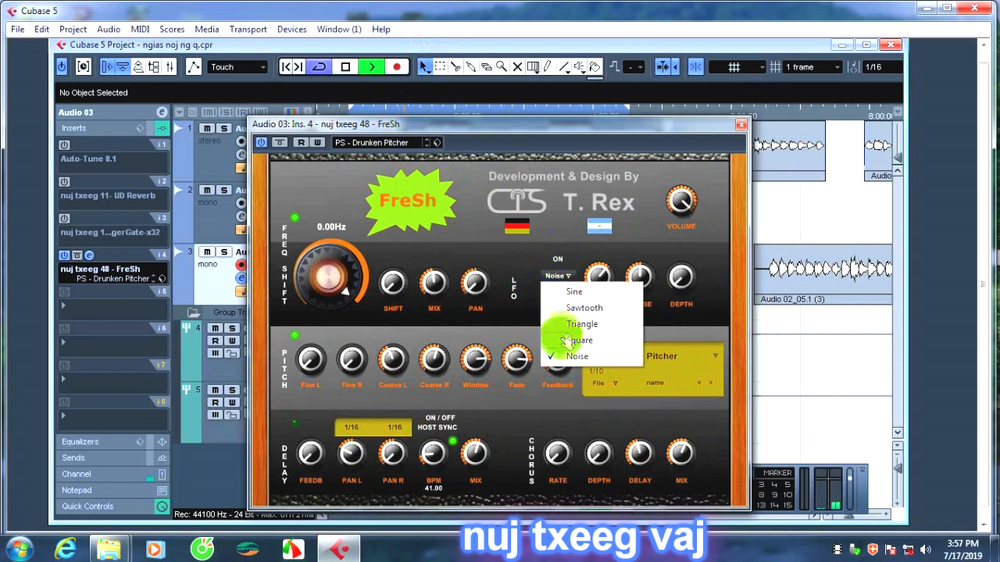
click(569, 357)
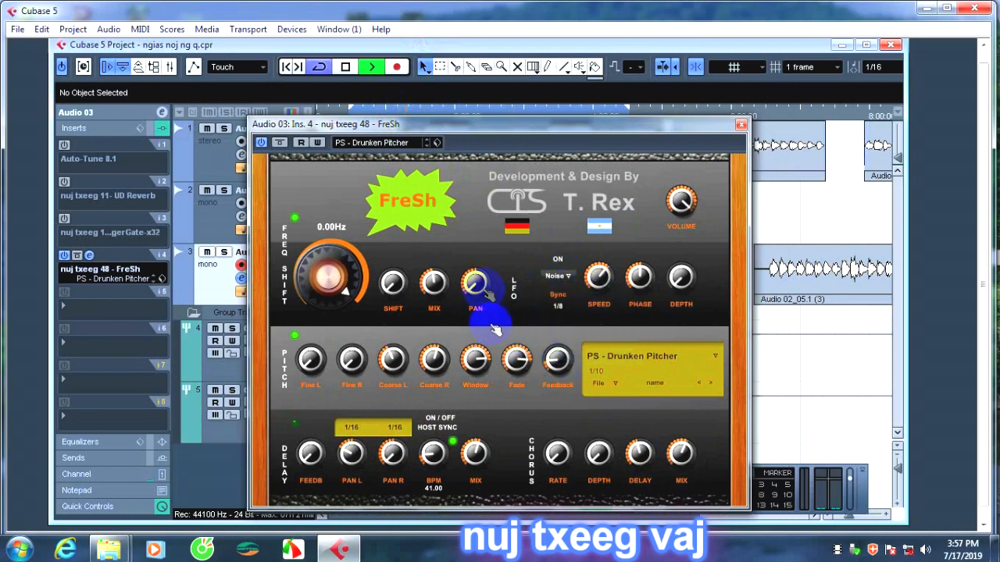
Close FreSh's editor and replace it in Audio 03's insert 4 with nuj txeeg 49 - Gangnam Vocoder, discarding the FreSh changes.
click(743, 125)
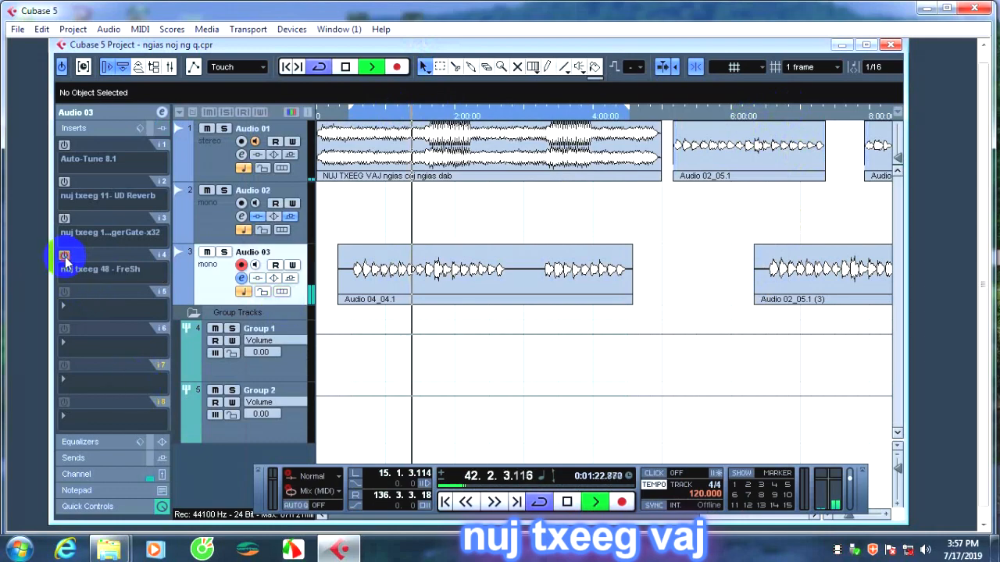
click(88, 271)
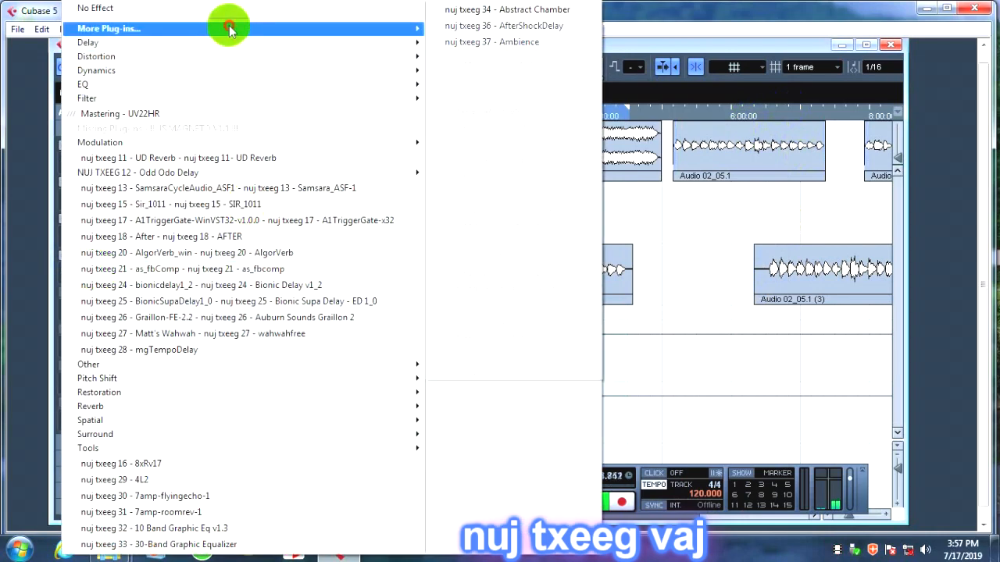
mouse_move(258, 28)
click(507, 127)
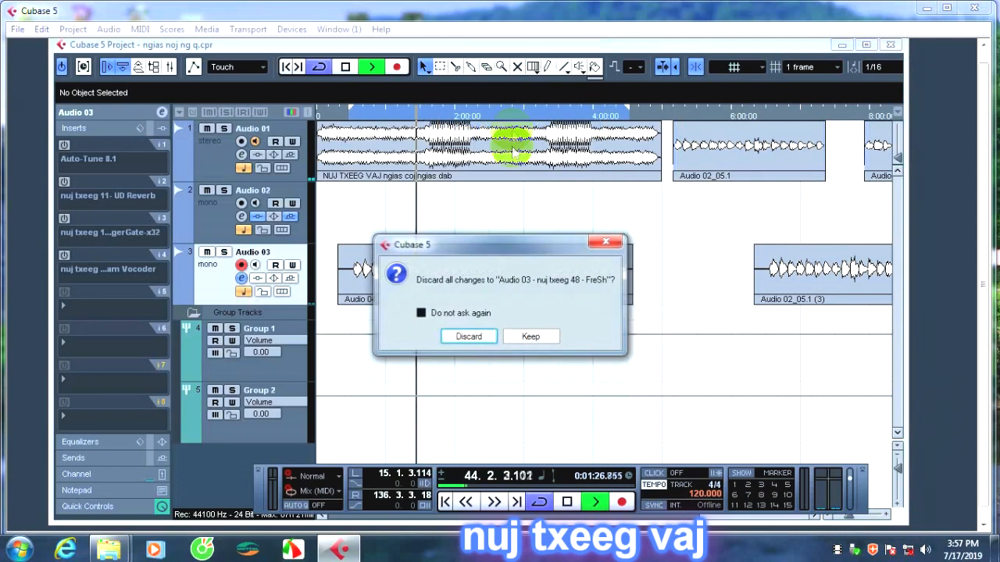
click(469, 336)
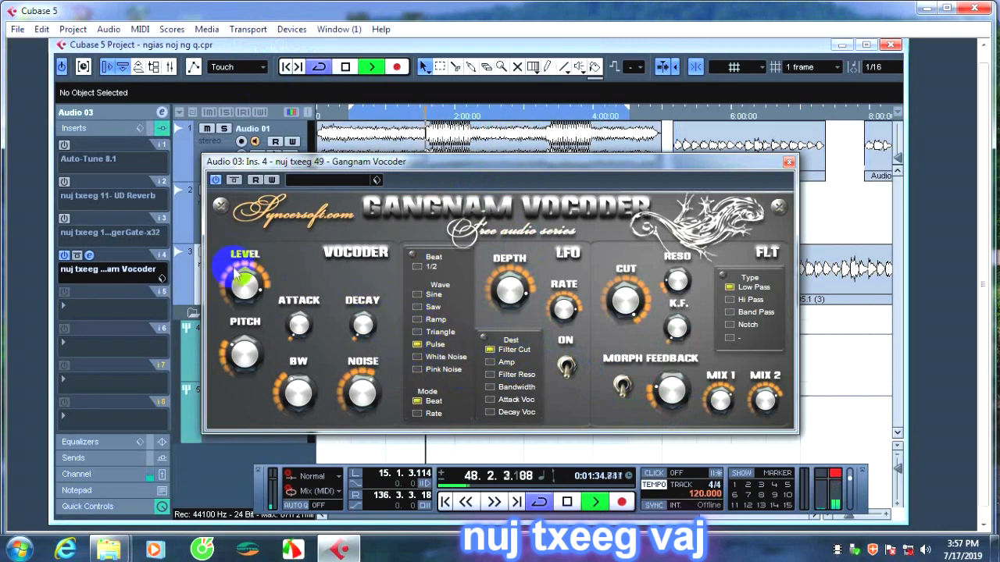
Turn down the Gangnam Vocoder's level and LFO depth, and close its editor.
drag(235, 270, 239, 311)
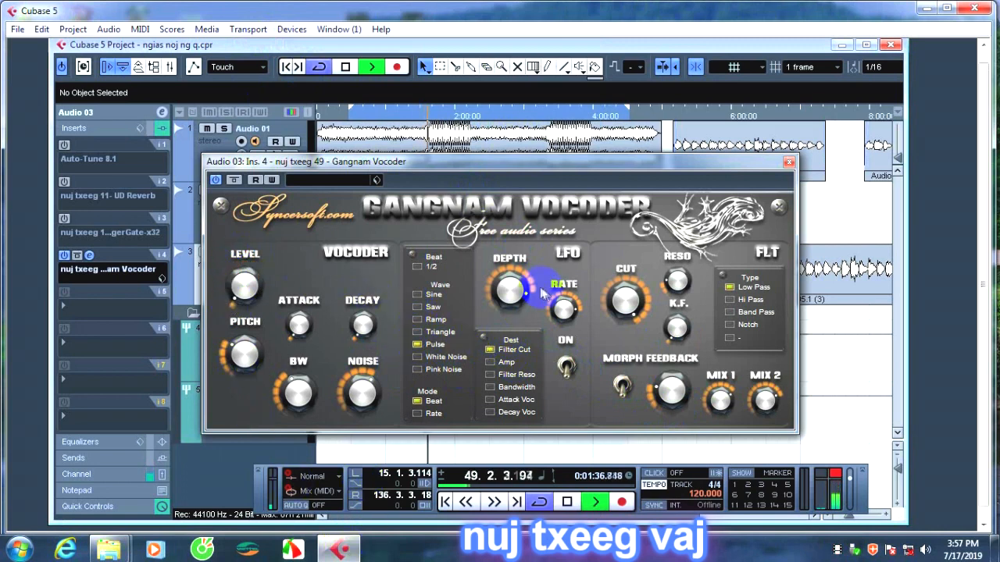
drag(510, 282, 484, 500)
drag(507, 285, 473, 391)
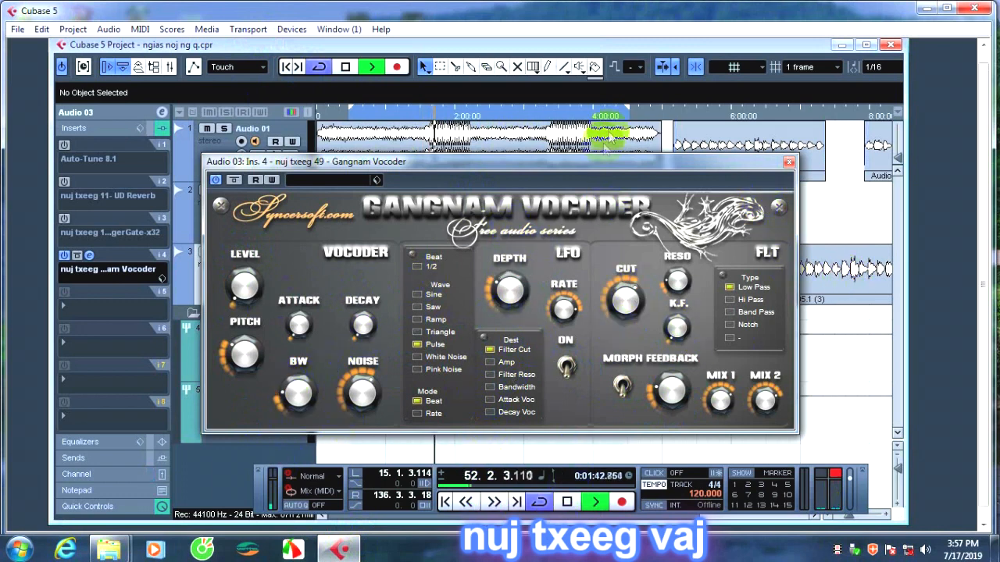
click(789, 162)
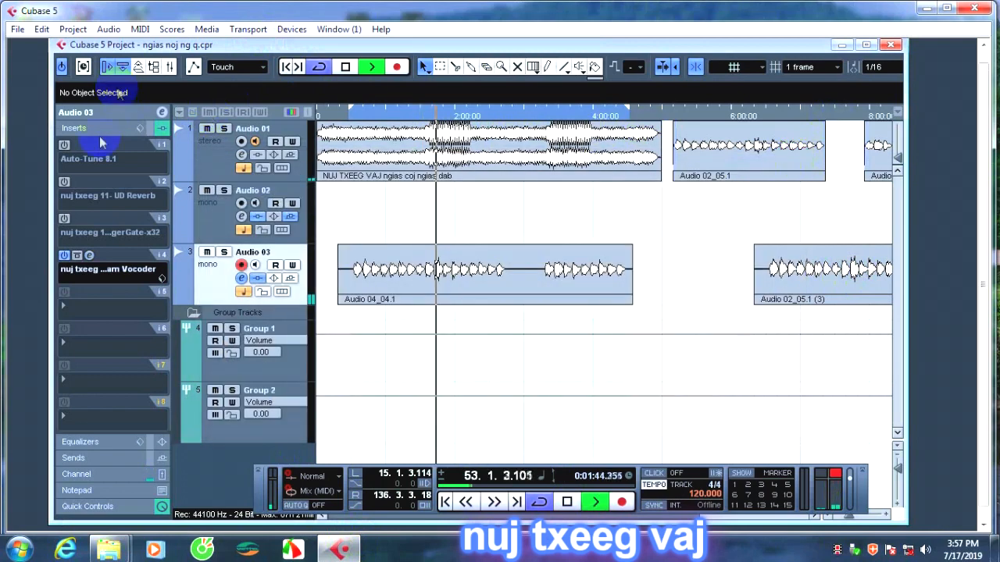
Replace the Gangnam Vocoder in insert 4 with nuj txeeg 21 - as_fbcomp and close the compressor's editor.
click(94, 268)
click(290, 155)
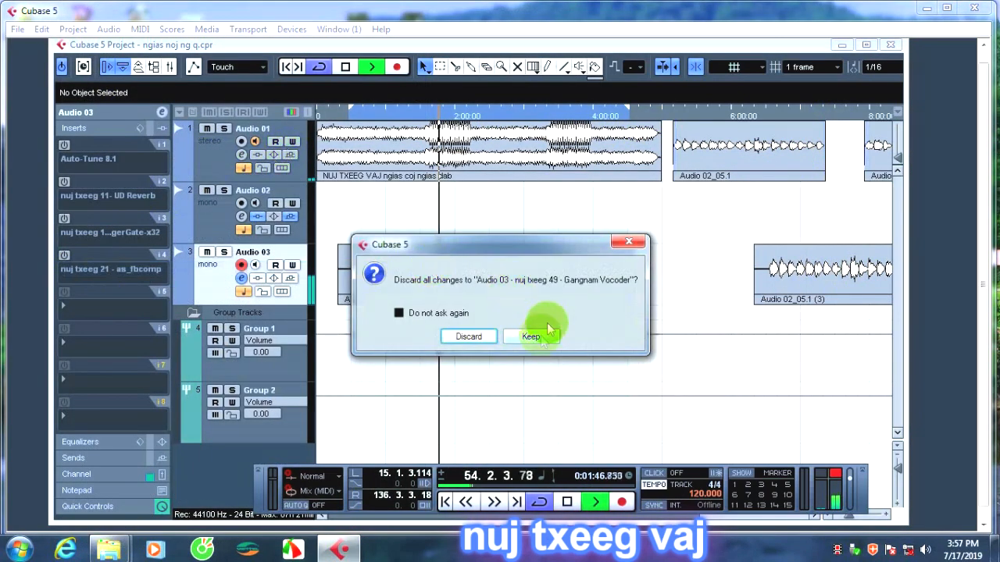
click(628, 241)
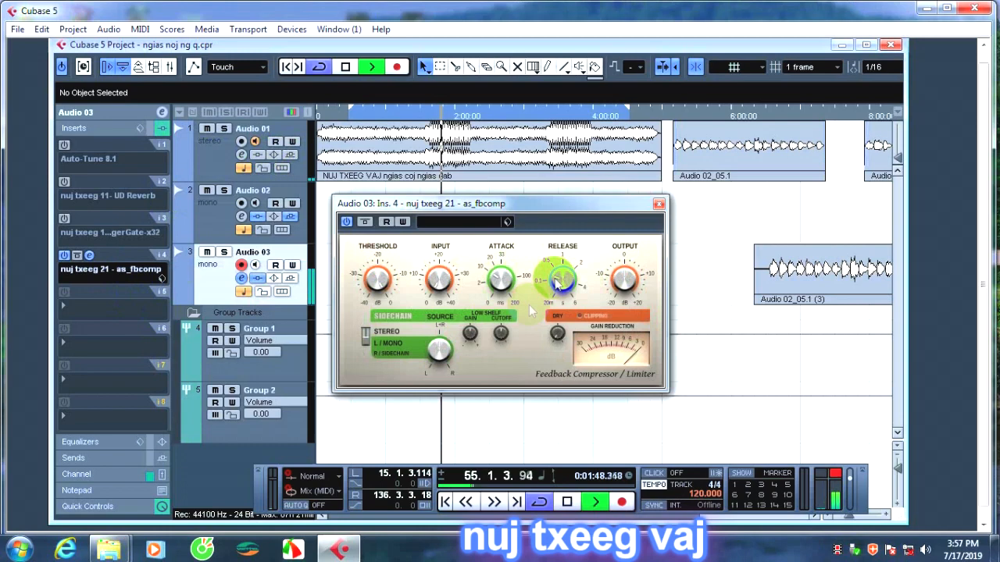
click(658, 203)
Load nuj txeeg 52 - jb_broadcast into insert 4 of Audio 03 and close its editor.
click(100, 270)
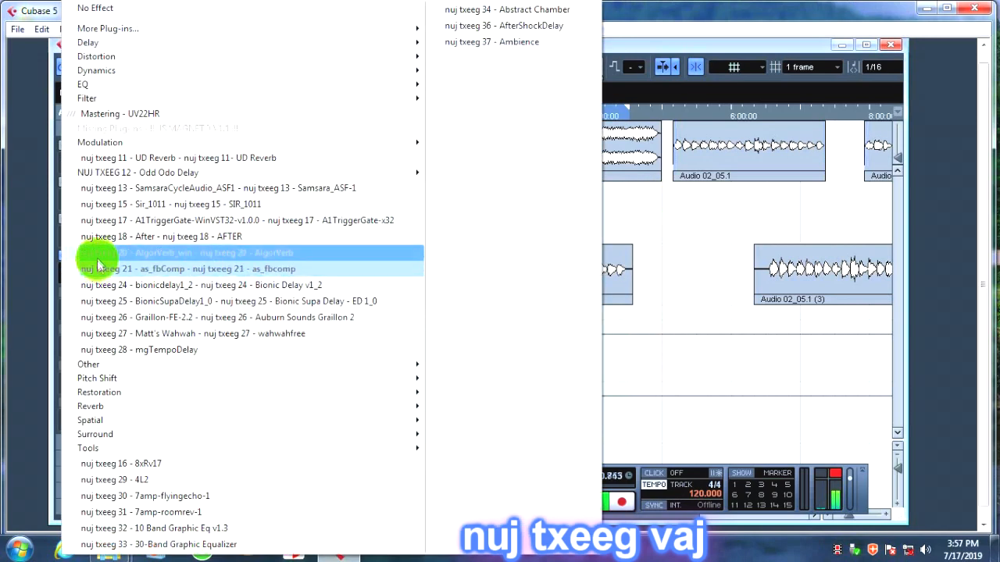
mouse_move(208, 28)
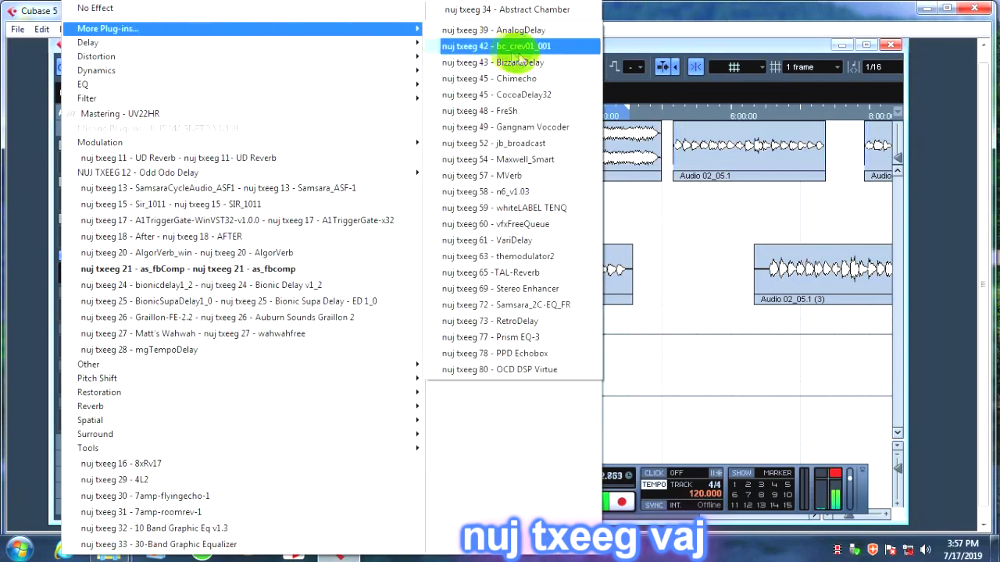
click(531, 143)
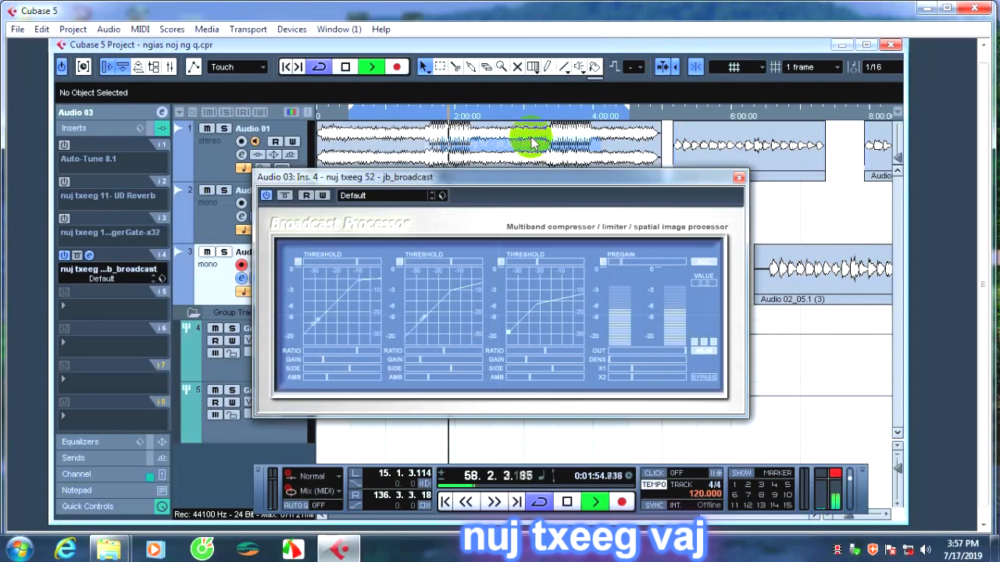
click(738, 178)
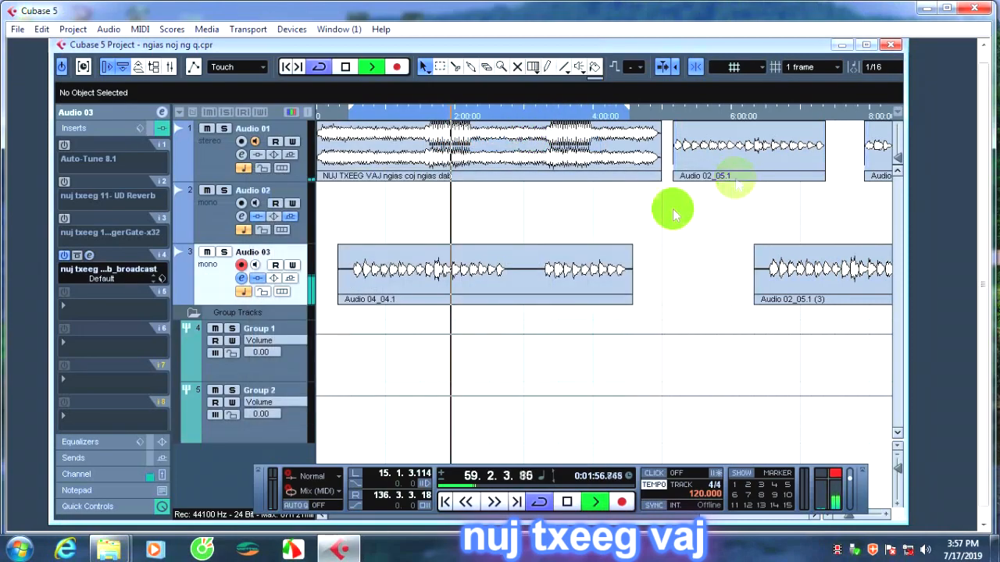
Replace jb_broadcast in insert 4 with nuj txeeg 54 - Maxwell_Smart and close its editor.
click(107, 268)
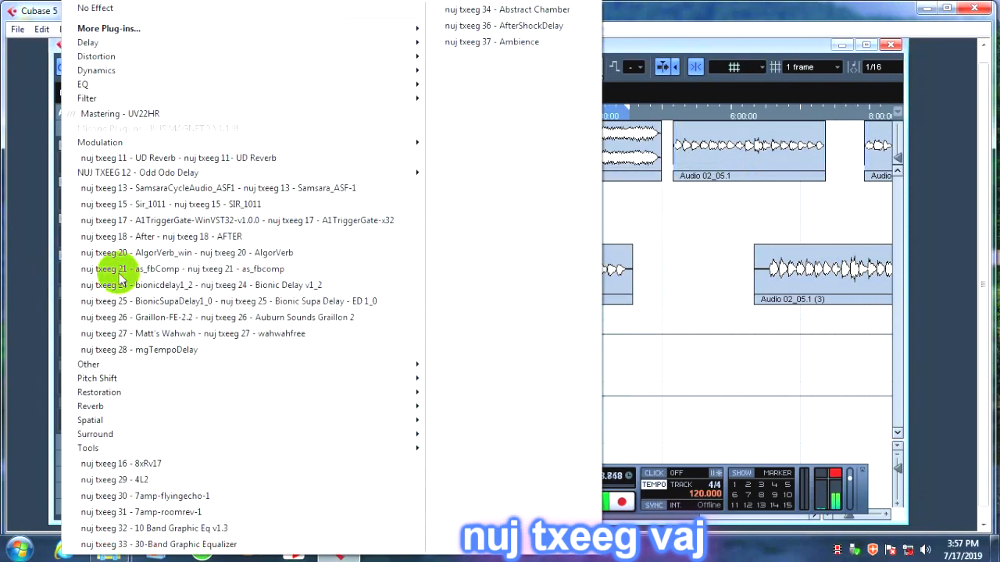
mouse_move(323, 26)
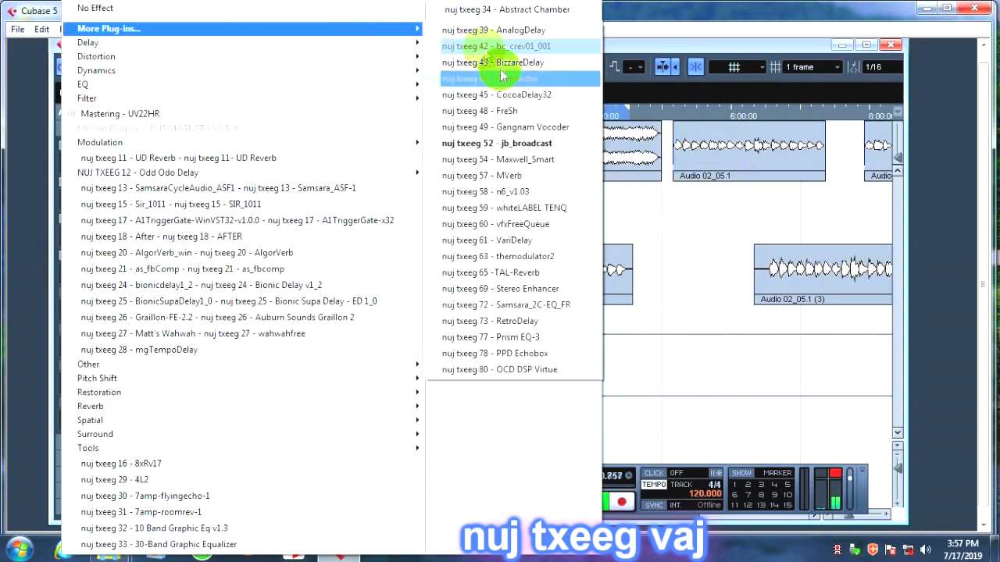
click(514, 166)
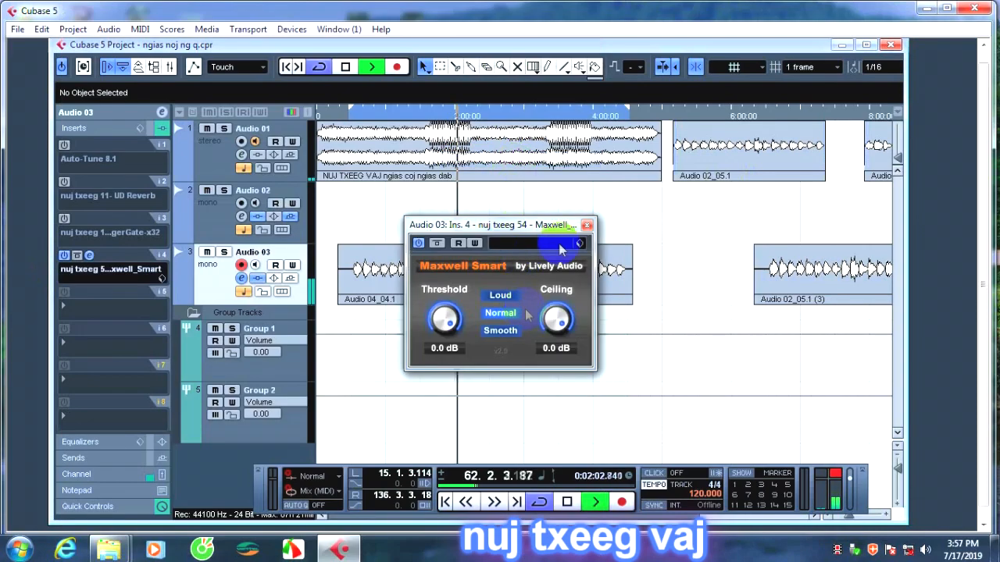
click(588, 226)
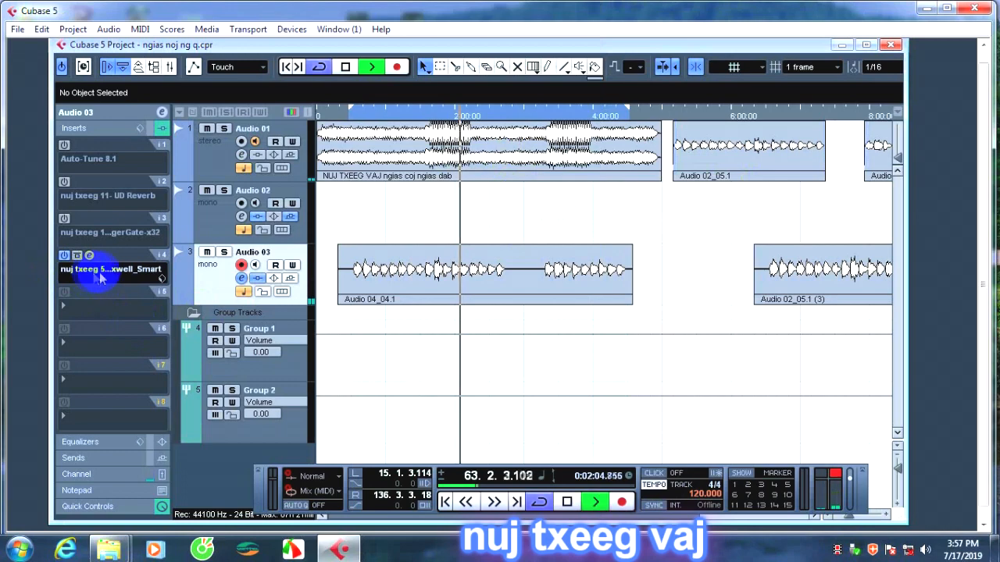
Replace Maxwell_Smart in insert 4 with nuj txeeg 57 - MVerb and close its editor.
click(100, 275)
mouse_move(125, 28)
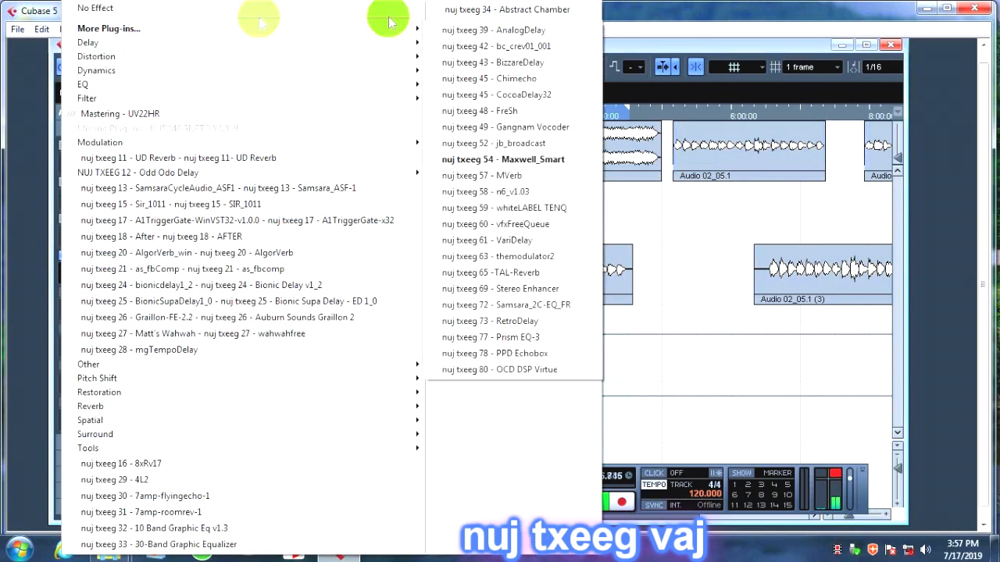
click(511, 177)
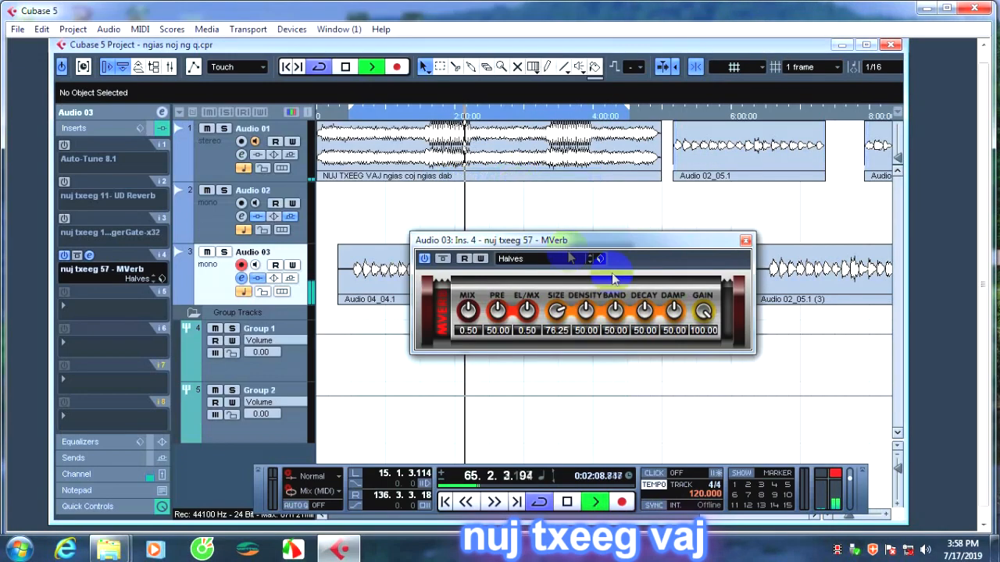
click(746, 240)
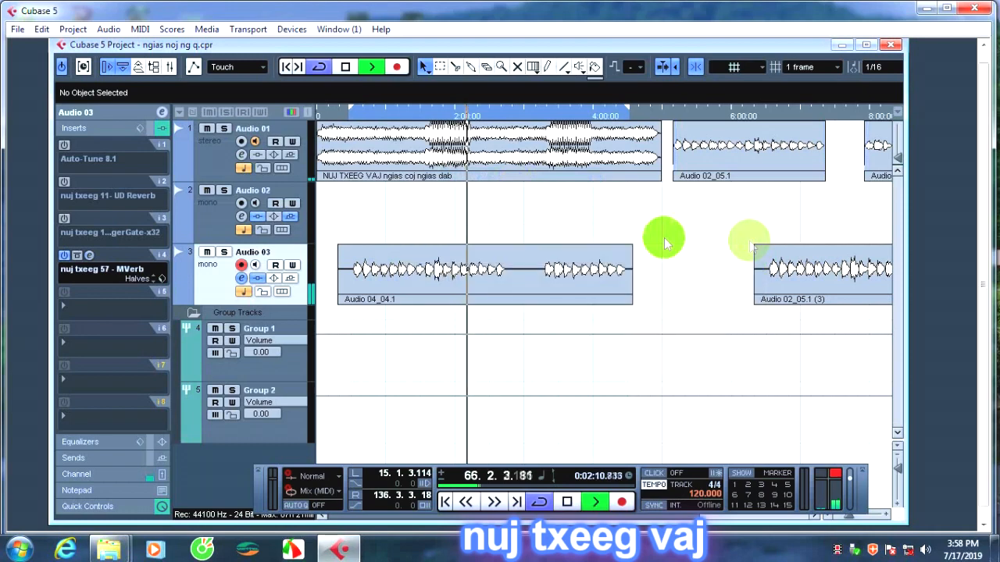
Replace MVerb in insert 4 with the nuj txeeg 58 - n6_v1.03 equalizer.
click(112, 278)
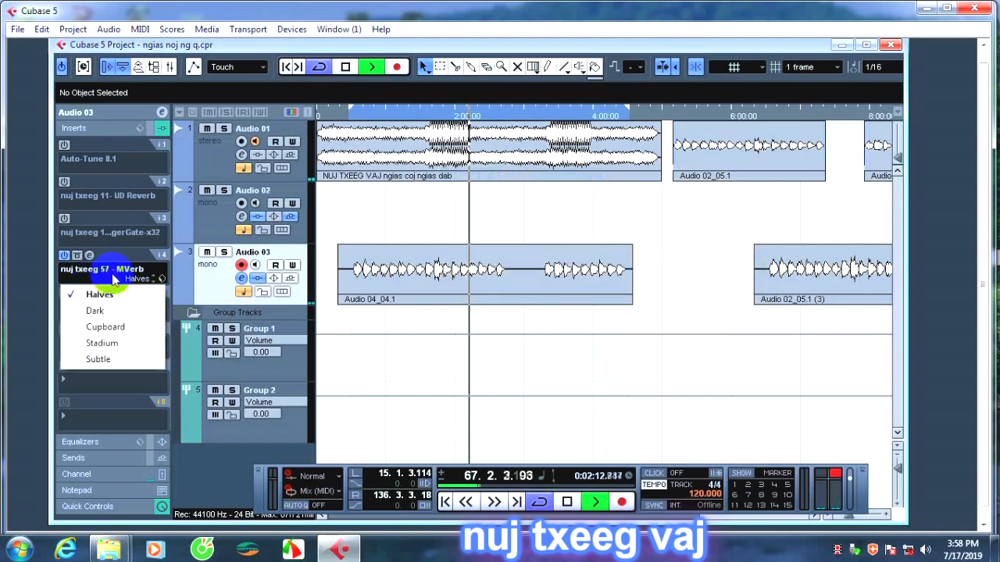
click(93, 270)
click(94, 270)
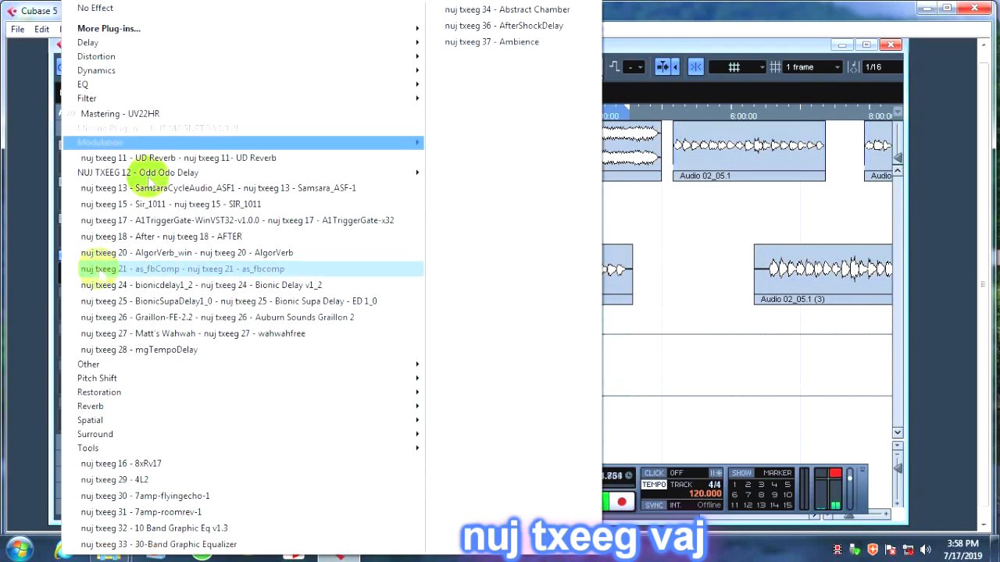
mouse_move(400, 40)
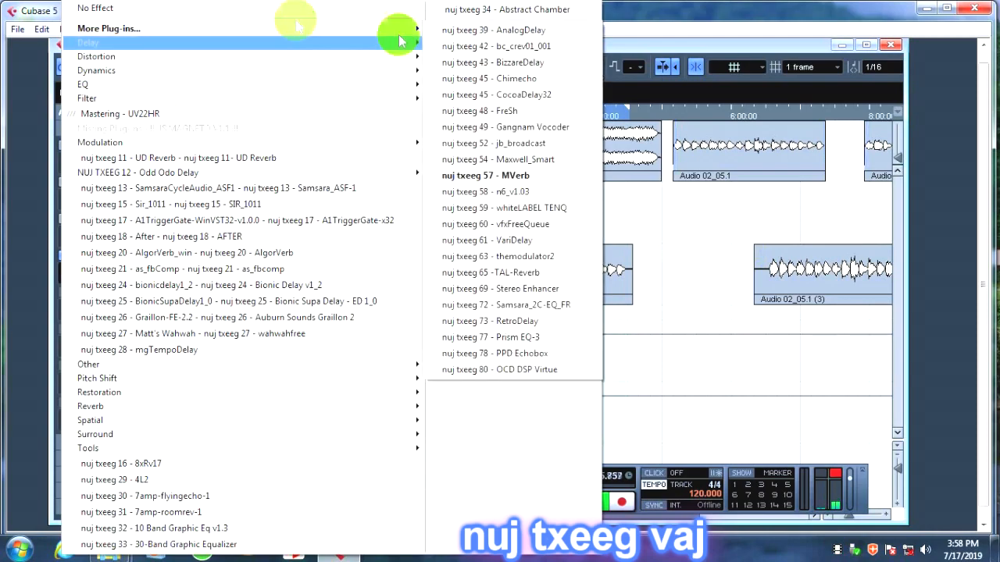
click(512, 193)
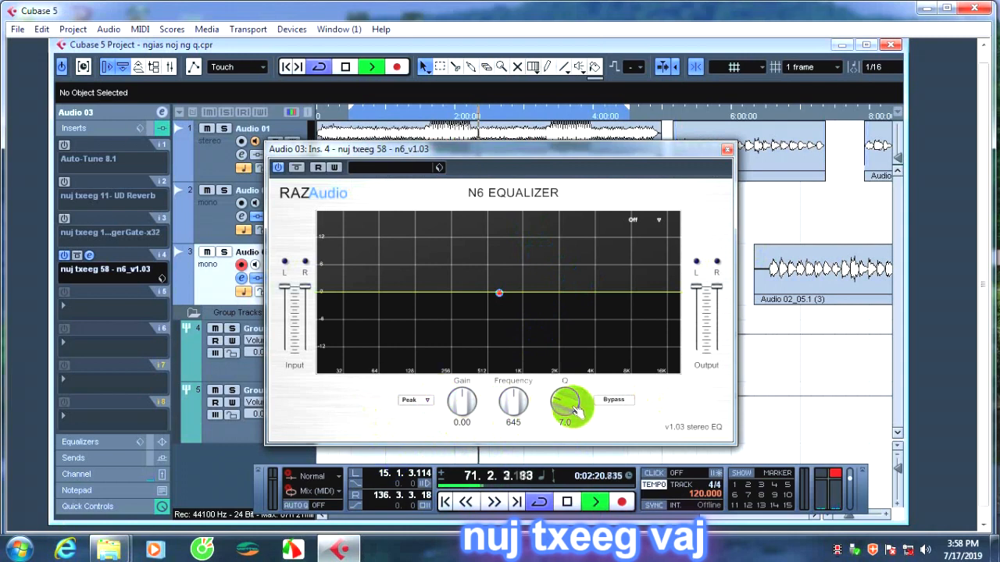
Shape an N6 Equalizer peak band with gain about 10.72, frequency about 4946 and Q about 3.8.
drag(562, 401, 567, 379)
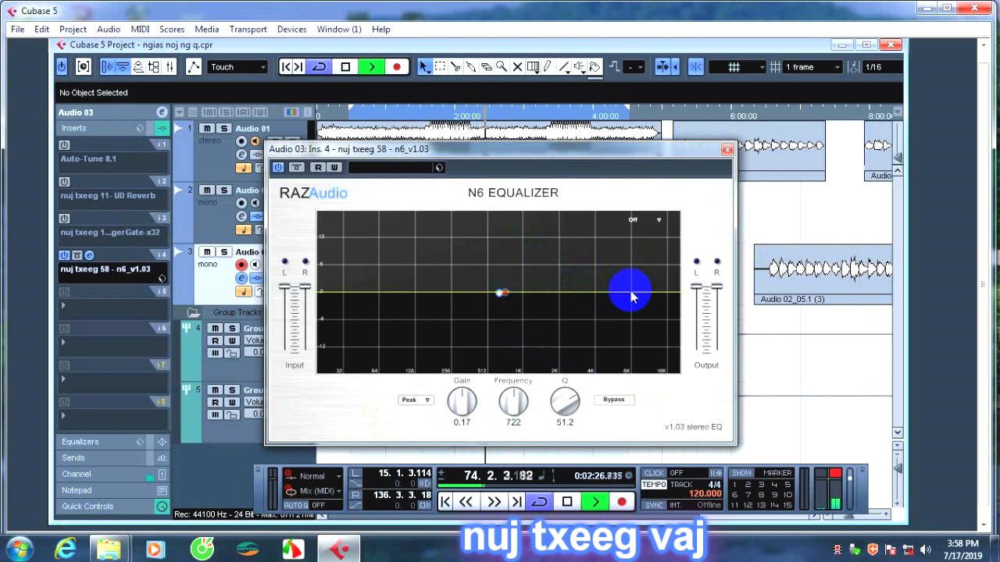
drag(508, 295, 655, 295)
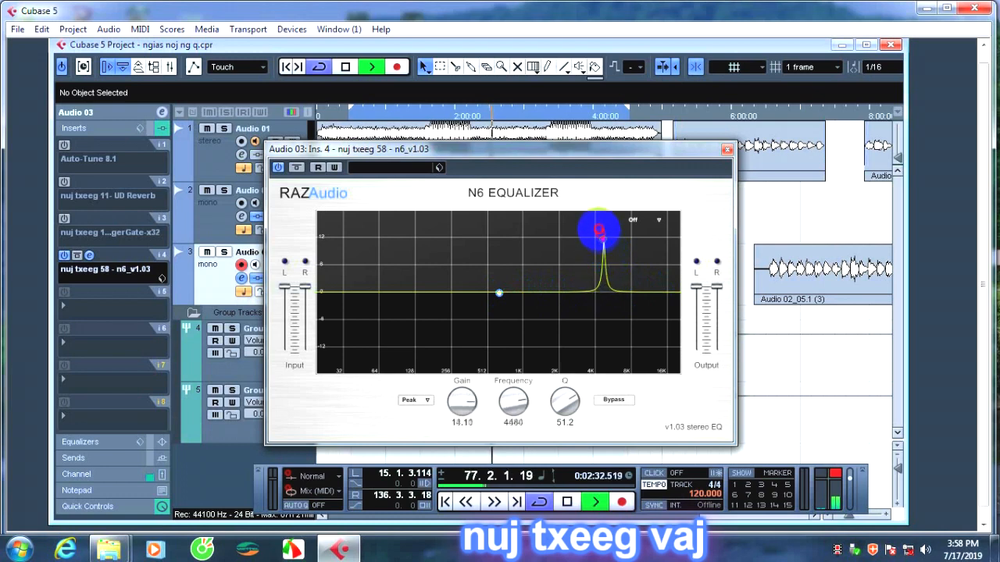
drag(599, 229, 598, 228)
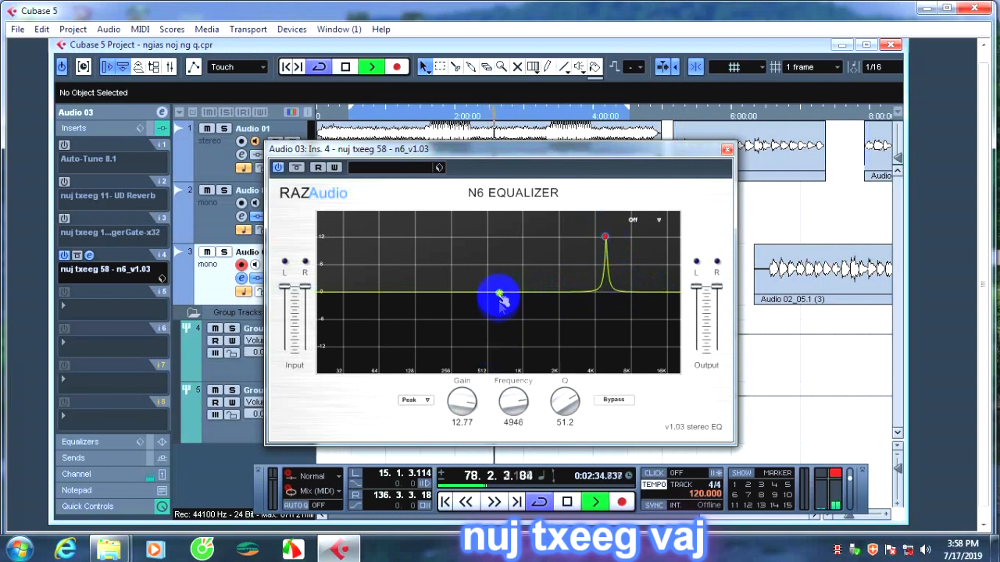
mouse_move(473, 404)
mouse_down()
mouse_move(471, 421)
mouse_move(471, 403)
mouse_up()
mouse_move(513, 402)
mouse_down()
mouse_move(519, 410)
mouse_move(519, 396)
mouse_move(551, 391)
mouse_move(518, 393)
mouse_move(509, 406)
mouse_move(515, 435)
mouse_move(519, 415)
mouse_up()
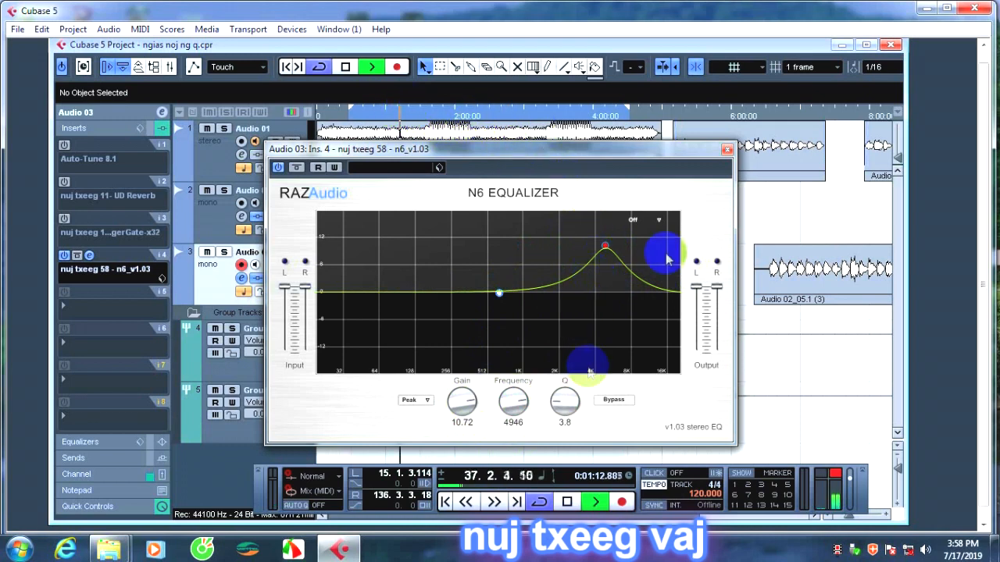
Try the N6 Equalizer's spectrum display in Pre_EQ mode and switch it to Post_EQ.
click(642, 220)
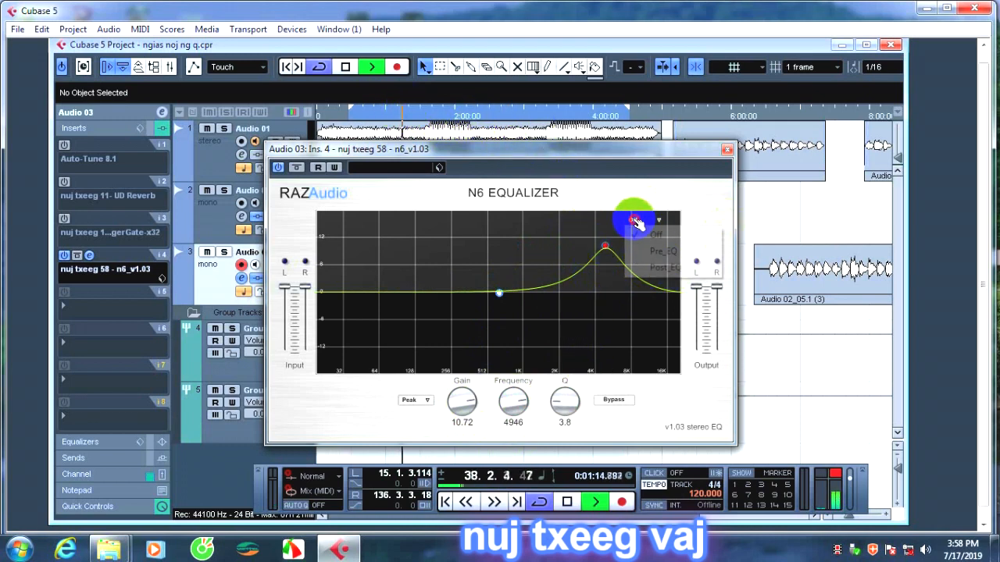
click(647, 251)
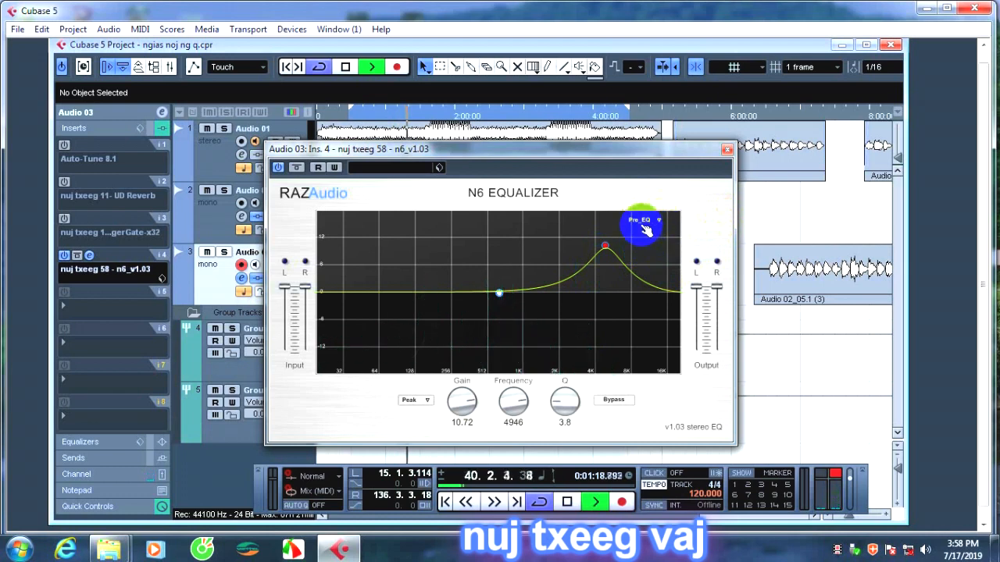
click(661, 222)
click(656, 264)
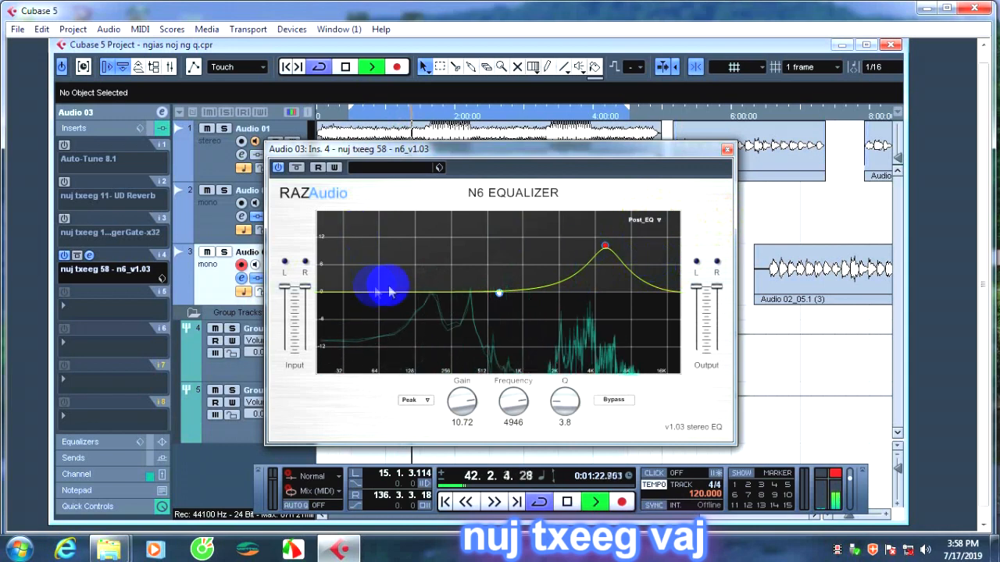
Try the LPF and Hi_sh filter types on the N6 Equalizer's boosted band and return it to Peak.
click(425, 403)
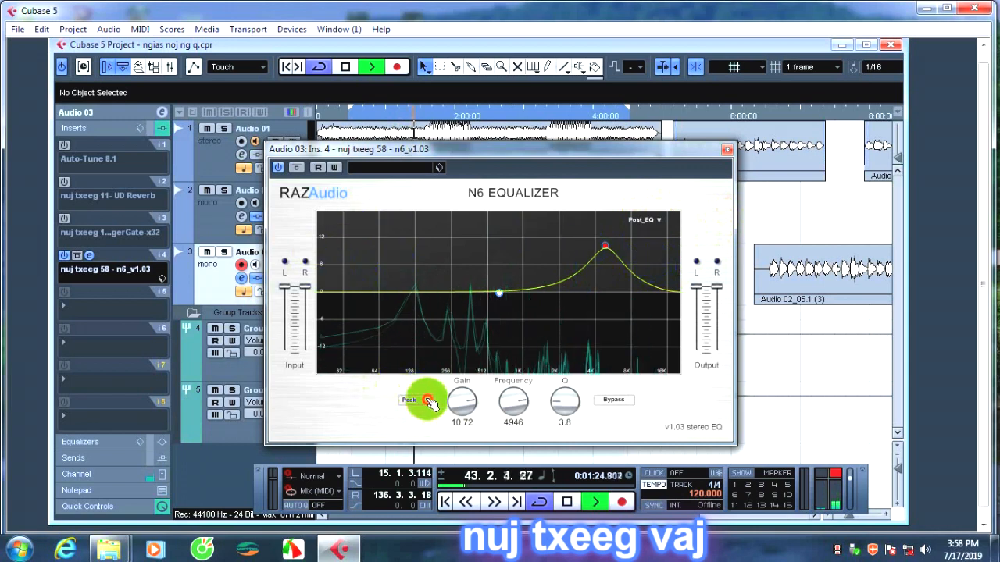
click(420, 412)
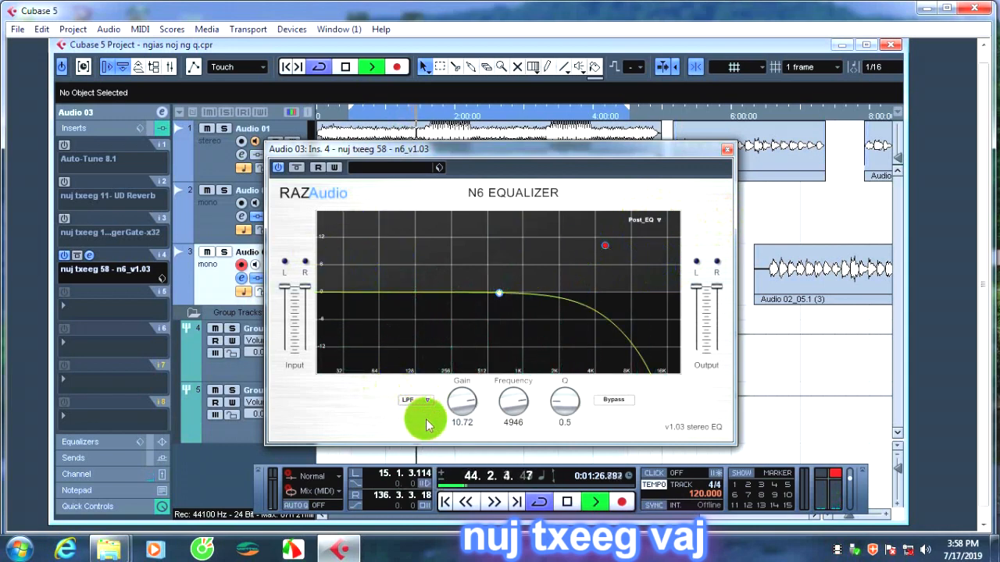
click(426, 402)
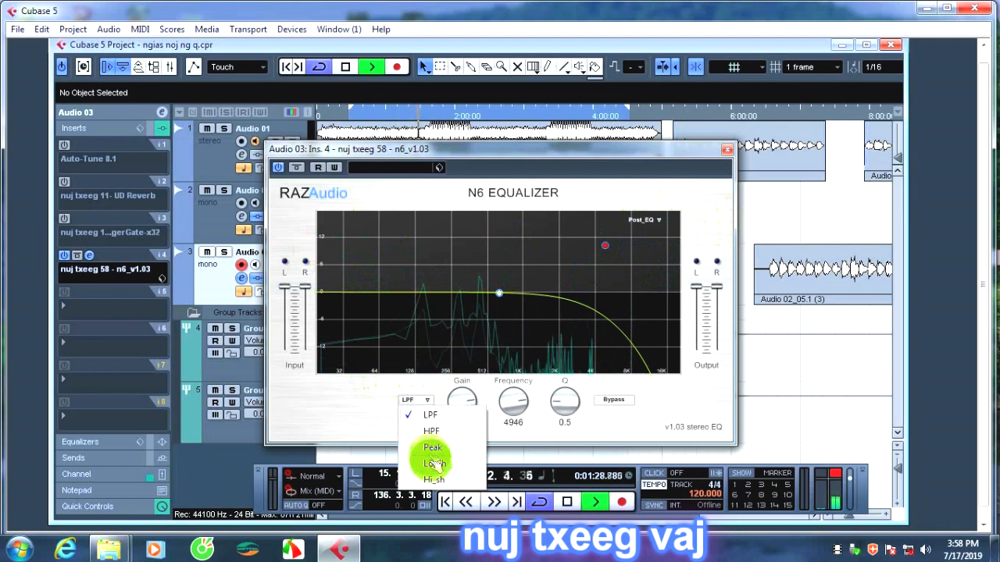
click(430, 477)
click(422, 400)
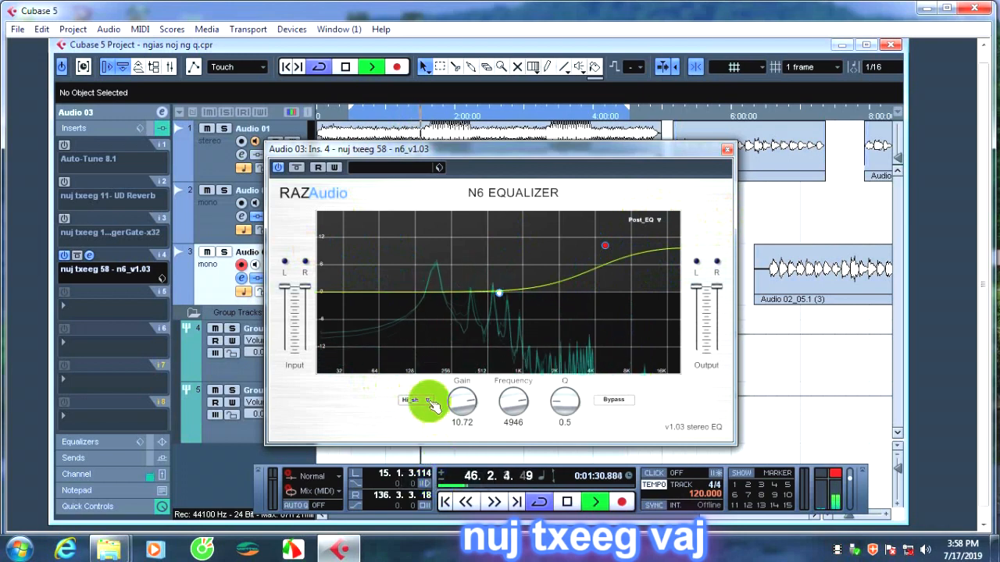
click(431, 448)
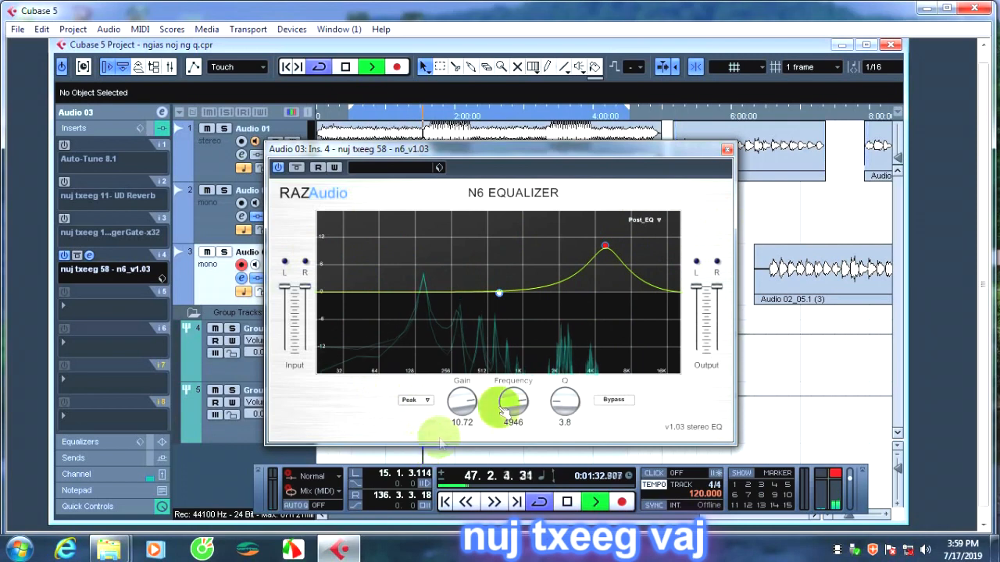
Toggle the boosted band's bypass on and off twice to compare the sound, and try raising the output level.
click(614, 400)
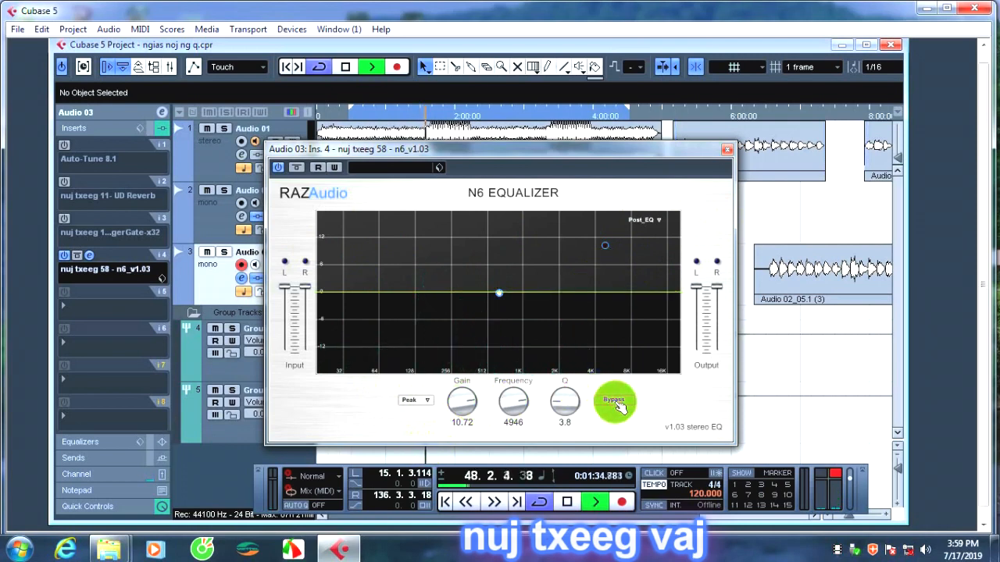
click(616, 403)
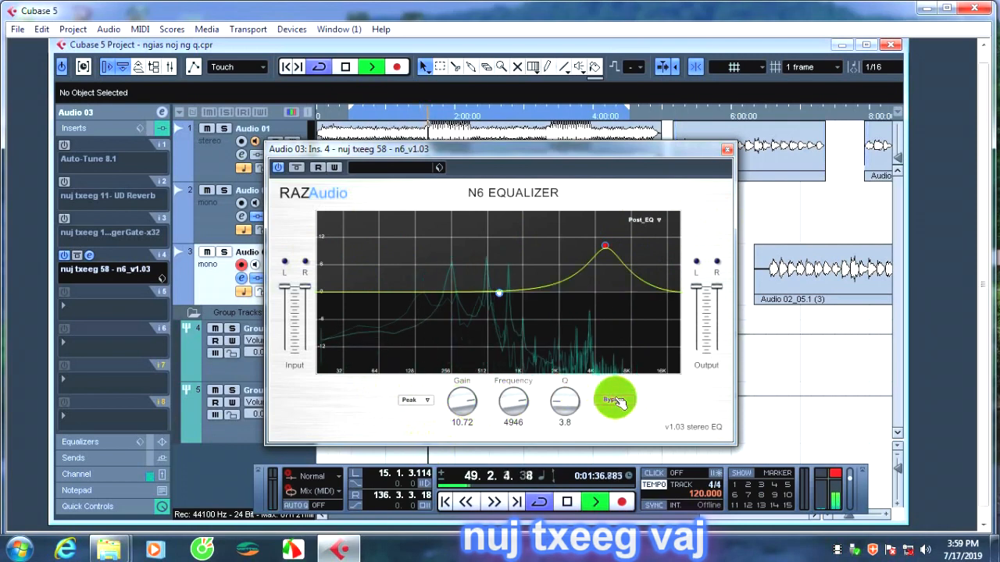
click(619, 401)
click(618, 401)
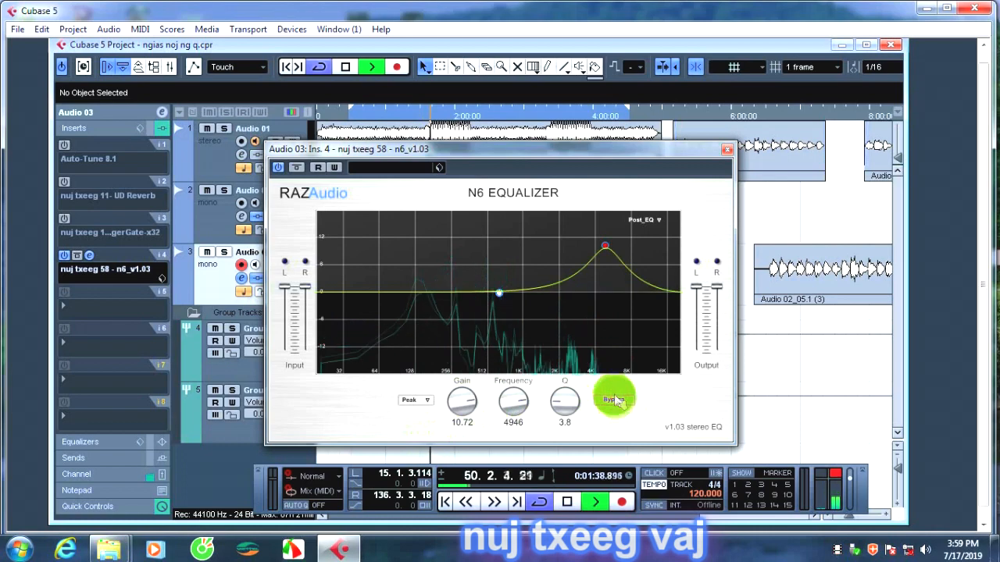
mouse_move(717, 286)
mouse_down()
mouse_move(716, 305)
mouse_move(719, 280)
mouse_up()
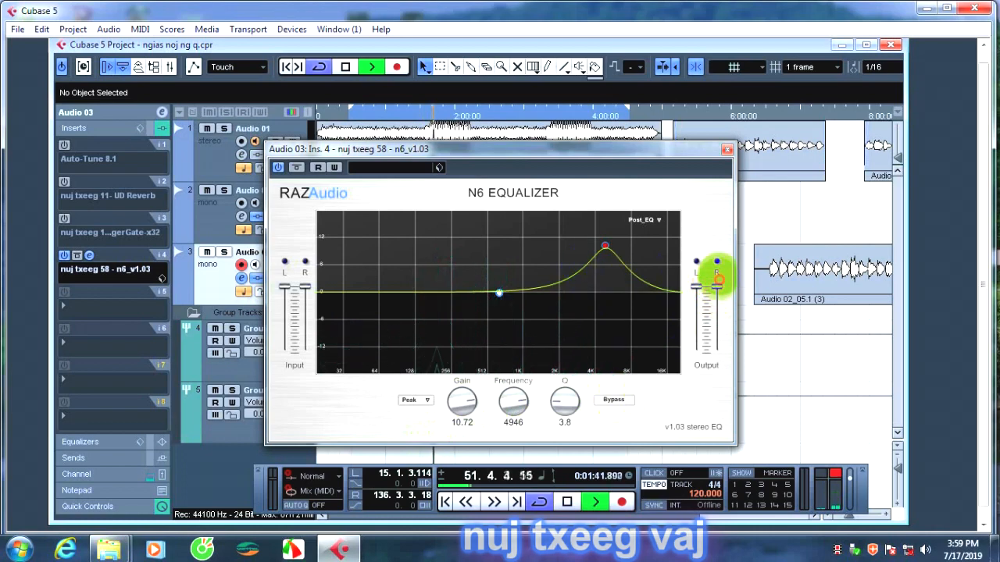
Close the N6 Equalizer editor and replace it in insert 4 with nuj txeeg 59 - whiteLABEL TENQ, discarding its changes.
click(728, 148)
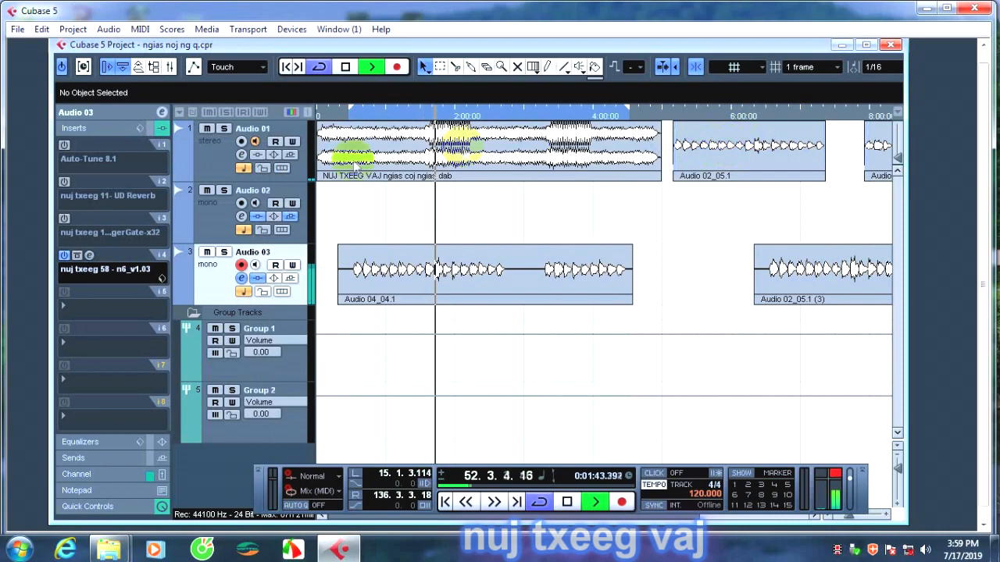
click(107, 275)
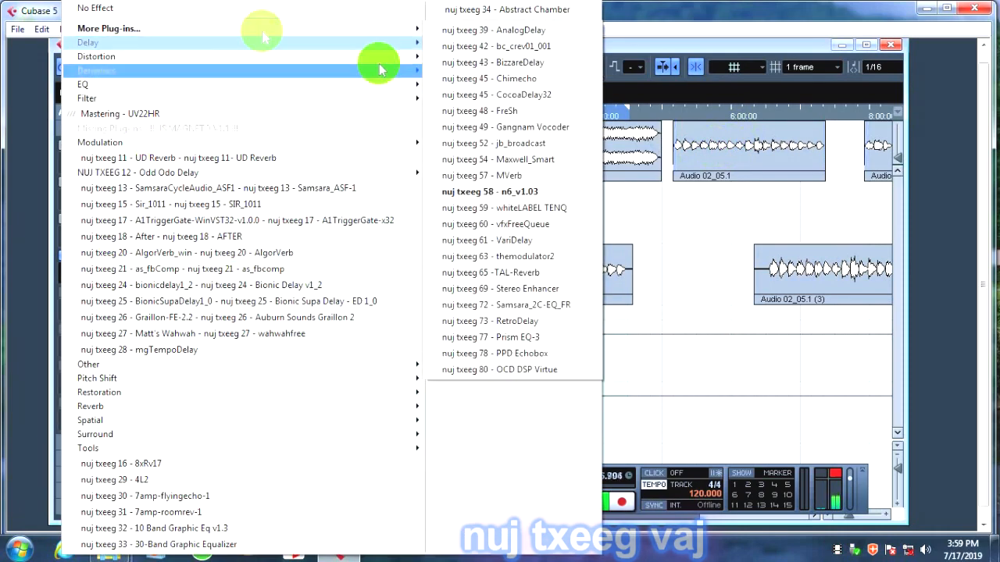
click(502, 207)
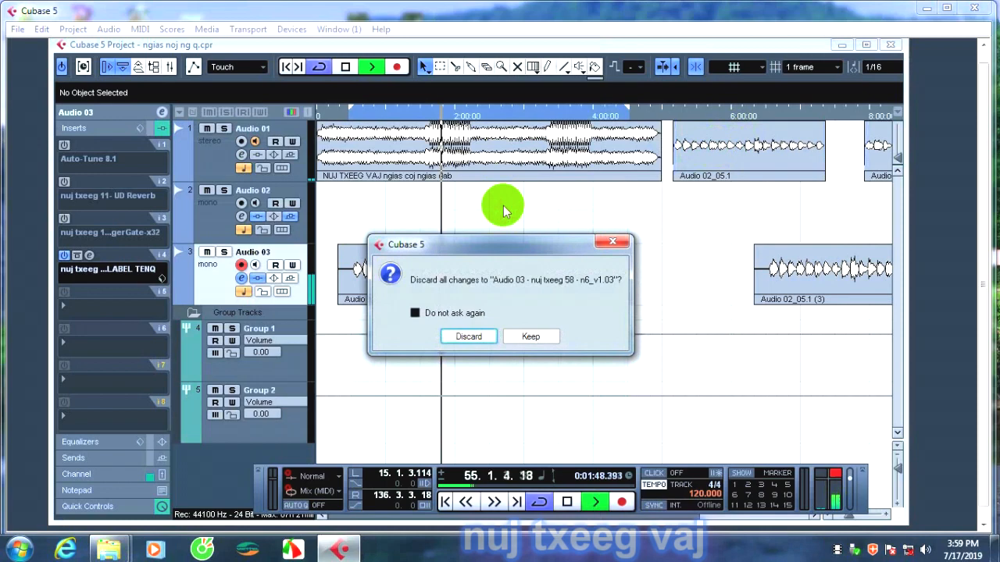
click(476, 338)
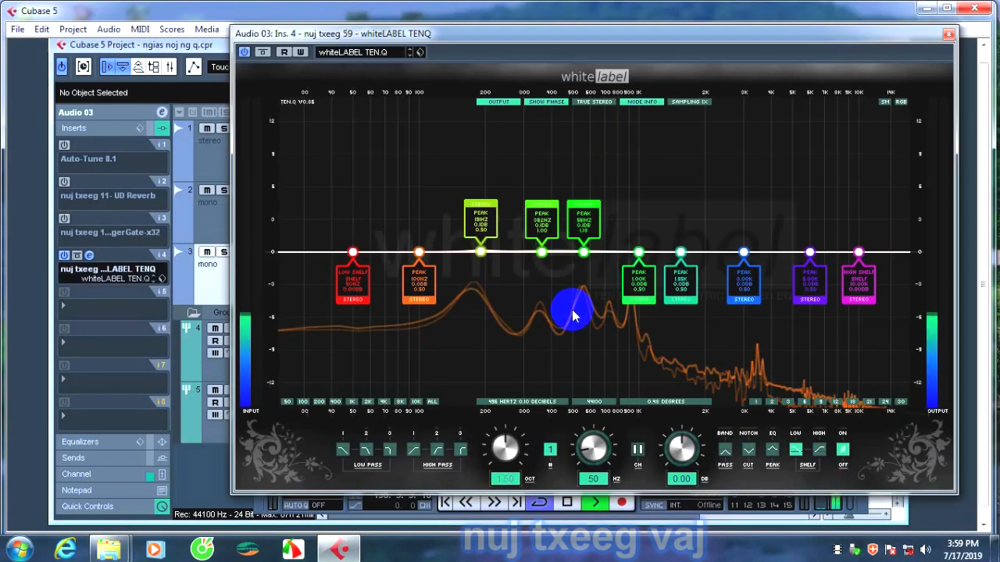